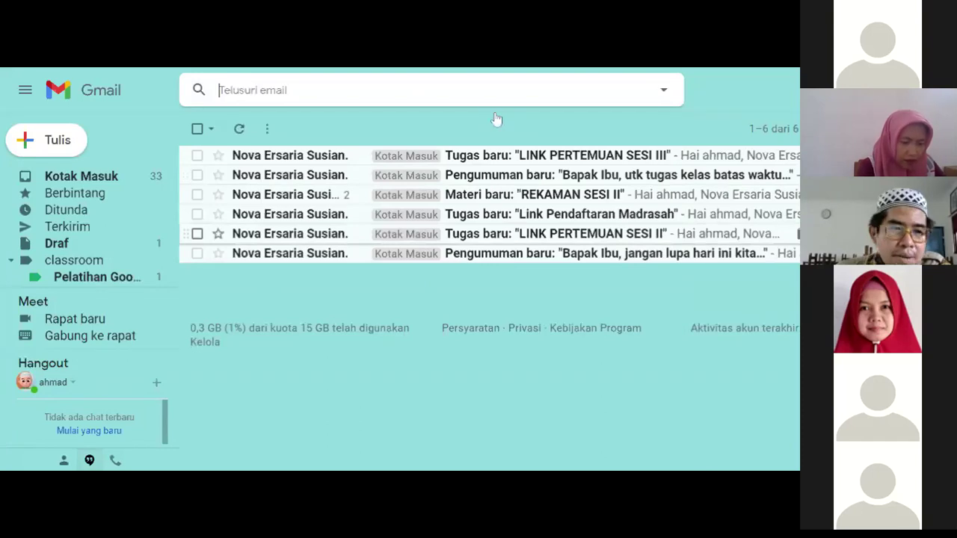
# Open the Gmail input tools dropdown and its settings, showing Fitur Input set to AKTIF.
pyautogui.scroll(-2, 176, 266)
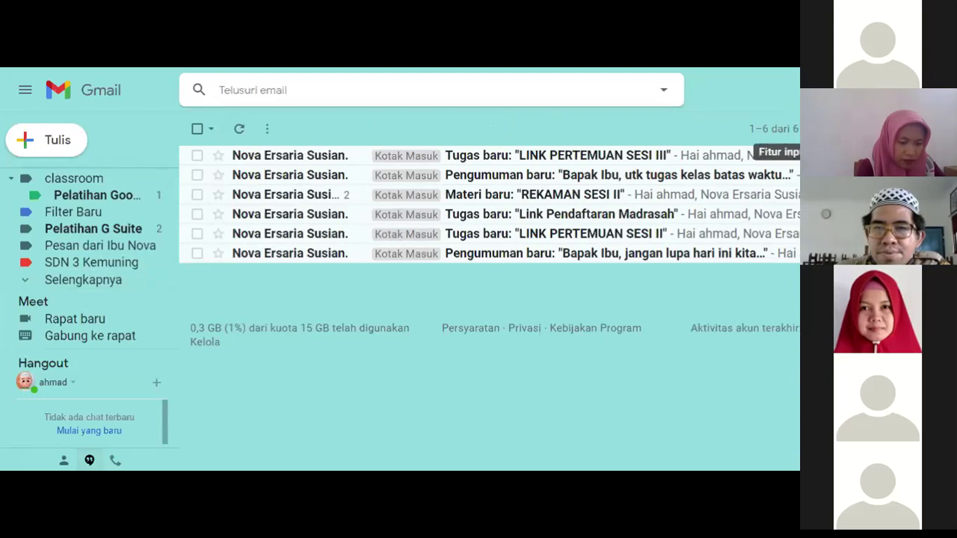
pyautogui.click(794, 128)
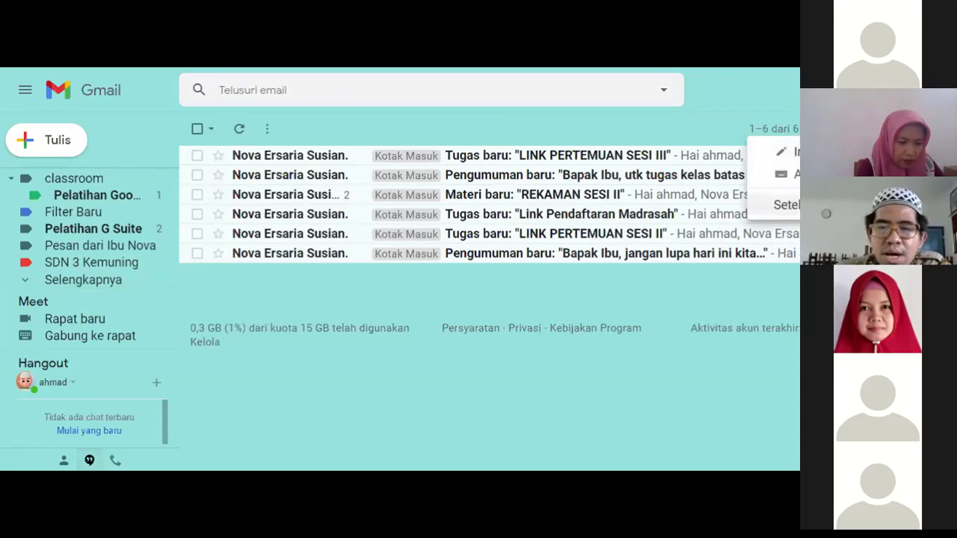
pyautogui.click(772, 210)
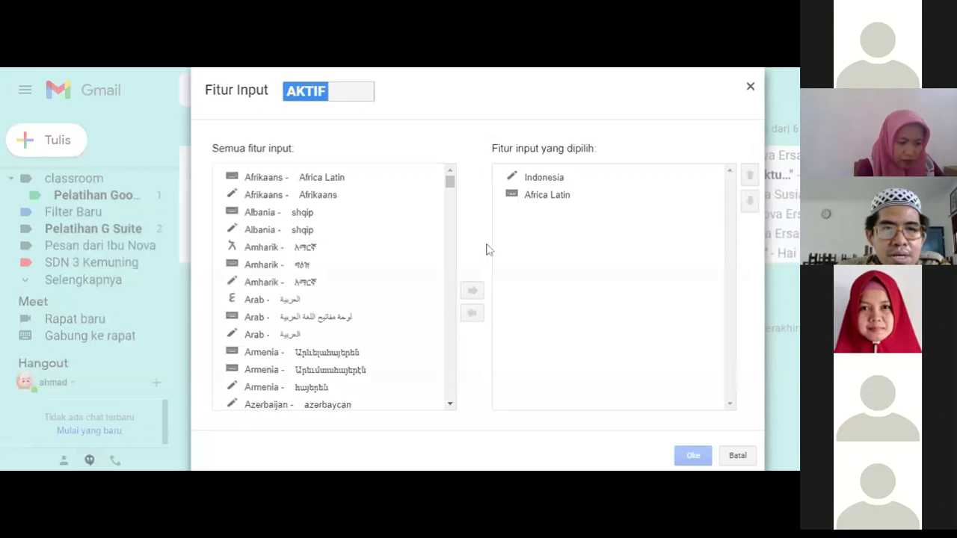
# Switch Fitur Input from AKTIF to MATI and confirm with Oke.
pyautogui.click(355, 97)
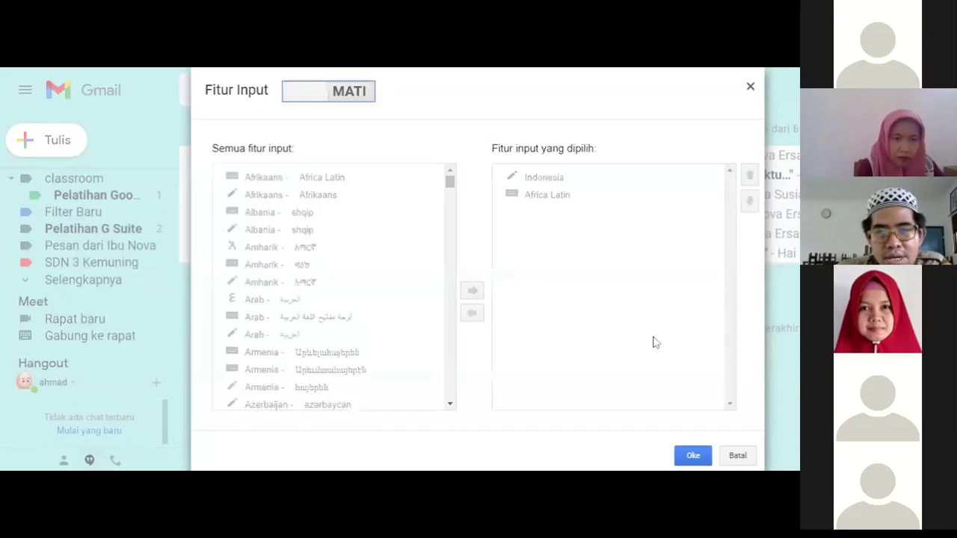
pyautogui.click(681, 454)
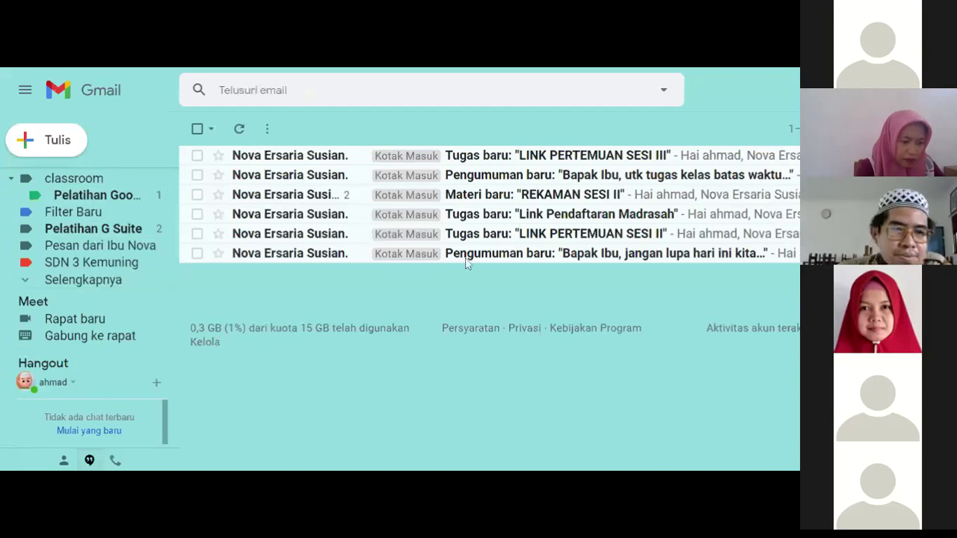
pyautogui.scroll(1, 177, 228)
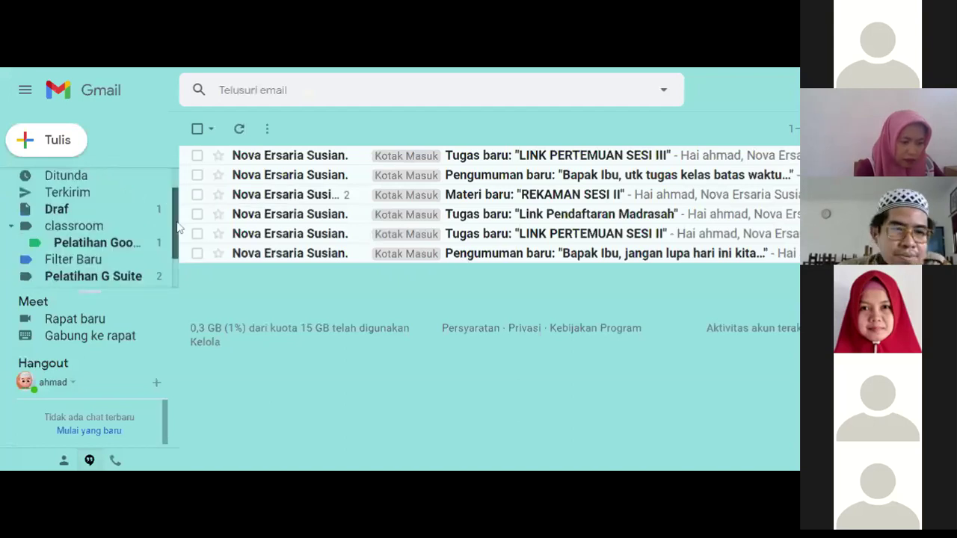
# Browse the Sosial, Promosi and Update inbox category tabs, ending on Update.
pyautogui.scroll(1, 177, 227)
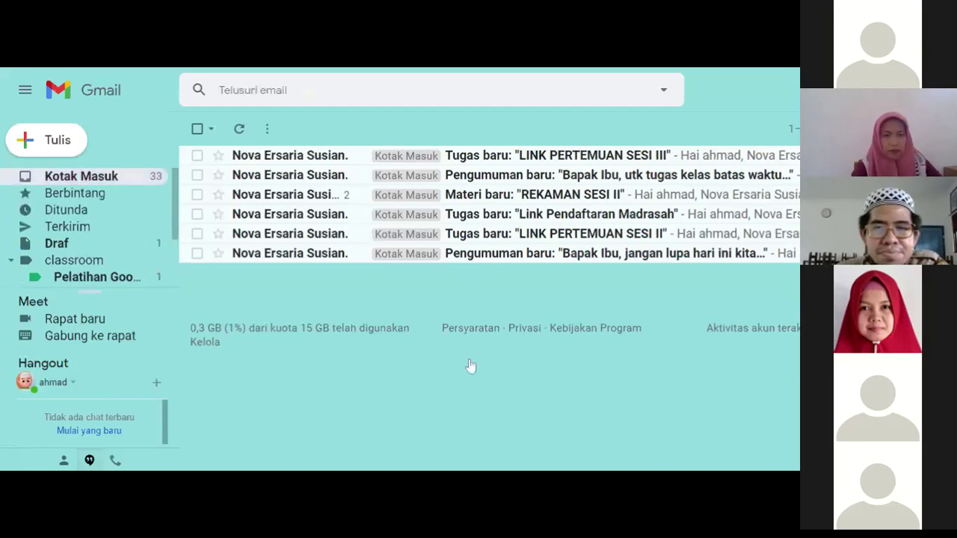
pyautogui.scroll(-10, 686, 250)
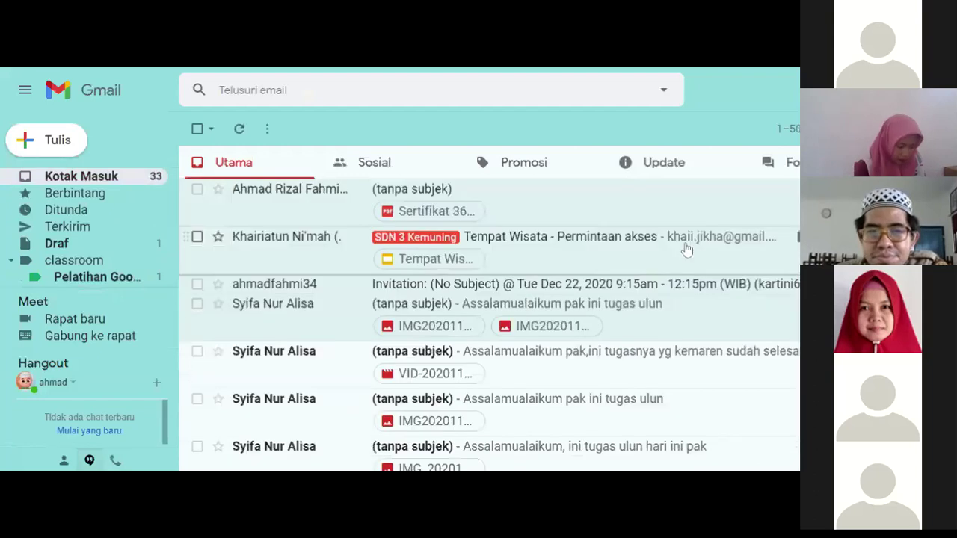
pyautogui.click(376, 163)
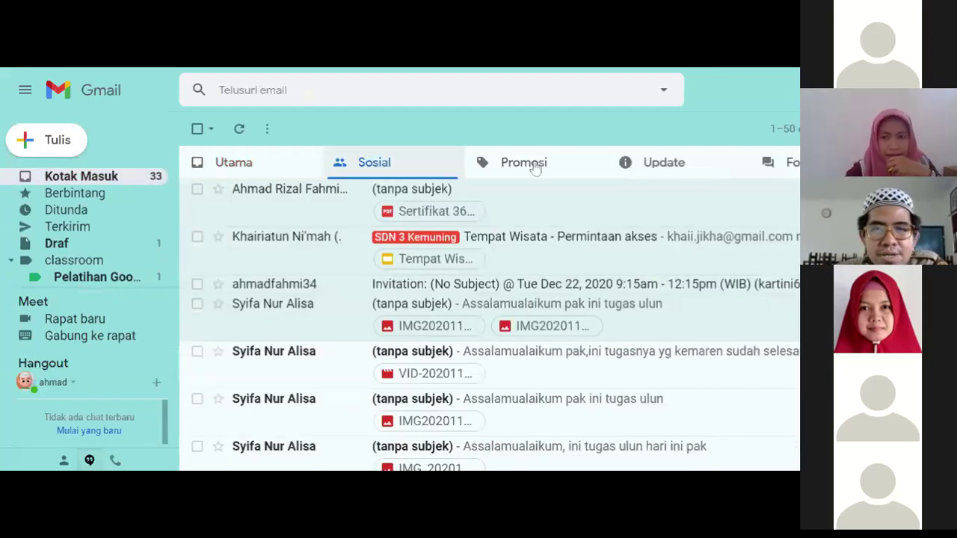
pyautogui.click(535, 166)
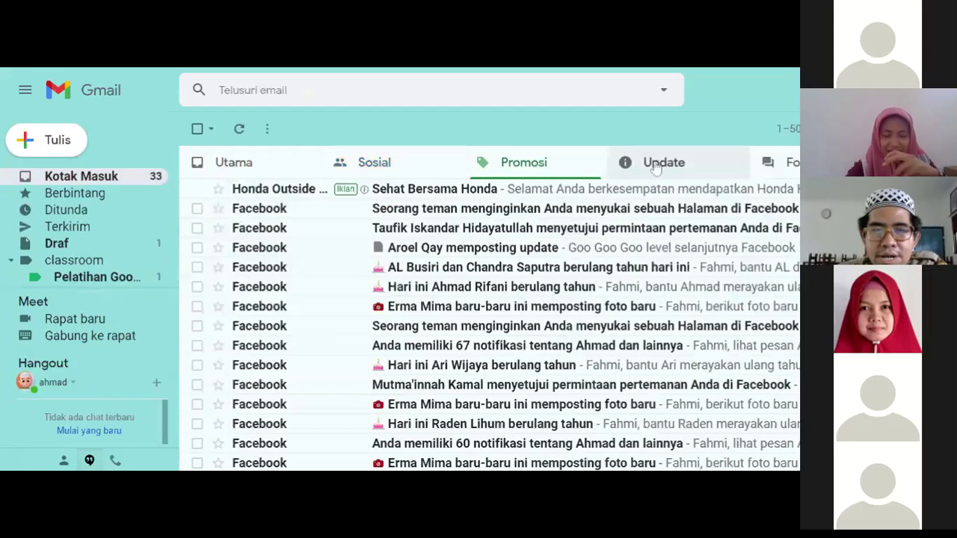
pyautogui.click(654, 163)
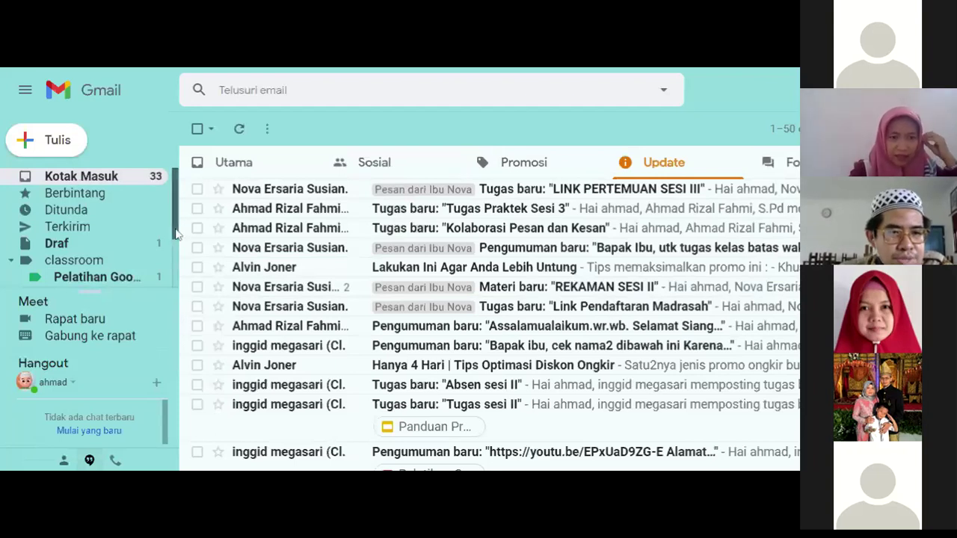
pyautogui.moveTo(176, 234); pyautogui.dragTo(178, 235)
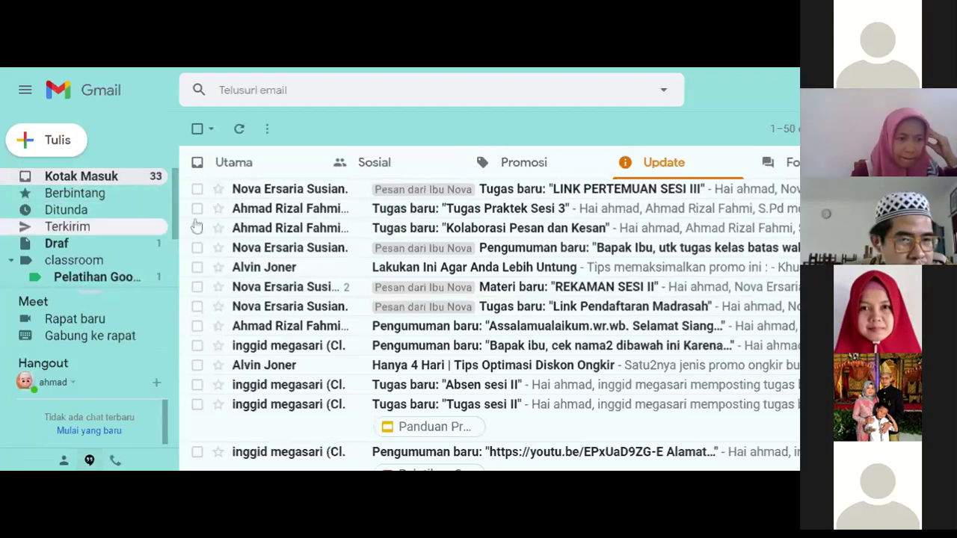
pyautogui.scroll(-1, 173, 253)
pyautogui.scroll(-3, 174, 252)
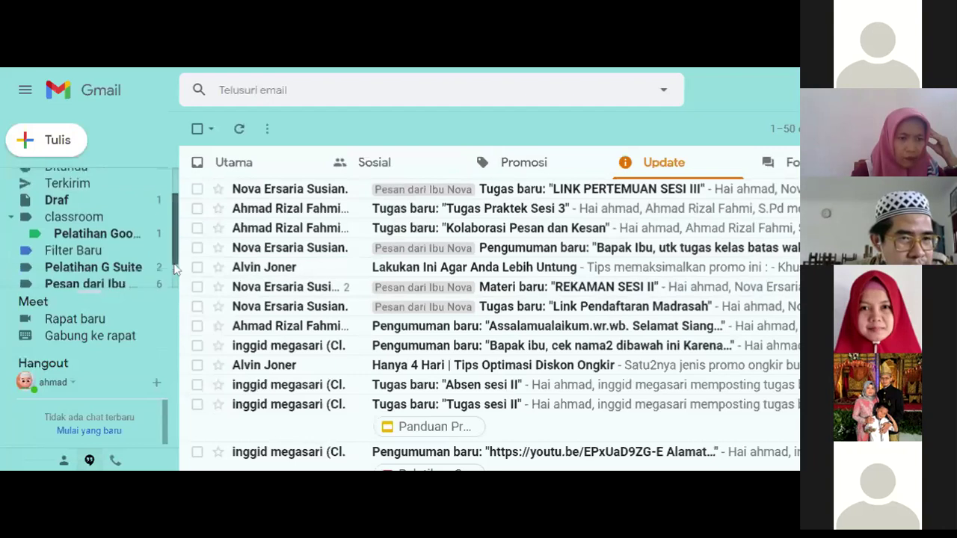
pyautogui.click(76, 281)
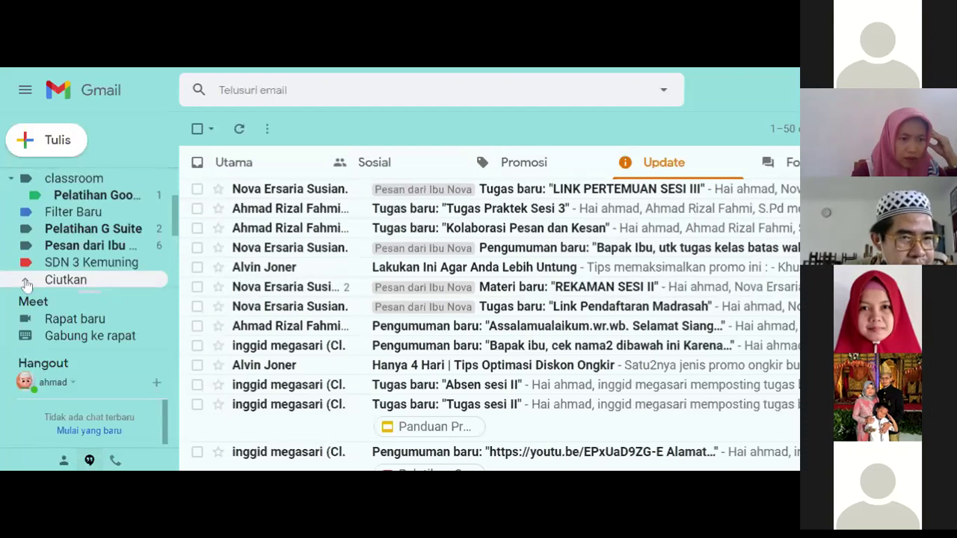
pyautogui.click(26, 282)
pyautogui.scroll(3, 173, 261)
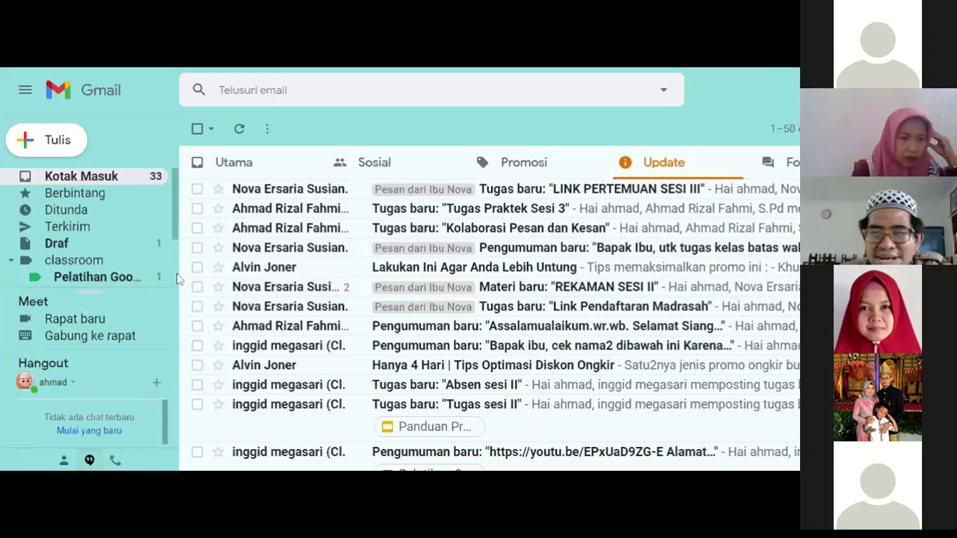
pyautogui.scroll(-10, 183, 281)
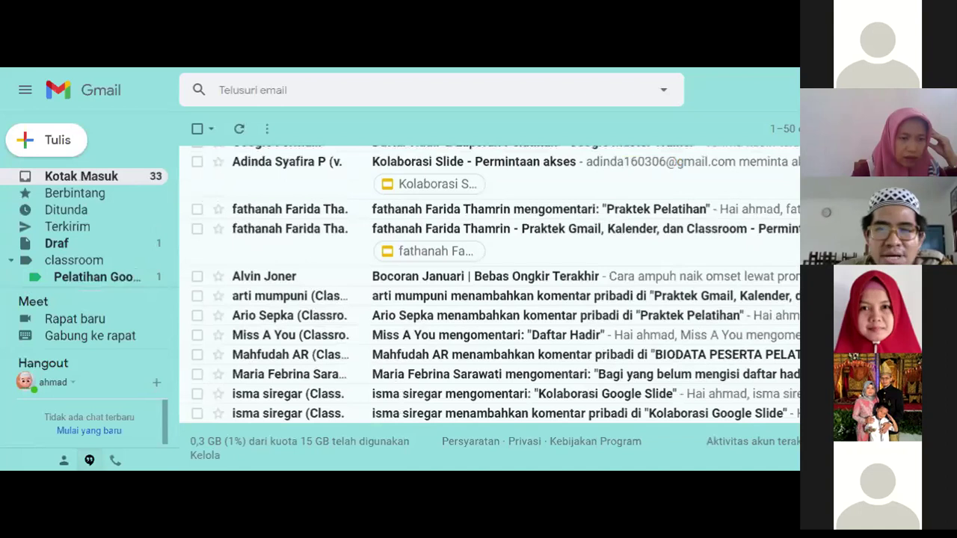
# Scroll the Gmail sidebar back up to the short label list ending with classroom.
pyautogui.scroll(10, 313, 192)
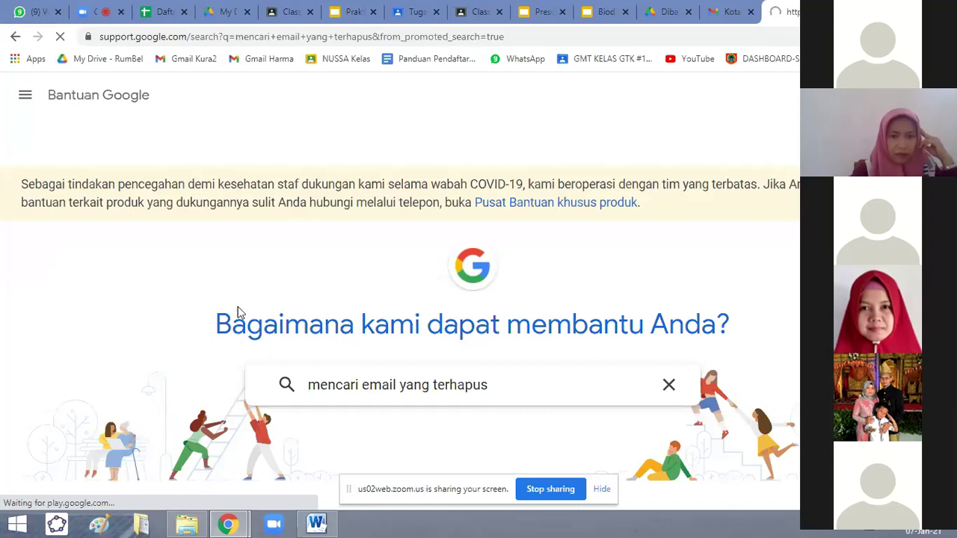
# Open the 'Menghapus atau memulihkan pesan Gmail yang dihapus' article and expand 'Melihat pesan di Sampah'.
pyautogui.scroll(-1, 241, 281)
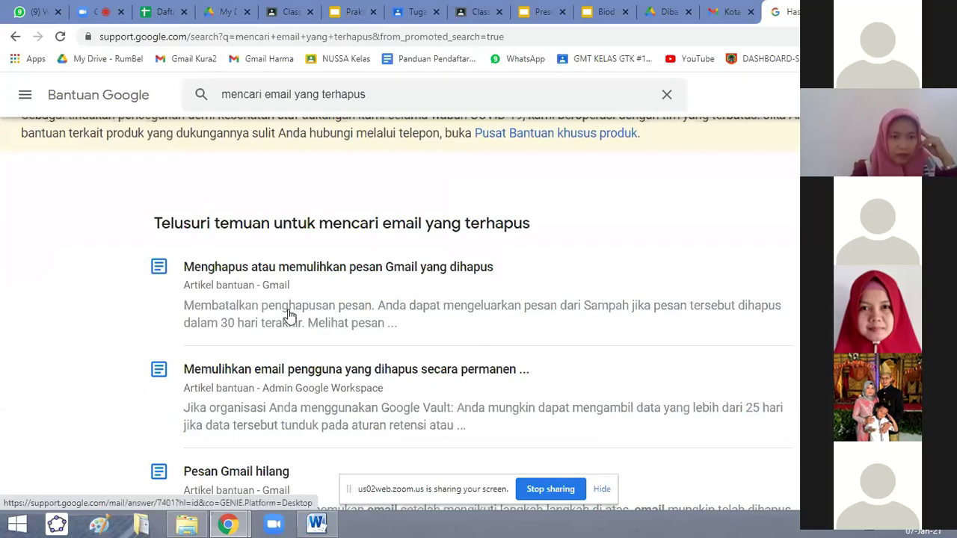
pyautogui.click(293, 269)
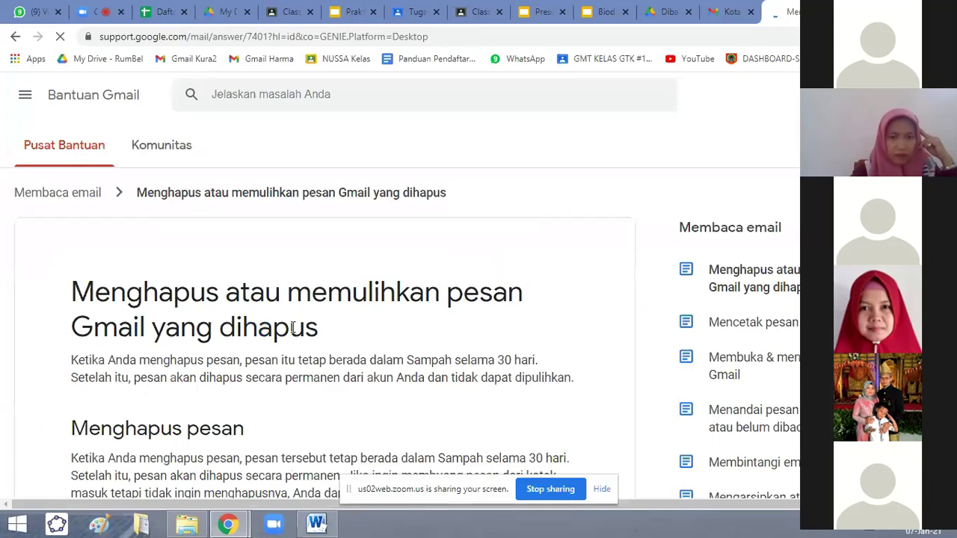
pyautogui.scroll(-1, 293, 327)
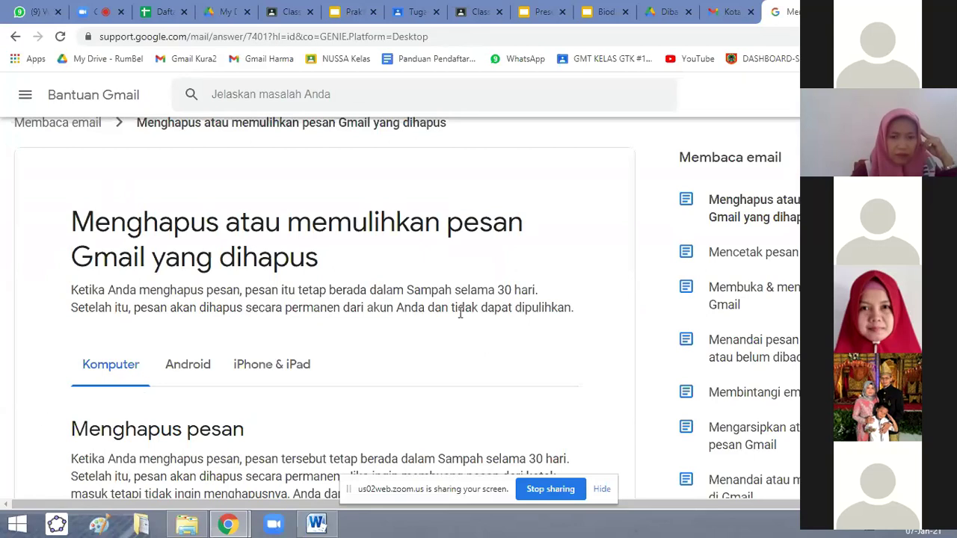
pyautogui.scroll(-2, 458, 299)
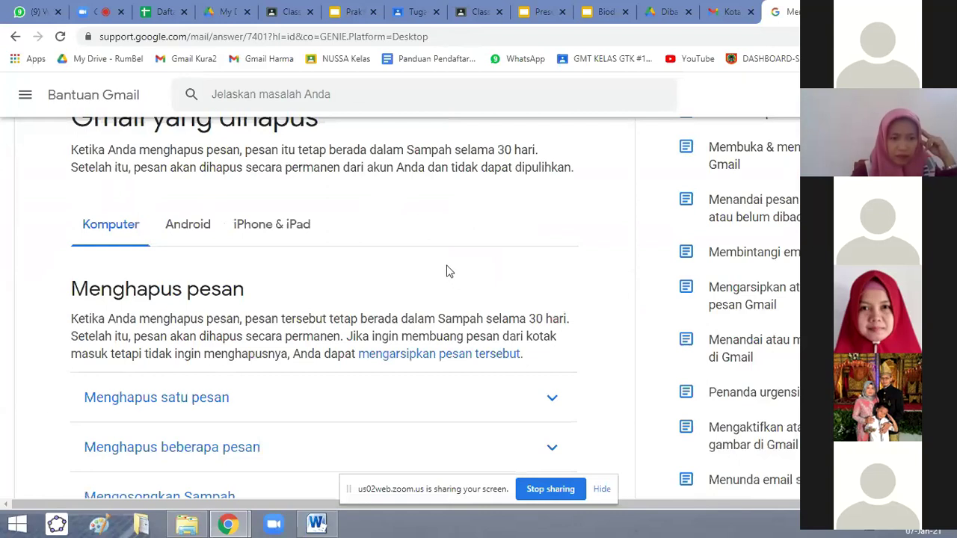
pyautogui.scroll(-5, 441, 270)
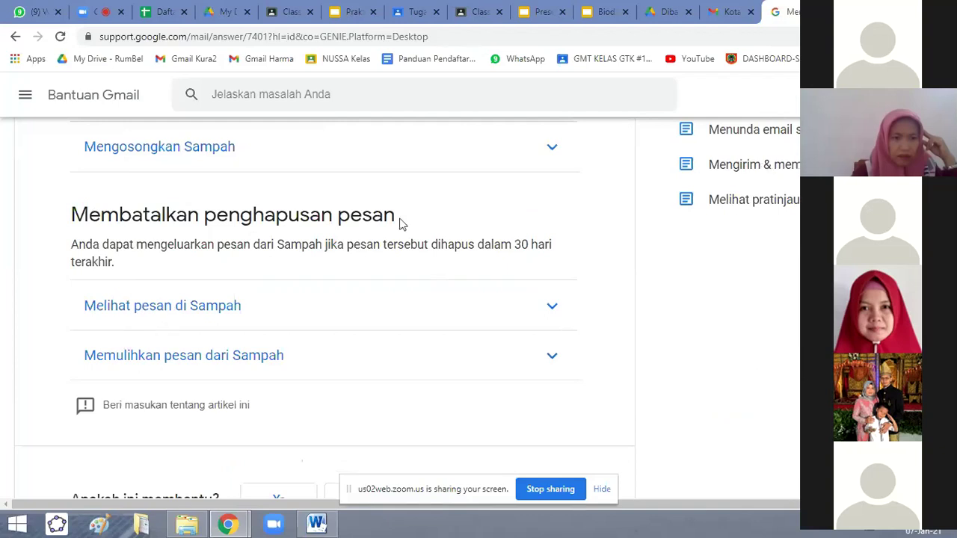
pyautogui.click(194, 314)
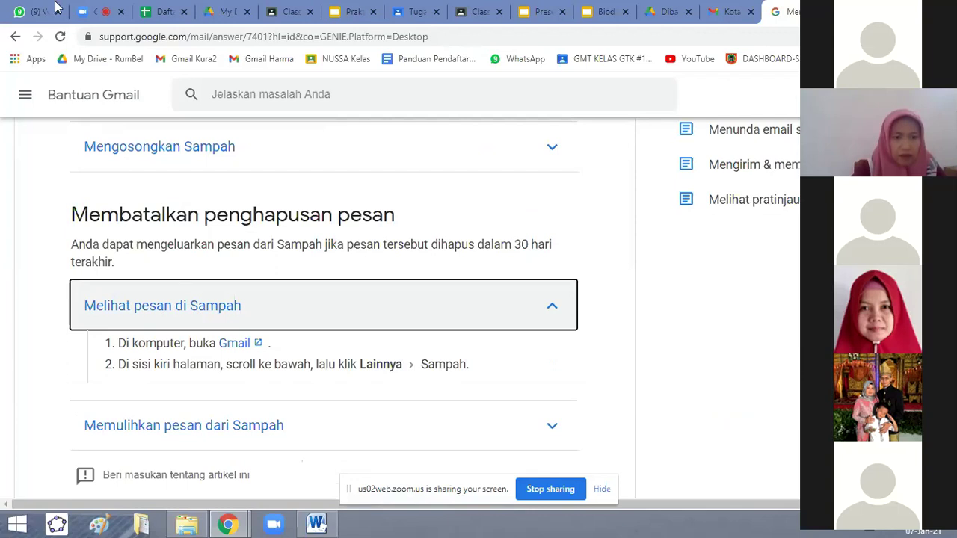
# Return to the Gmail tab and give the sidebar's label list more room.
pyautogui.click(734, 18)
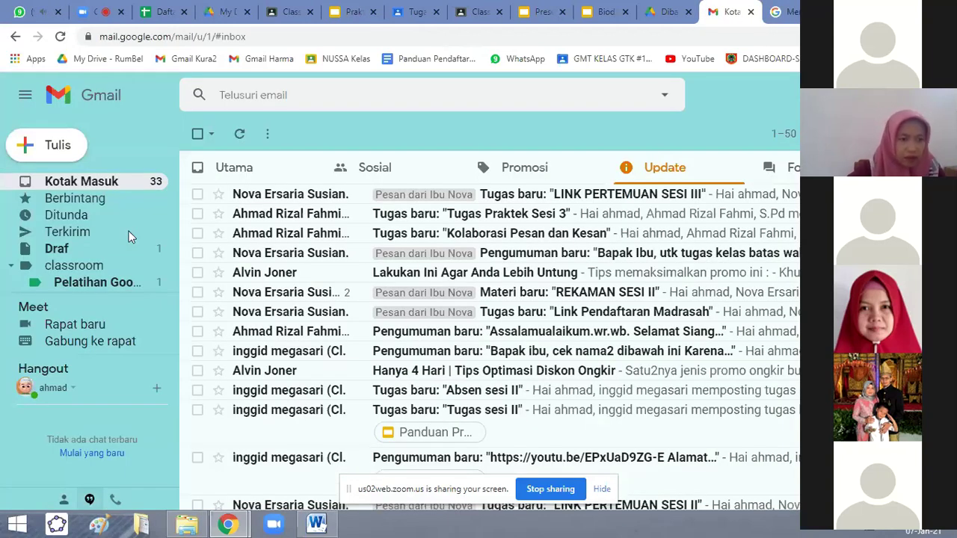
pyautogui.moveTo(177, 200); pyautogui.dragTo(174, 284)
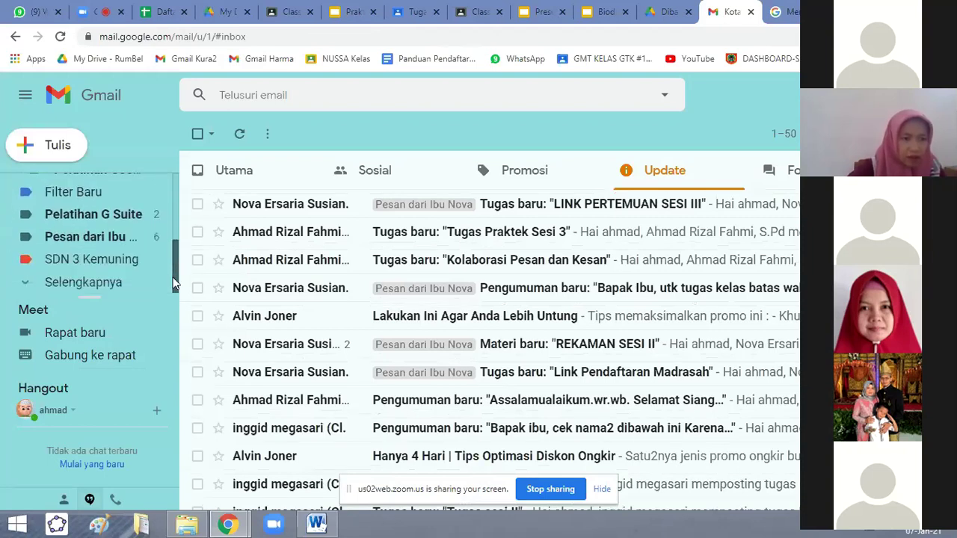
pyautogui.scroll(5, 168, 314)
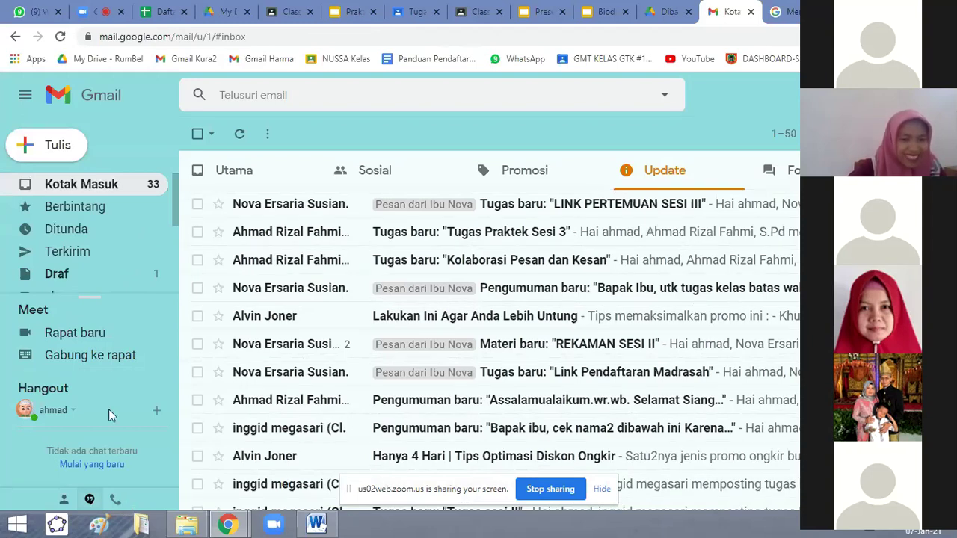
pyautogui.moveTo(86, 297); pyautogui.dragTo(91, 336)
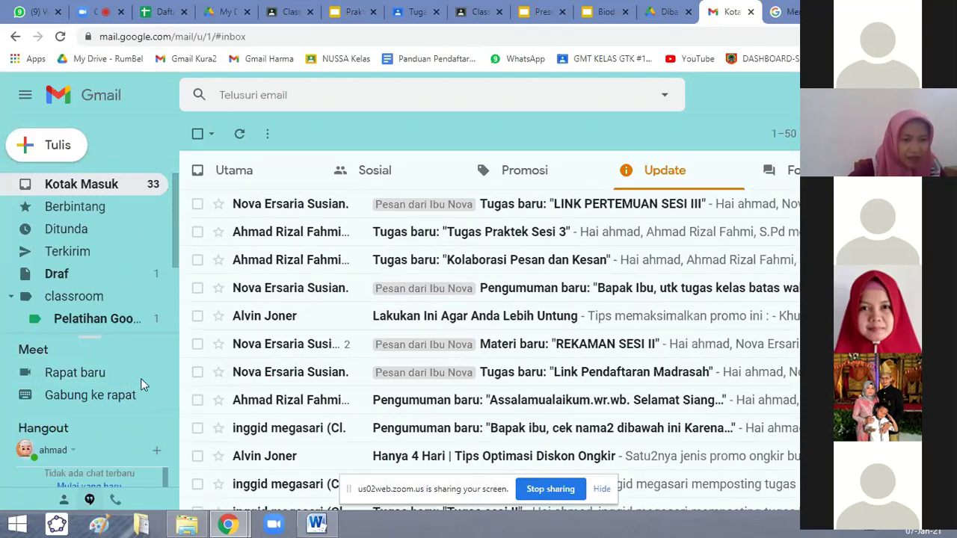
pyautogui.click(789, 13)
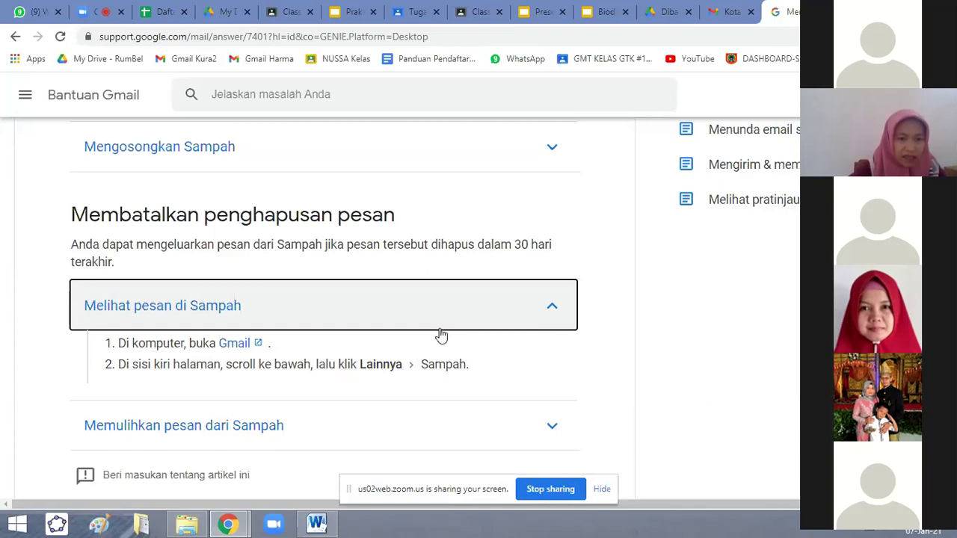
pyautogui.click(729, 12)
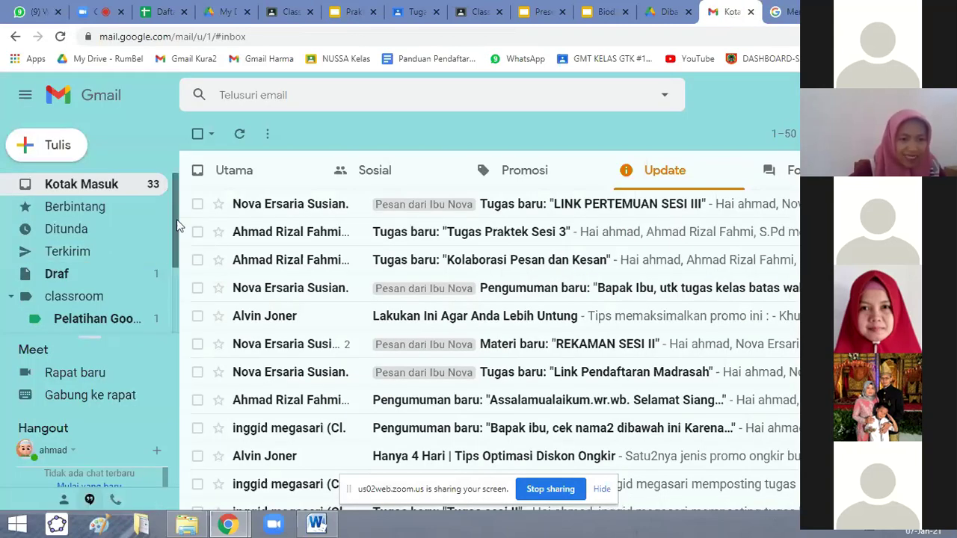
pyautogui.moveTo(176, 219); pyautogui.dragTo(176, 306)
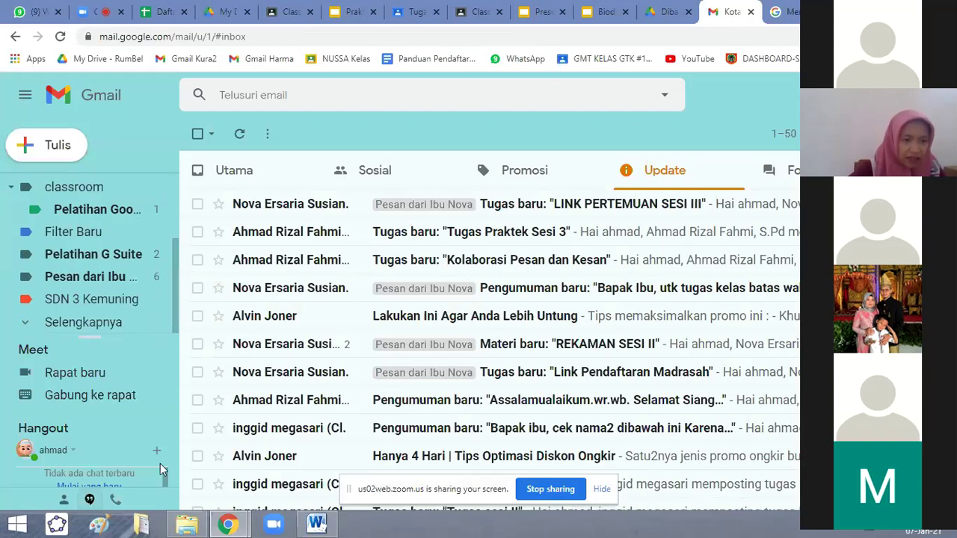
# Expand Selengkapnya and scroll down the sidebar to open the empty Sampah folder.
pyautogui.click(81, 322)
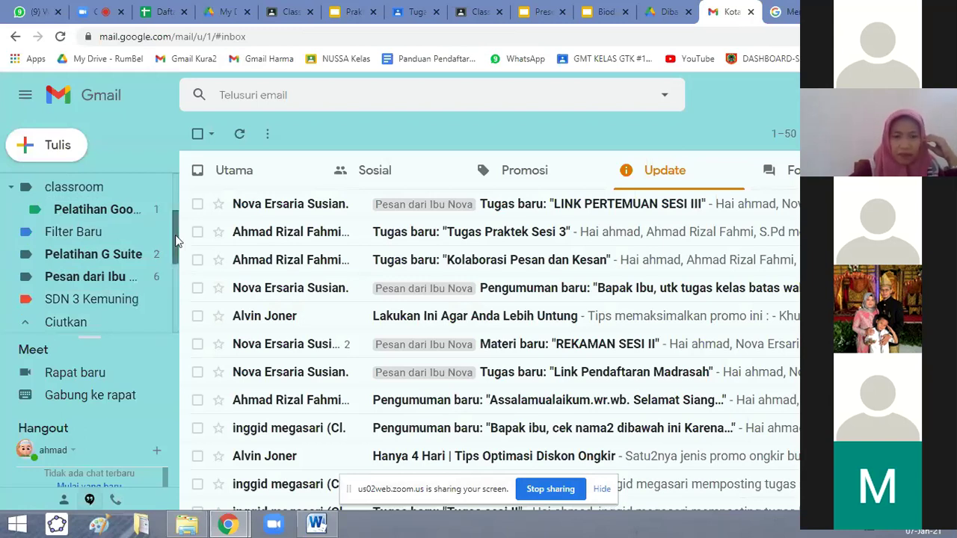
pyautogui.scroll(-3, 28, 316)
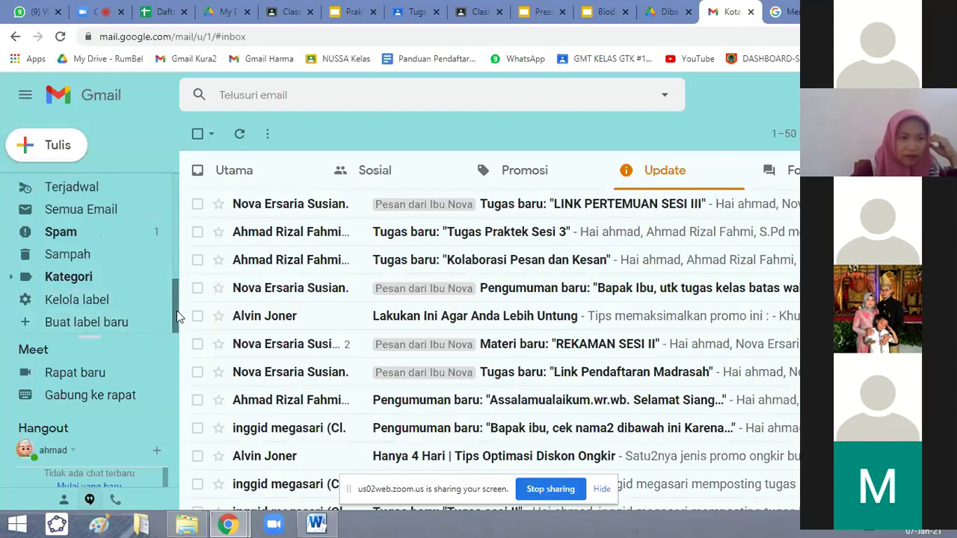
pyautogui.moveTo(177, 310); pyautogui.dragTo(188, 202)
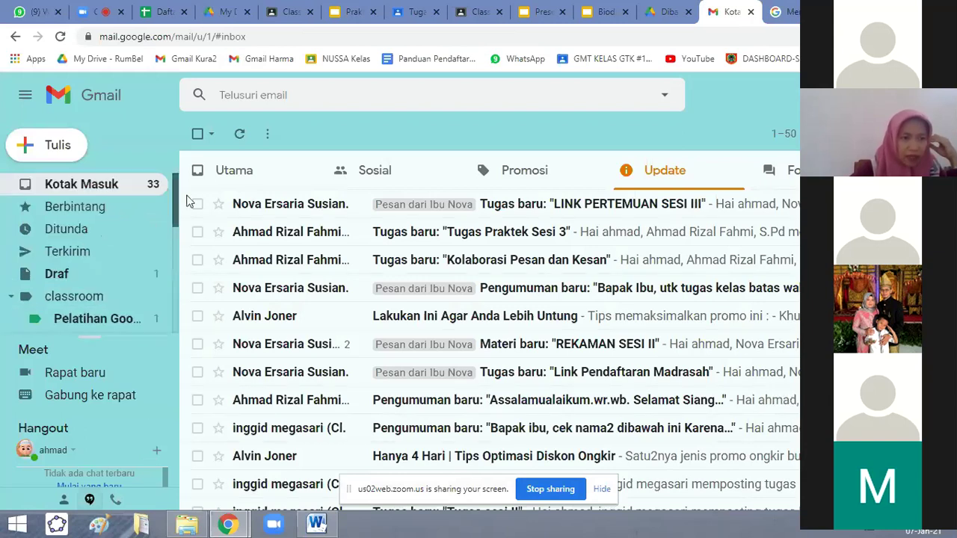
pyautogui.scroll(-3, 157, 349)
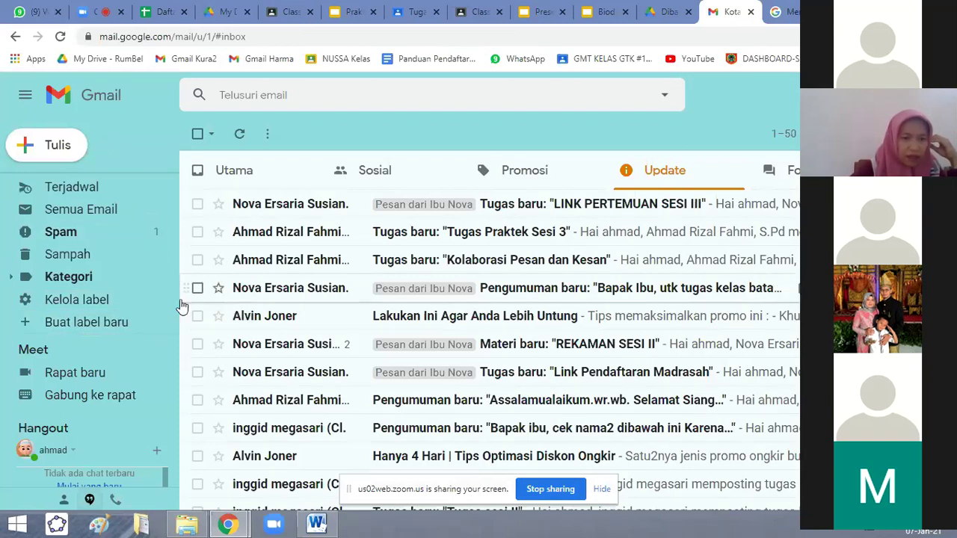
pyautogui.moveTo(178, 307); pyautogui.dragTo(176, 329)
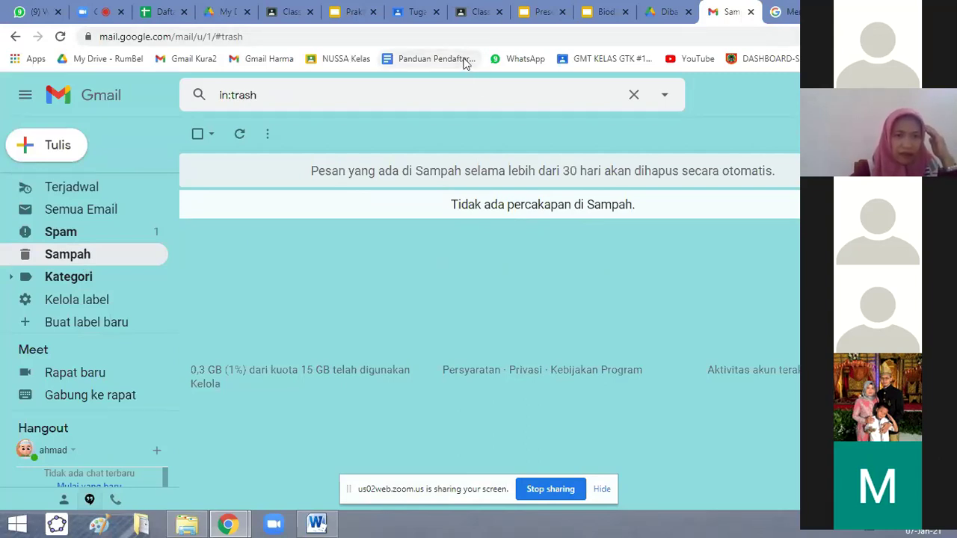
# Go to the Gmail Help article, scroll to its top, then bring up the Zoom meeting.
pyautogui.hotkey('ctrl', 'Tab')
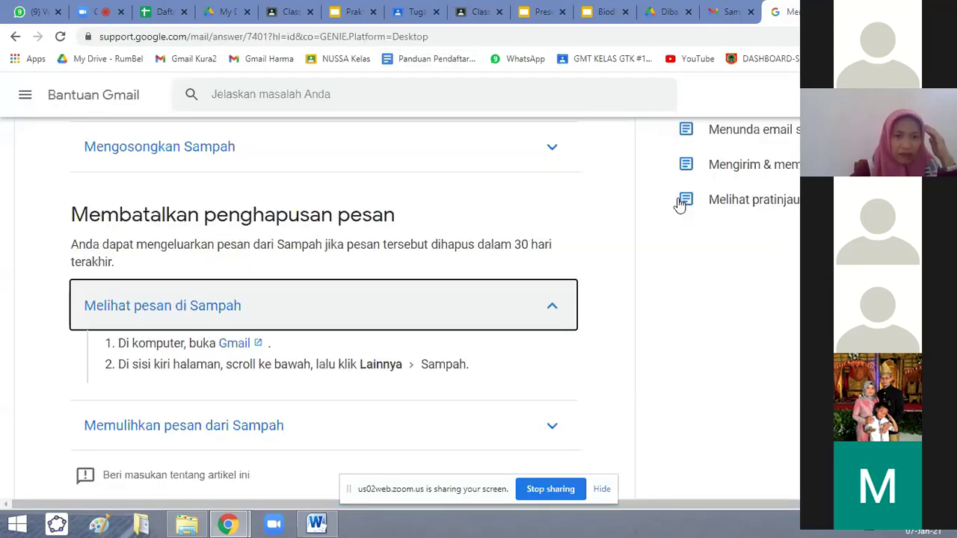
pyautogui.scroll(10, 478, 234)
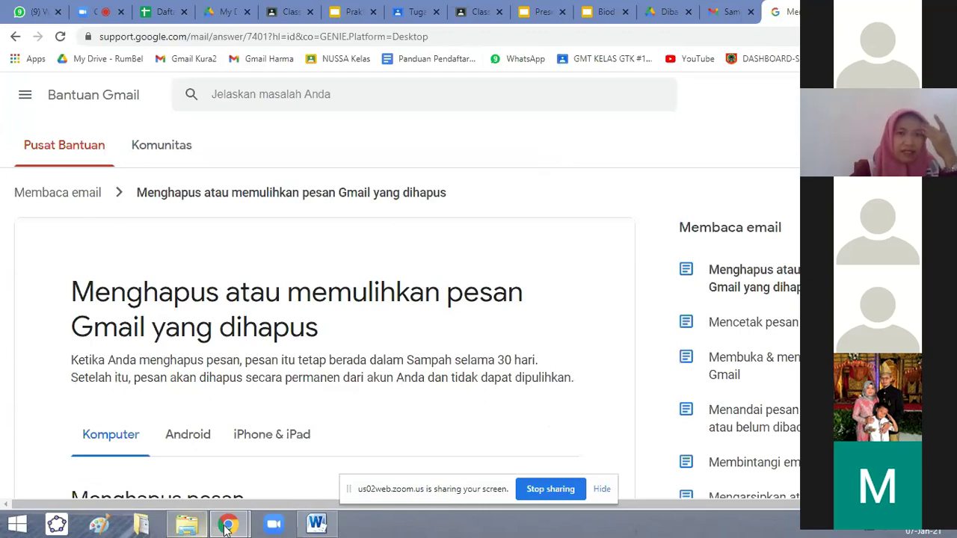
pyautogui.click(87, 13)
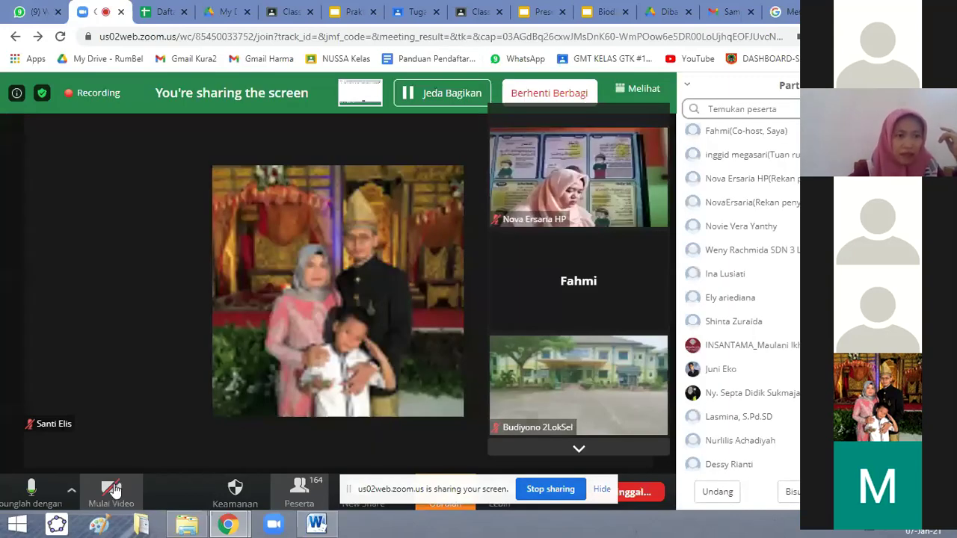
# Try starting video with Mulai Video in Zoom, then return to the Gmail Help article.
pyautogui.click(112, 489)
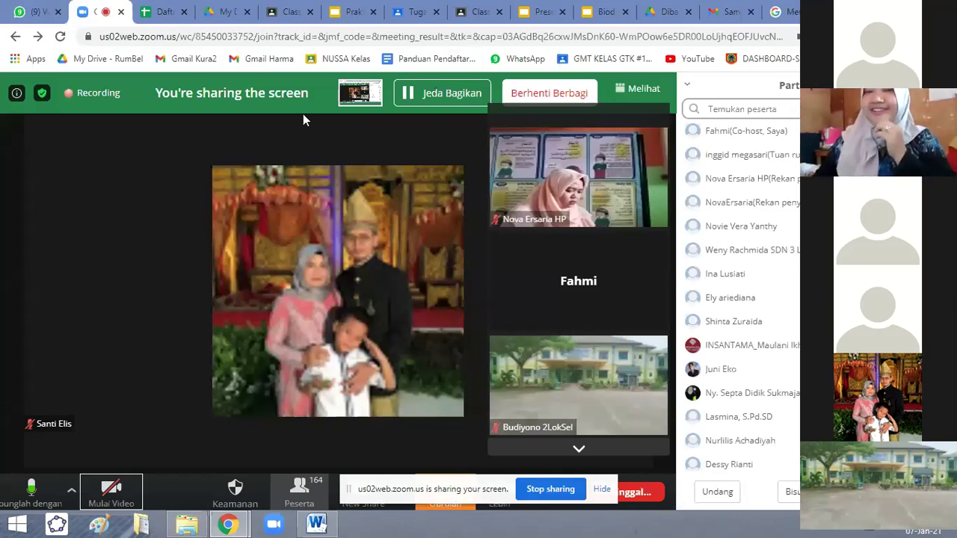
pyautogui.hotkey('ctrl', '9')
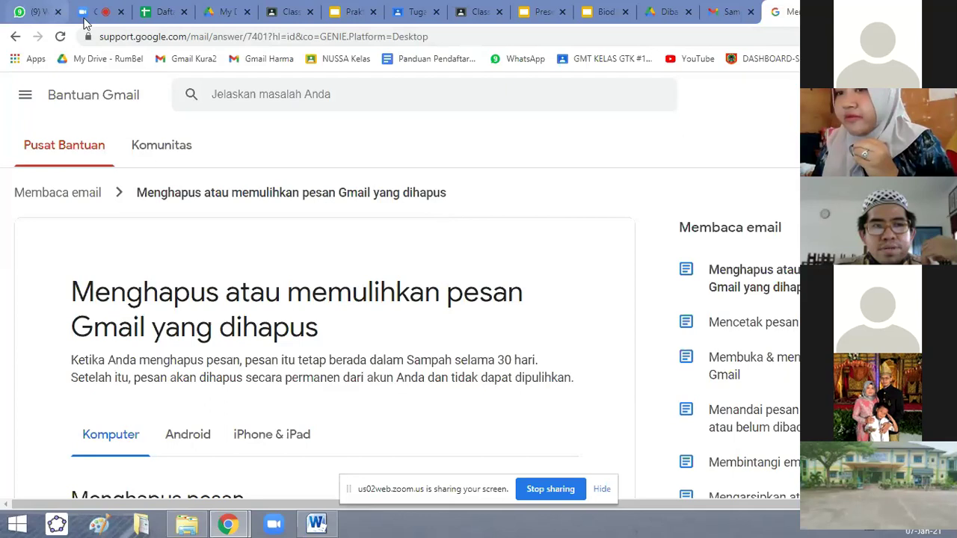
pyautogui.click(89, 12)
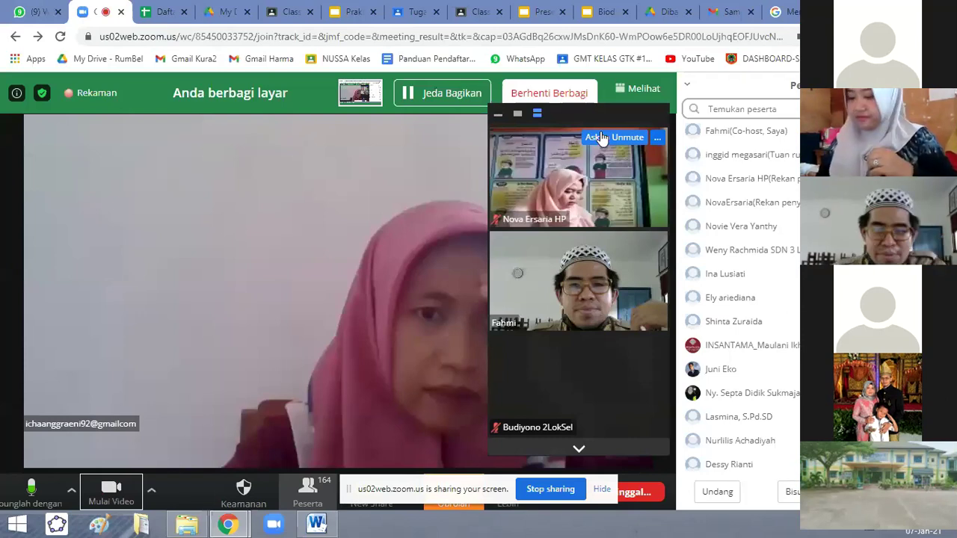
pyautogui.click(783, 12)
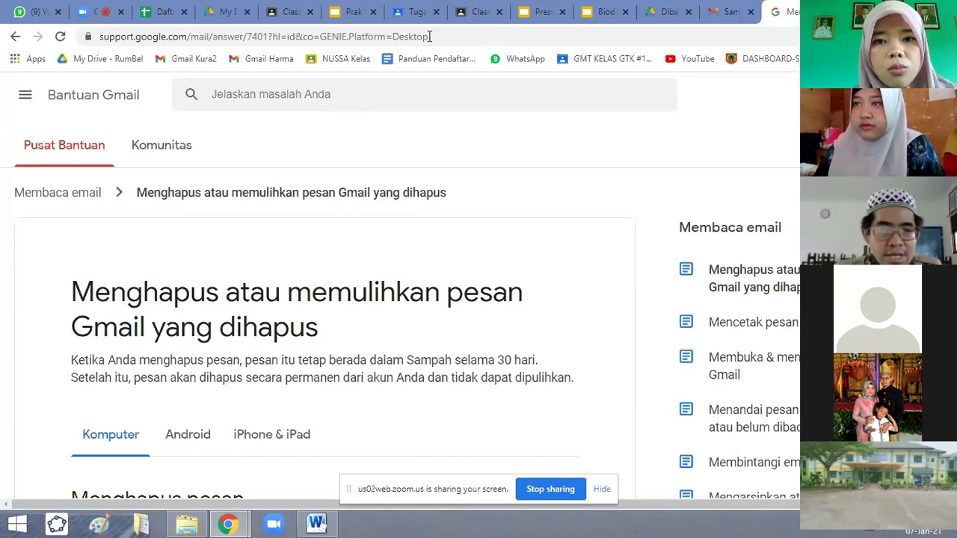
# Leave the Sampah view and open Kotak Masuk on the Utama category.
pyautogui.click(729, 12)
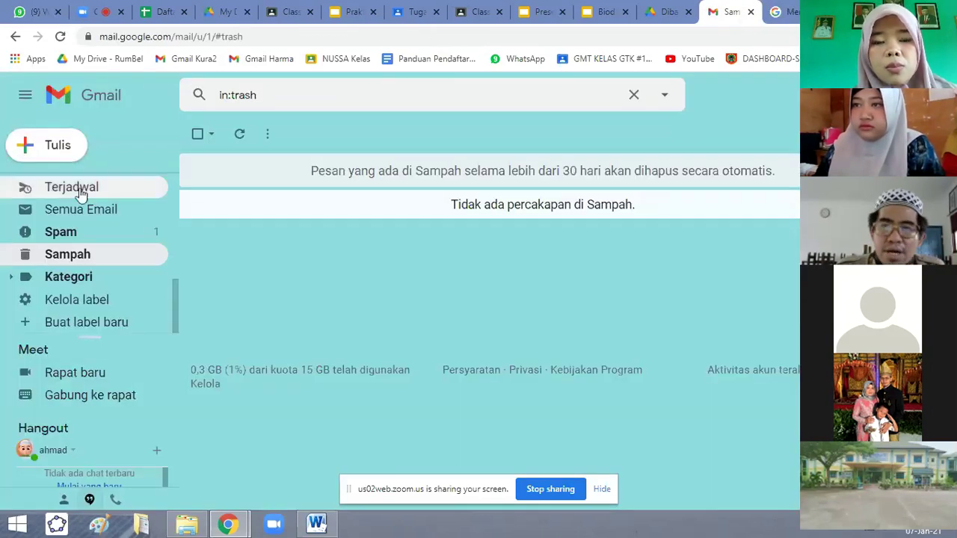
pyautogui.scroll(3, 174, 302)
pyautogui.scroll(-3, 174, 302)
pyautogui.moveTo(177, 295); pyautogui.dragTo(169, 186)
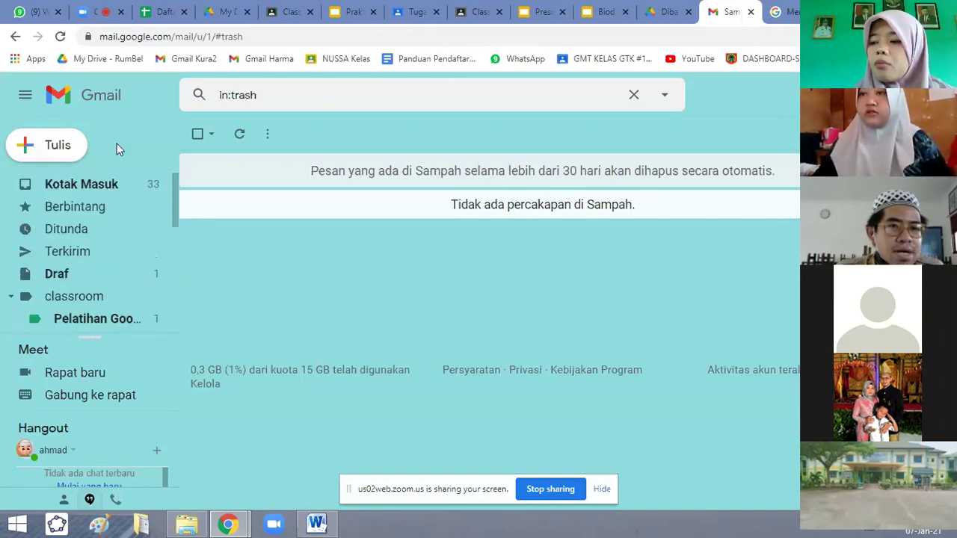
pyautogui.click(112, 184)
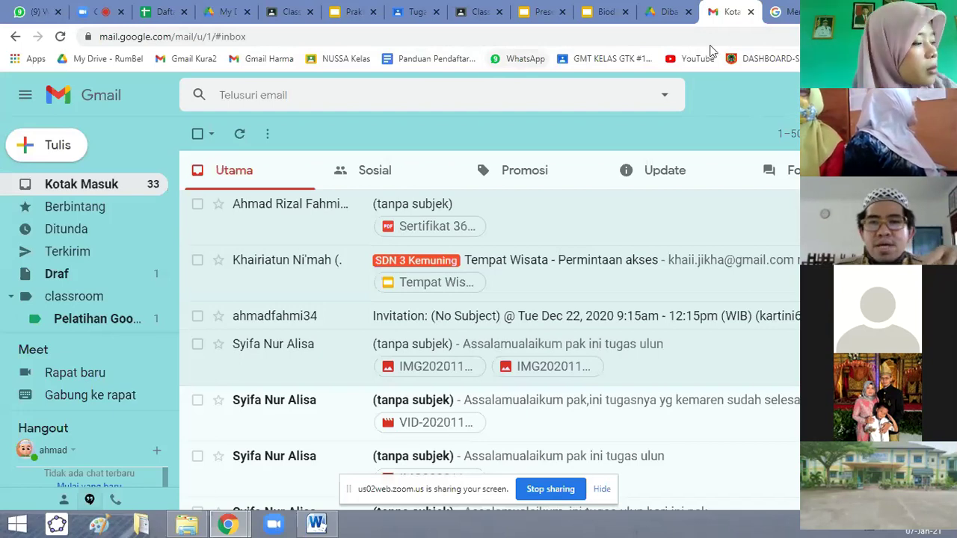
# In a new tab, search Google for 'whatsapp web' and open web.whatsapp.com.
pyautogui.hotkey('ctrl', 't')
pyautogui.click(195, 37)
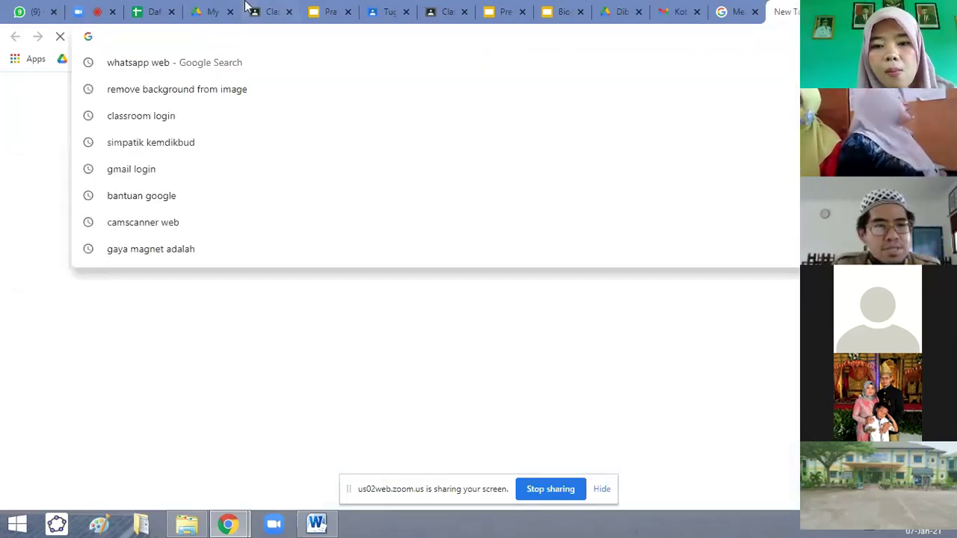
pyautogui.write('what')
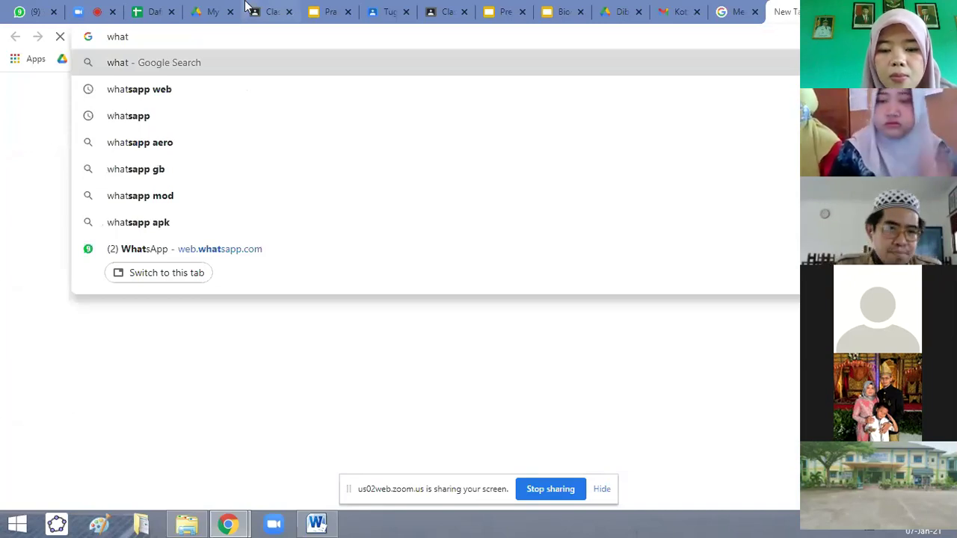
pyautogui.click(142, 89)
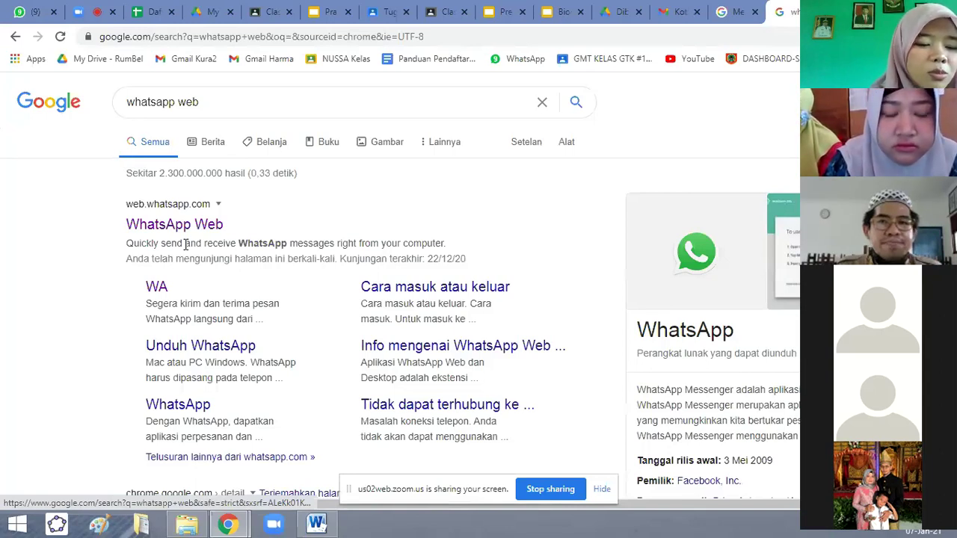
pyautogui.click(180, 220)
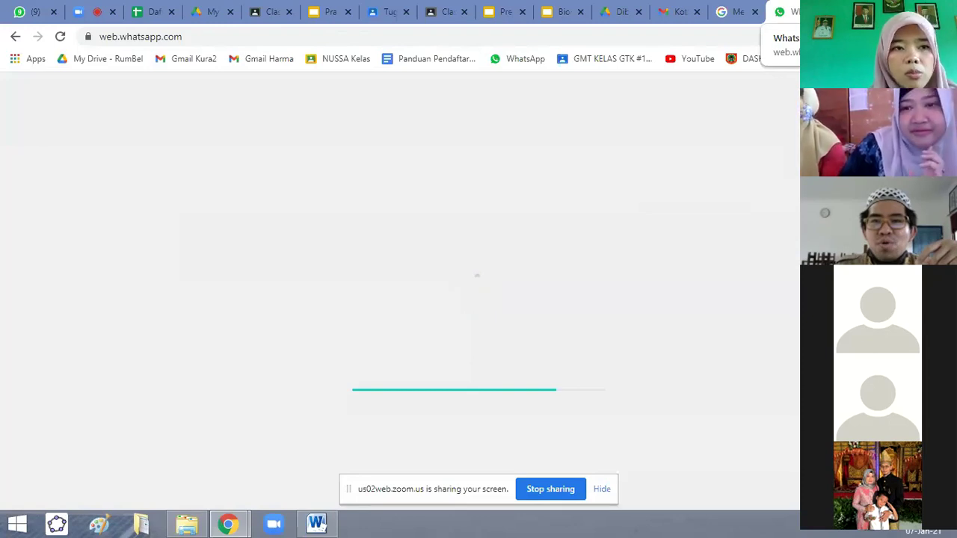
# Close the WhatsApp Web tab with Ctrl+W to get back to the Gmail inbox.
pyautogui.hotkey('ctrl', 'w')
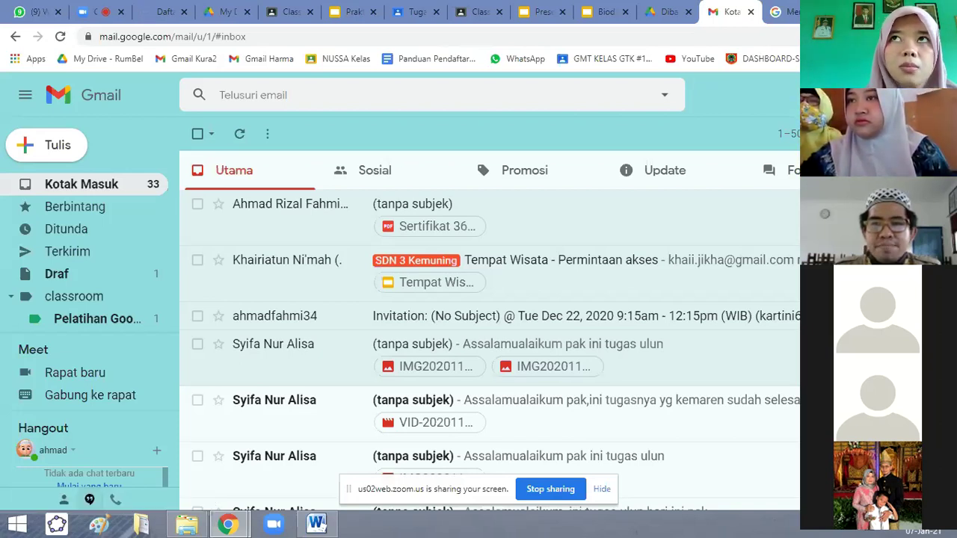
# Save the Gmail inbox as a bookmark named 'GMail Nussa' in the Bookmarks bar.
pyautogui.hotkey('ctrl', 'd')
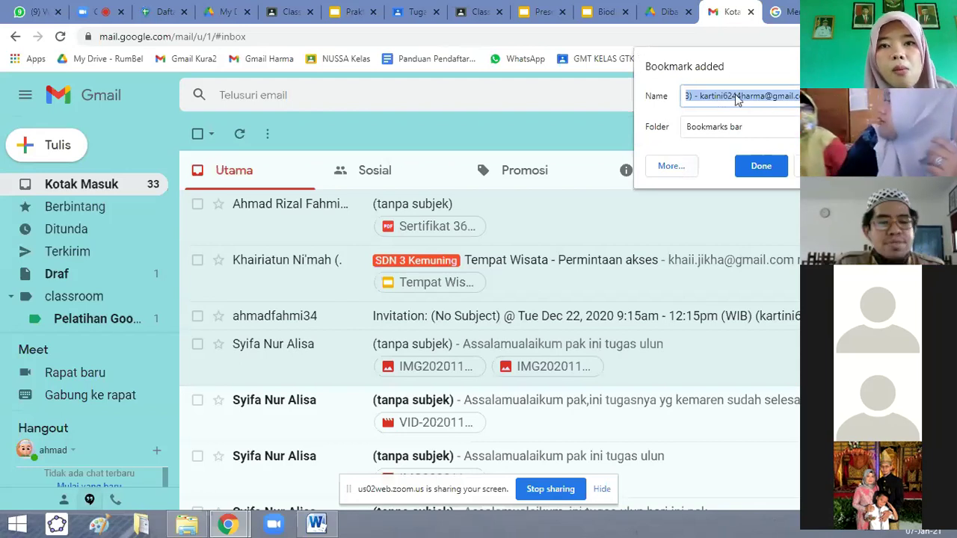
pyautogui.write('GMai')
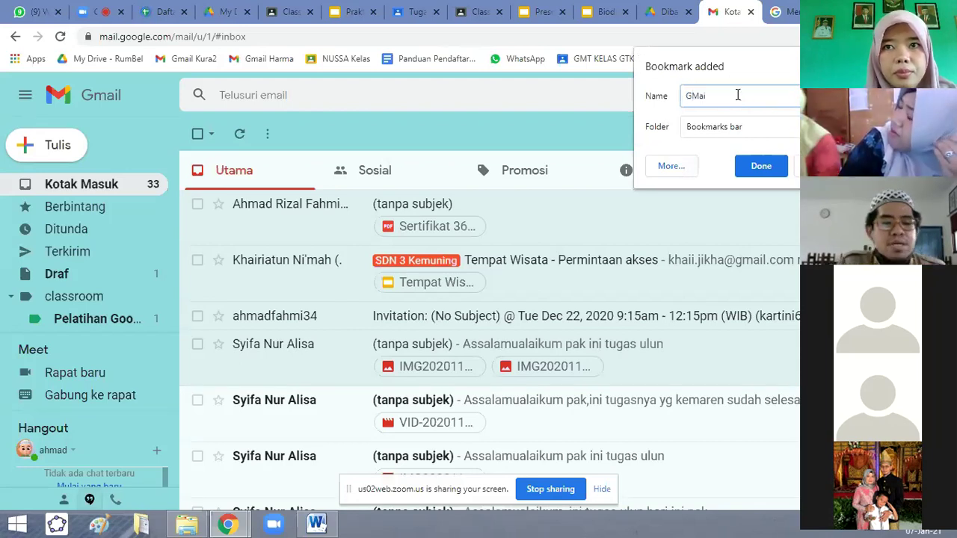
pyautogui.write('l')
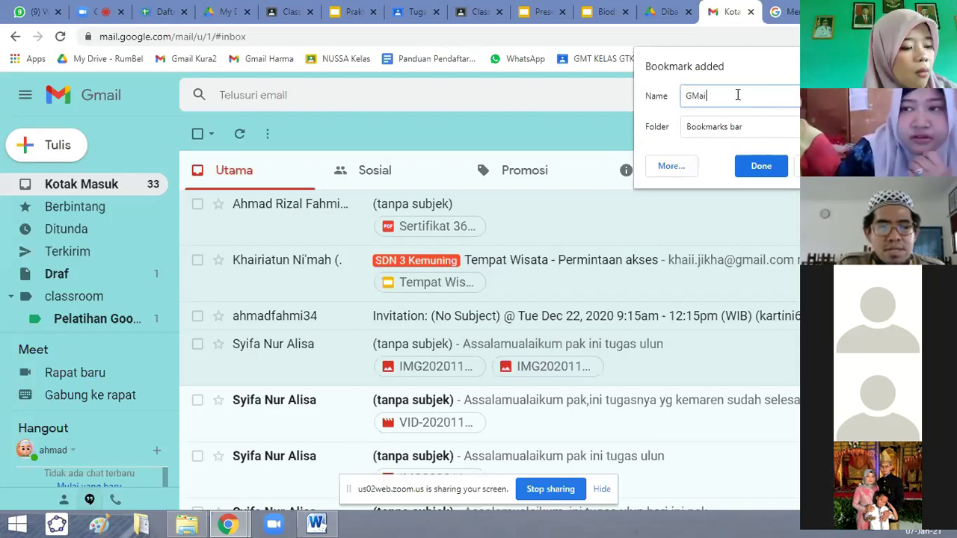
pyautogui.write('l')
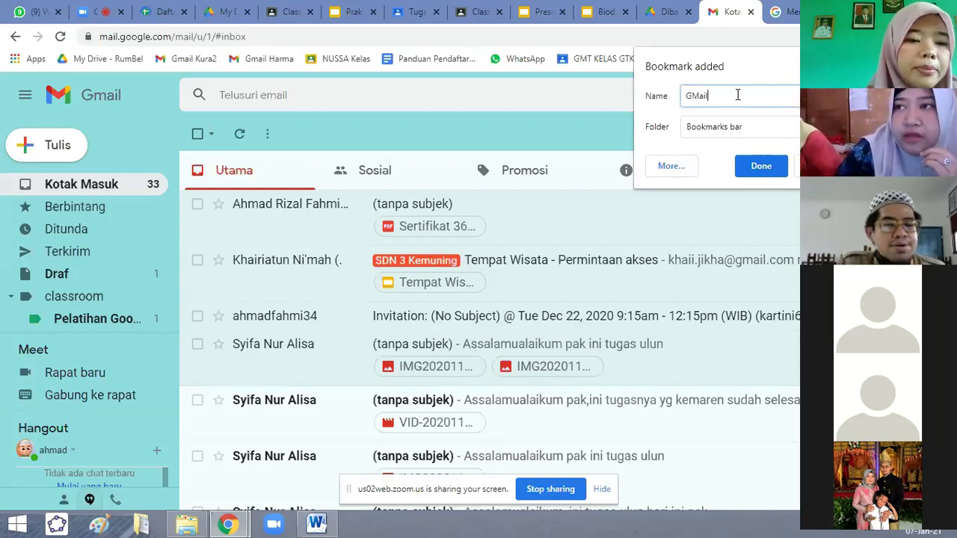
pyautogui.write(' Nussa')
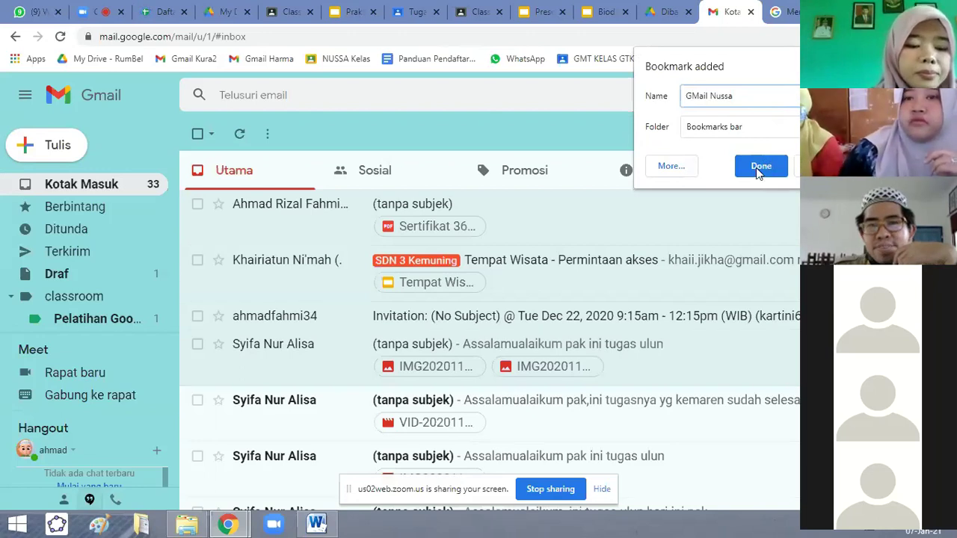
pyautogui.click(756, 167)
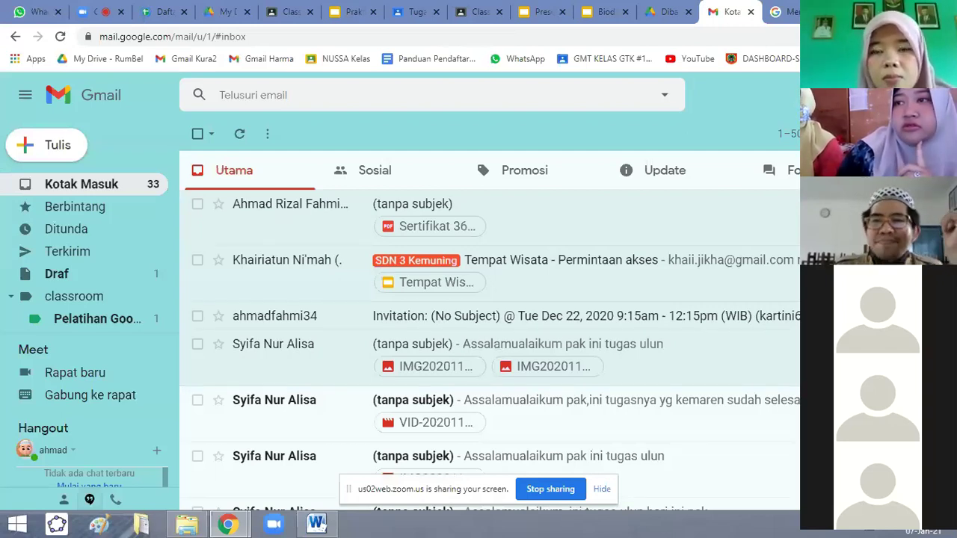
# Drag the GMail Nussa bookmark right after Gmail Harma, then return to the Zoom tab.
pyautogui.hotkey('alt', 'f')
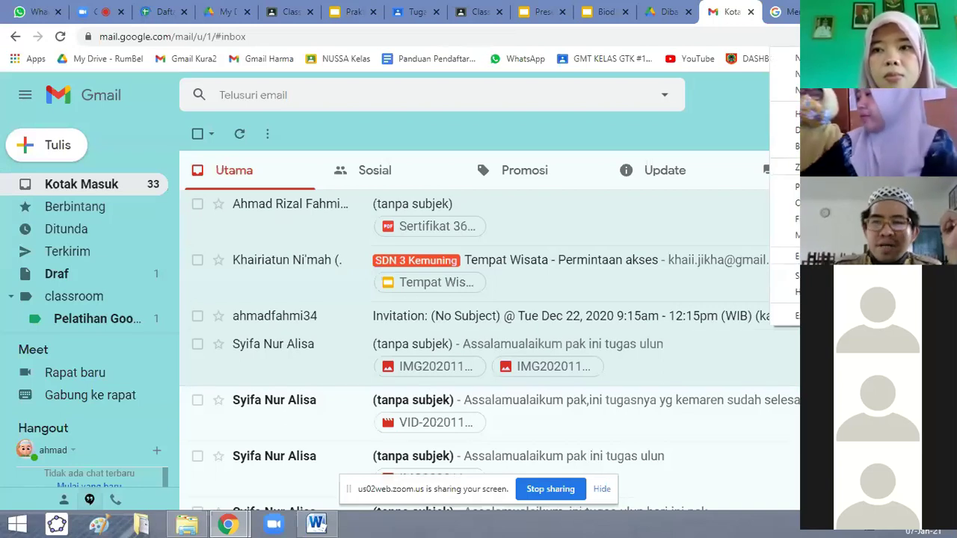
pyautogui.moveTo(785, 146)
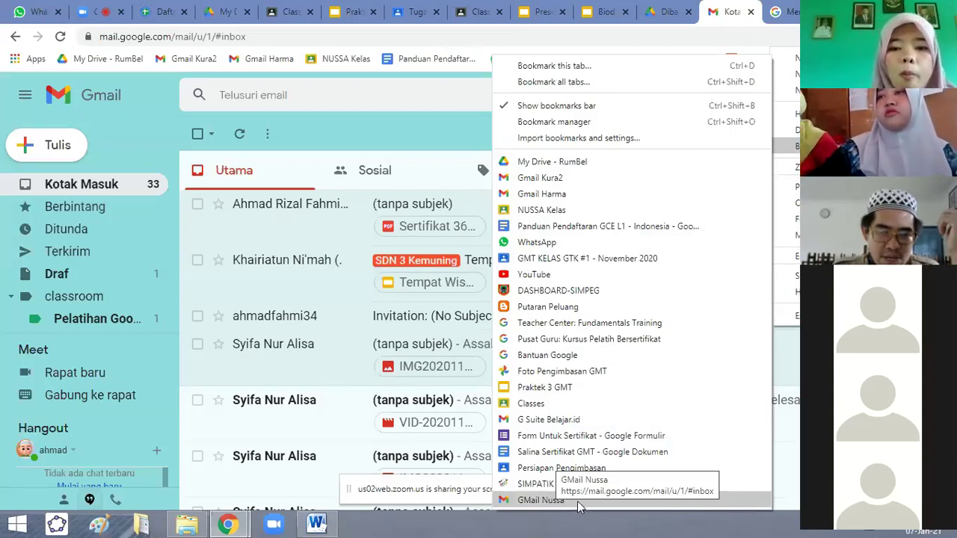
pyautogui.moveTo(580, 508); pyautogui.dragTo(568, 211)
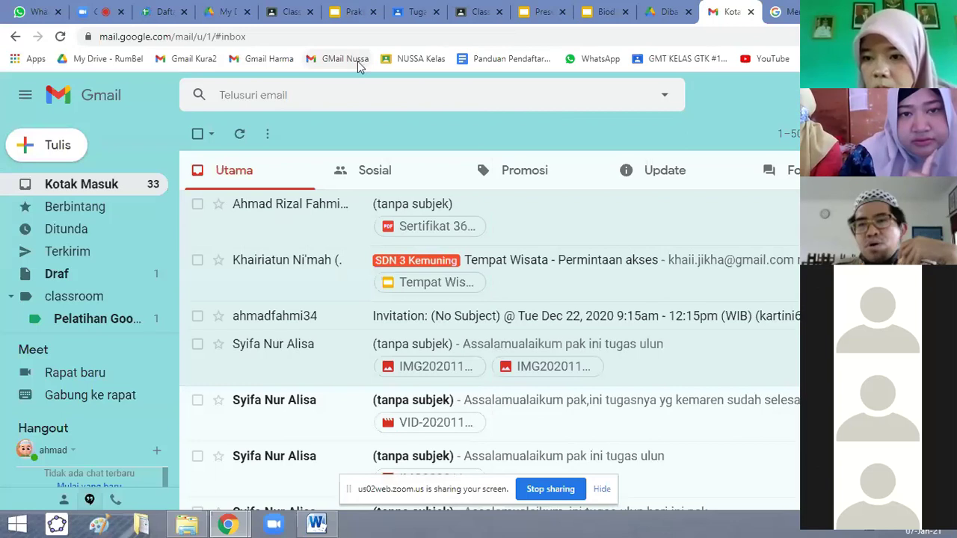
pyautogui.click(943, 36)
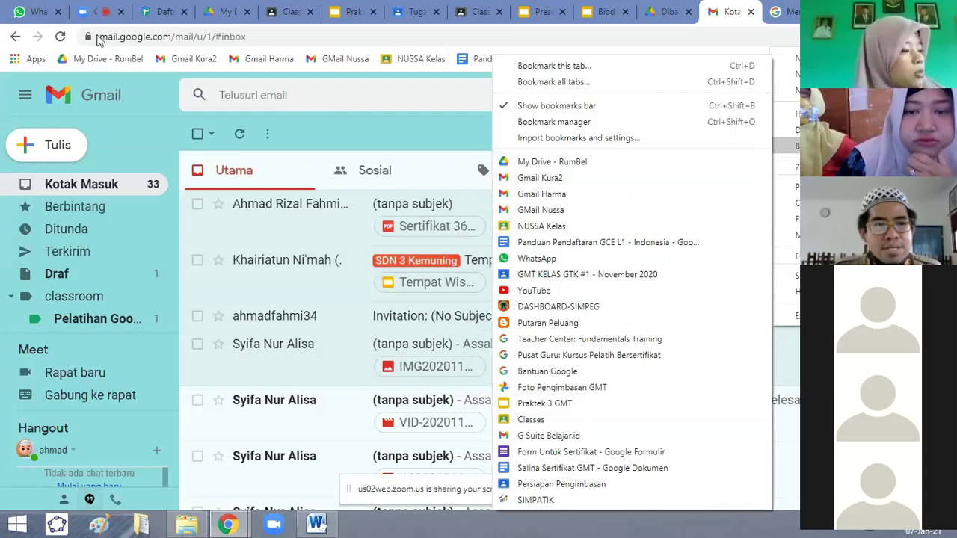
pyautogui.click(392, 40)
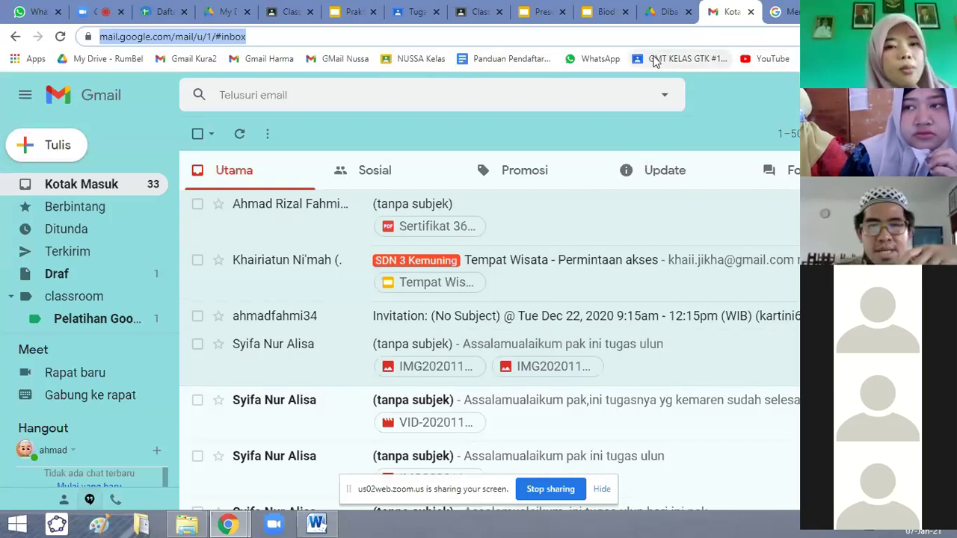
pyautogui.rightClick(600, 65)
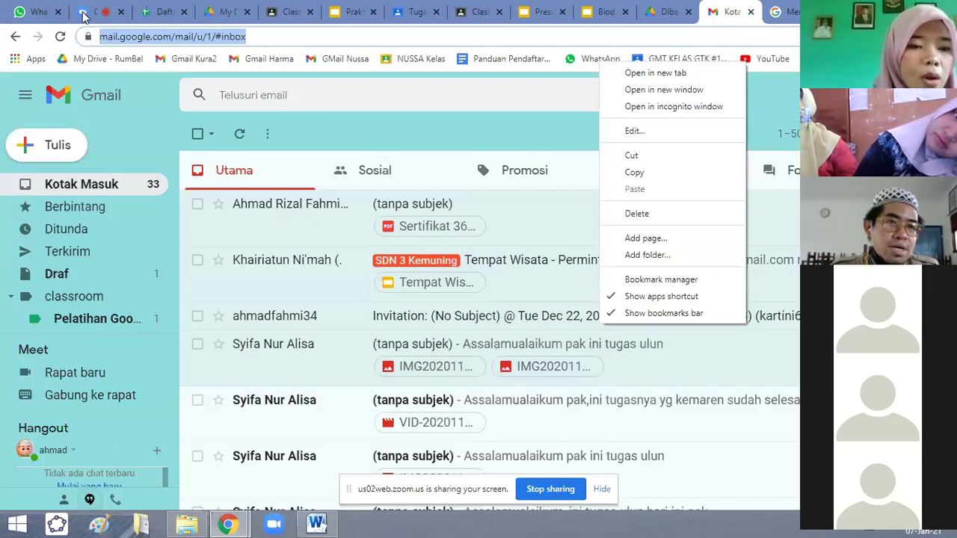
pyautogui.click(84, 13)
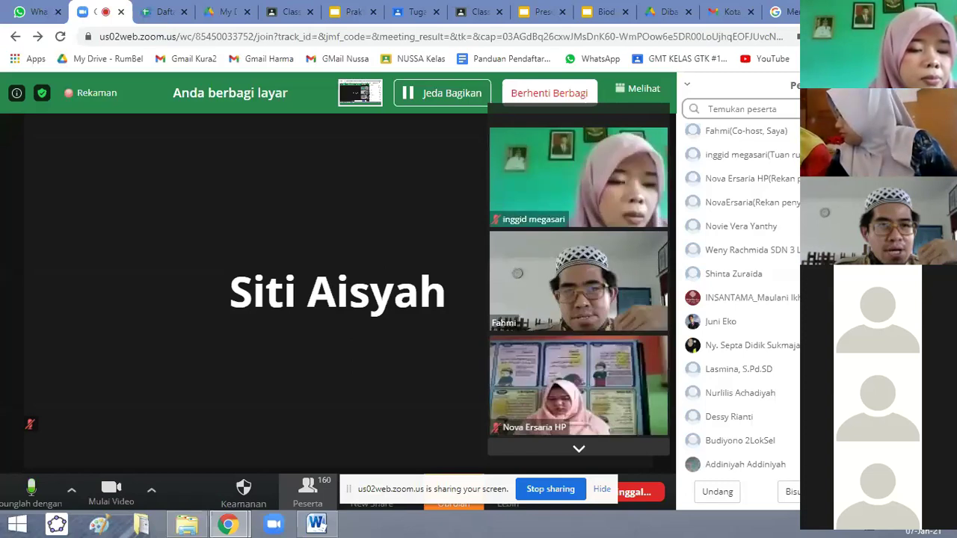
# Open a new blank Chrome tab showing the Google search page.
pyautogui.hotkey('ctrl', 't')
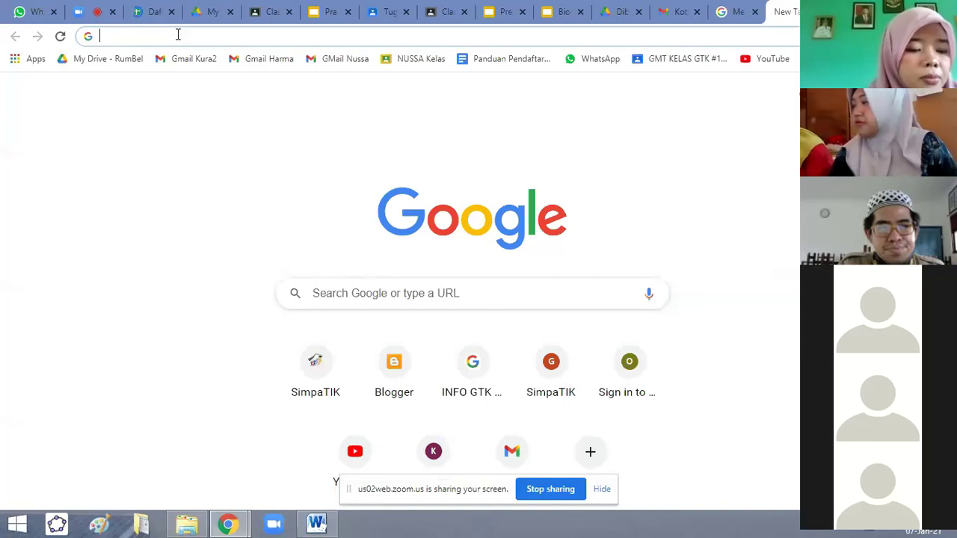
# Type 'google Calendar' in the new tab's address bar, then close that tab.
pyautogui.write('g')
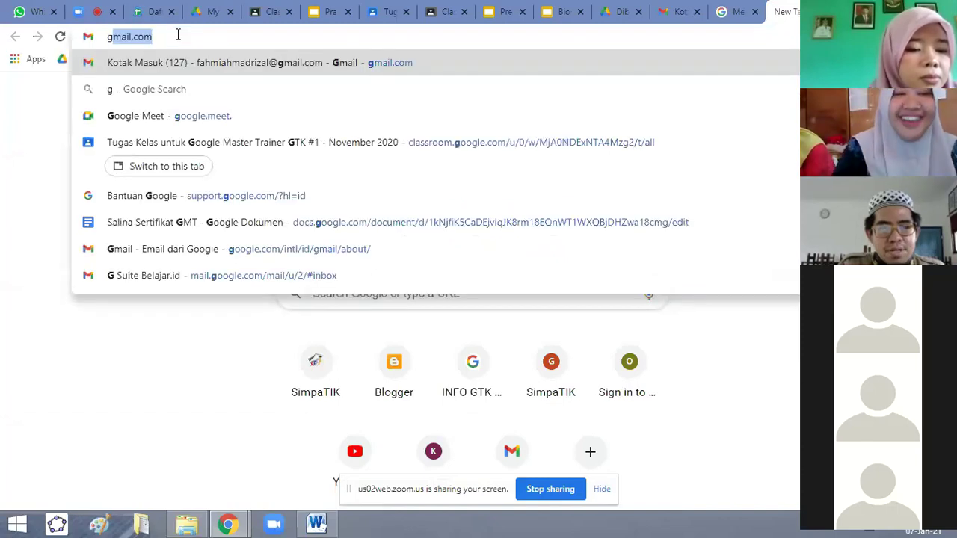
pyautogui.write('oo')
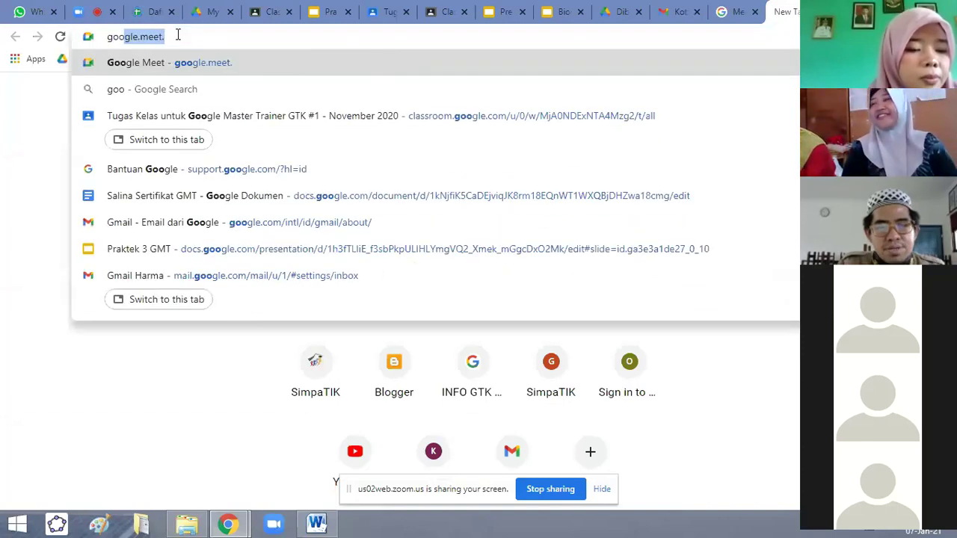
pyautogui.write('gle ')
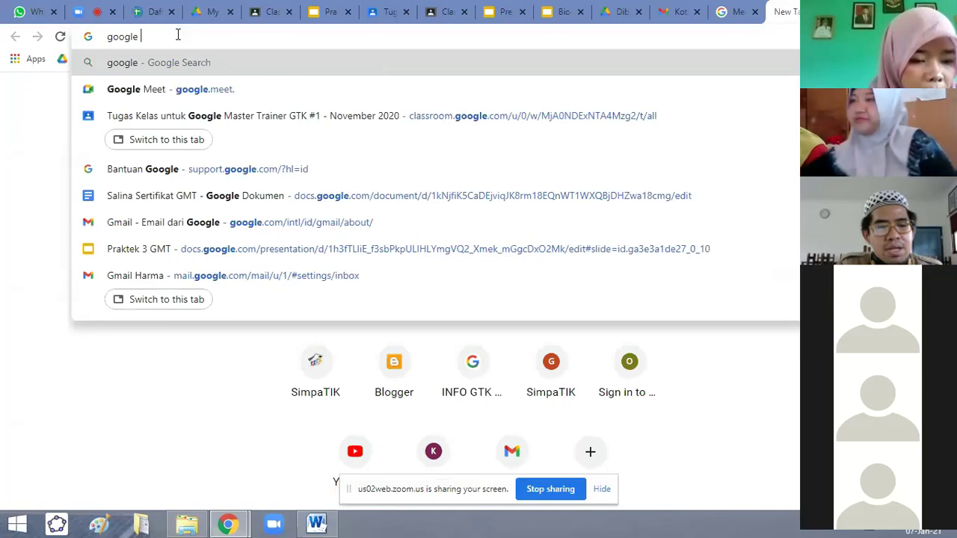
pyautogui.write('Calendar')
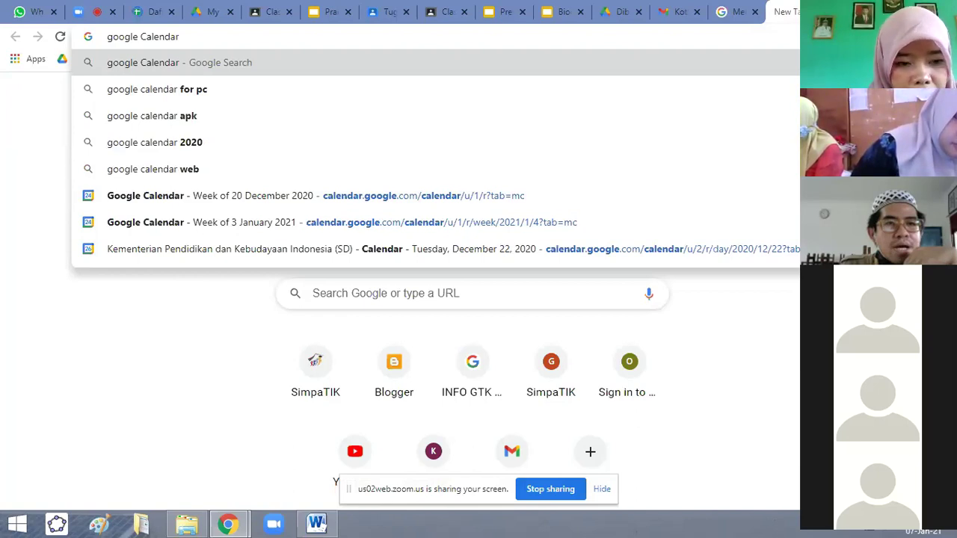
pyautogui.hotkey('ctrl', 'w')
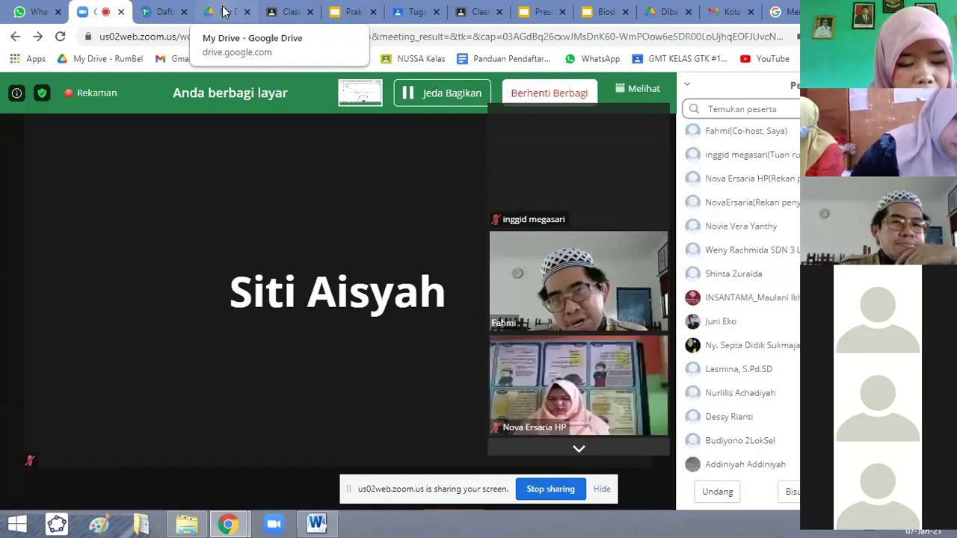
# Go to the My Drive tab and the shared-with-me list, then launch Google Calendar from the apps grid.
pyautogui.click(223, 12)
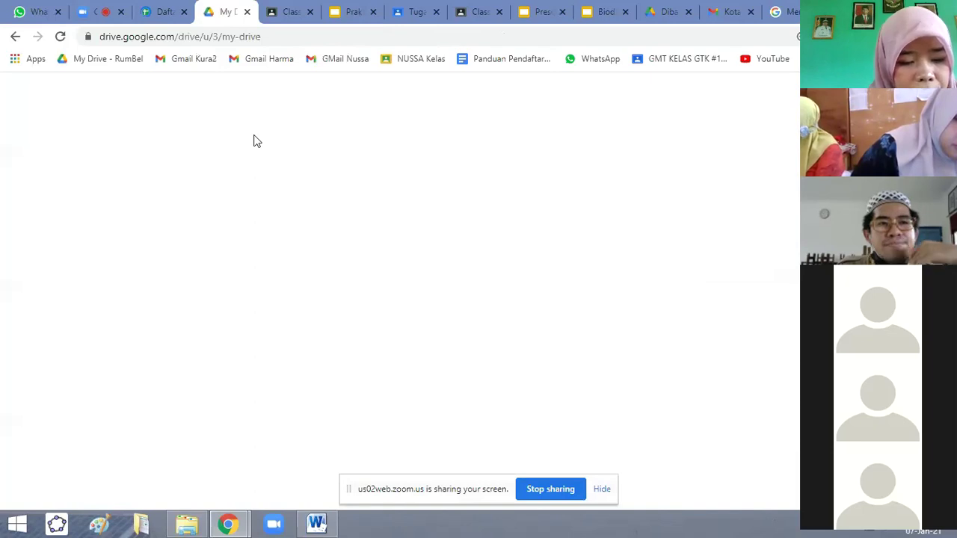
pyautogui.click(663, 14)
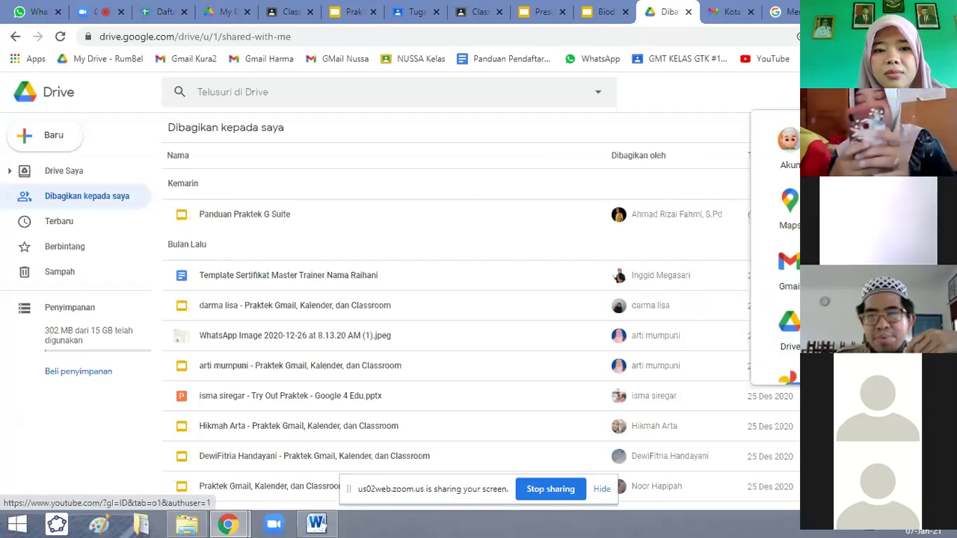
pyautogui.click(849, 329)
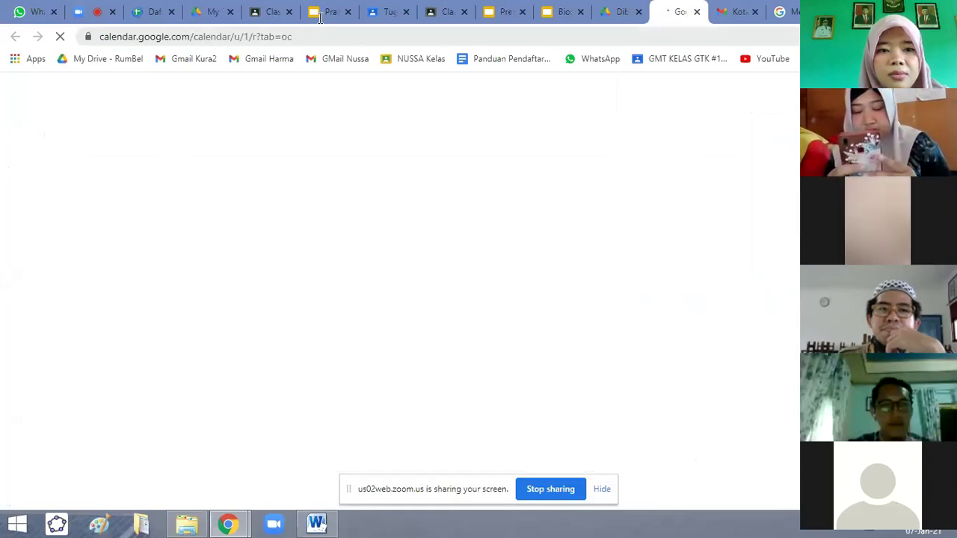
# Close the My Drive and Classwork tabs and hide the Keep notes side panel.
pyautogui.click(229, 12)
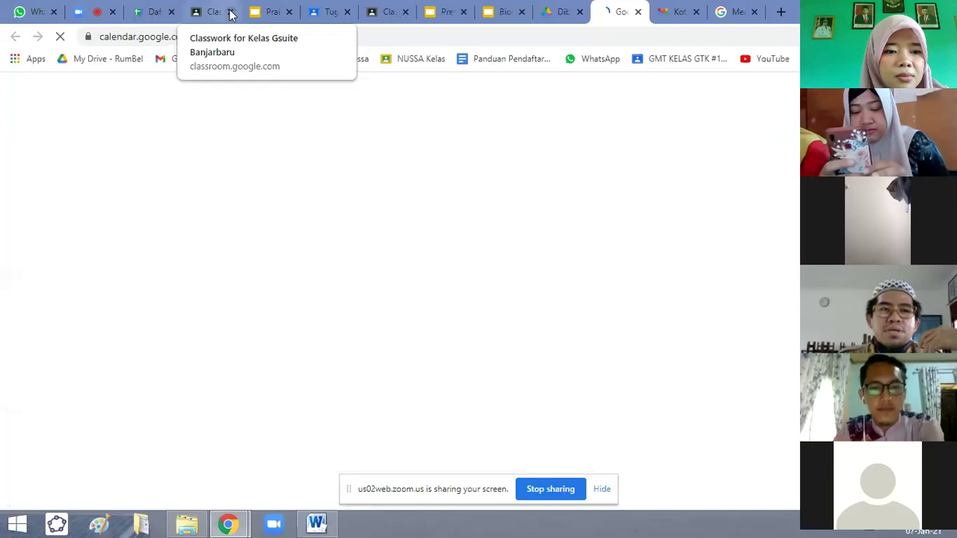
pyautogui.click(230, 12)
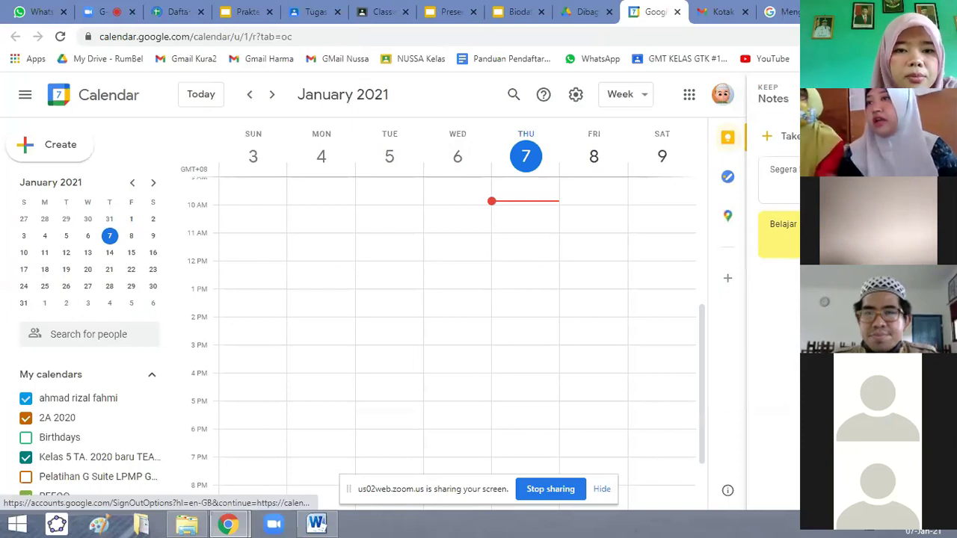
pyautogui.click(727, 137)
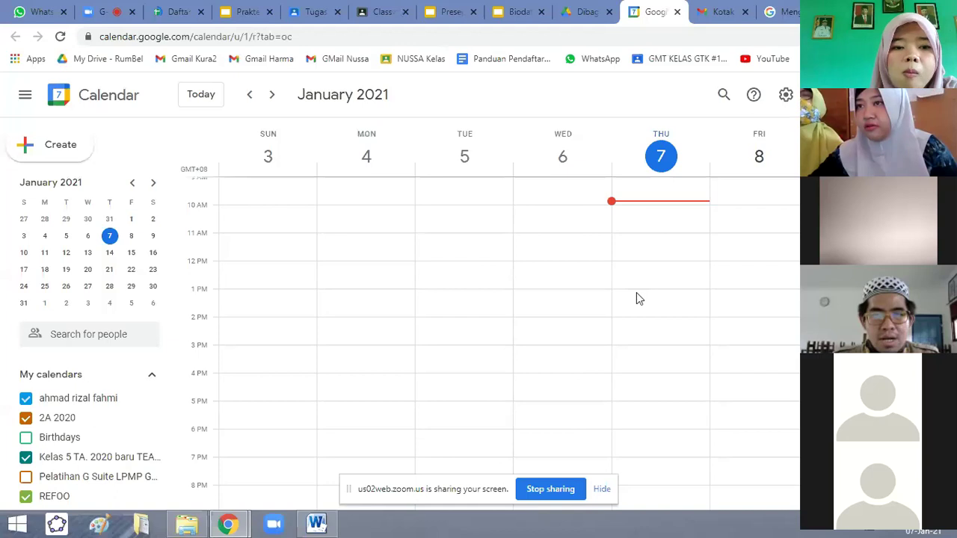
# Show Friday 8 January 2021 as a single day and start an 8:30 event draft.
pyautogui.scroll(3, 635, 292)
pyautogui.scroll(-1, 652, 224)
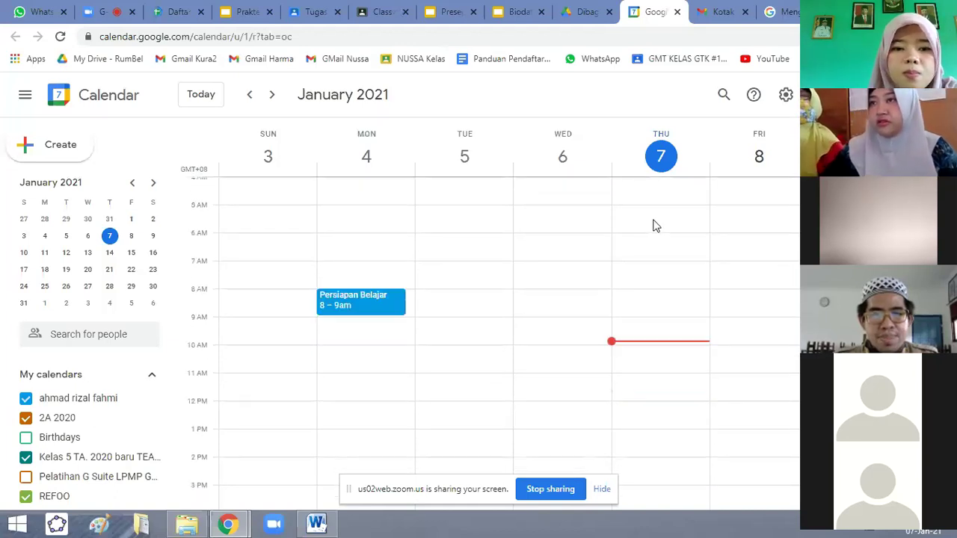
pyautogui.scroll(-1, 653, 254)
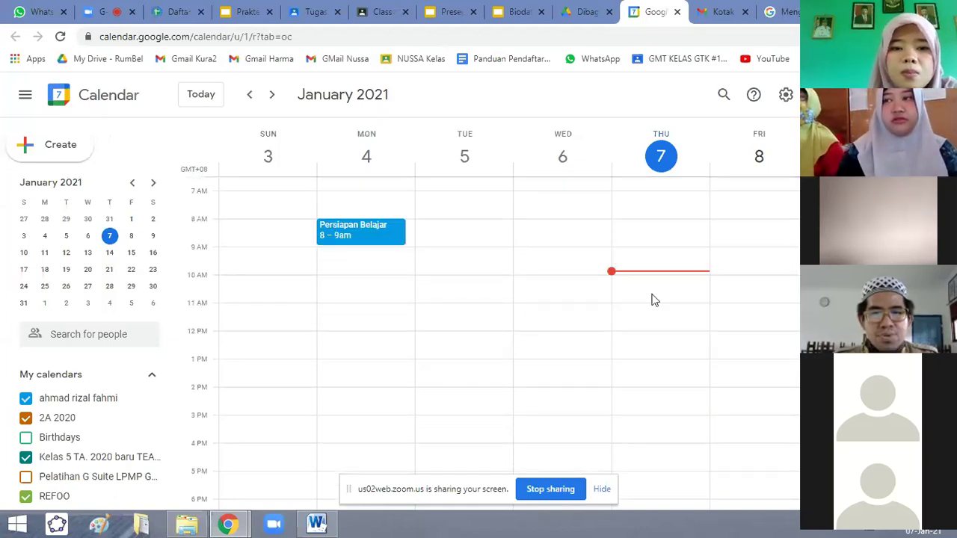
pyautogui.scroll(-1, 651, 287)
pyautogui.scroll(1, 636, 239)
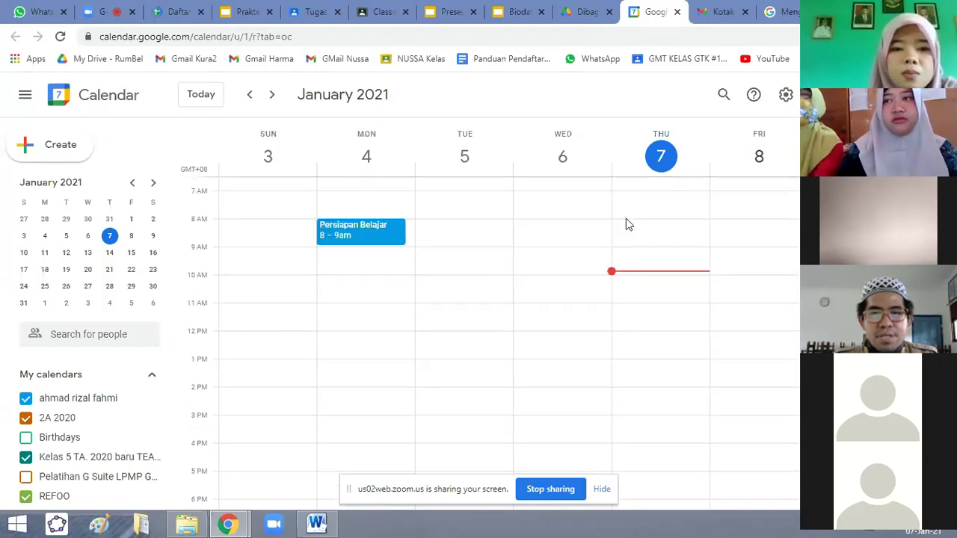
pyautogui.click(758, 158)
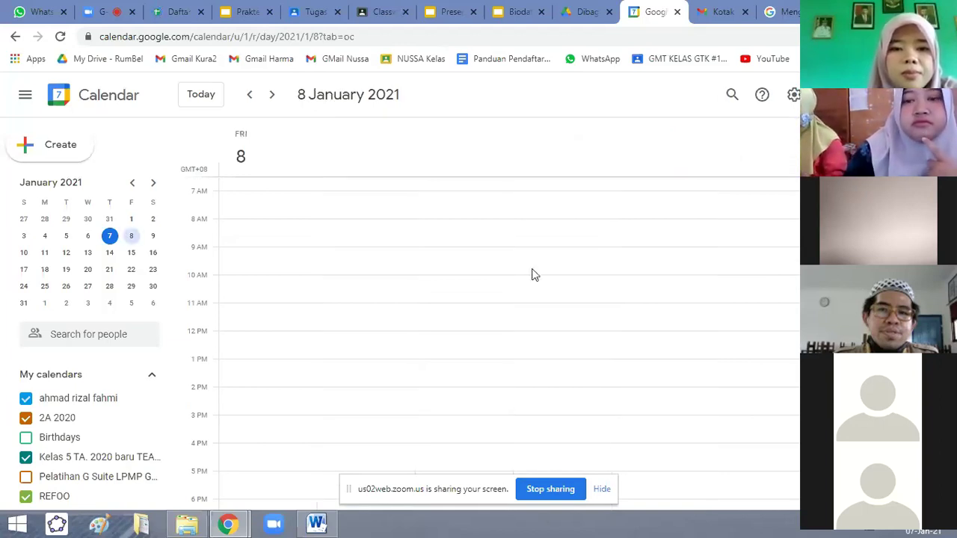
pyautogui.click(289, 247)
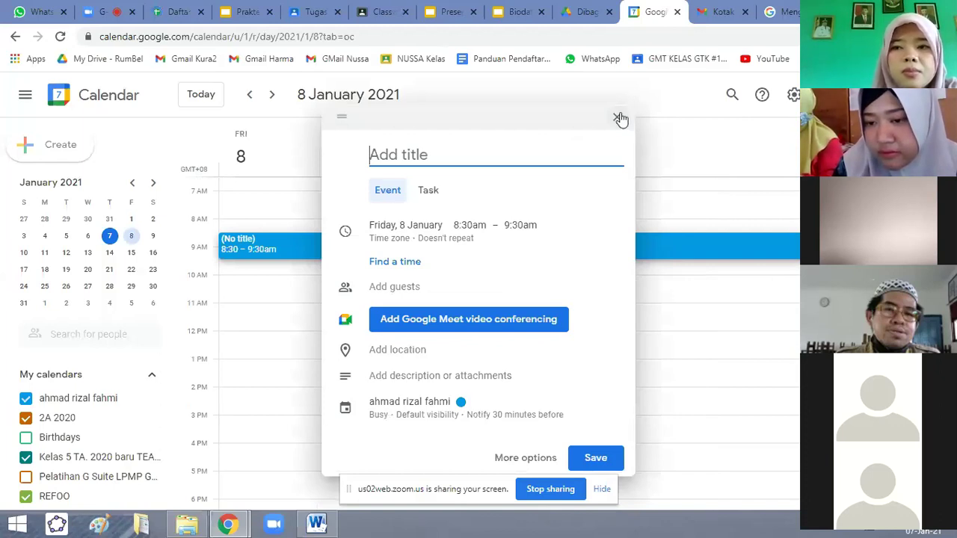
# Discard the draft, create a 9 AM event on Monday 11 January titled 'Rapat Pembagian Jam mengajar'.
pyautogui.click(44, 253)
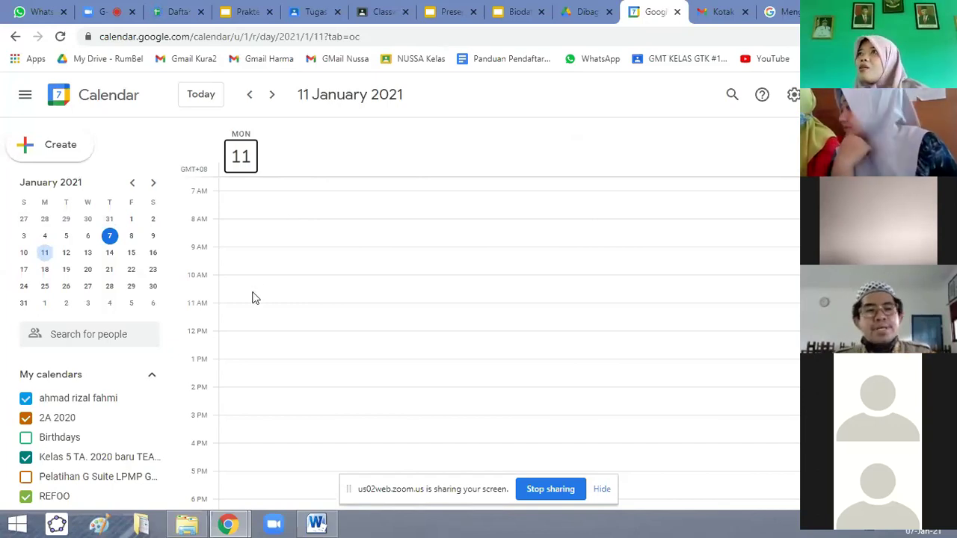
pyautogui.click(262, 254)
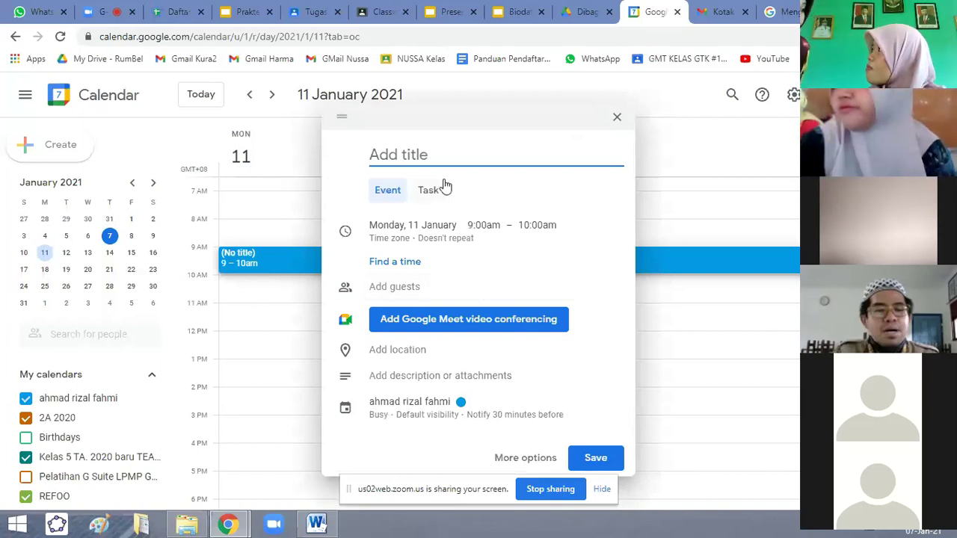
pyautogui.write('Rapat Pemb')
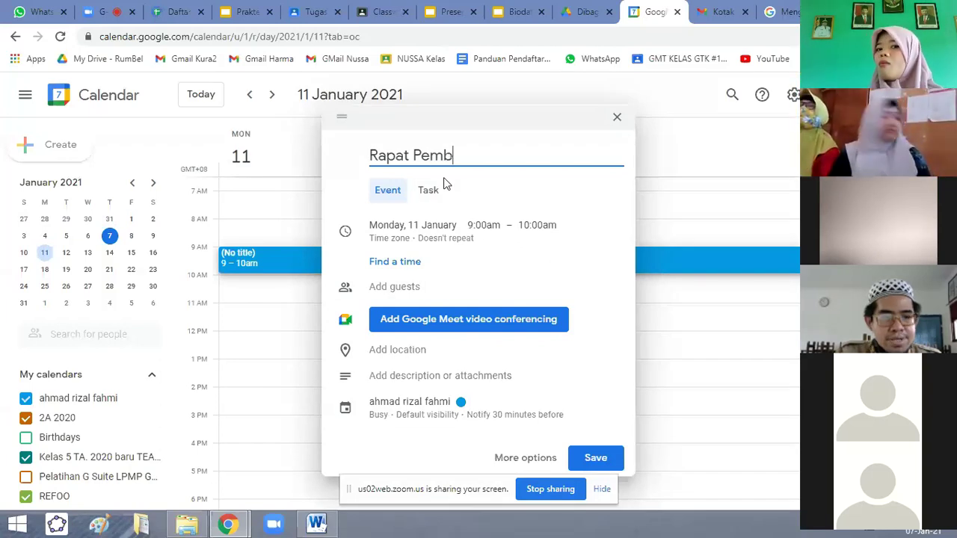
pyautogui.write('agia')
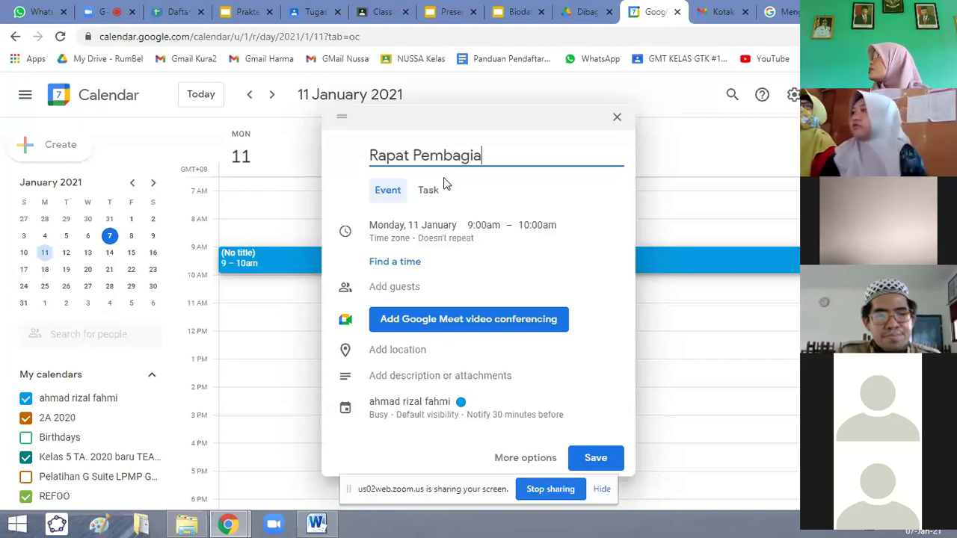
pyautogui.write('n Jam mengajar')
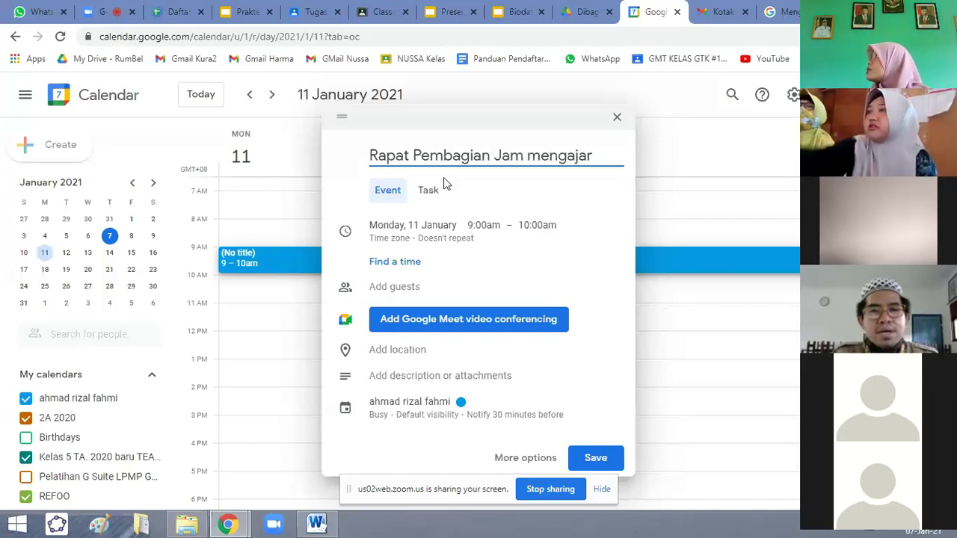
# Replace the lowercase m so the title reads 'Rapat Pembagian Jam Mengajar'.
pyautogui.press('Left')
pyautogui.press('Left')
pyautogui.press('Left')
pyautogui.press('Left')
pyautogui.press('Left')
pyautogui.press('Left')
pyautogui.press('Left')
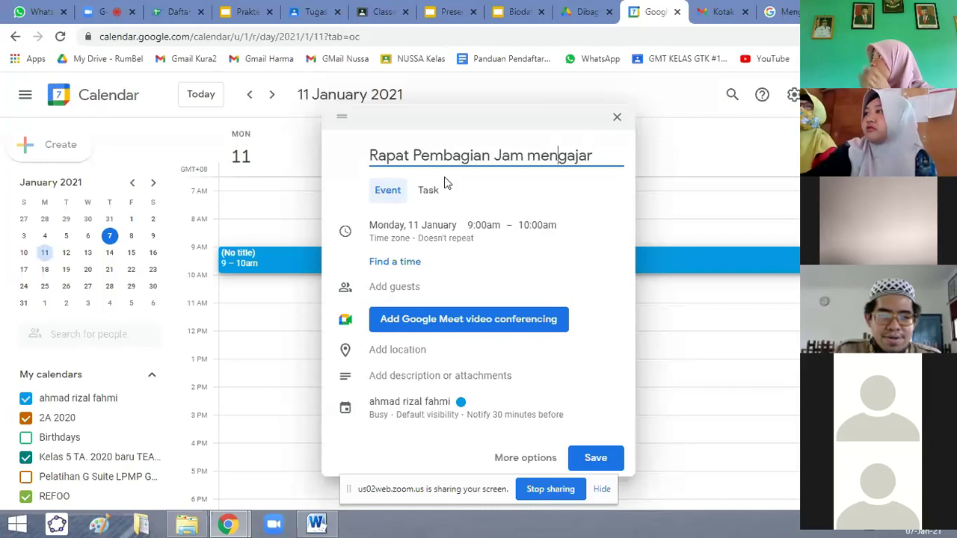
pyautogui.press('BackSpace')
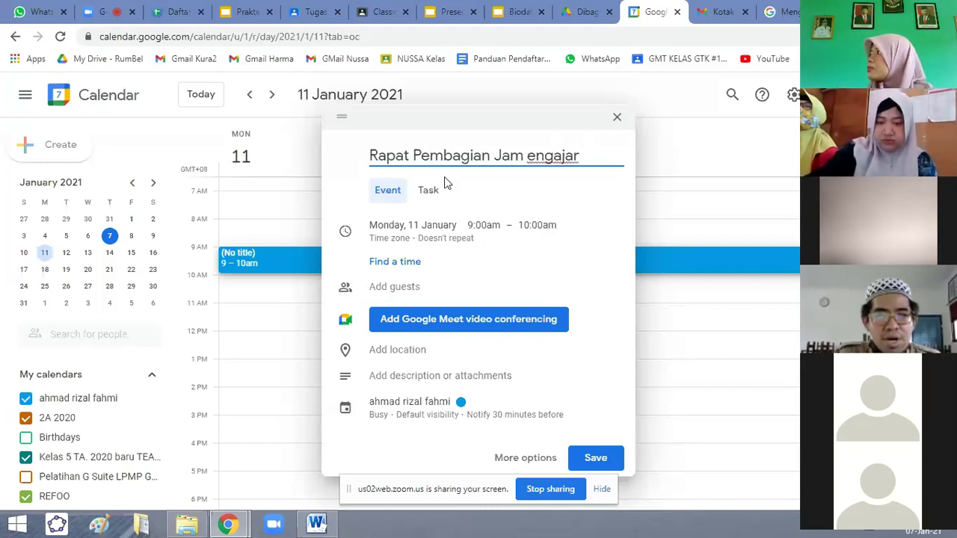
pyautogui.write('M')
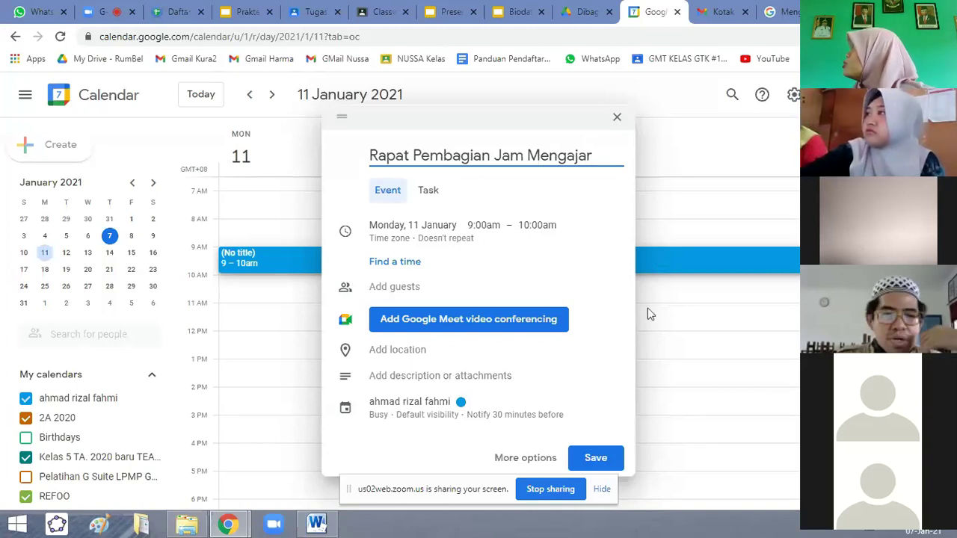
pyautogui.click(532, 225)
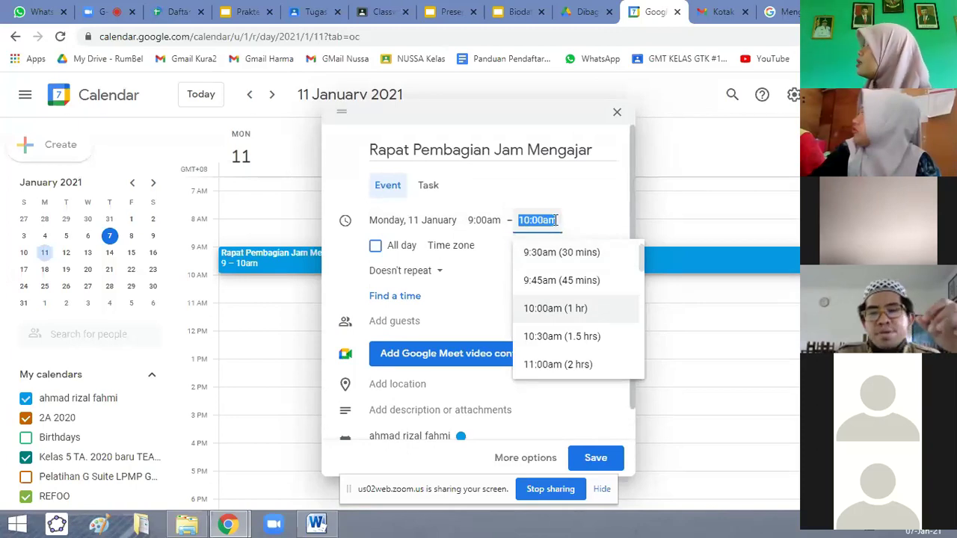
# Enter 01.00 PM as the end time so the event runs 9:00am–1:00pm.
pyautogui.write('01')
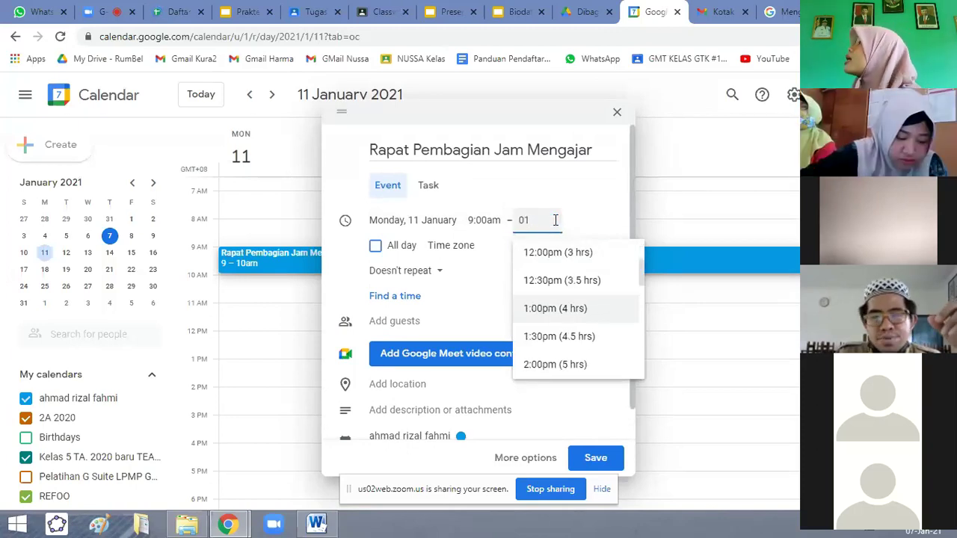
pyautogui.write('.00')
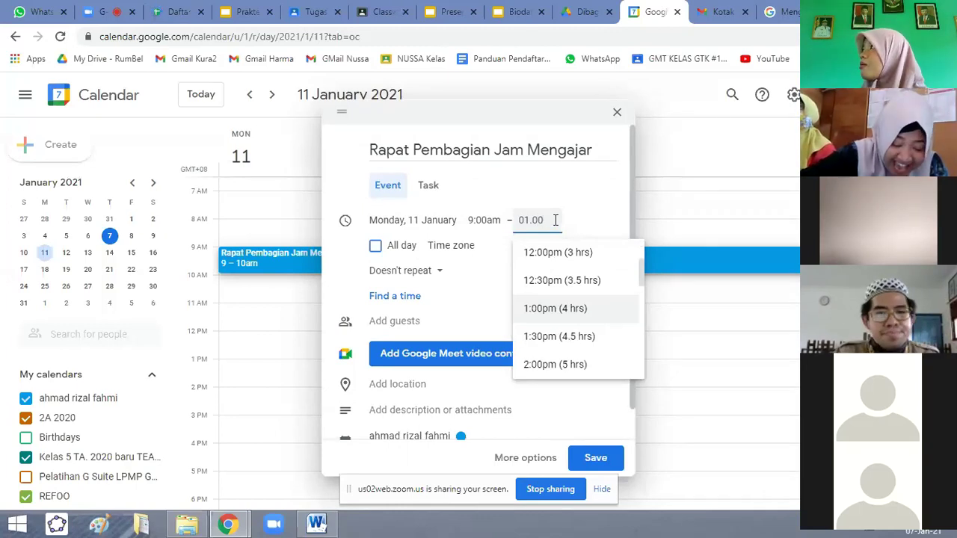
pyautogui.write(' PM')
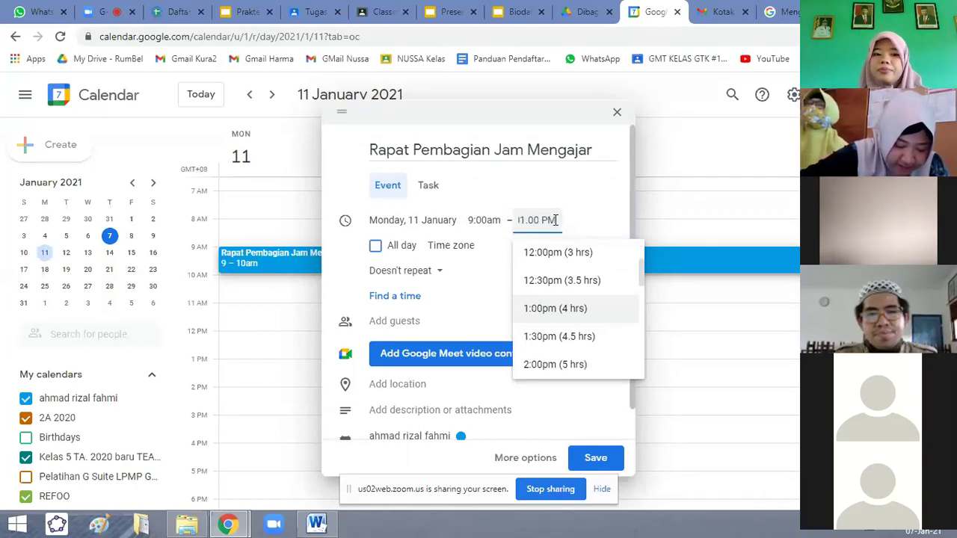
pyautogui.press('Return')
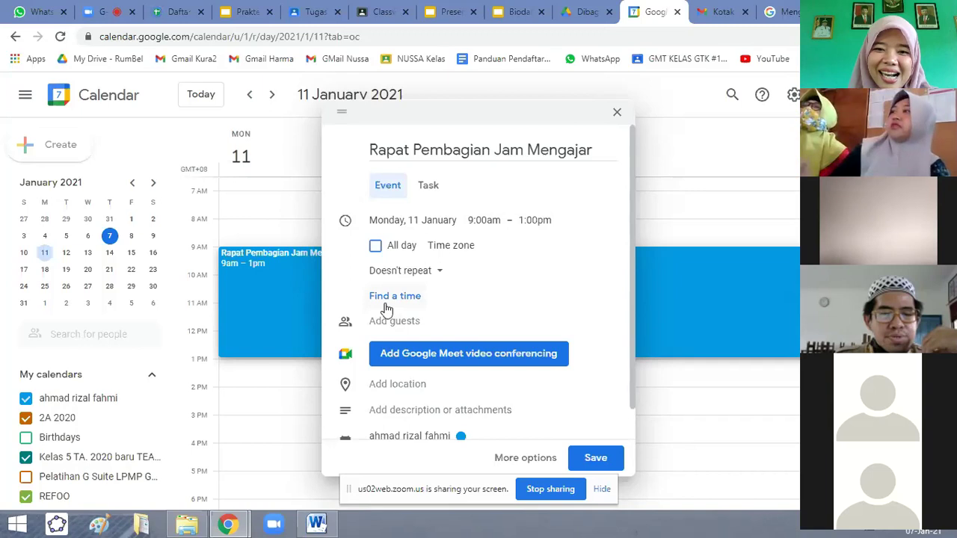
# Enter both guests' e-mail addresses, then insert 'belajar' into the second address's domain.
pyautogui.click(421, 317)
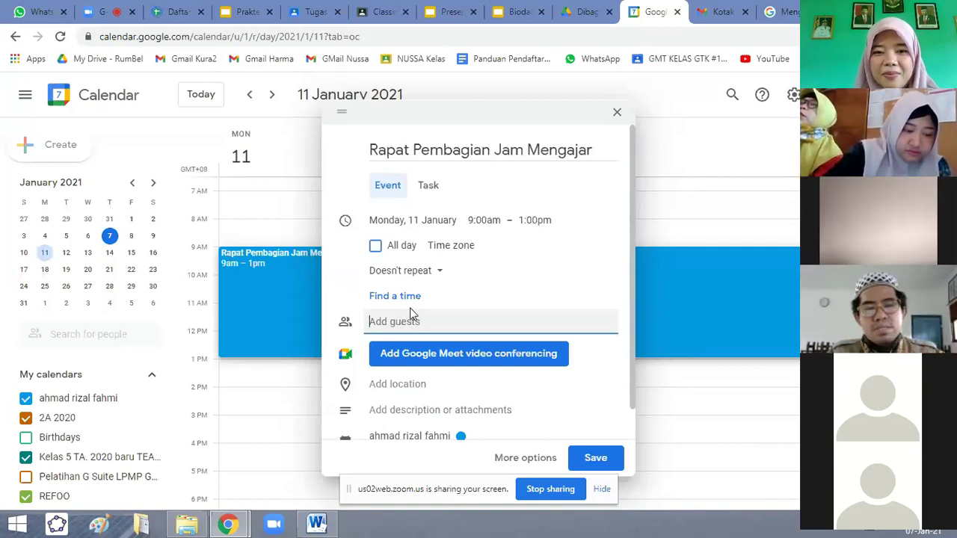
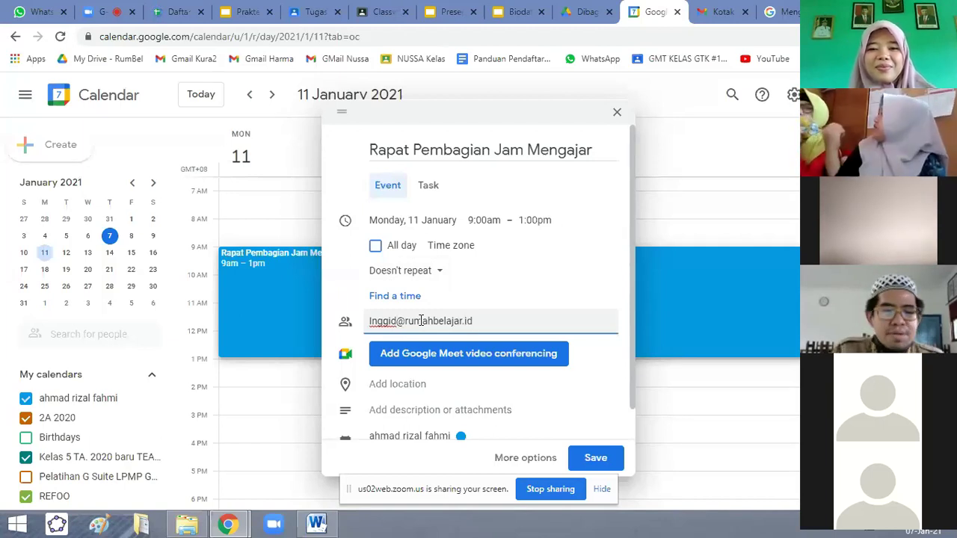
pyautogui.write(',')
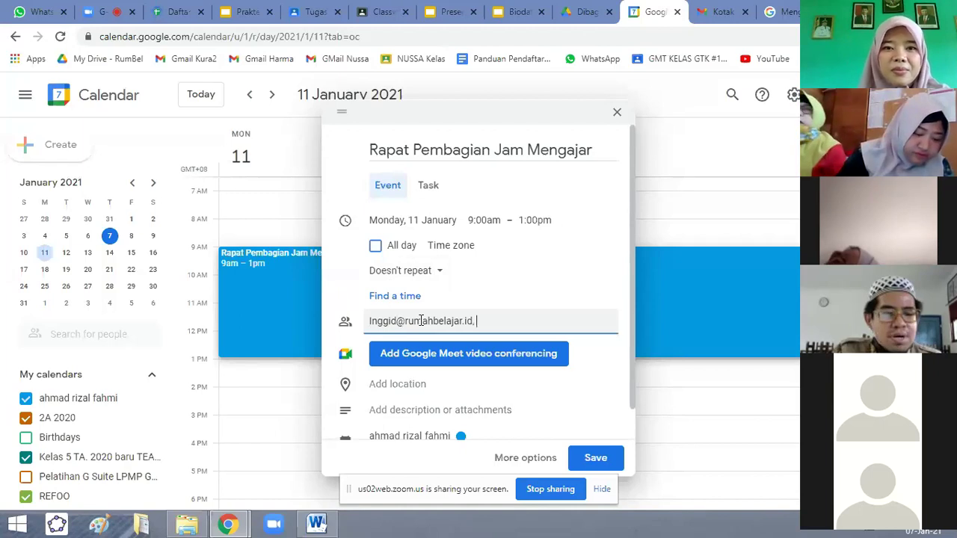
pyautogui.write(' No')
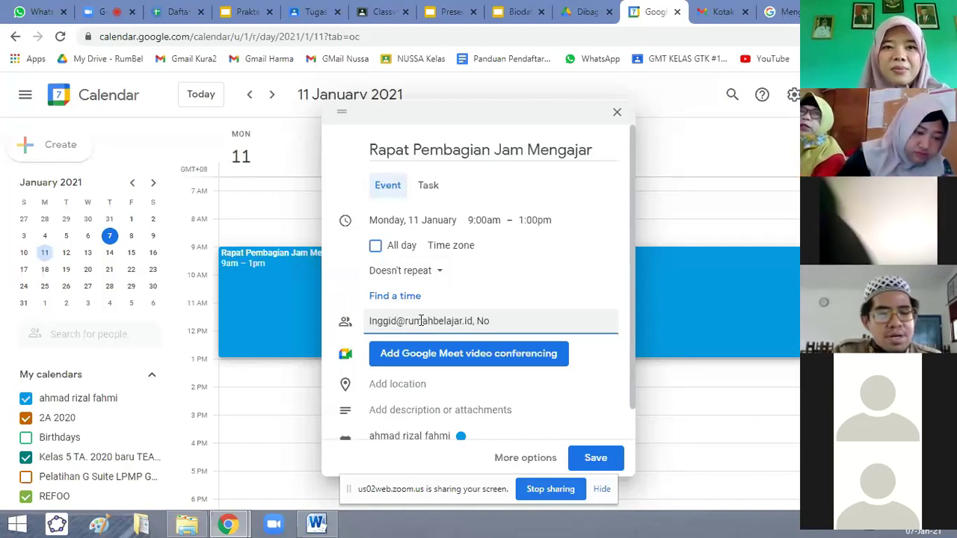
pyautogui.write('va')
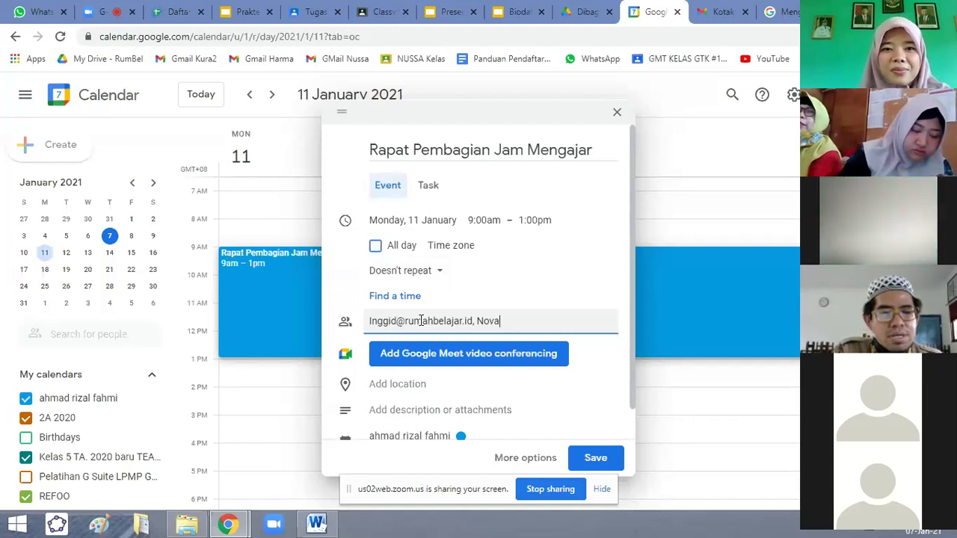
pyautogui.press('BackSpace')
pyautogui.press('BackSpace')
pyautogui.press('BackSpace')
pyautogui.press('BackSpace')
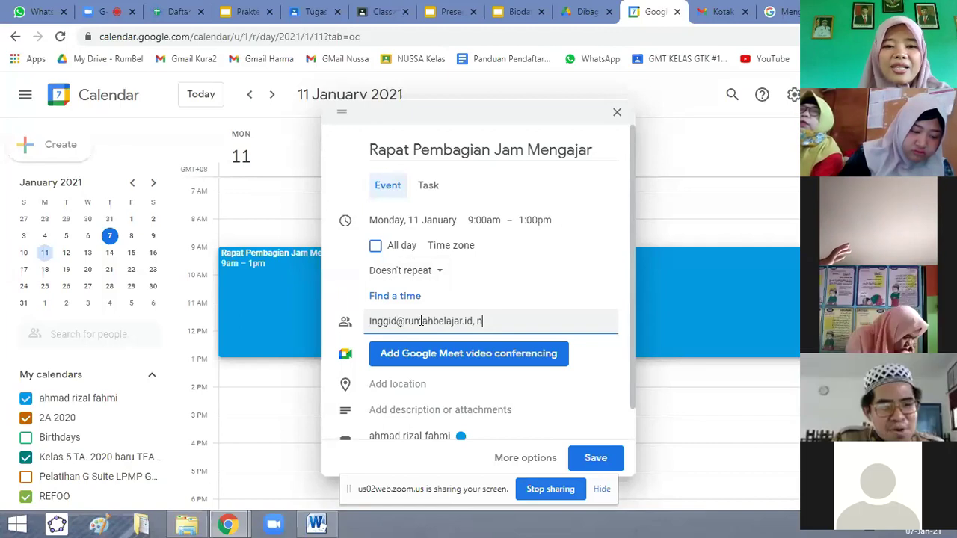
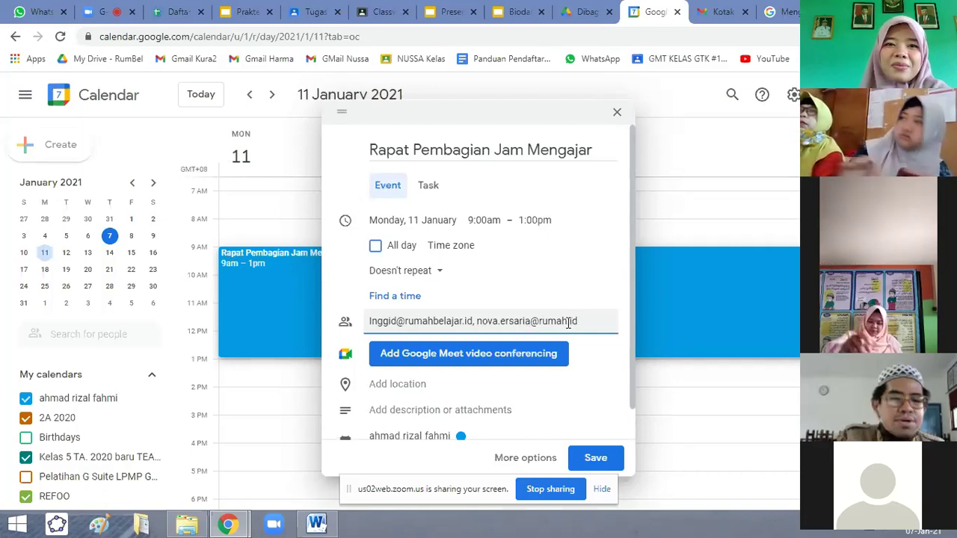
pyautogui.click(568, 321)
pyautogui.write('belajar')
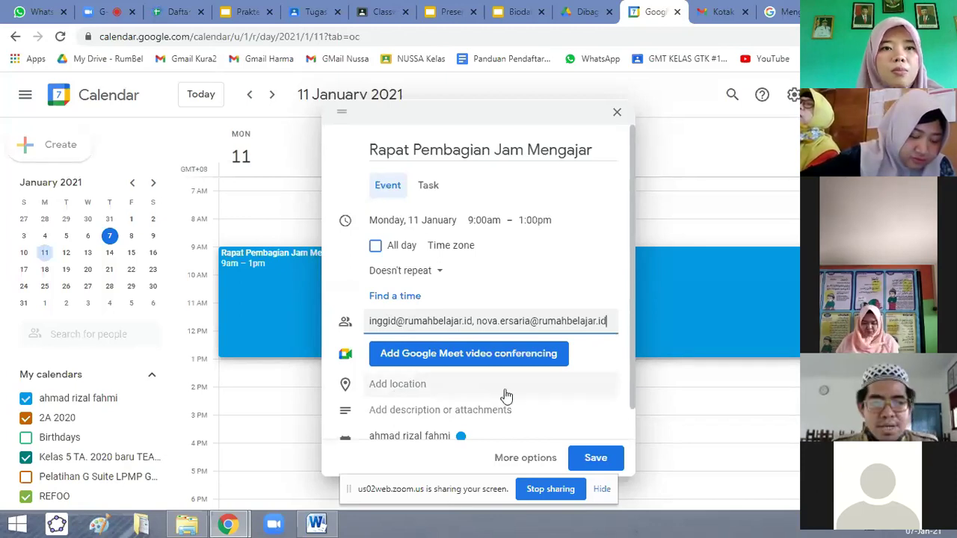
# Finish the edit so both guest addresses end in rumahbelajar.id.
pyautogui.click(465, 361)
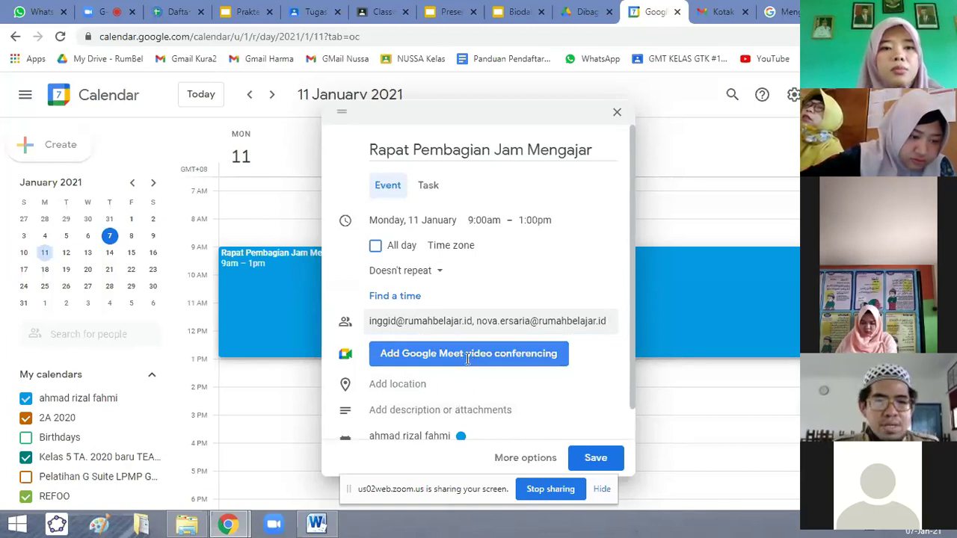
# Attach Google Meet conferencing and set the location to South Banjarbaru, Banjarbaru City, South Kalimantan.
pyautogui.click(467, 357)
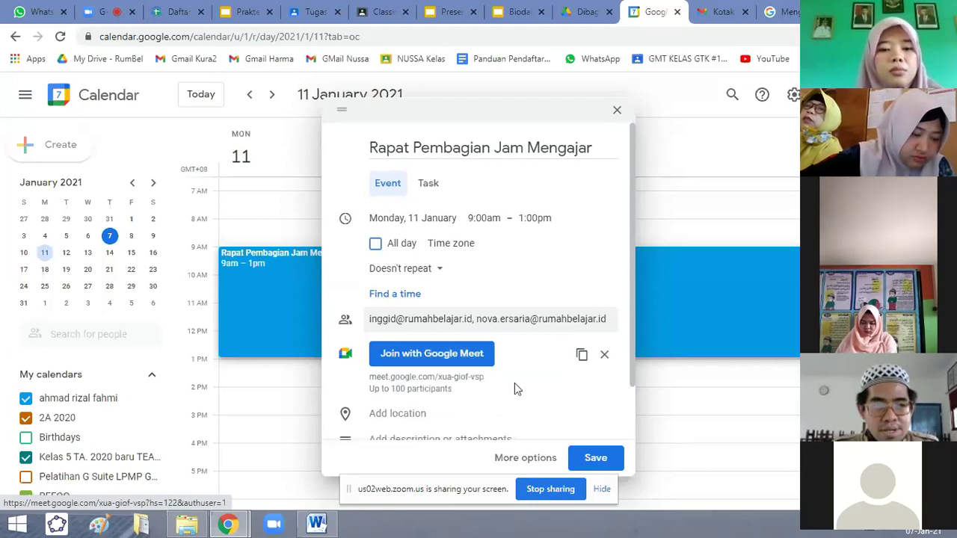
pyautogui.scroll(-1, 457, 362)
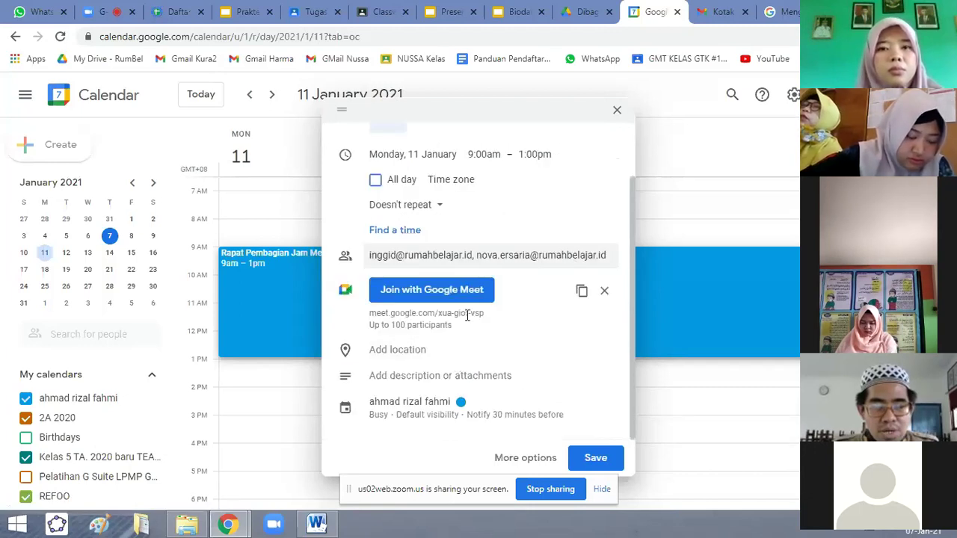
pyautogui.click(411, 354)
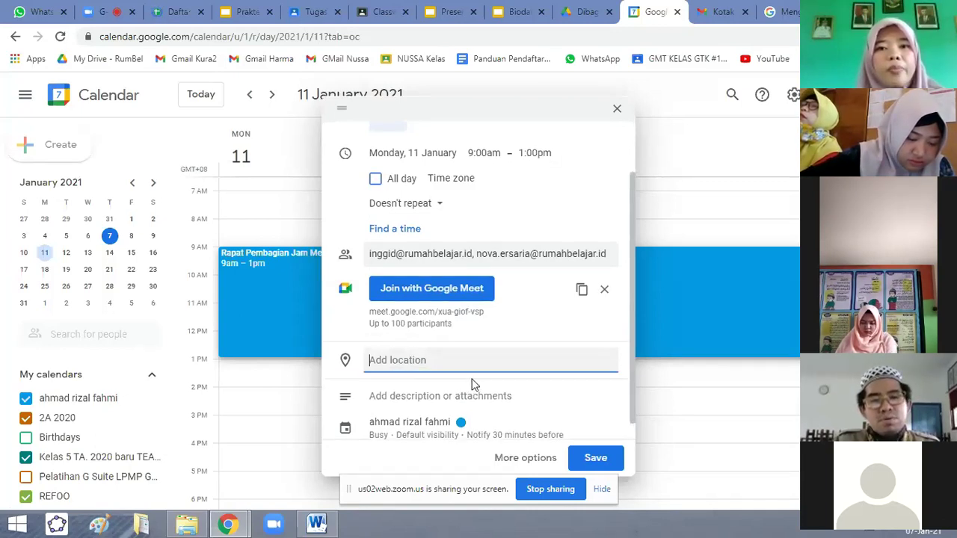
pyautogui.write('Ban')
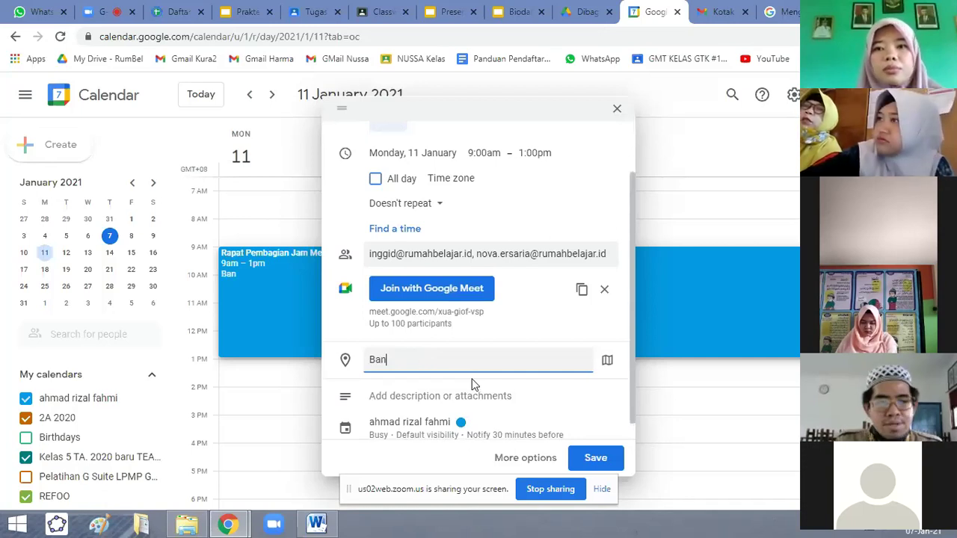
pyautogui.write('jarbaru')
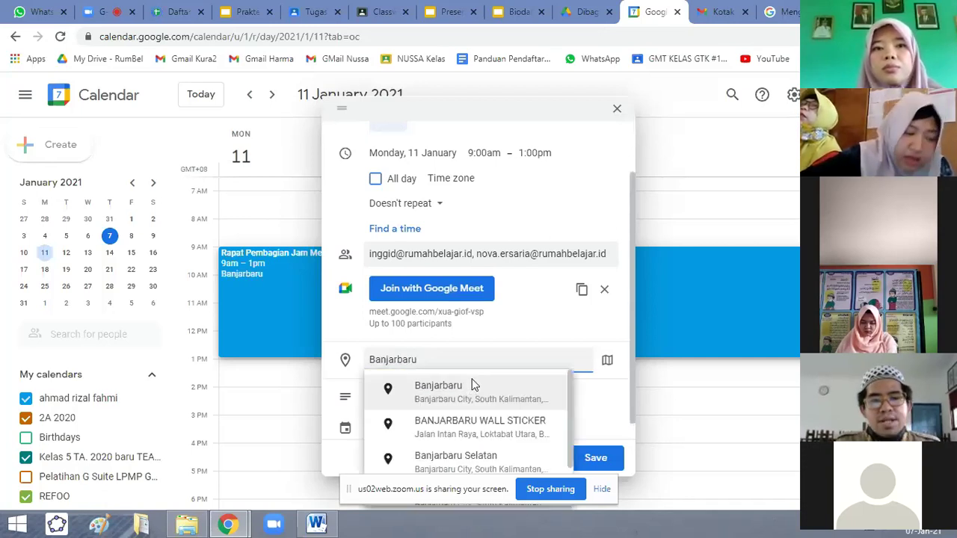
pyautogui.click(439, 402)
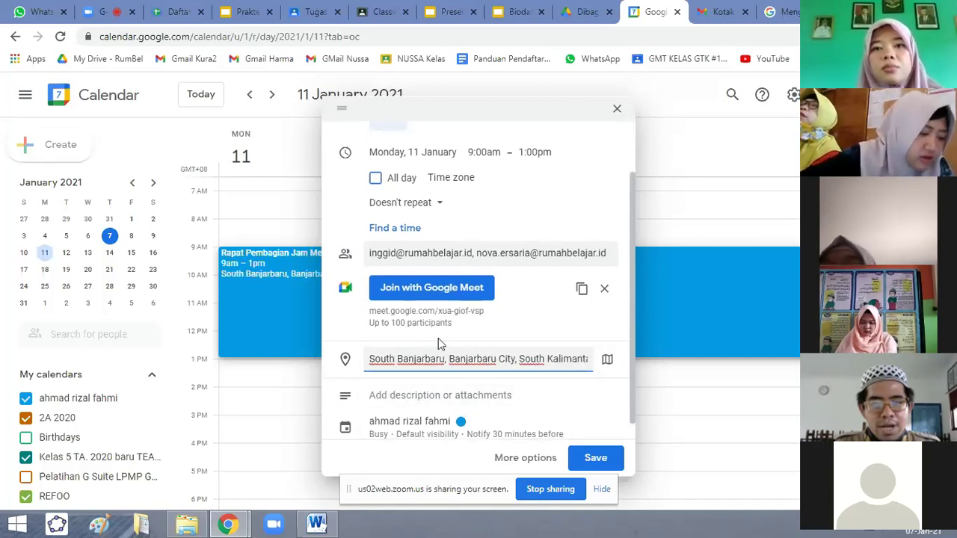
pyautogui.scroll(-1, 440, 342)
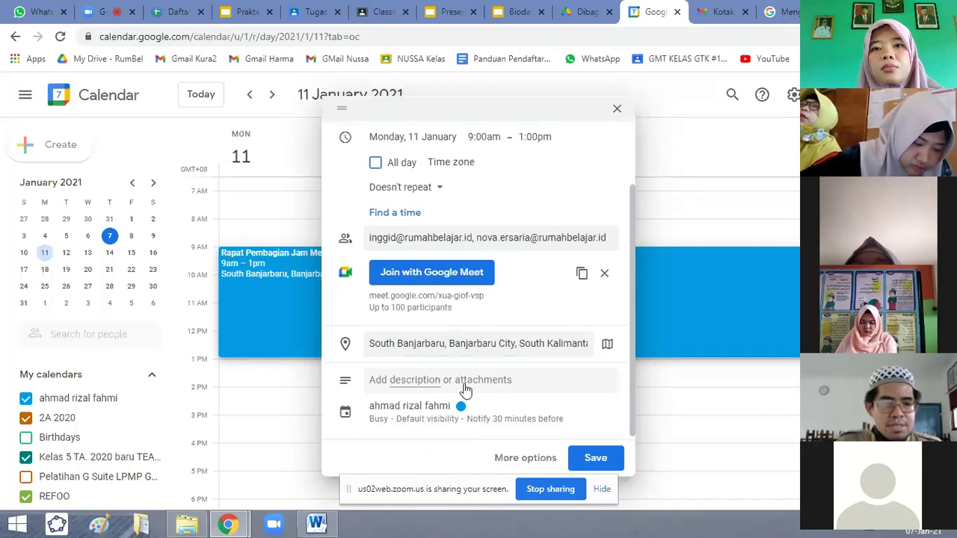
# Write 'Penting' as the event's description.
pyautogui.click(465, 388)
pyautogui.write('P')
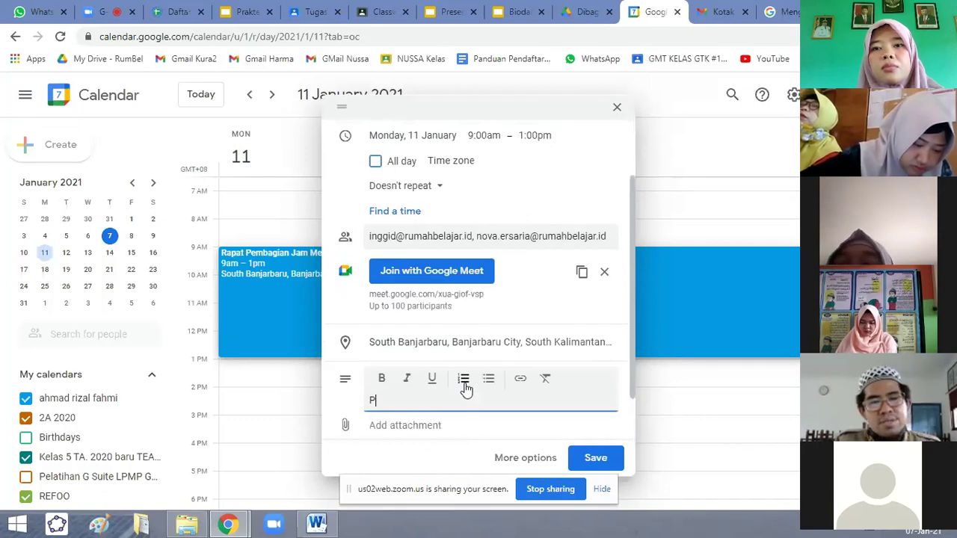
pyautogui.write('en')
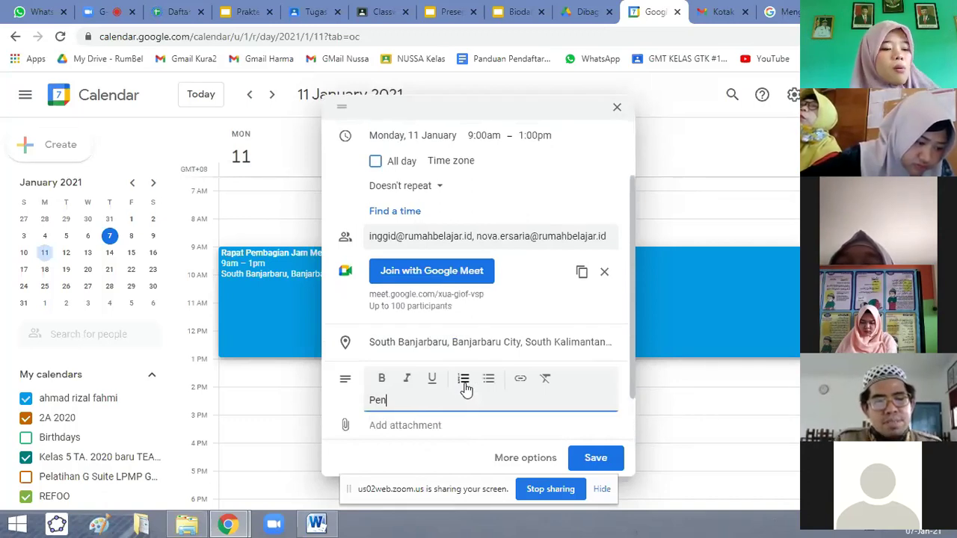
pyautogui.write('tin')
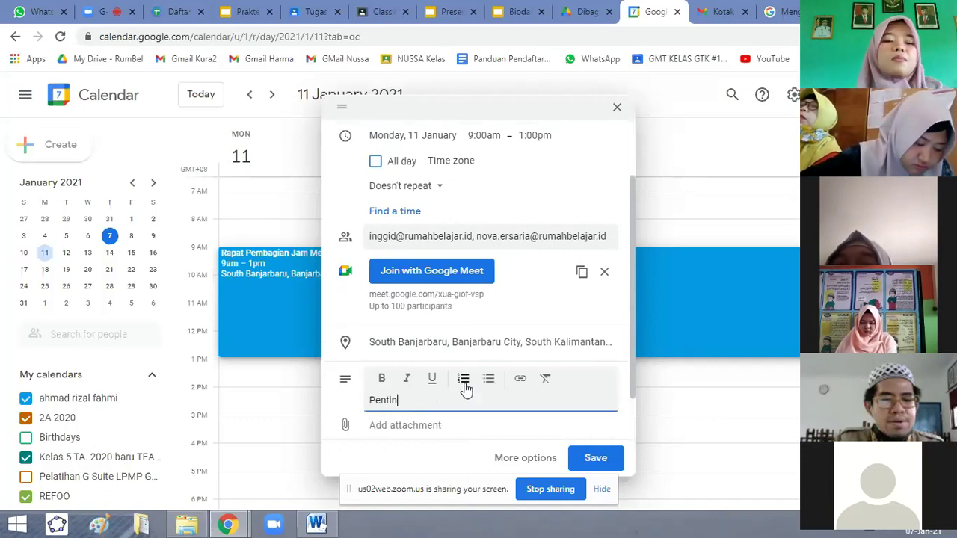
pyautogui.write('g')
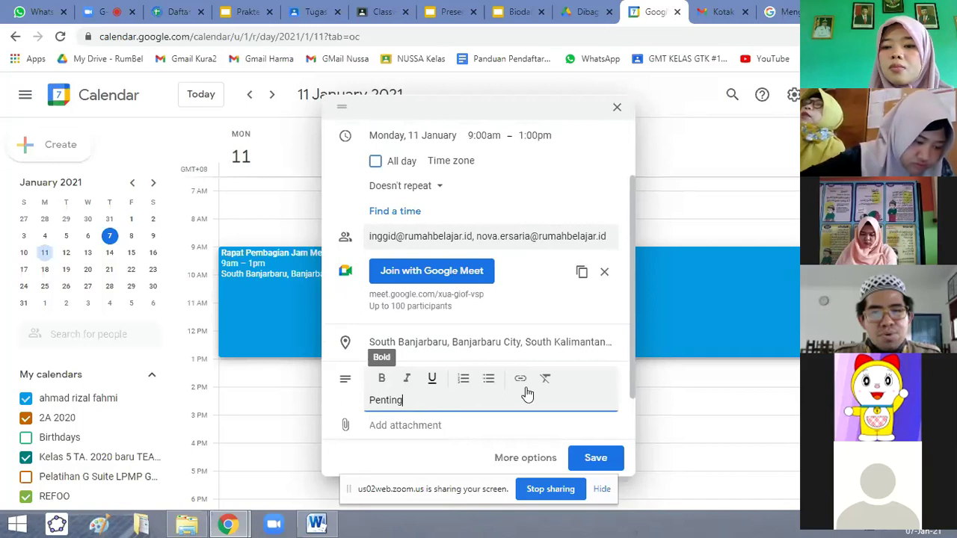
pyautogui.click(466, 417)
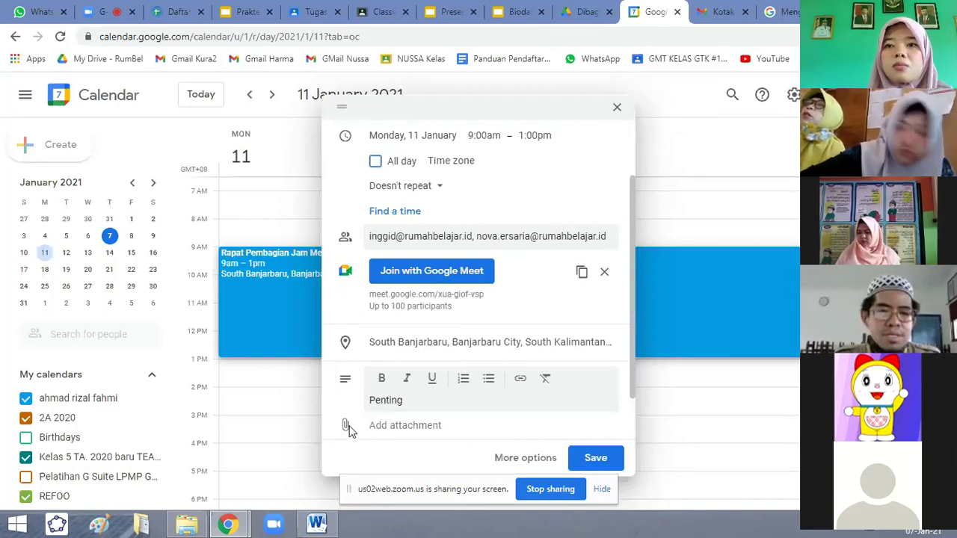
pyautogui.scroll(1, 412, 373)
pyautogui.scroll(-1, 381, 370)
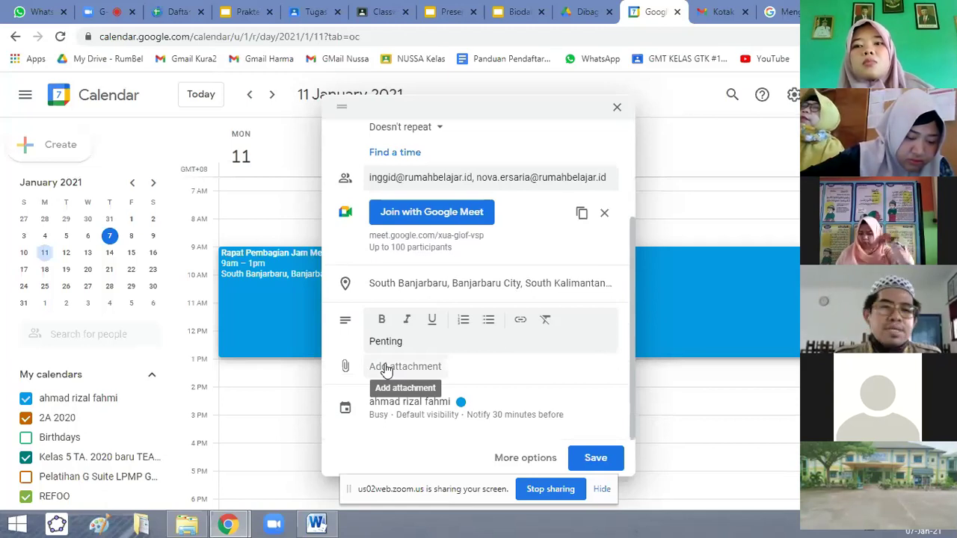
pyautogui.click(386, 368)
pyautogui.click(764, 123)
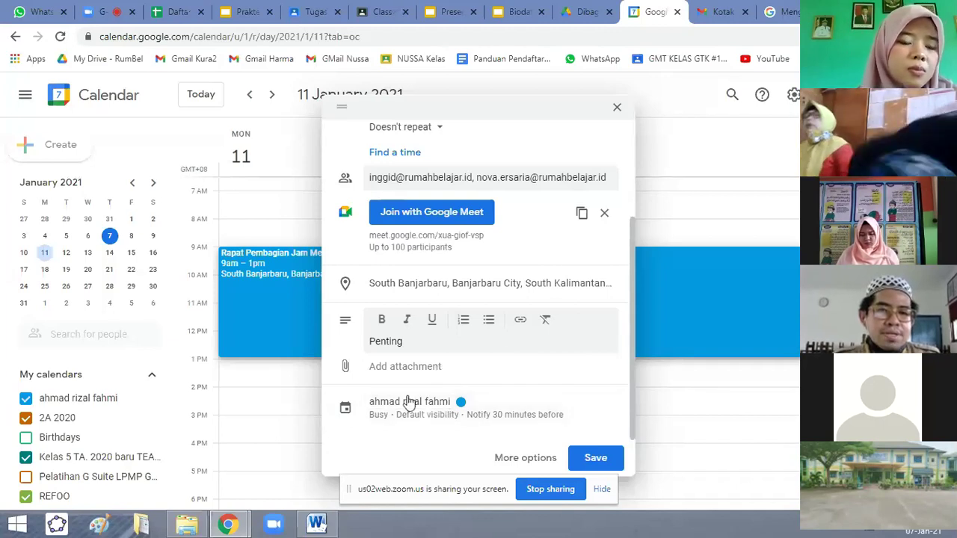
pyautogui.scroll(2, 512, 282)
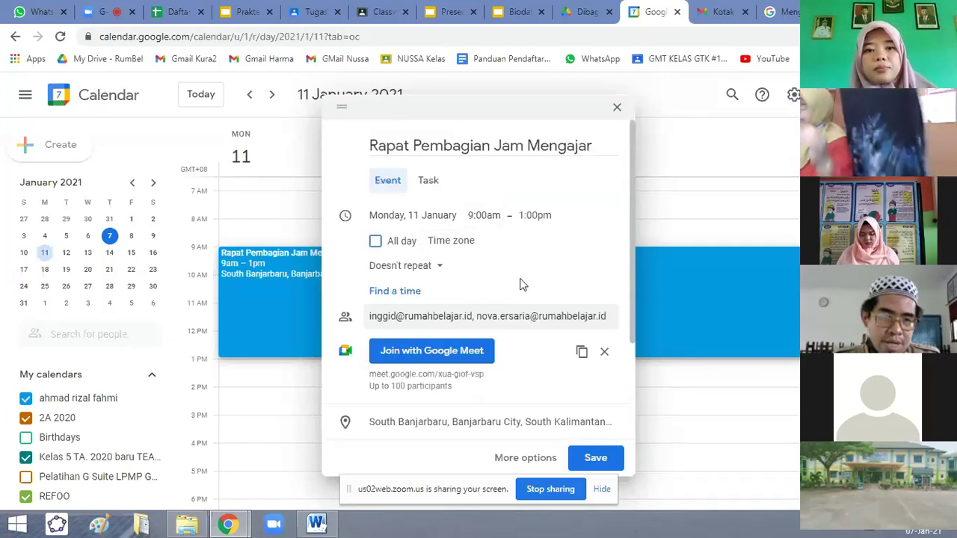
pyautogui.scroll(-2, 436, 427)
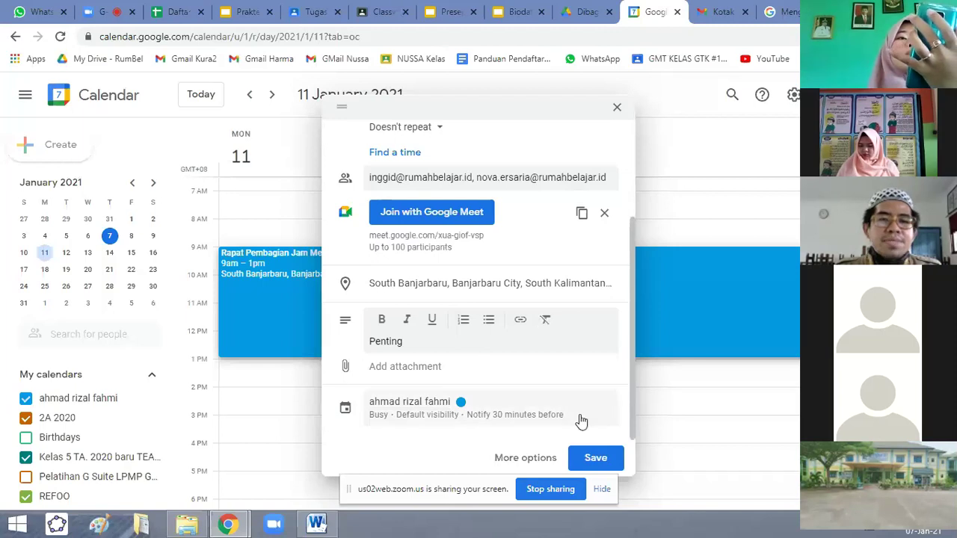
pyautogui.scroll(3, 496, 404)
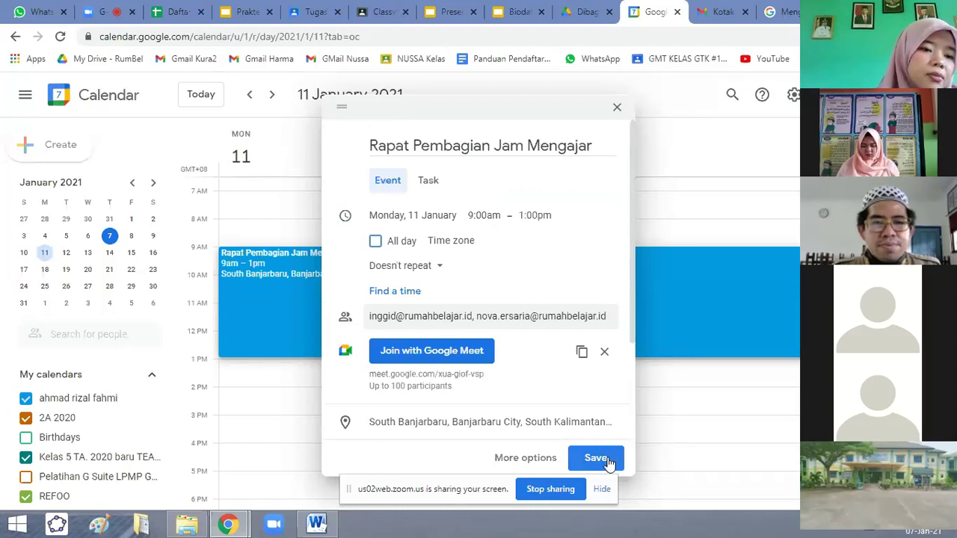
# Save 'Rapat Pembagian Jam Mengajar' and send the invitation e-mails to both guests.
pyautogui.click(595, 458)
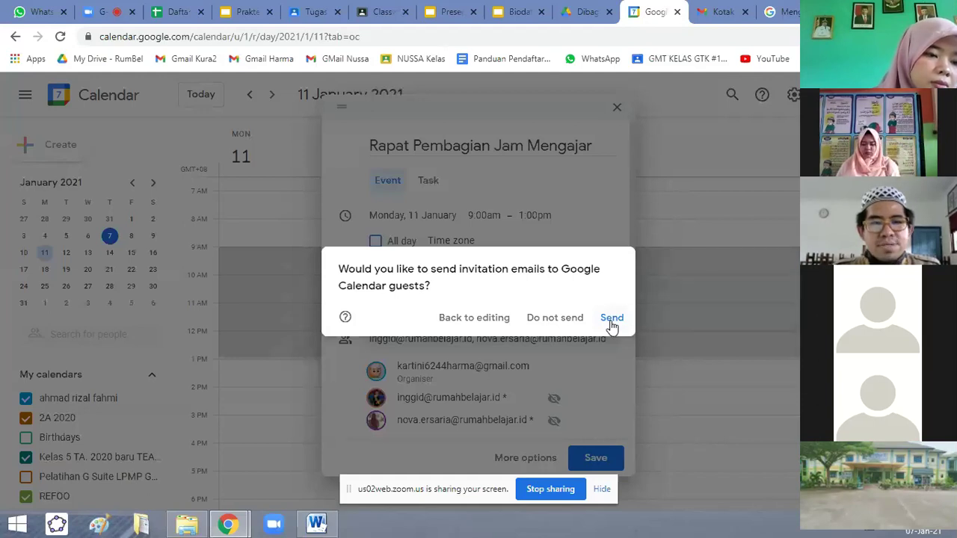
pyautogui.click(611, 321)
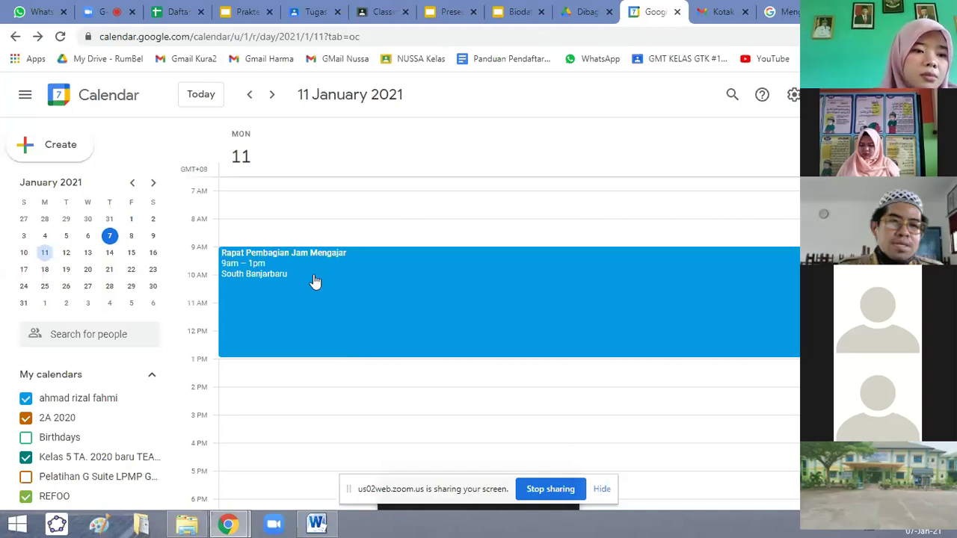
pyautogui.rightClick(386, 313)
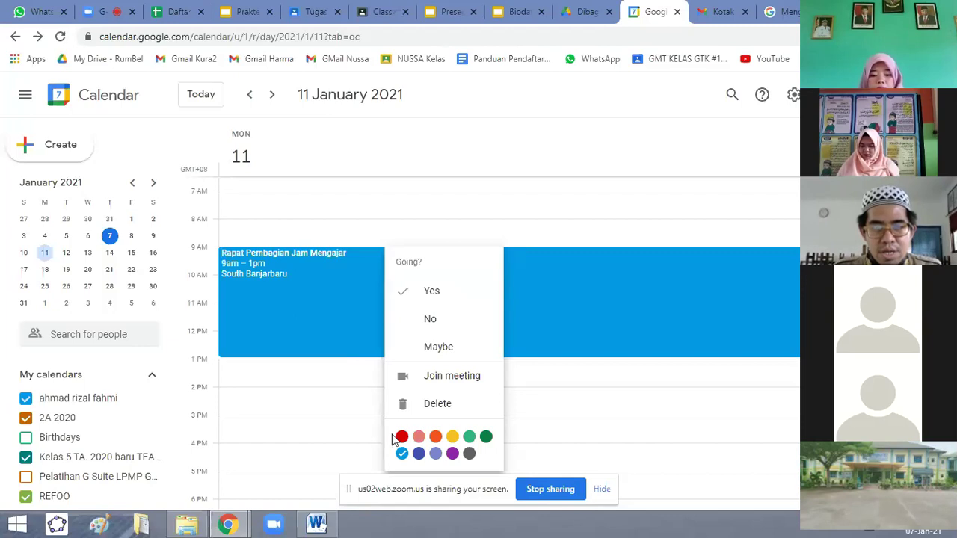
# Colour the event yellow and set Going? to Yes.
pyautogui.click(452, 438)
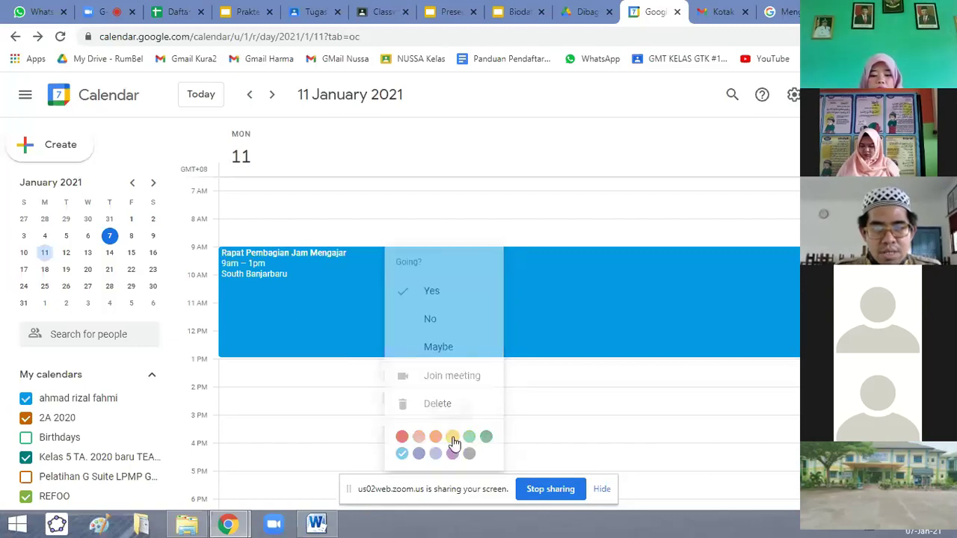
pyautogui.rightClick(253, 258)
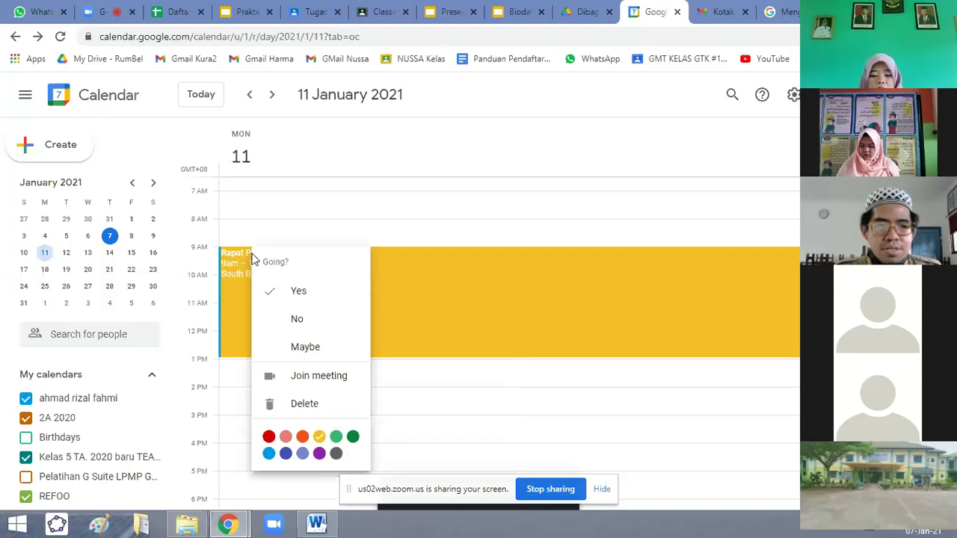
pyautogui.click(301, 296)
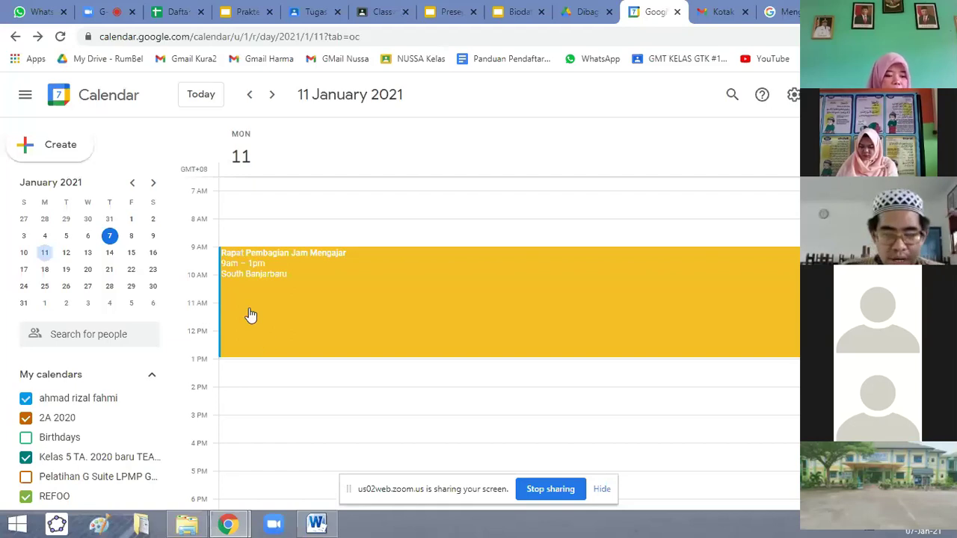
pyautogui.scroll(-2, 288, 333)
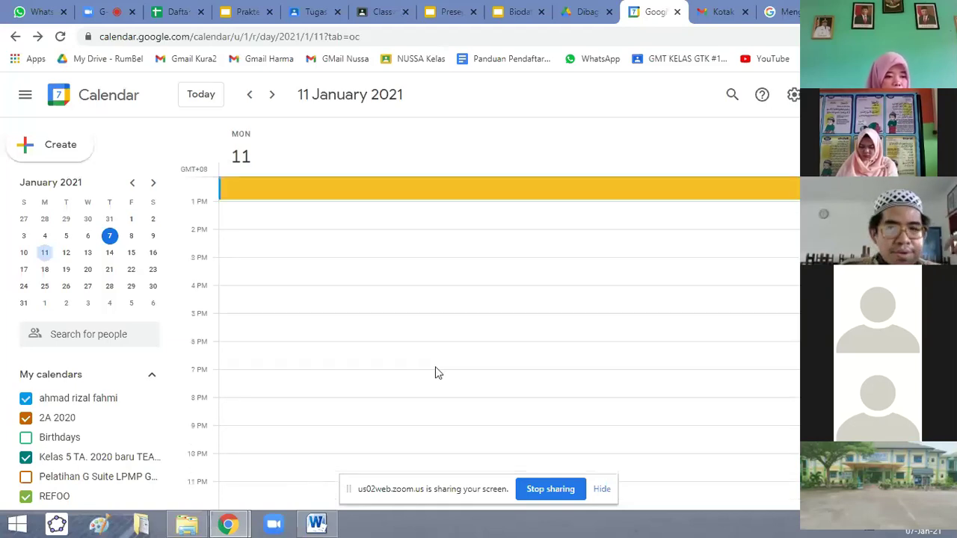
# Discard the accidental untitled event and open the yellow meeting's details popup.
pyautogui.scroll(4, 436, 374)
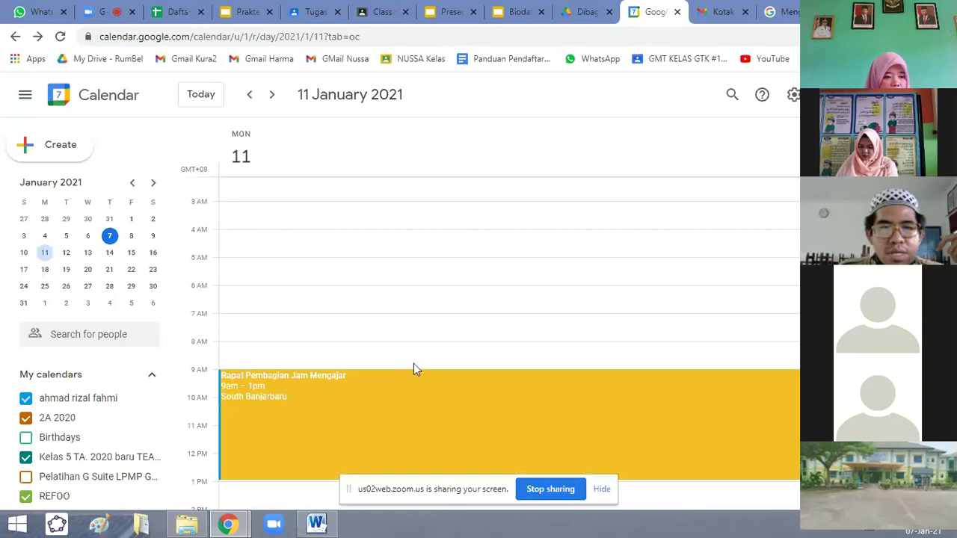
pyautogui.scroll(-1, 413, 363)
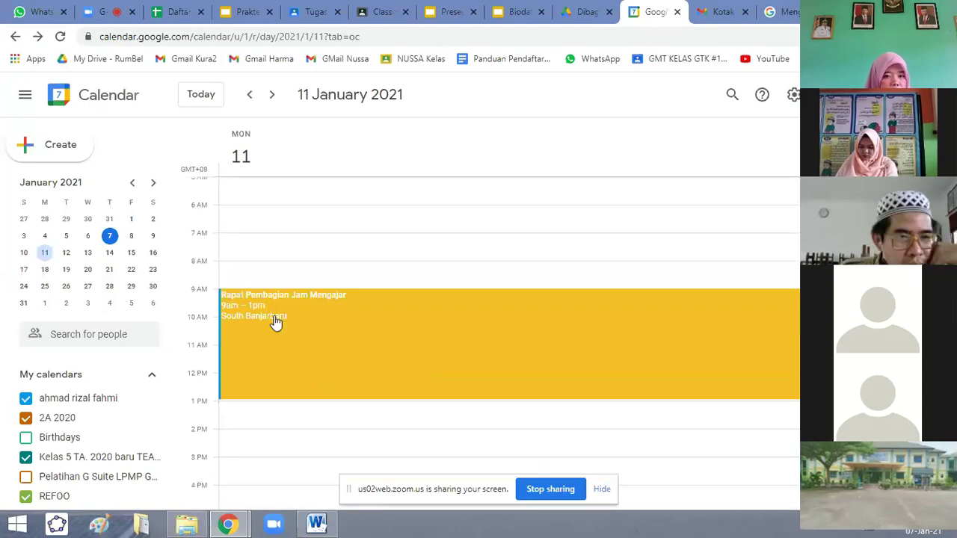
pyautogui.rightClick(230, 303)
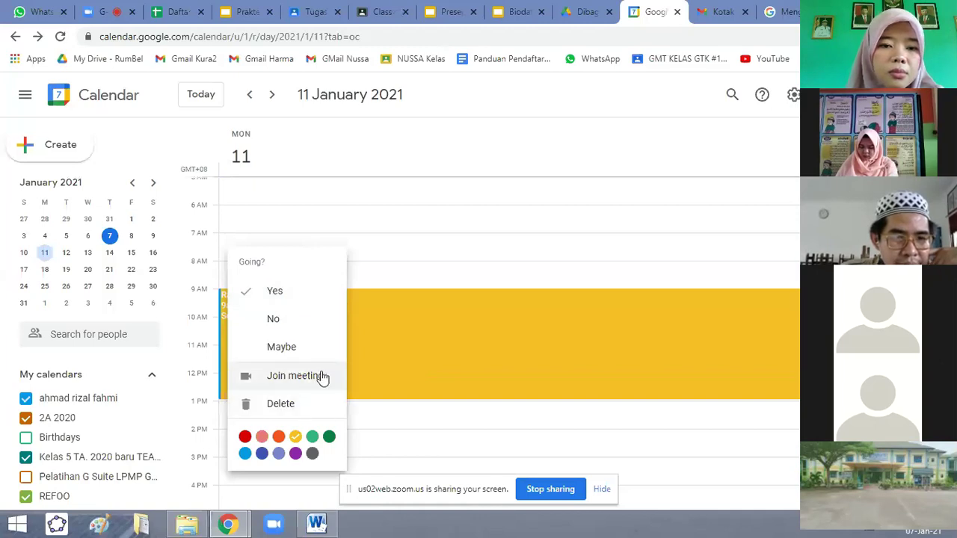
pyautogui.click(400, 263)
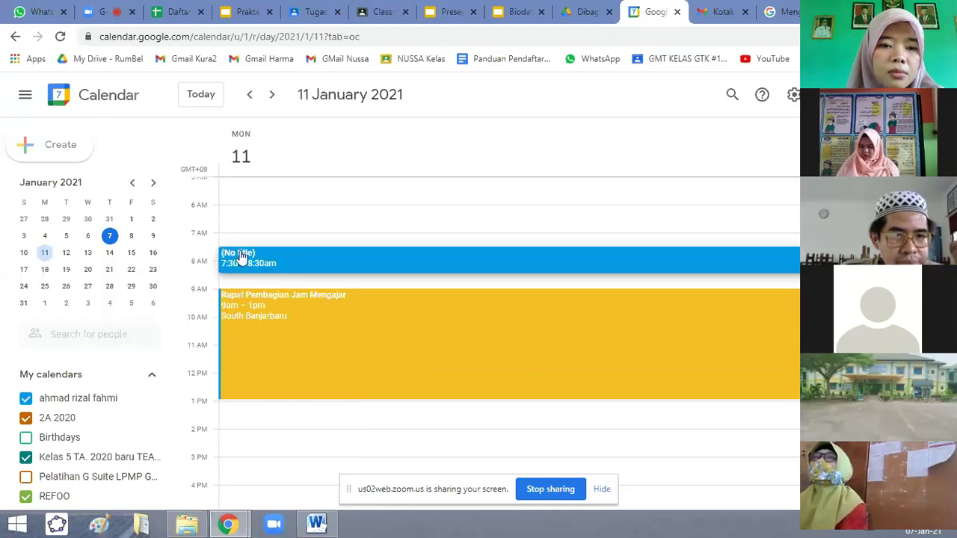
pyautogui.click(244, 254)
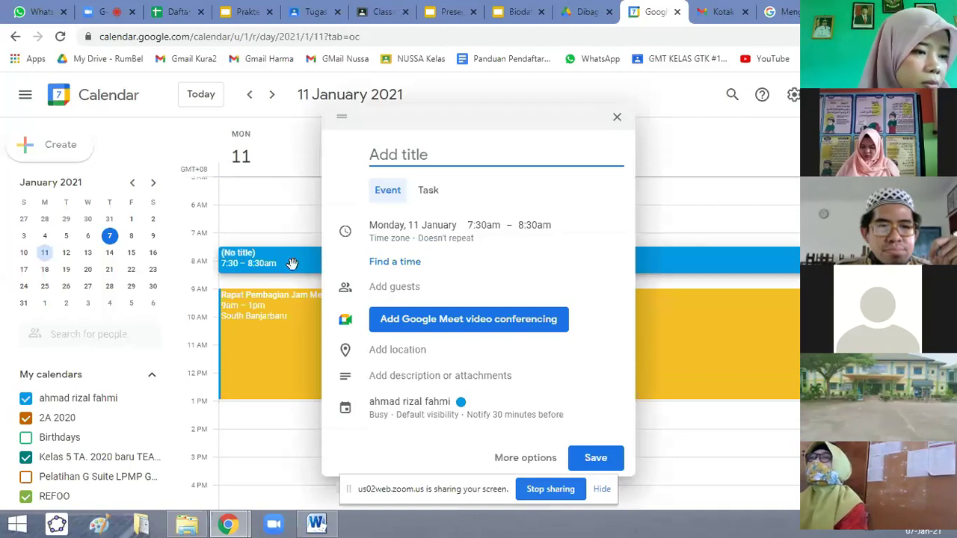
pyautogui.moveTo(257, 343)
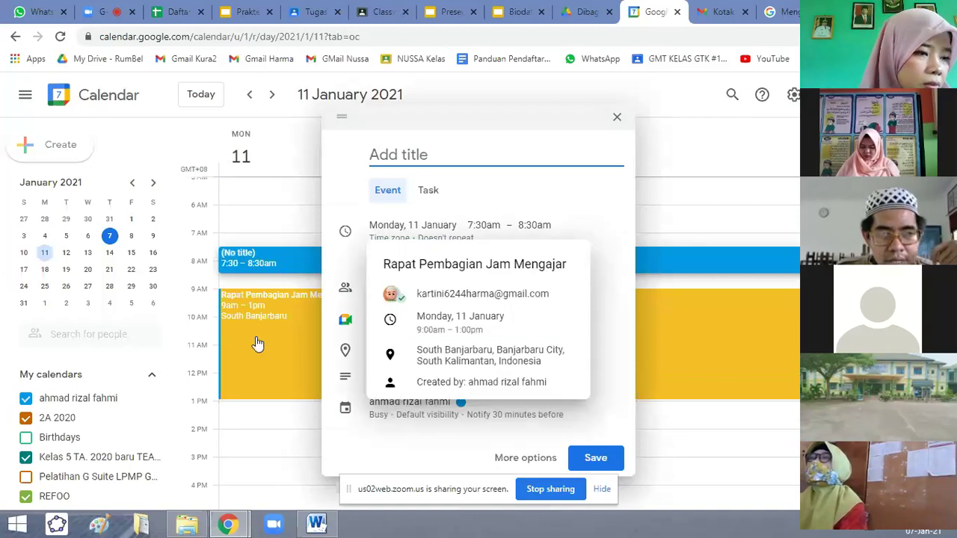
pyautogui.click(616, 119)
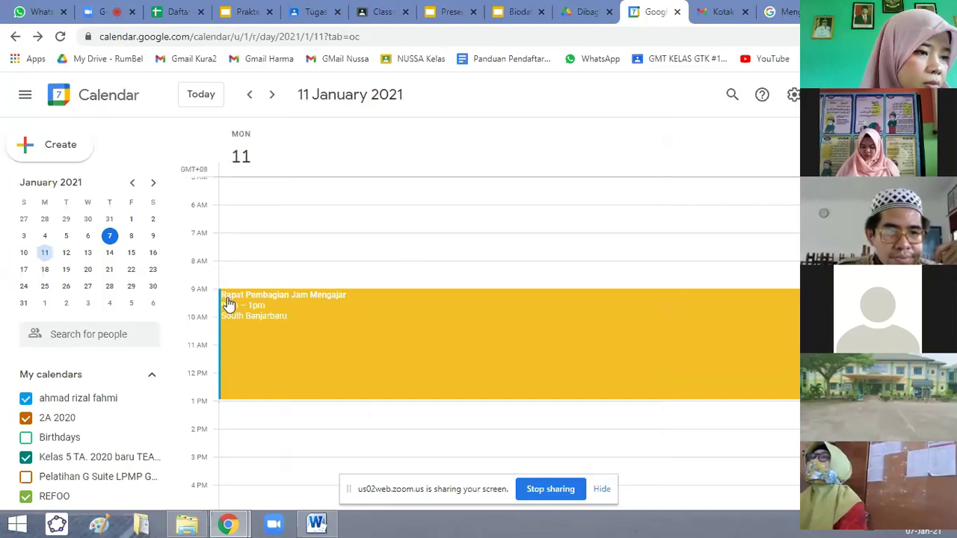
pyautogui.click(250, 302)
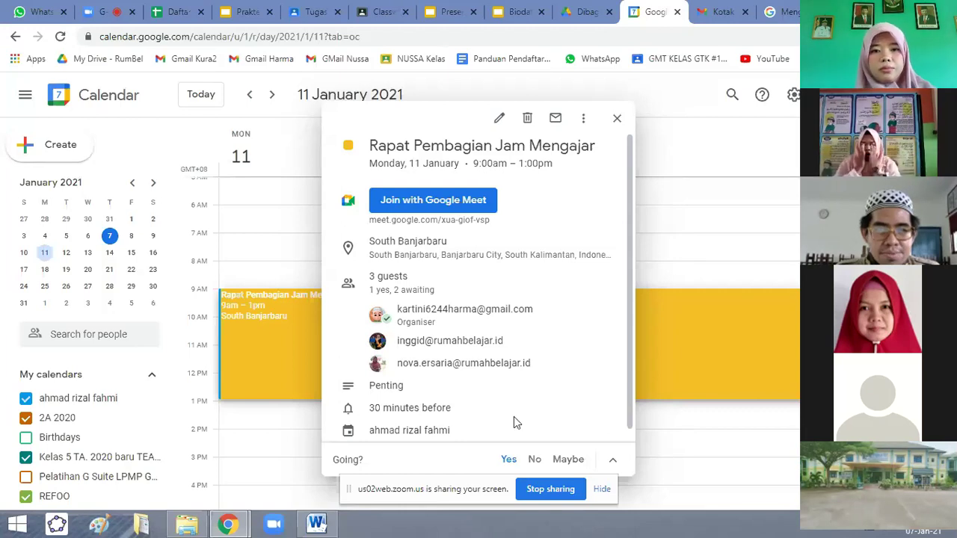
# In the full event editor, change the 30-minute reminder to 1 hour.
pyautogui.click(508, 121)
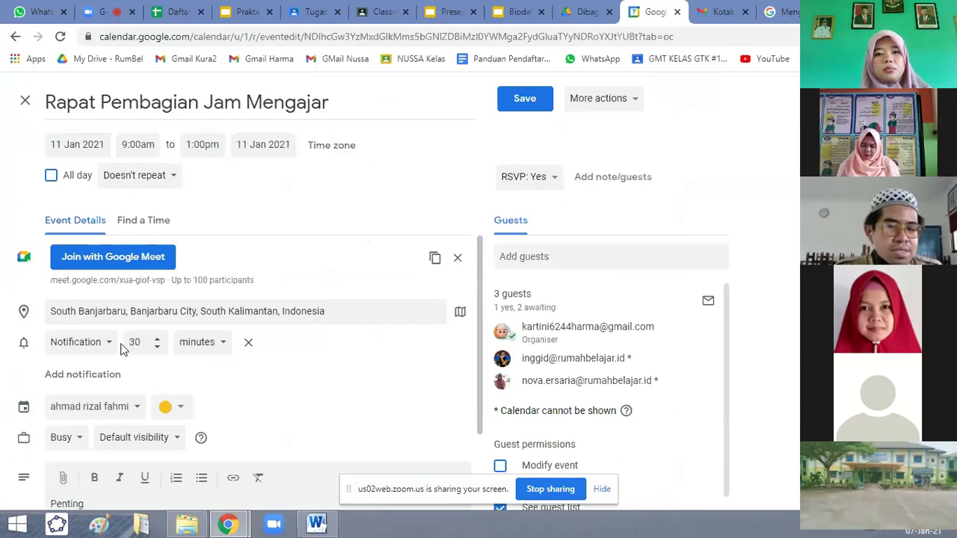
pyautogui.click(225, 345)
pyautogui.click(192, 367)
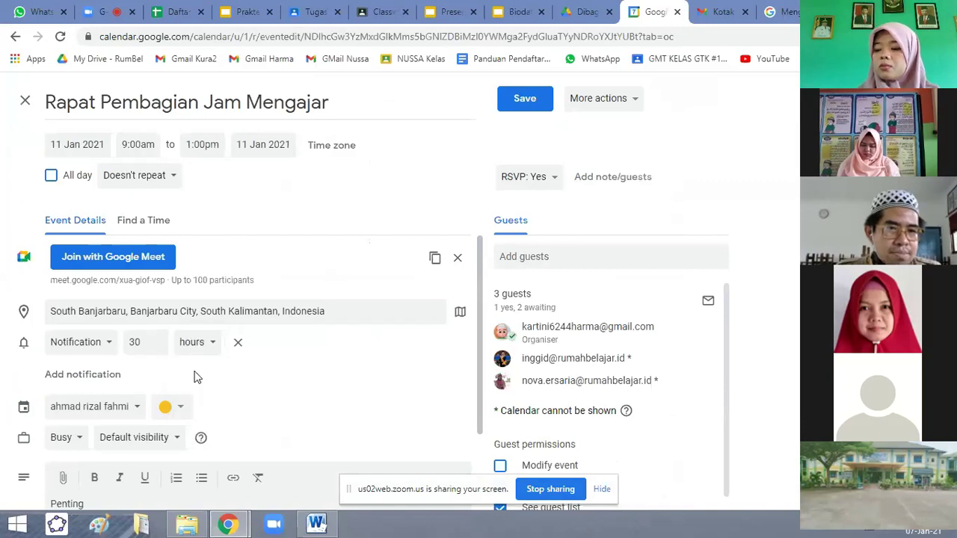
pyautogui.click(148, 343)
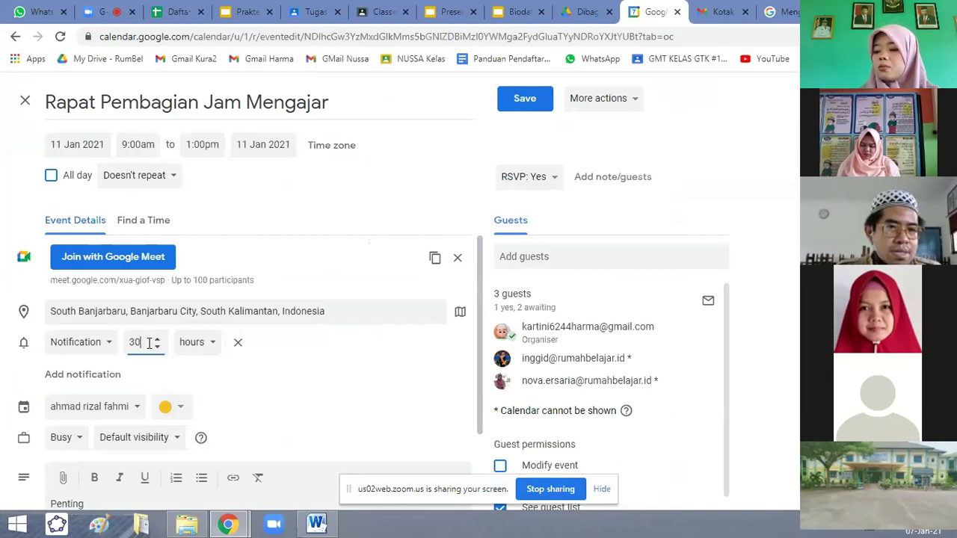
pyautogui.moveTo(148, 343); pyautogui.dragTo(129, 347)
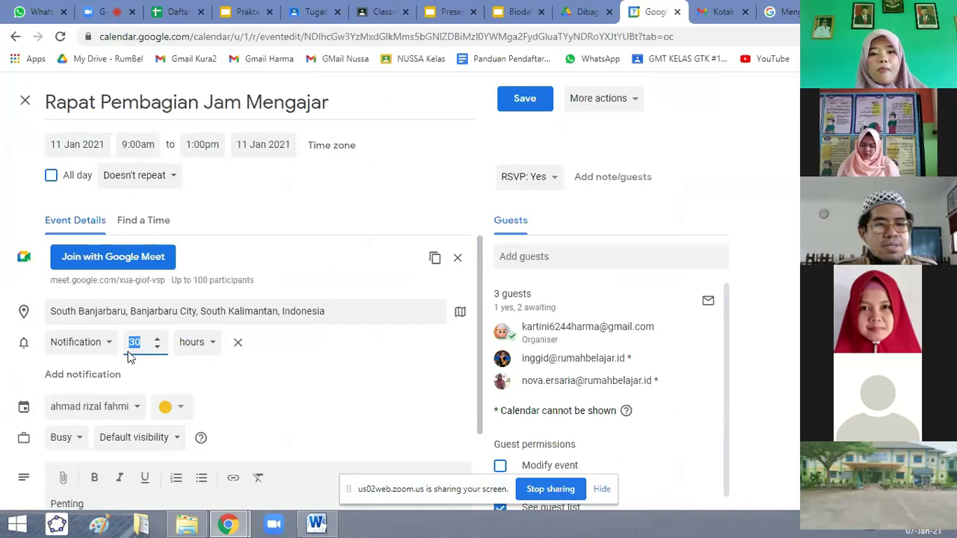
pyautogui.write('1')
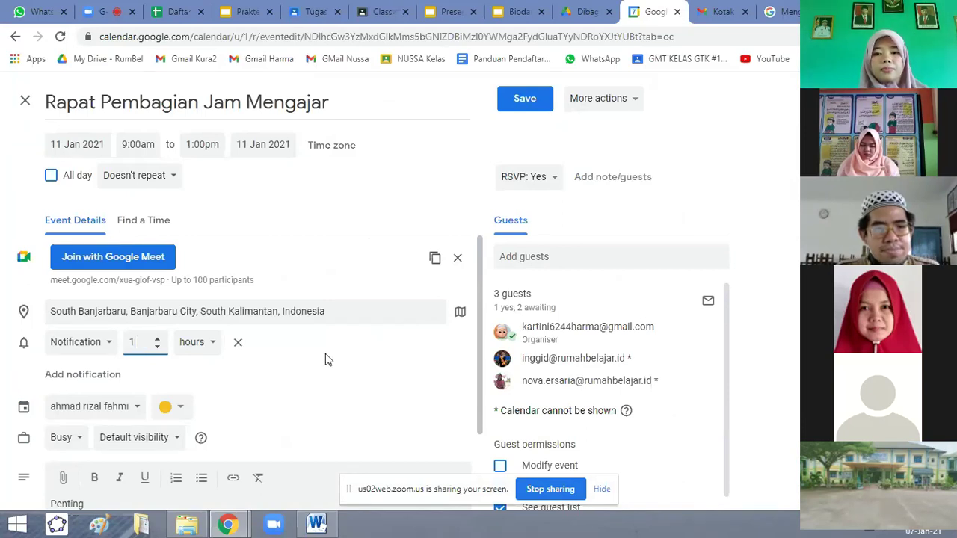
pyautogui.click(299, 360)
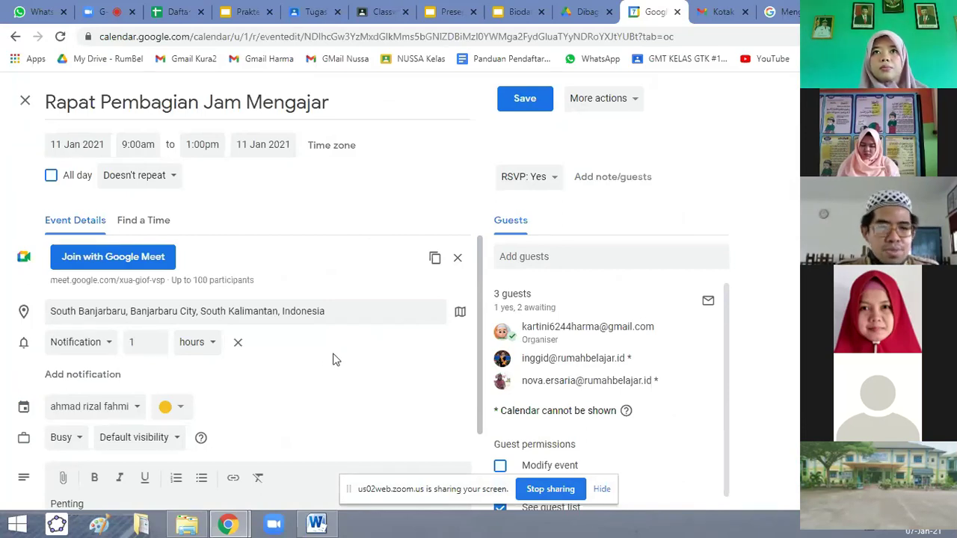
# Add a second reminder 10 minutes before and save the event.
pyautogui.scroll(-1, 317, 360)
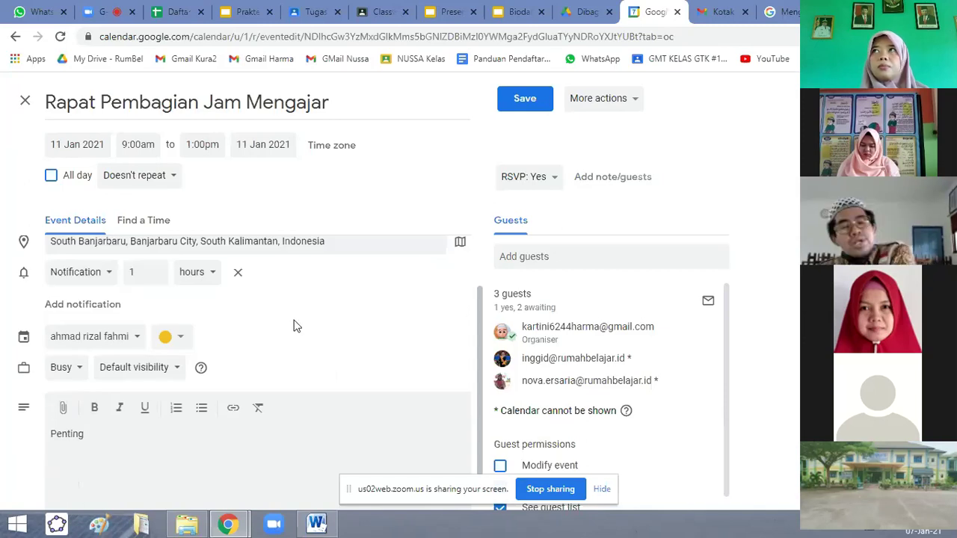
pyautogui.click(108, 302)
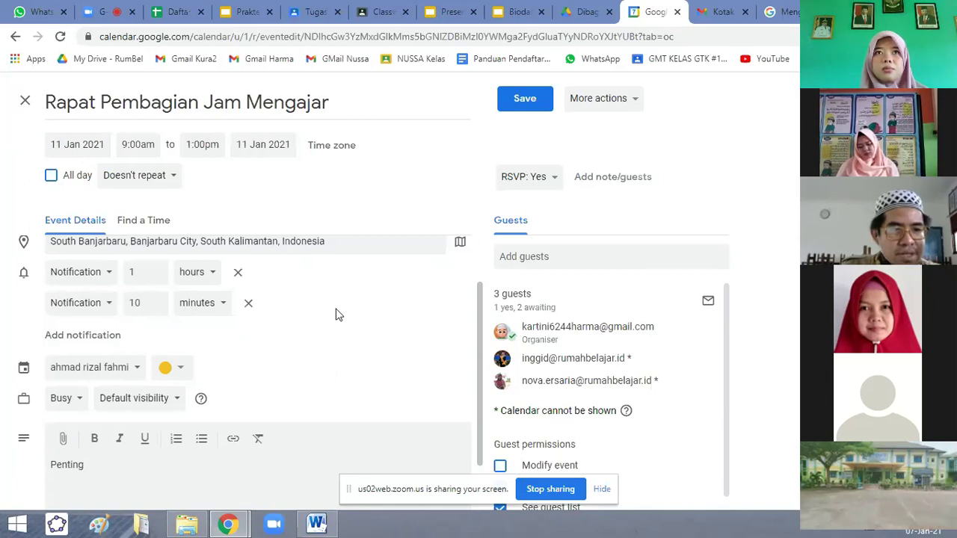
pyautogui.scroll(-1, 351, 352)
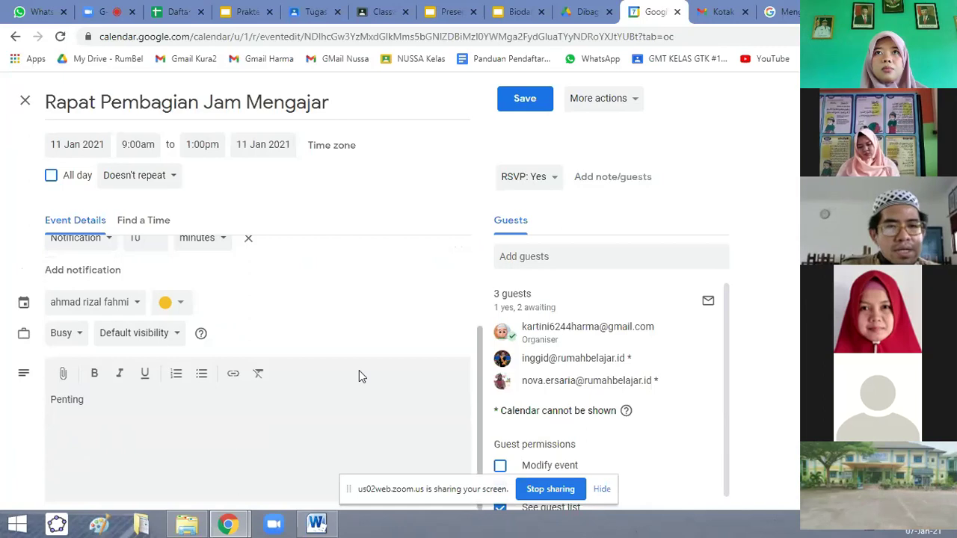
pyautogui.scroll(2, 358, 370)
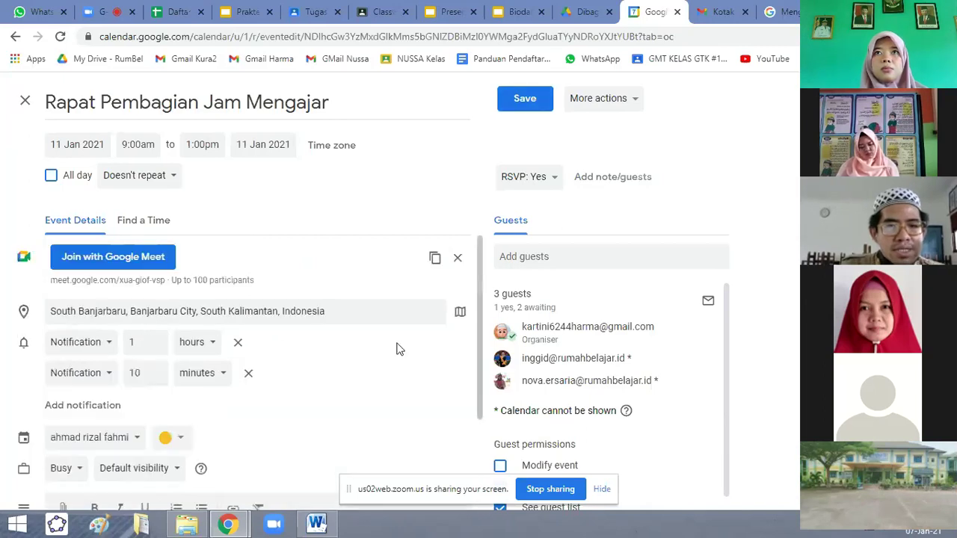
pyautogui.click(524, 111)
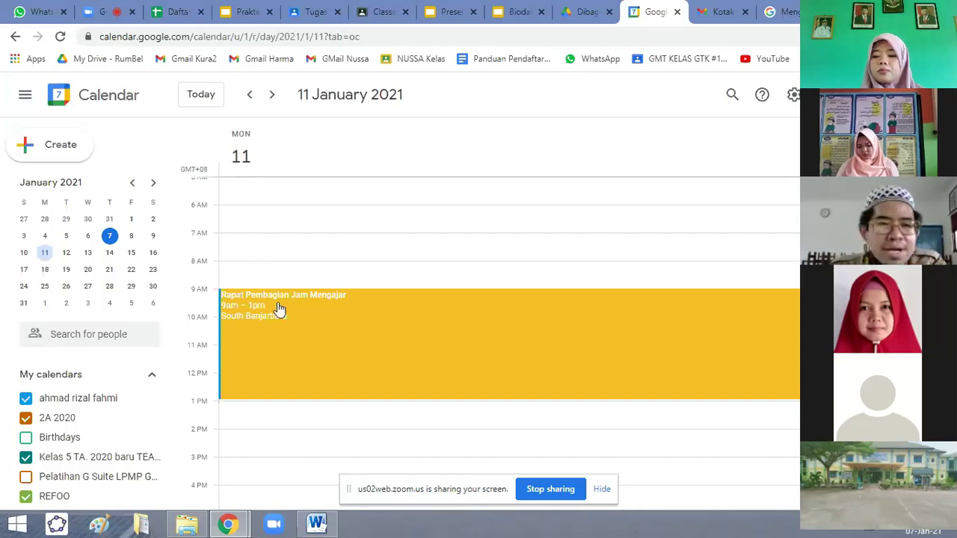
# Open the saved meeting's details to confirm the 10-minute and 1-hour reminders.
pyautogui.click(241, 290)
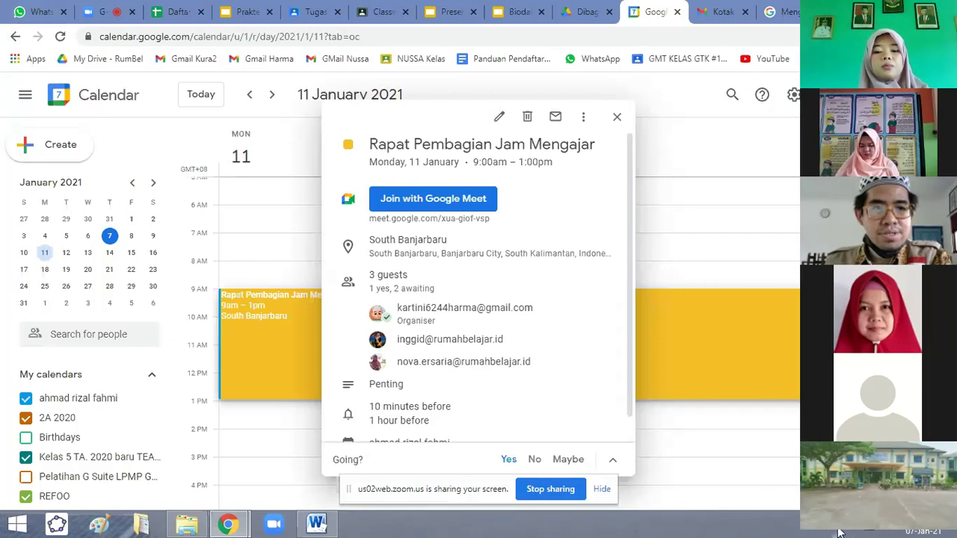
pyautogui.press('Print')
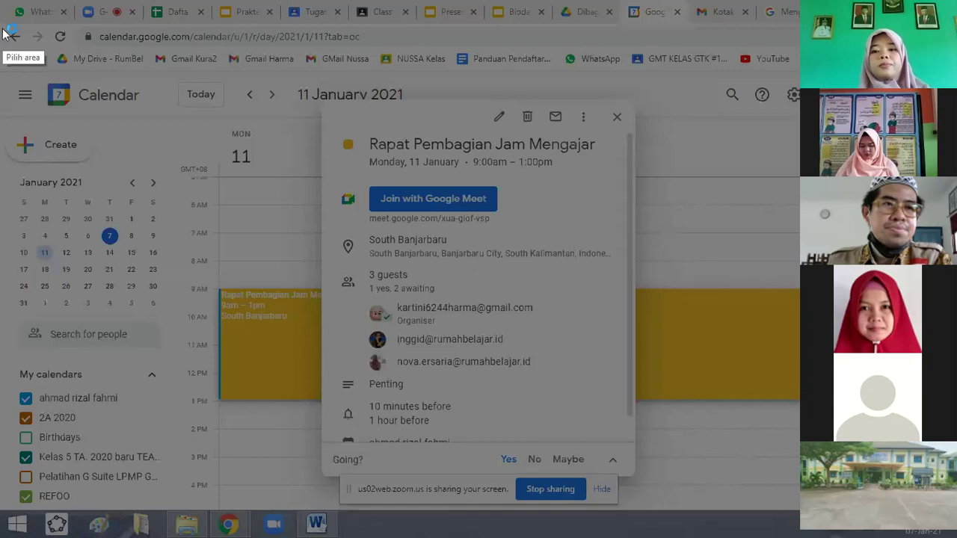
# Capture the full screen in Lightshot, copy it, and go to the Slides presentation.
pyautogui.moveTo(1, 18); pyautogui.dragTo(956, 505)
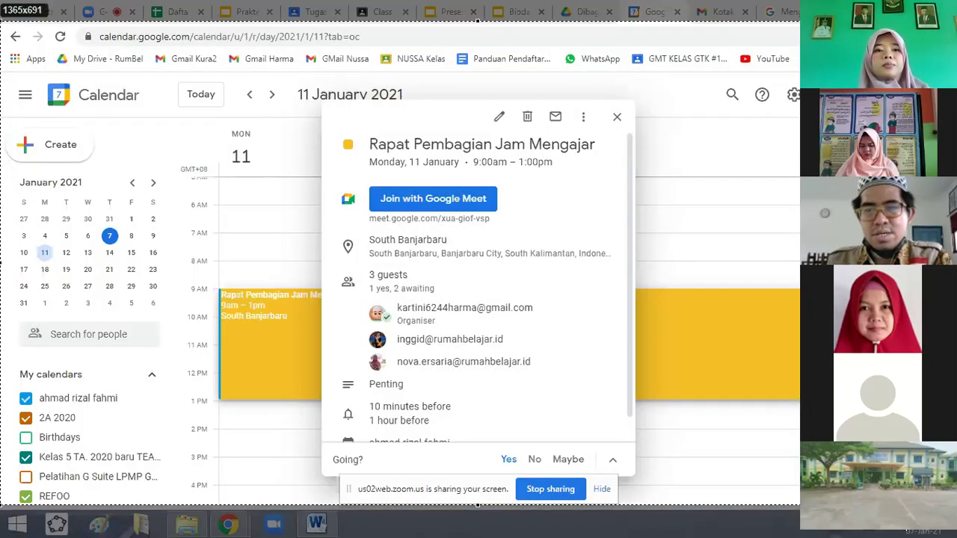
pyautogui.hotkey('ctrl', 's')
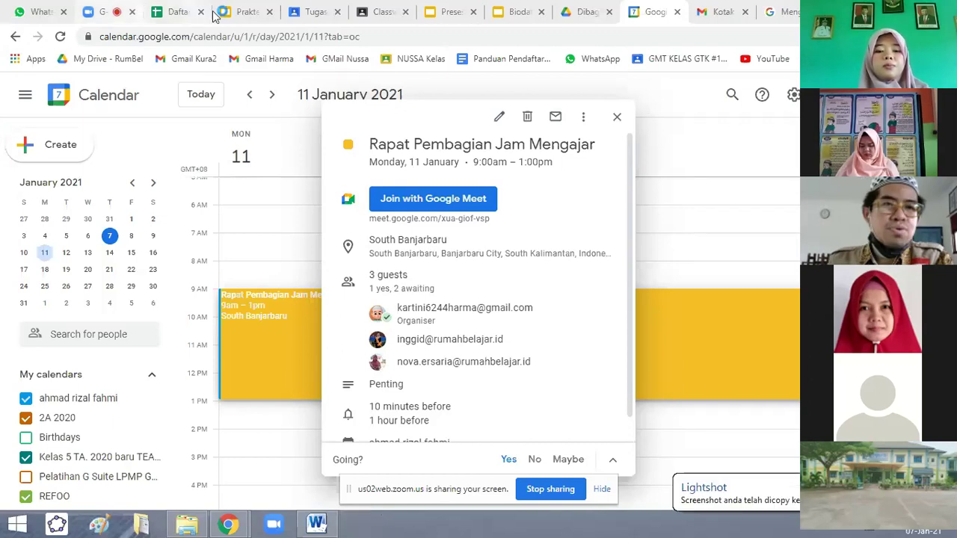
pyautogui.click(219, 13)
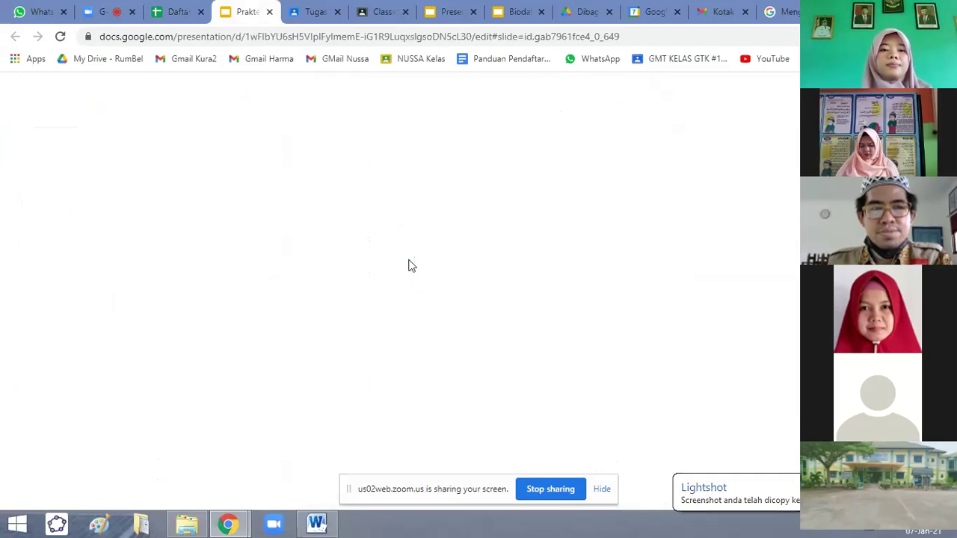
# Reload the browser tab of the blank Google Slides presentation so its slides can load.
pyautogui.click(65, 38)
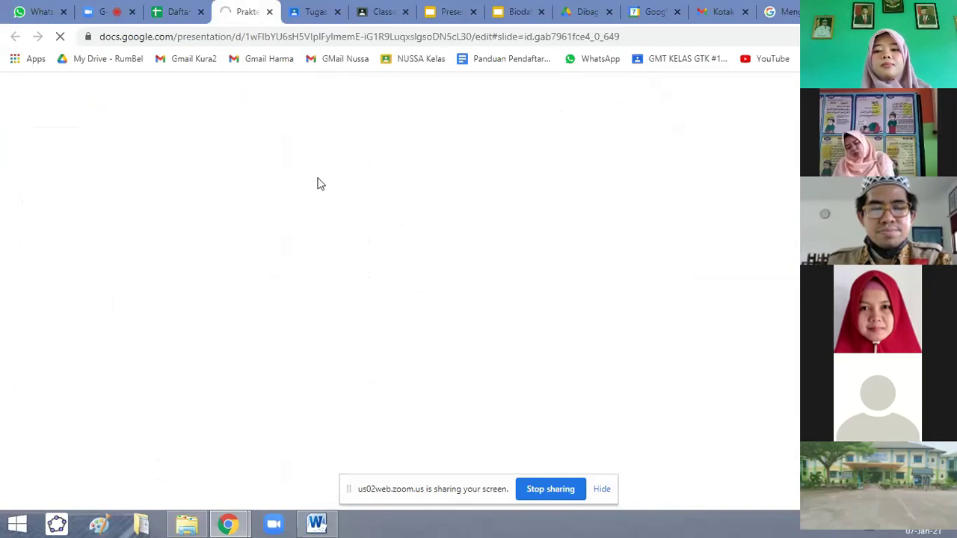
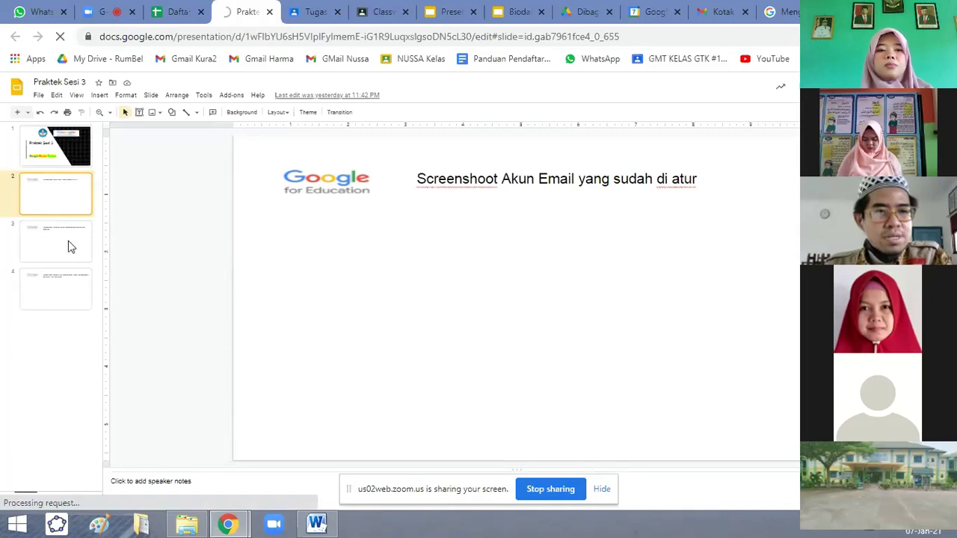
# Glance at the Gmail inbox, then return to Praktek Sesi 3 and advance to slide 3.
pyautogui.click(718, 12)
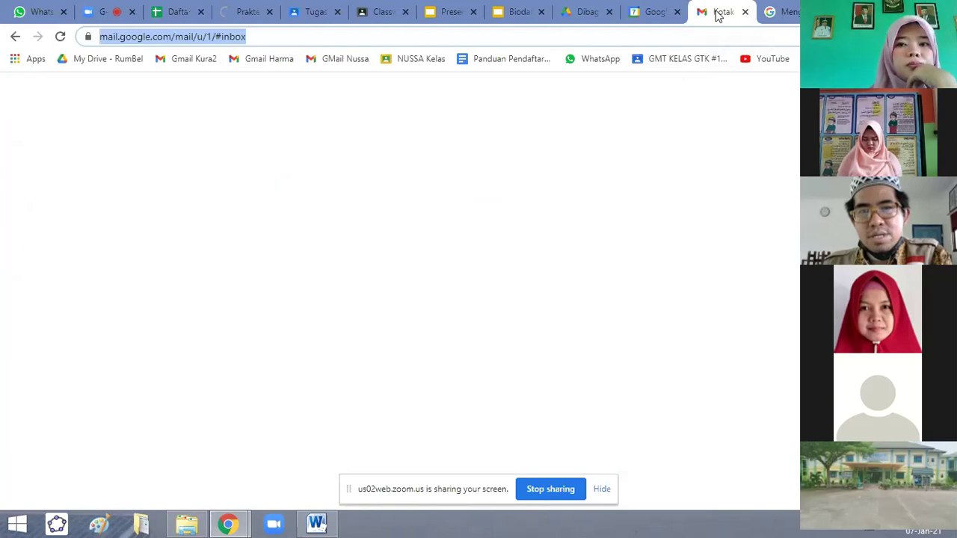
pyautogui.click(246, 11)
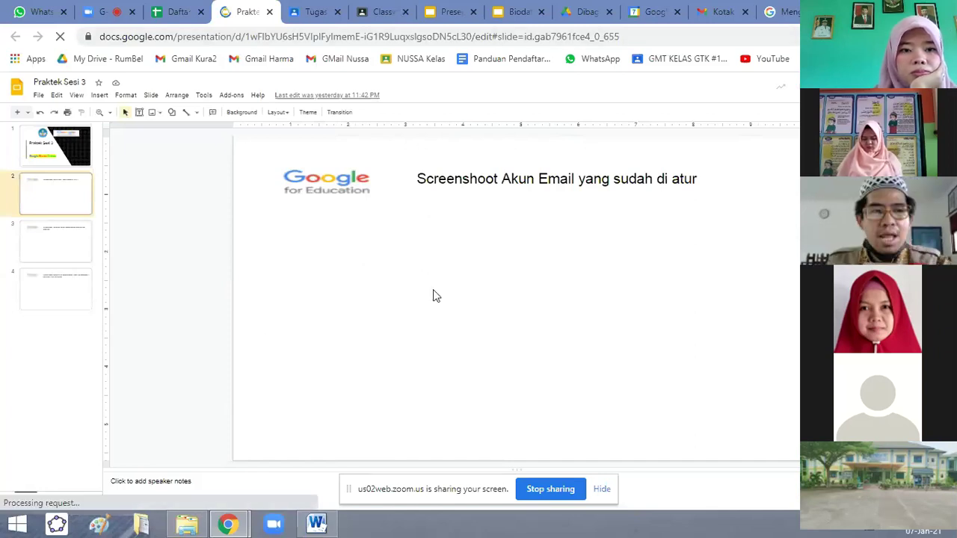
pyautogui.press('Down')
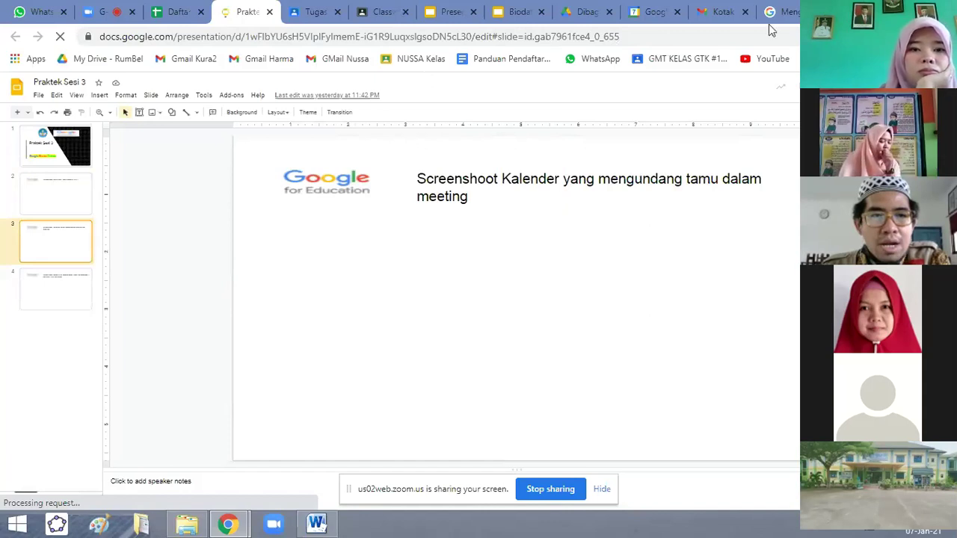
# Close the Rapat Pembagian Jam Mengajar event details in Calendar and move to the Gmail Help search box.
pyautogui.click(652, 12)
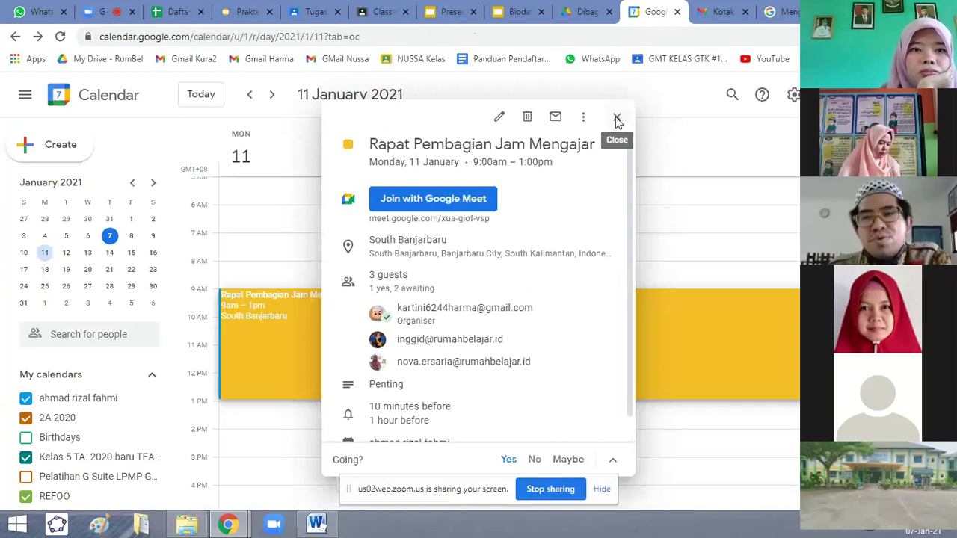
pyautogui.click(618, 120)
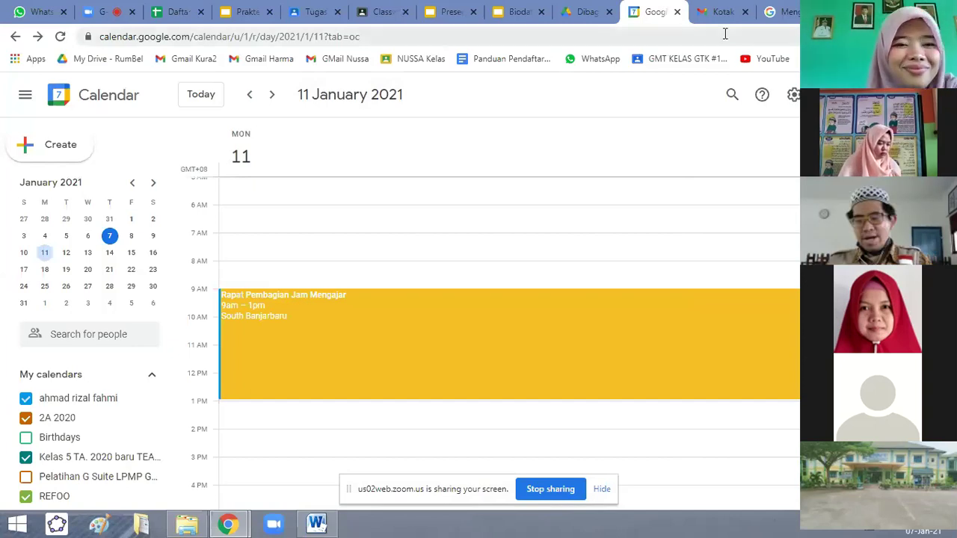
pyautogui.click(781, 11)
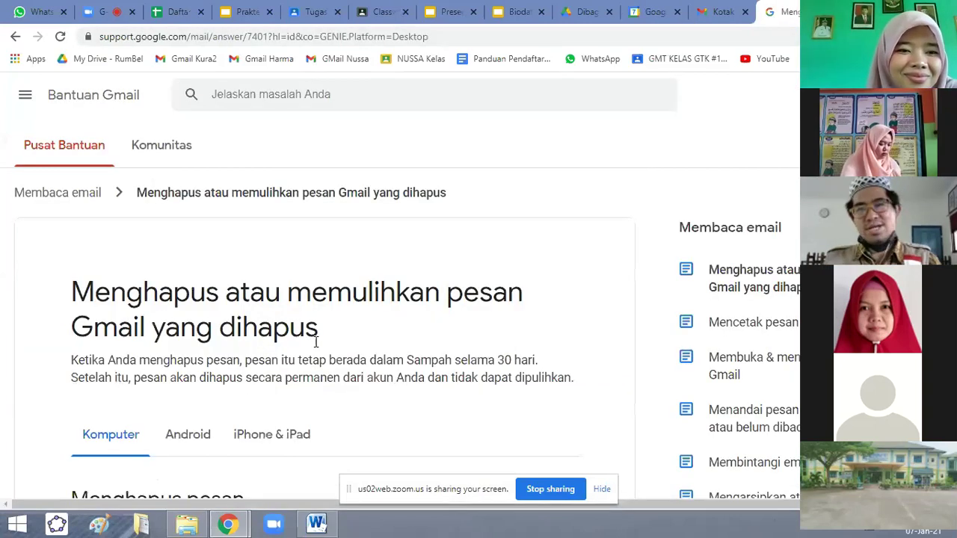
pyautogui.click(351, 93)
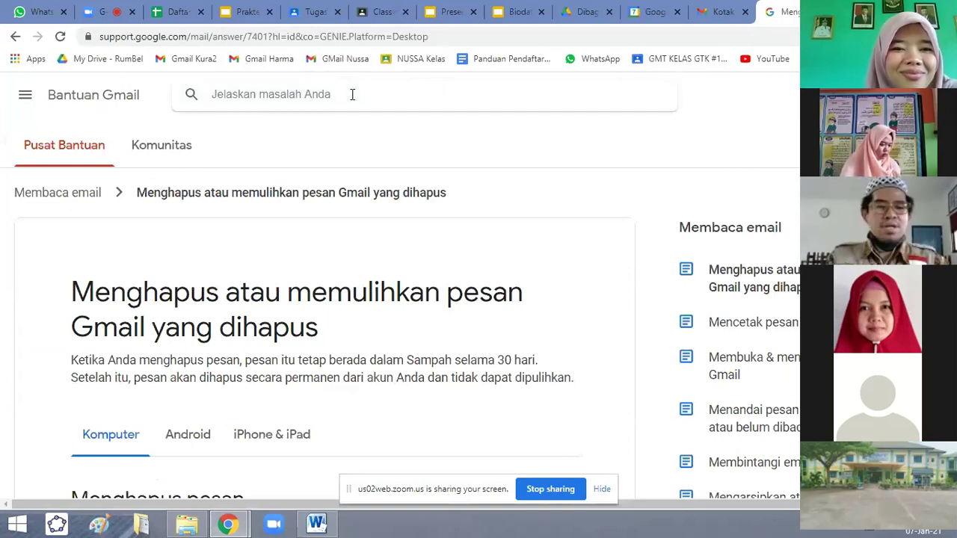
# Search Gmail Help for 'apa kegunaan keep' and open the 'Menggunakan produk Google secara berdampingan' article.
pyautogui.write('ap')
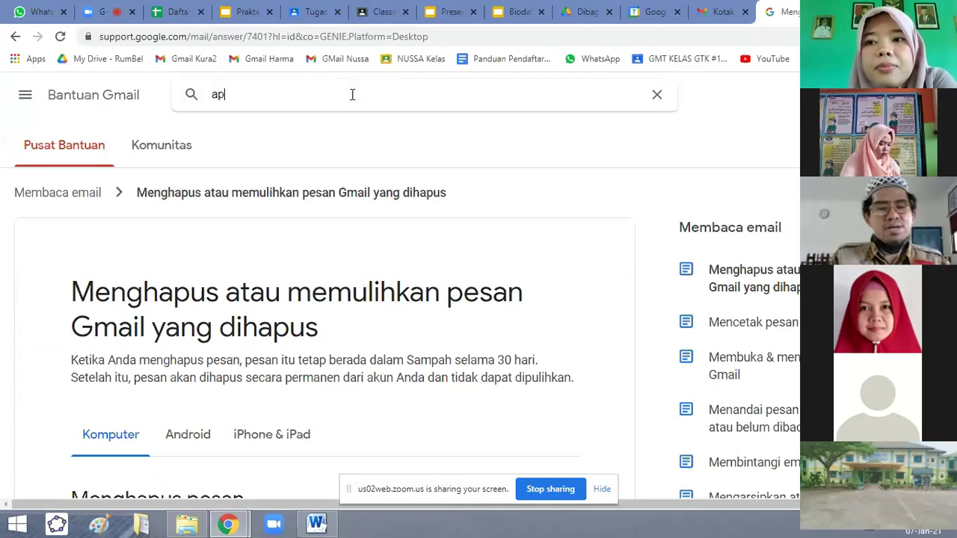
pyautogui.write('a kegunaan keep')
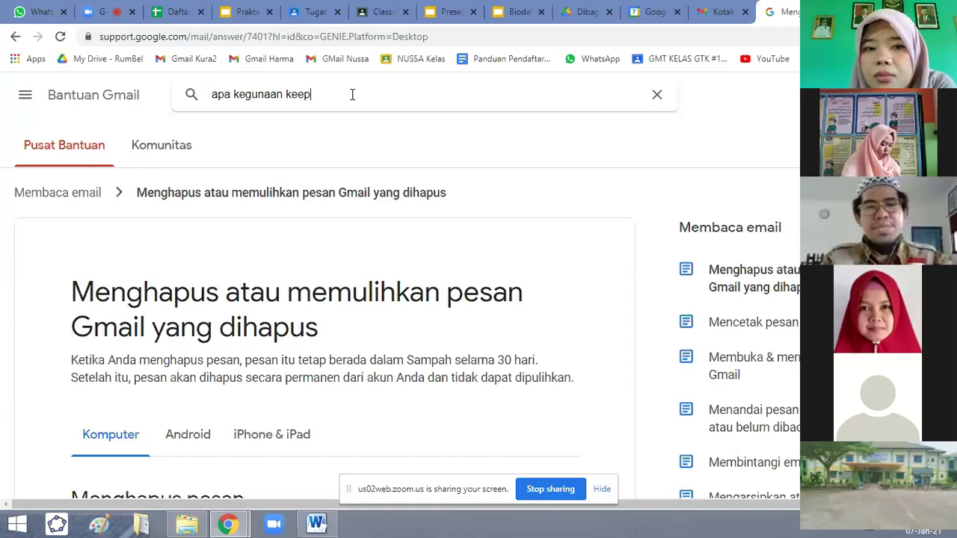
pyautogui.press('Return')
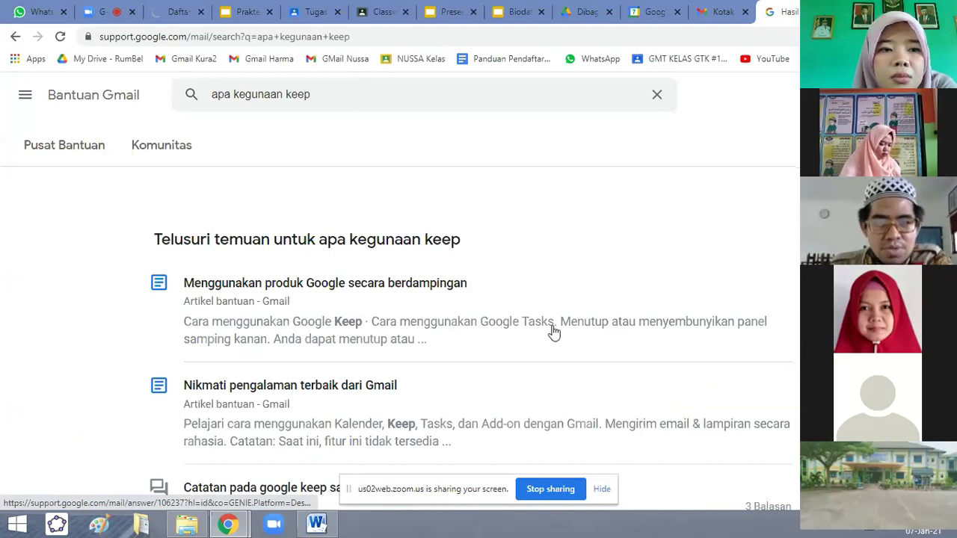
pyautogui.click(246, 289)
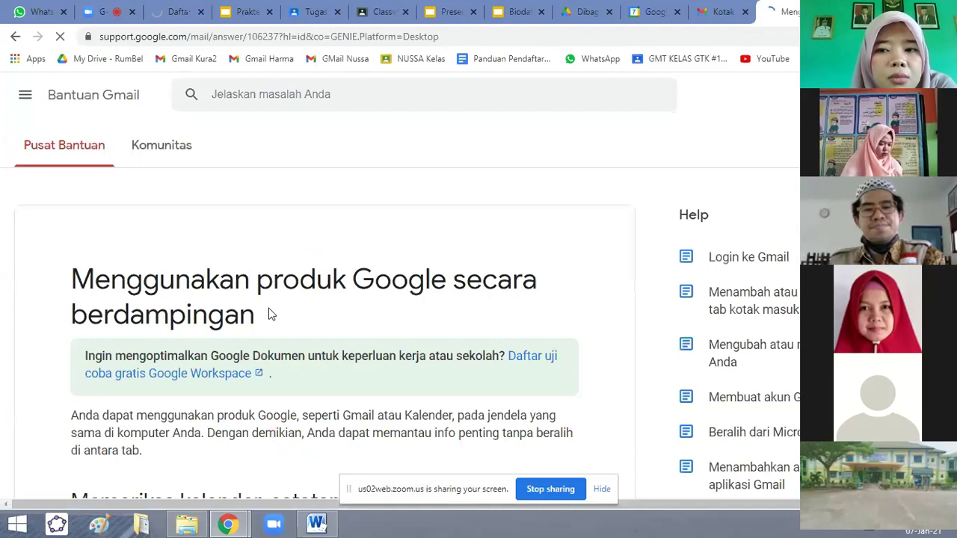
# Scroll the article down to the 'Memeriksa kalender, catatan, atau tugas' section.
pyautogui.scroll(-1, 261, 258)
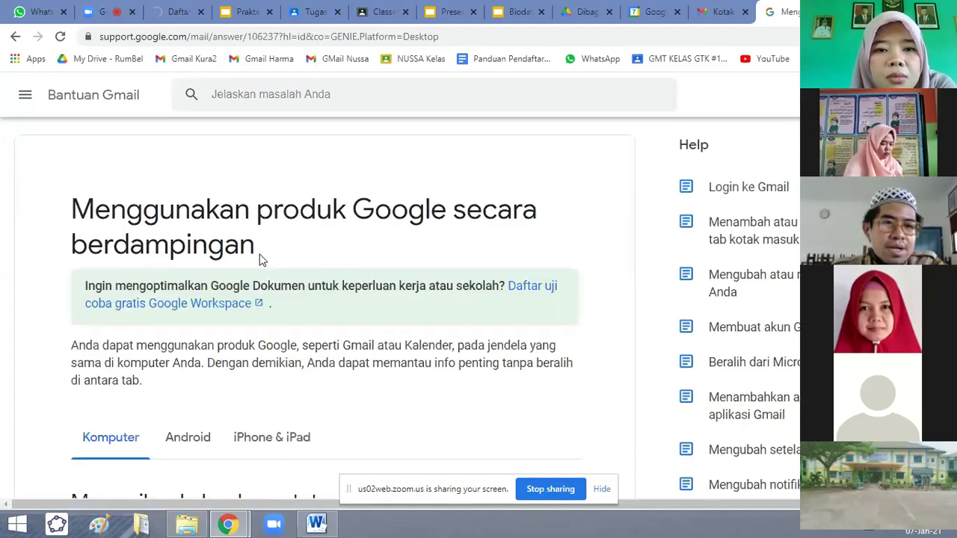
pyautogui.scroll(-1, 96, 287)
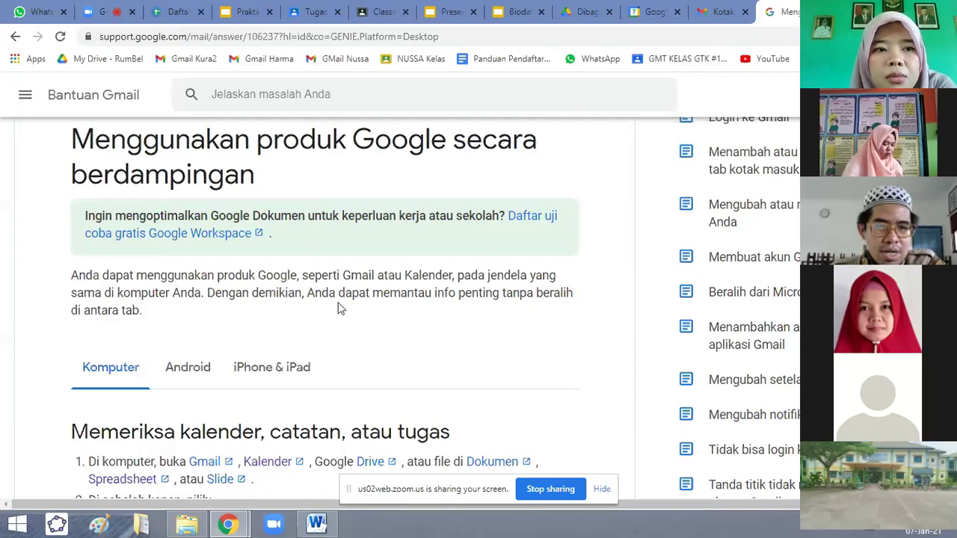
pyautogui.scroll(-2, 329, 313)
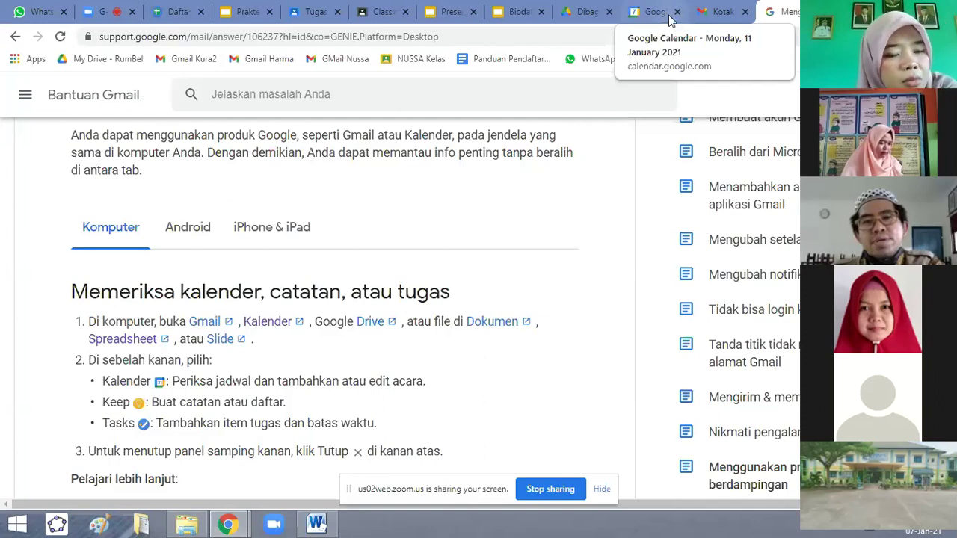
# Return to the Calendar day view and start a new list note in the Keep side panel.
pyautogui.click(654, 12)
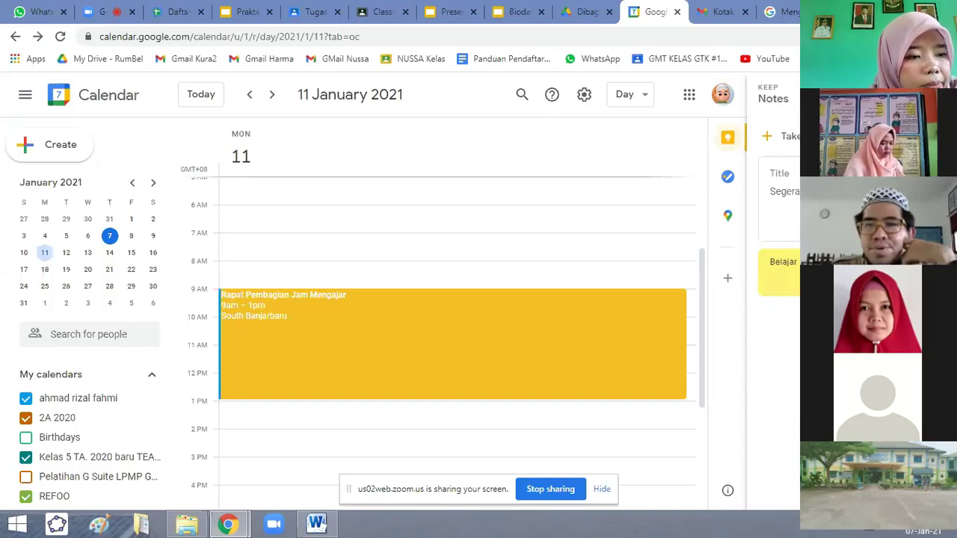
pyautogui.click(788, 136)
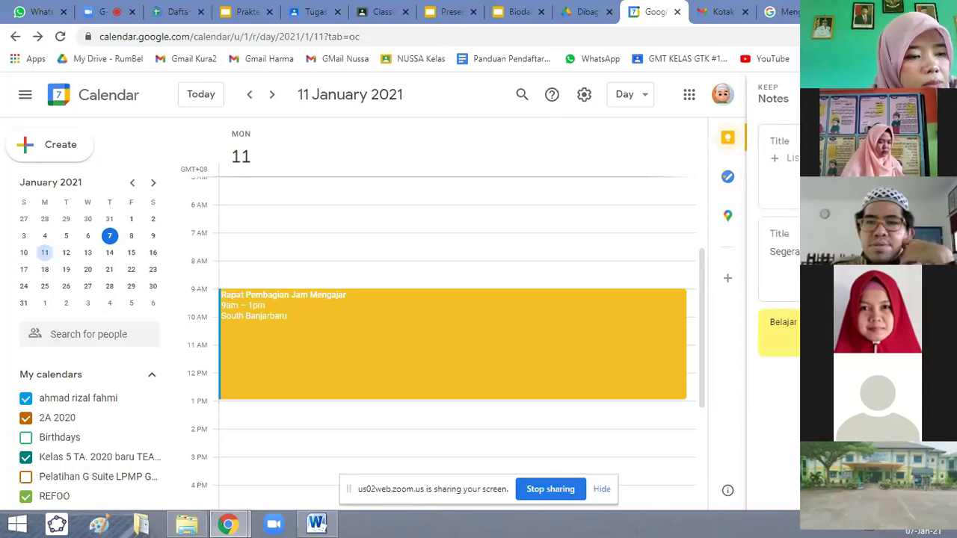
# Discard the empty list note, close the Segera note, and close the Keep panel.
pyautogui.press('Escape')
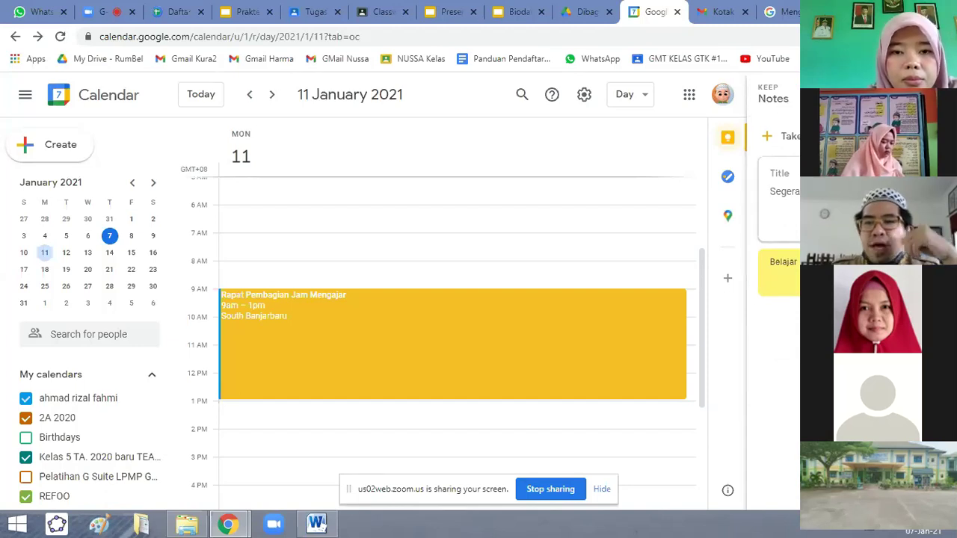
pyautogui.press('Escape')
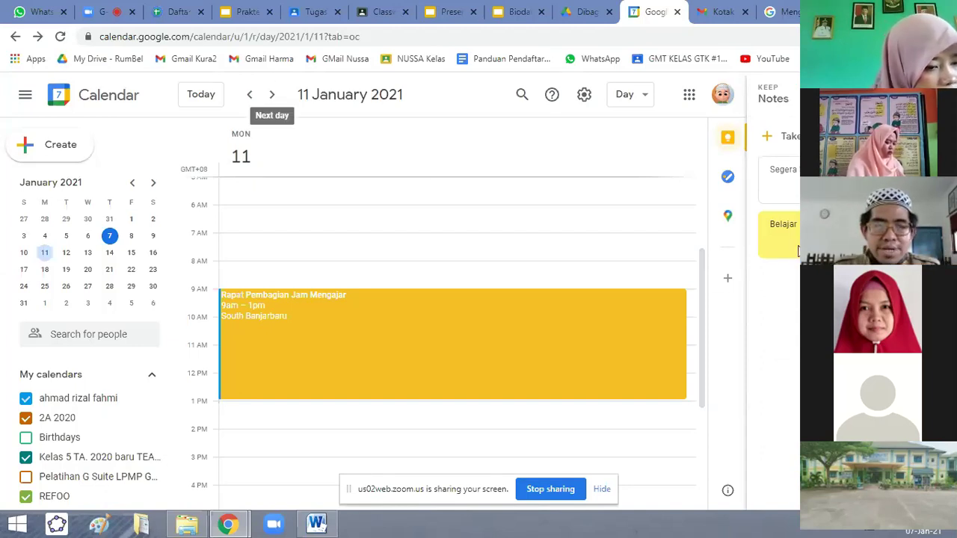
pyautogui.press('Escape')
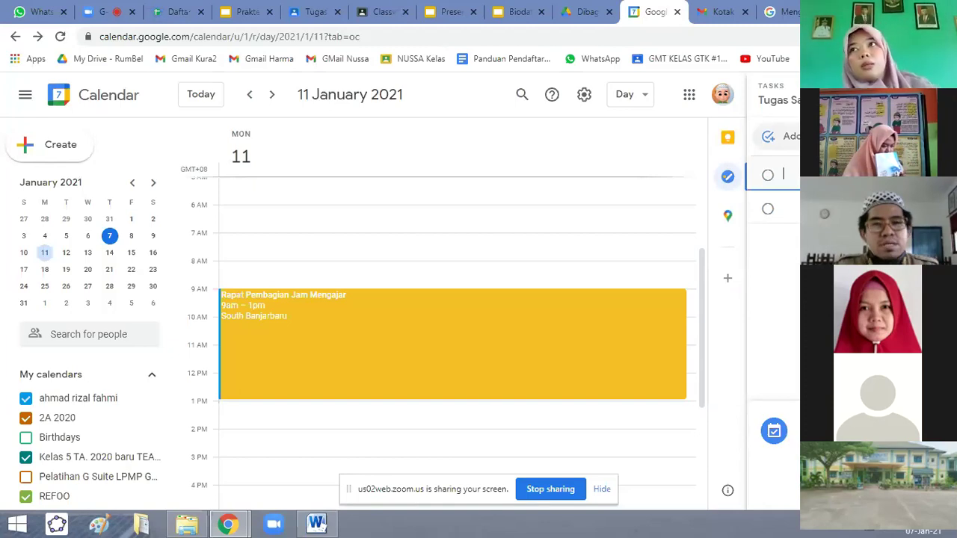
# Enter a new task title in the Tasks panel and open that task's details.
pyautogui.write('Sele')
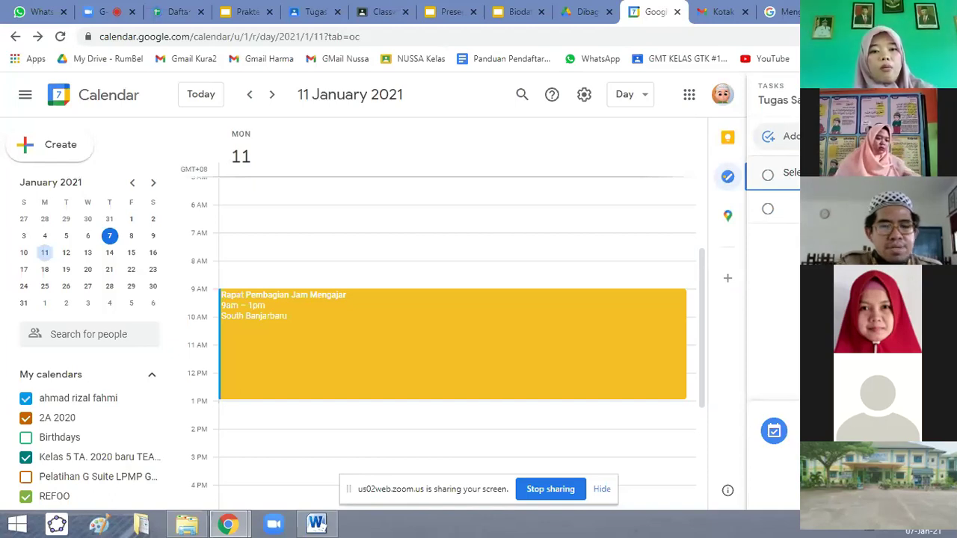
pyautogui.write('Suit')
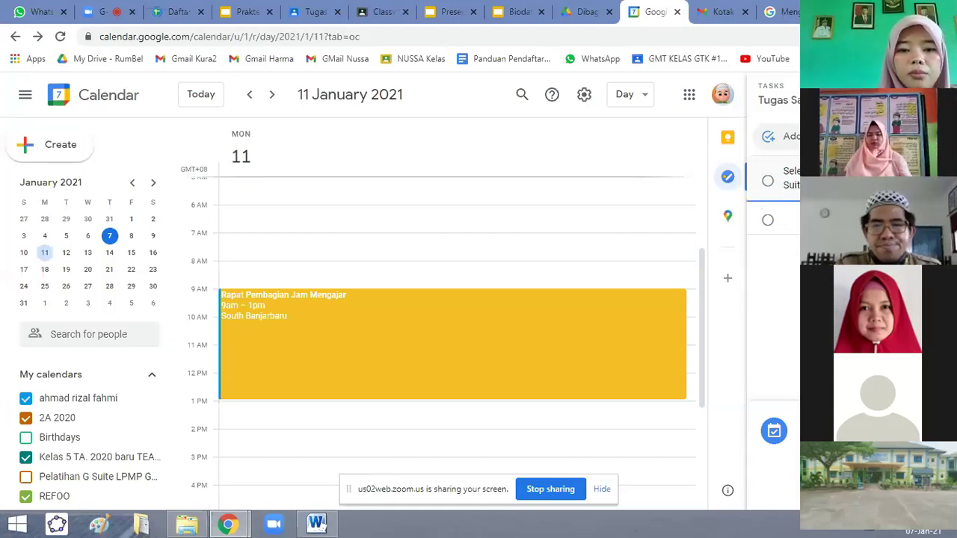
pyautogui.hotkey('ctrl', 'BackSpace')
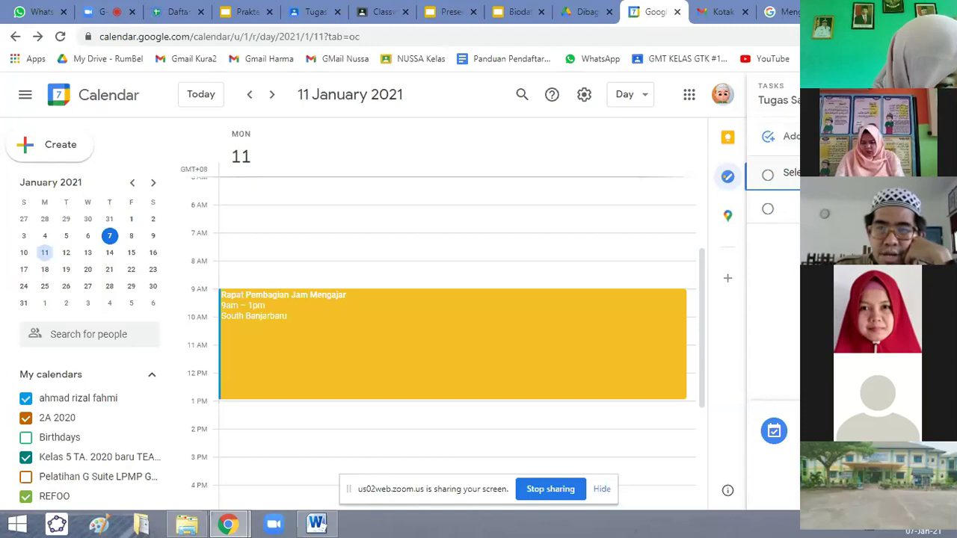
pyautogui.click(785, 173)
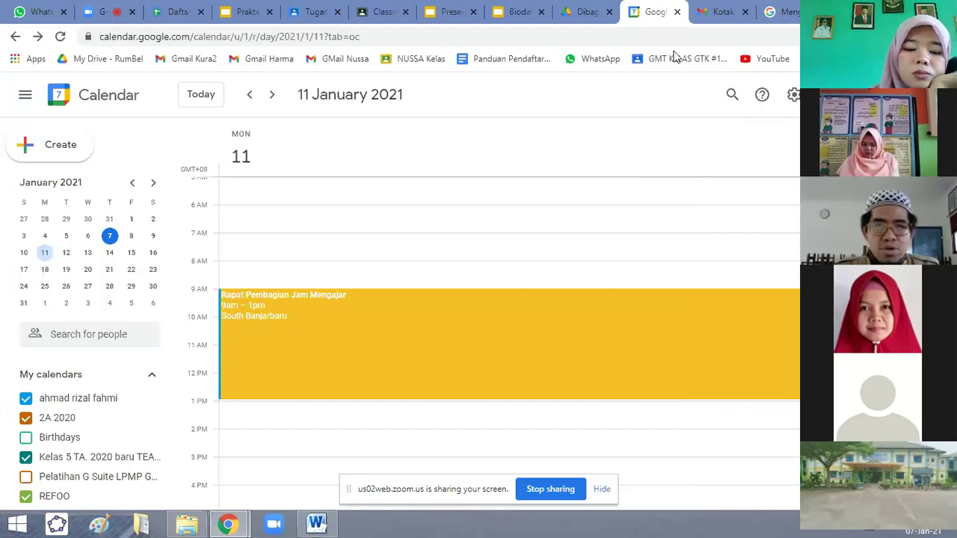
# Return to slide 4 of Praktek Sesi 3 for the Google Meet task, then open a new blank tab.
pyautogui.click(243, 11)
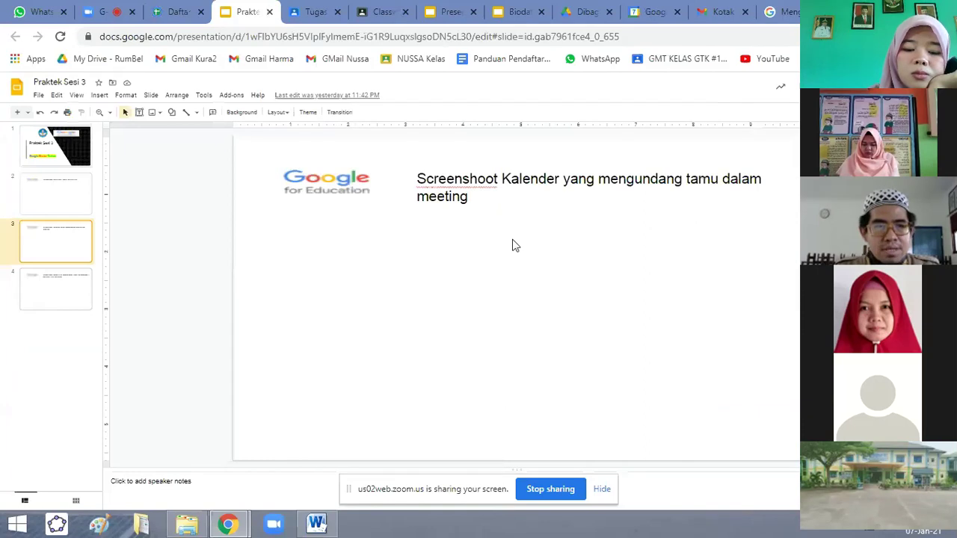
pyautogui.click(58, 293)
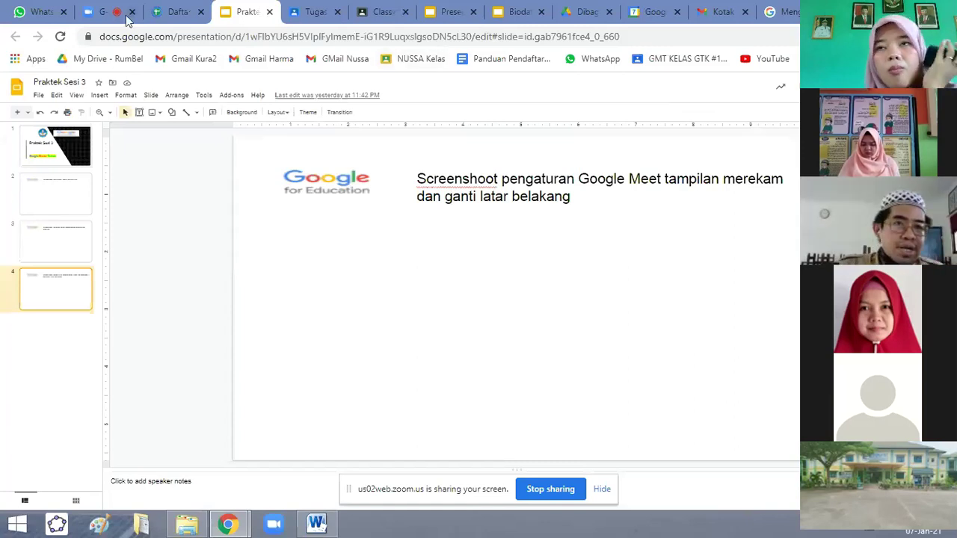
pyautogui.hotkey('ctrl', 't')
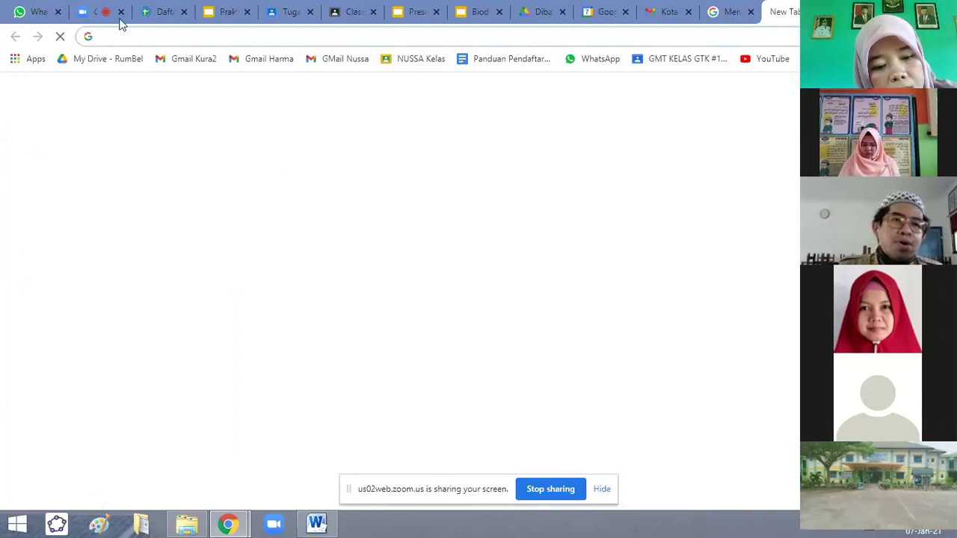
# Launch Google Meet from the Drive apps grid and start an instant meeting via Rapat baru.
pyautogui.click(542, 15)
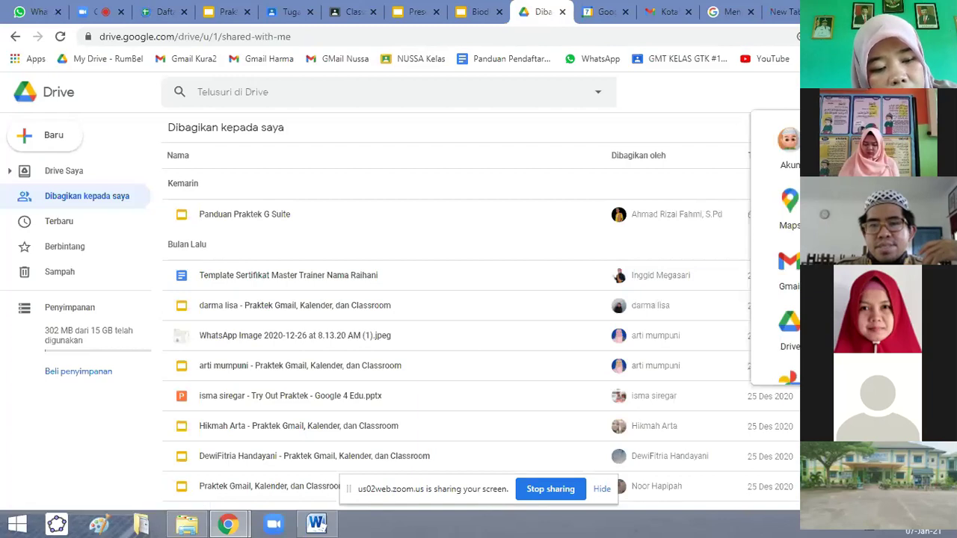
pyautogui.click(859, 273)
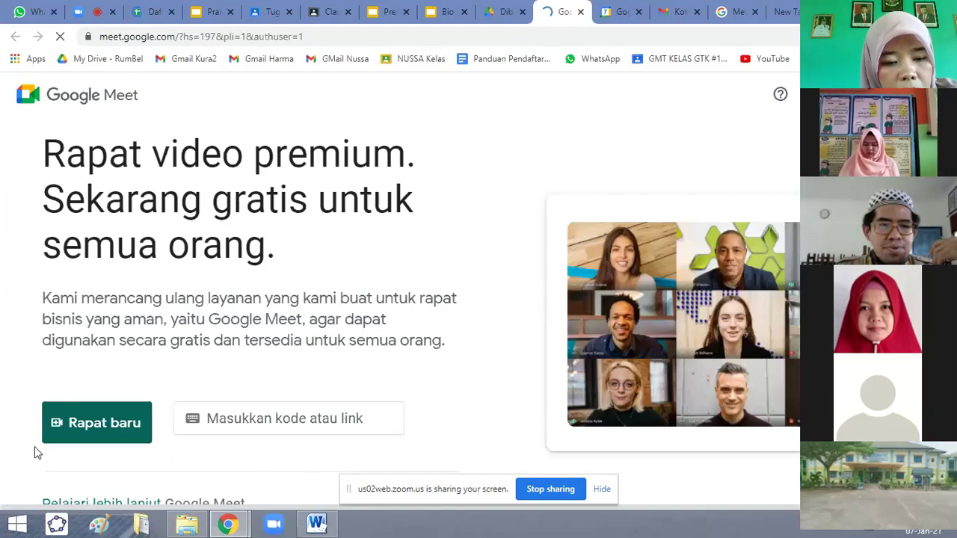
pyautogui.click(94, 431)
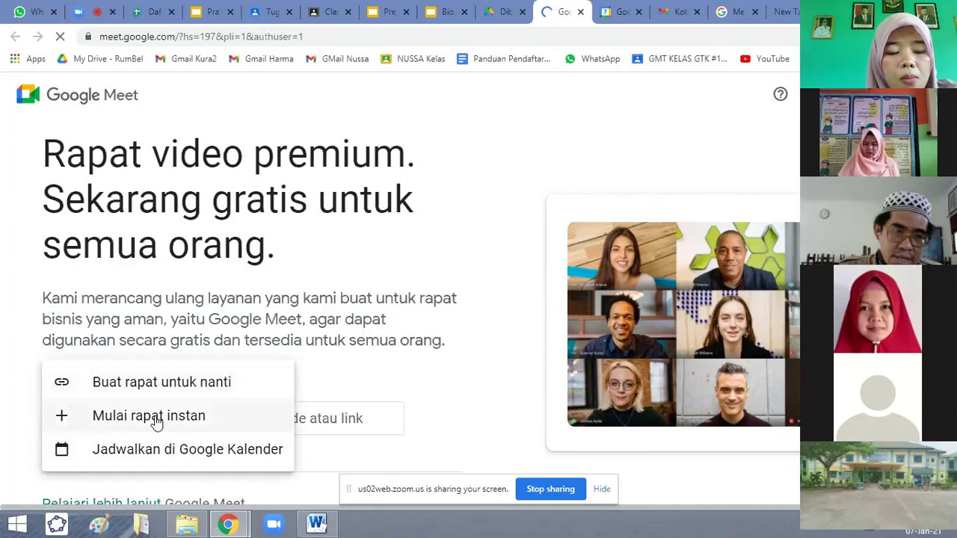
pyautogui.click(155, 419)
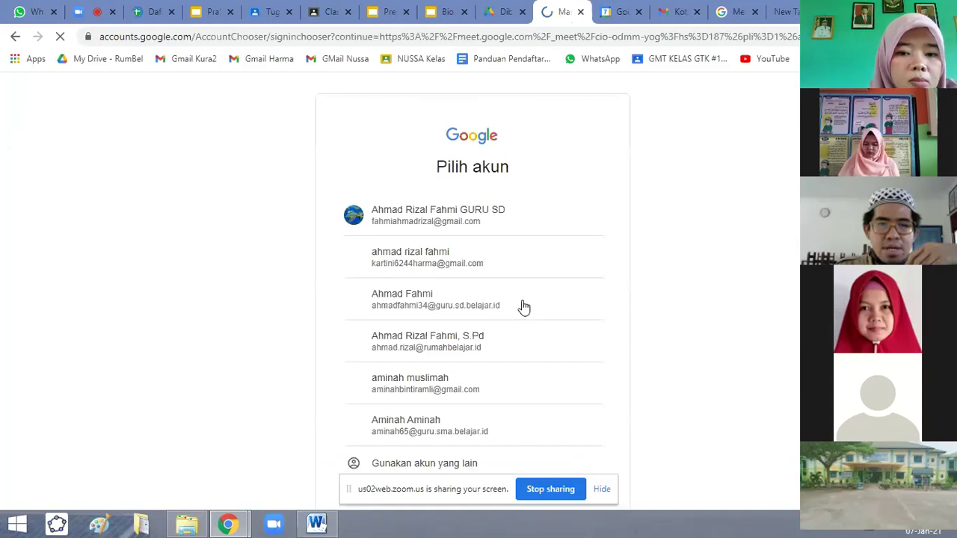
# Choose the school account, then go back to the Meet home screen after it is refused.
pyautogui.click(524, 305)
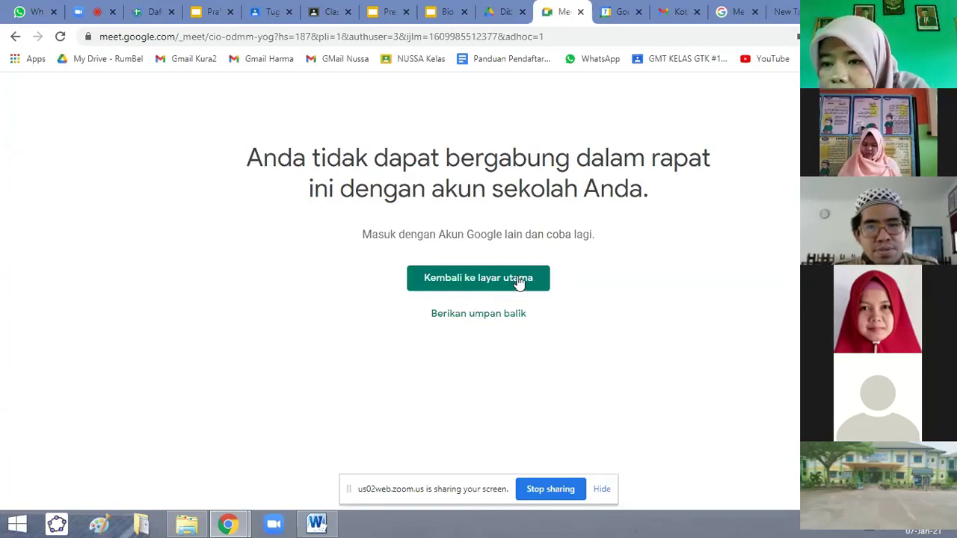
pyautogui.click(521, 284)
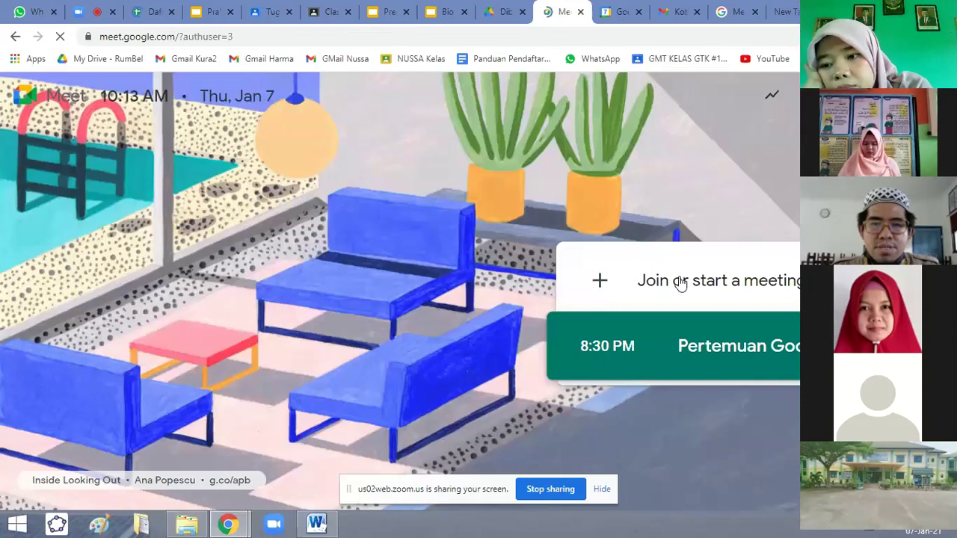
# Reopen the join dialog, enter 'Rapat Tes' as the meeting nickname and continue.
pyautogui.click(680, 281)
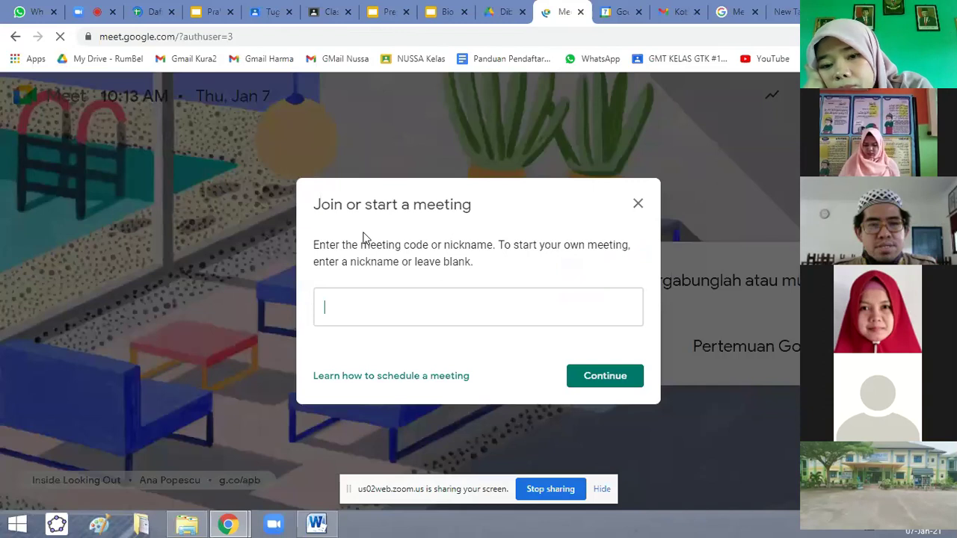
pyautogui.click(637, 203)
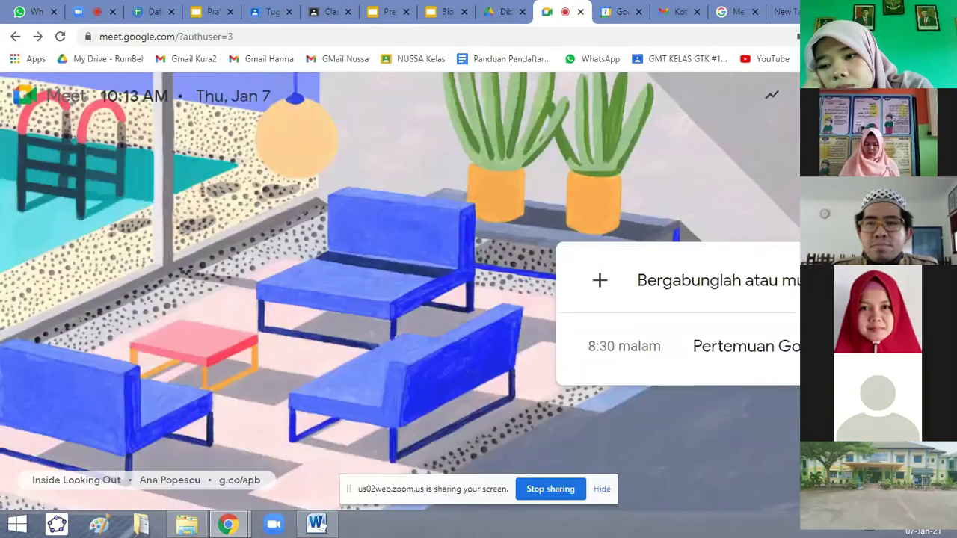
pyautogui.click(598, 284)
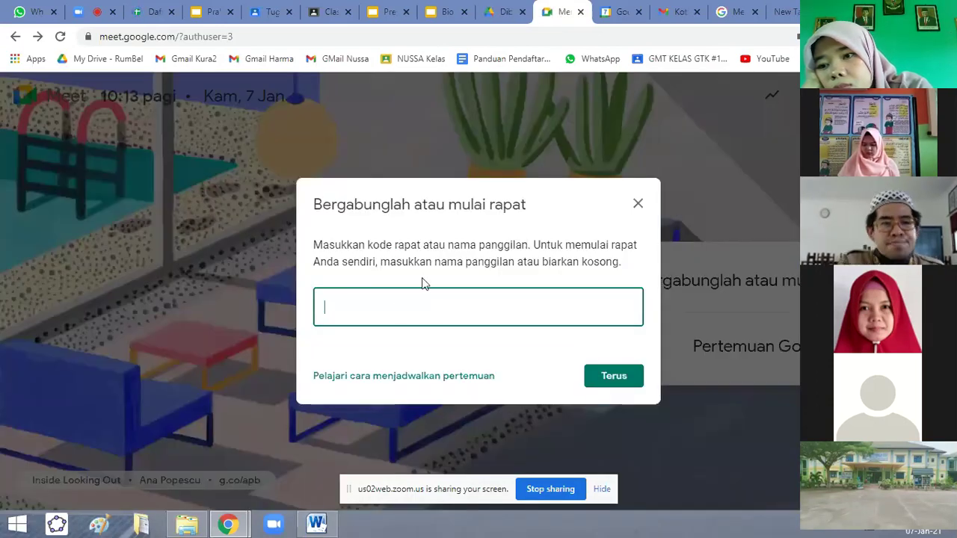
pyautogui.write('Rapata')
pyautogui.press('BackSpace')
pyautogui.press('BackSpace')
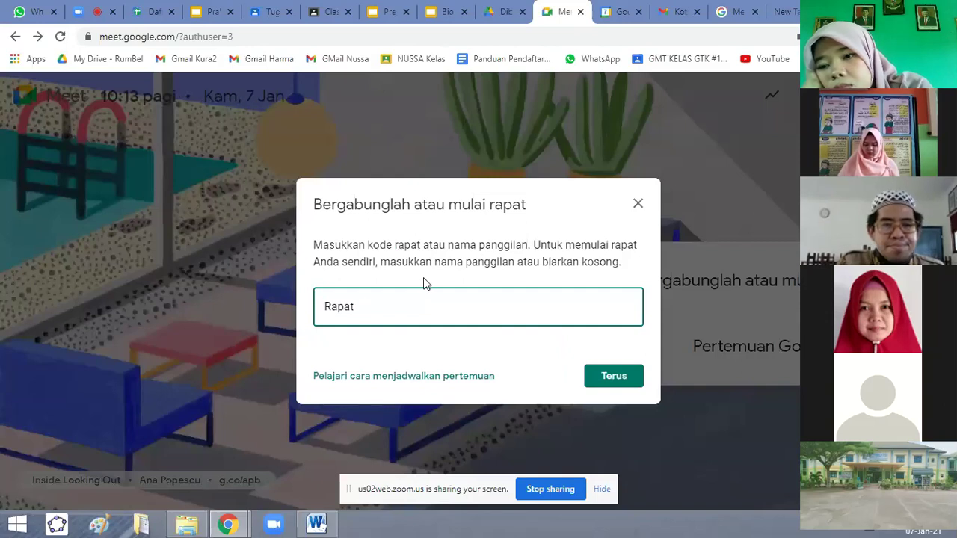
pyautogui.write('T')
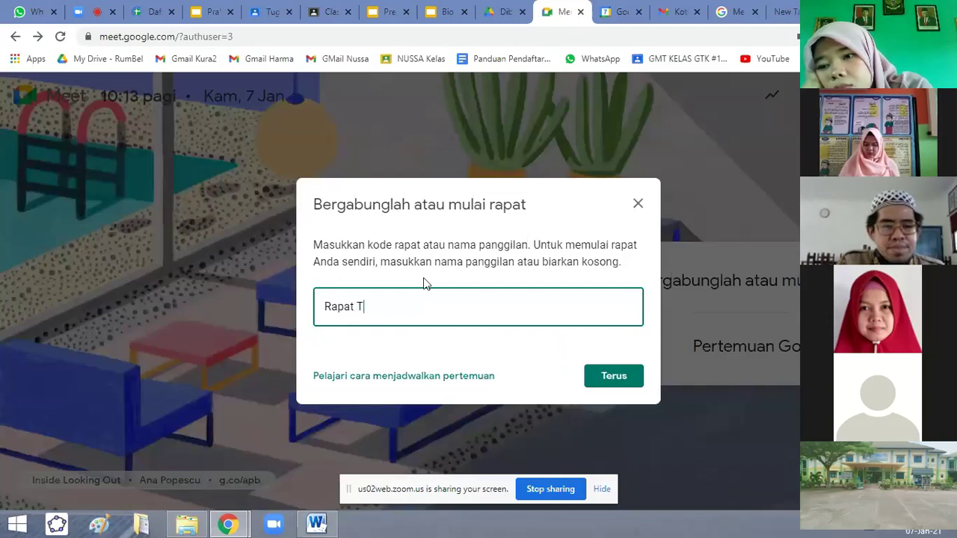
pyautogui.write('es')
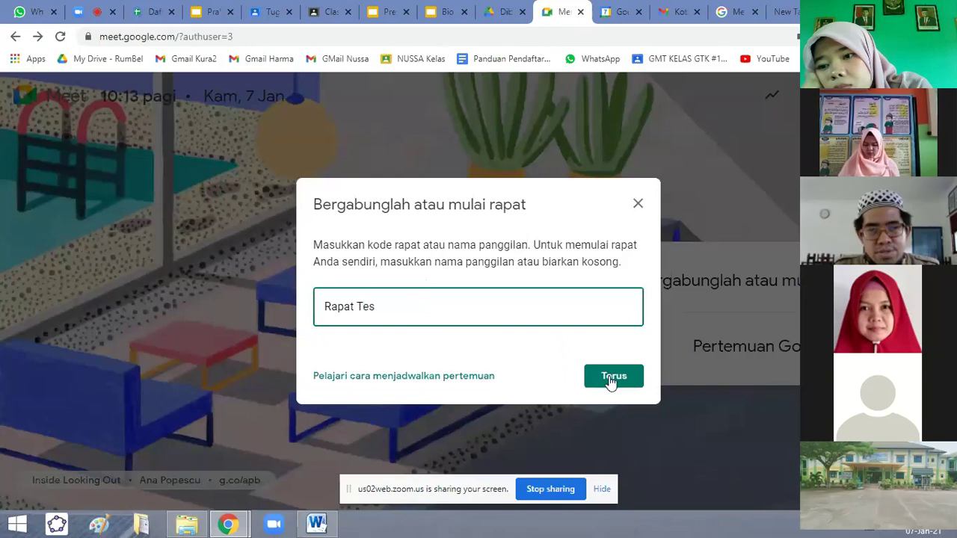
pyautogui.click(611, 380)
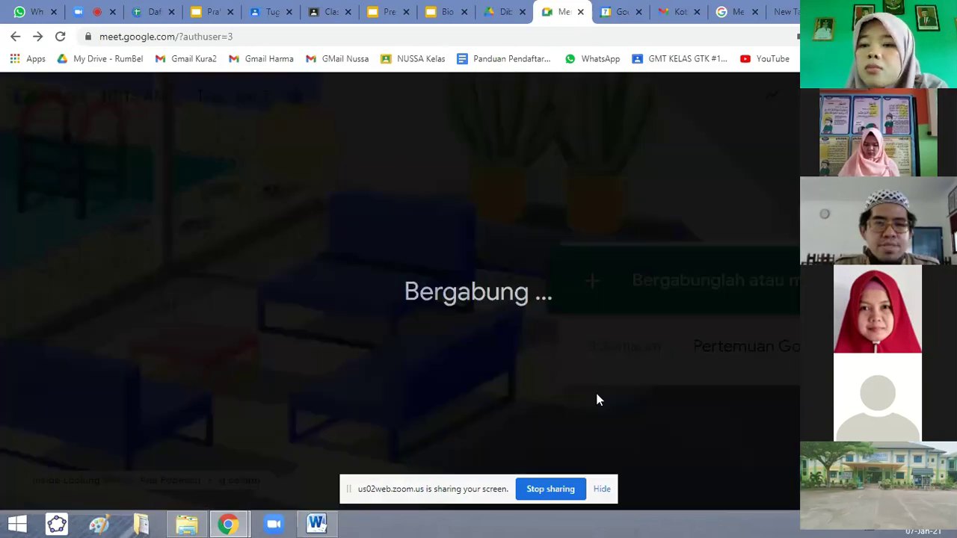
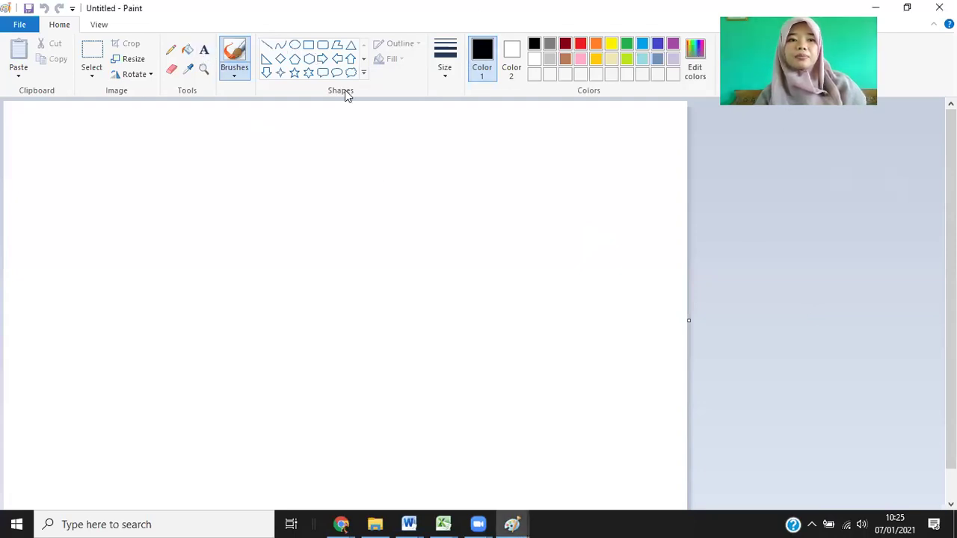
# Start a text box at the canvas top-left and begin typing the date 'Kamis, 07'.
pyautogui.click(35, 125)
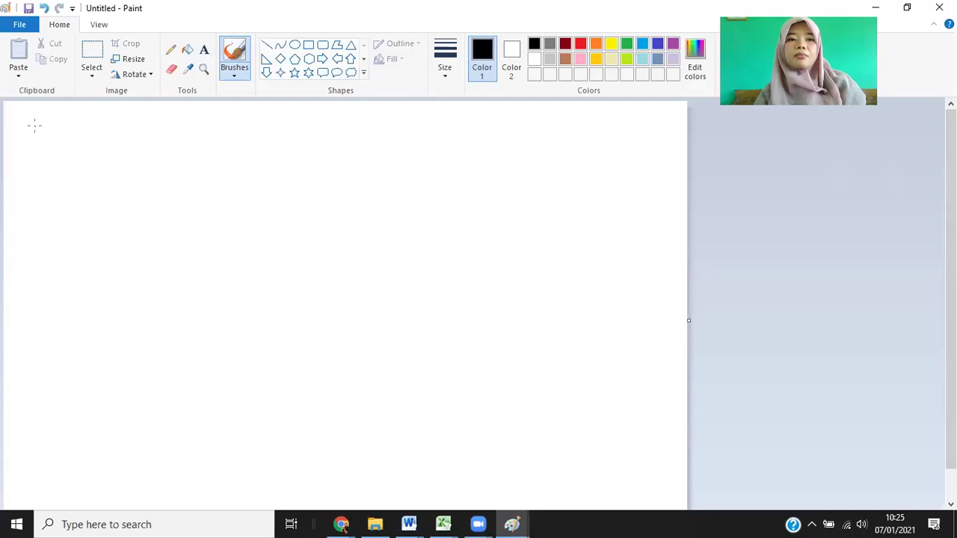
pyautogui.click(204, 49)
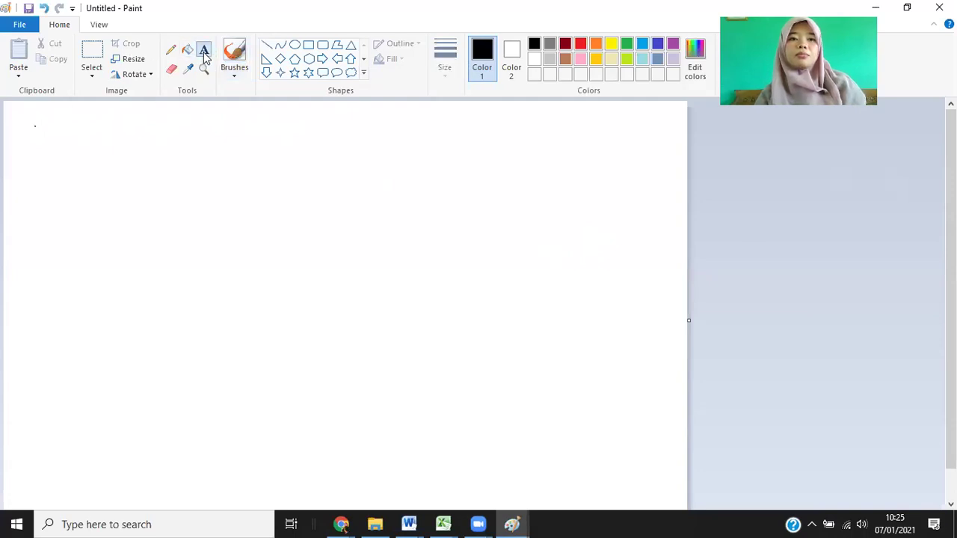
pyautogui.click(23, 120)
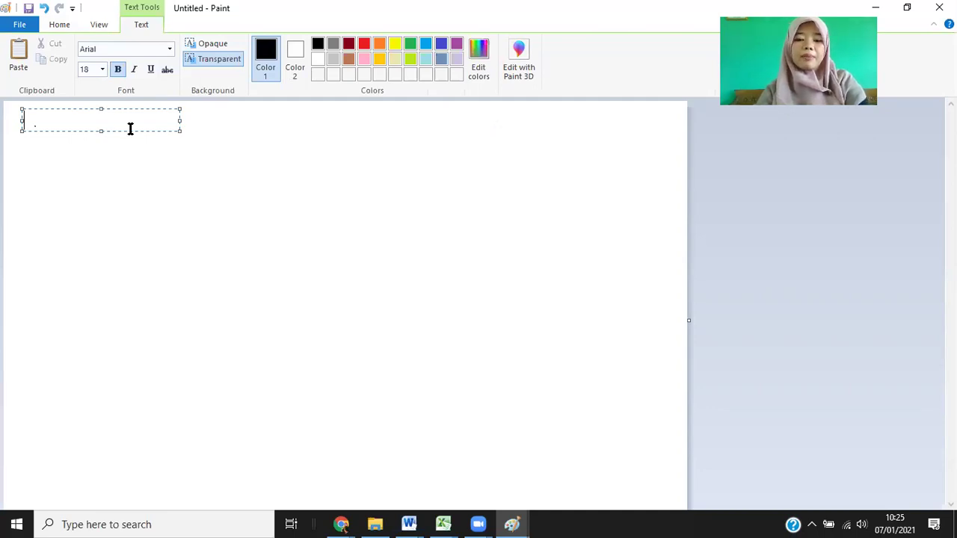
pyautogui.write('Kamis, ')
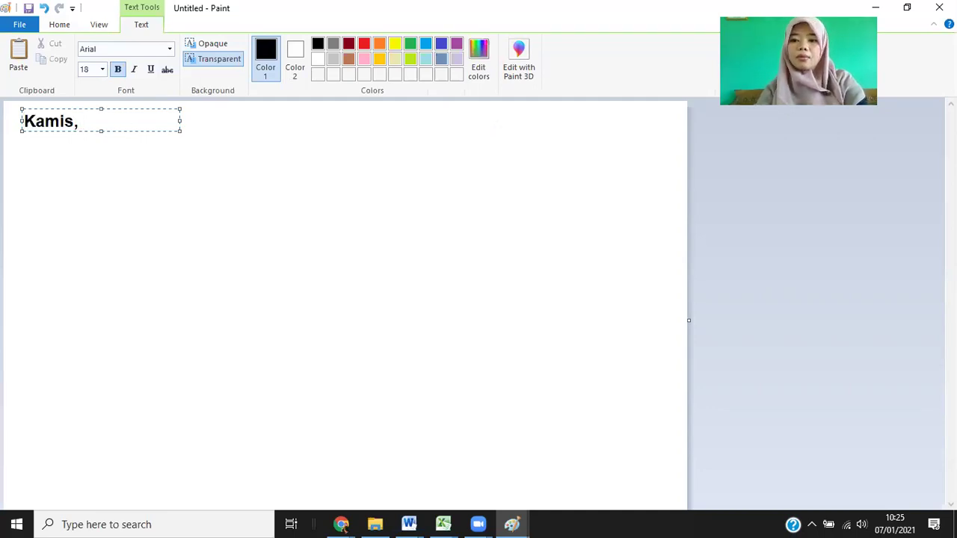
pyautogui.write('07 des')
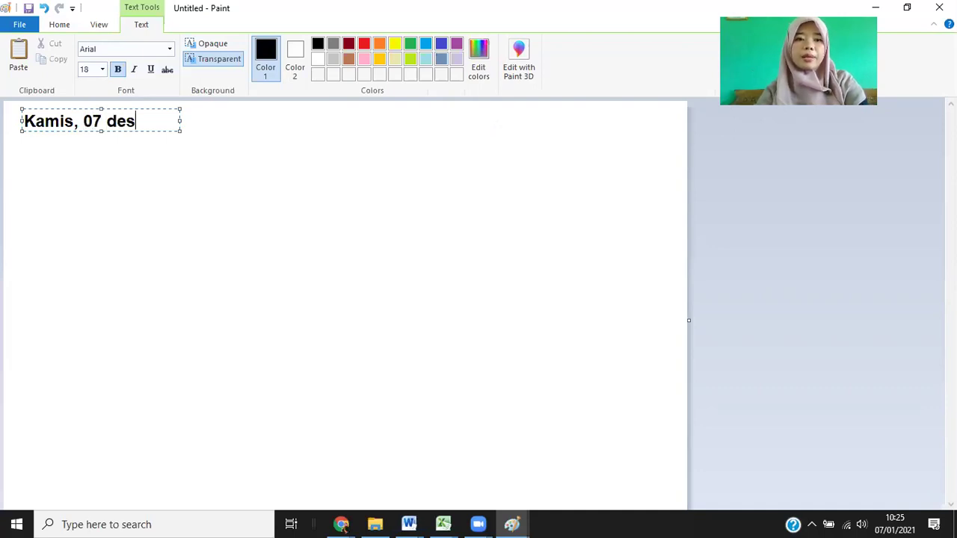
pyautogui.press('BackSpace')
pyautogui.press('BackSpace')
pyautogui.press('BackSpace')
pyautogui.write('Dese')
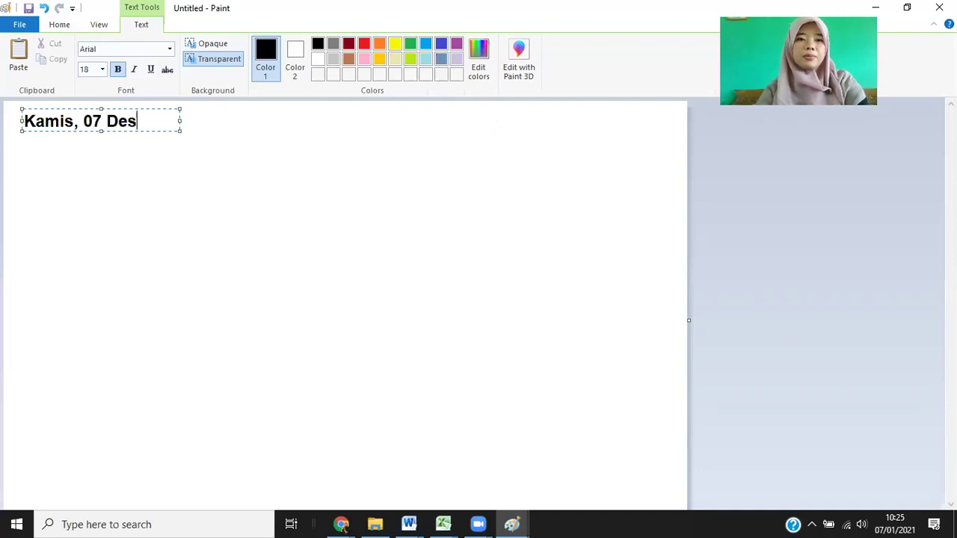
pyautogui.hotkey('ctrl', 'z')
pyautogui.hotkey('ctrl', 'y')
pyautogui.press('BackSpace')
pyautogui.press('BackSpace')
pyautogui.press('BackSpace')
pyautogui.press('BackSpace')
pyautogui.press('BackSpace')
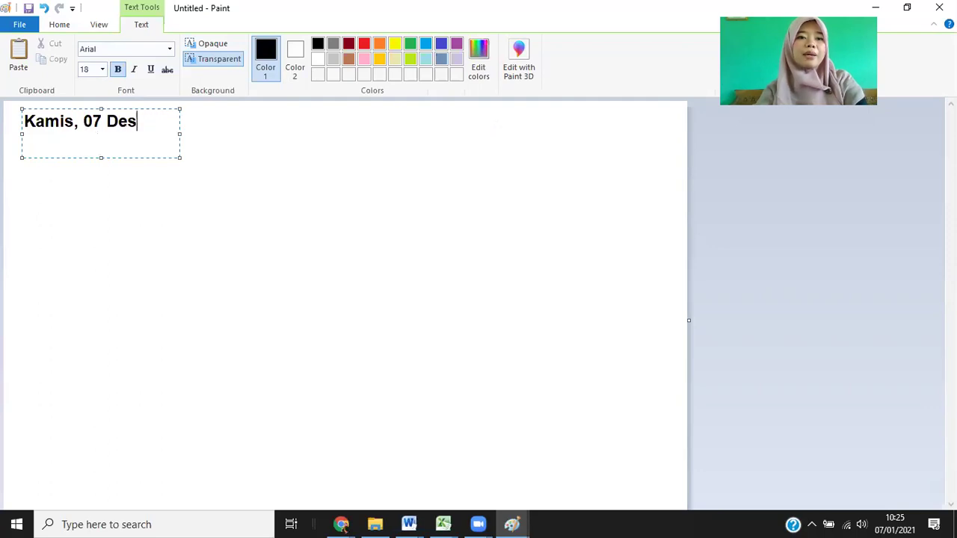
# Finish the date as 'Kamis, 07 Januari 2021', widen it to one line, and commit it.
pyautogui.write('Je')
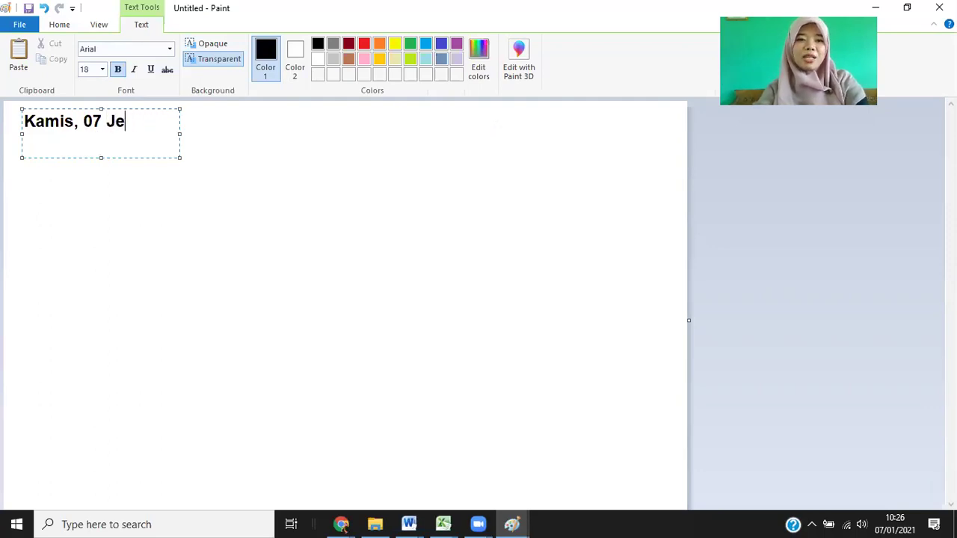
pyautogui.press('BackSpace')
pyautogui.write('aniu')
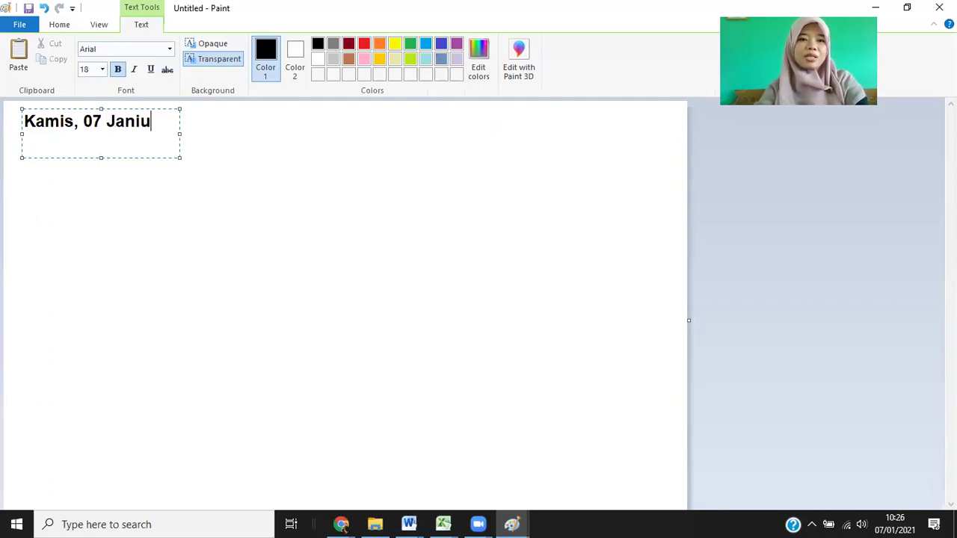
pyautogui.press('BackSpace')
pyautogui.press('BackSpace')
pyautogui.write('uari 220')
pyautogui.press('BackSpace')
pyautogui.press('BackSpace')
pyautogui.write('021')
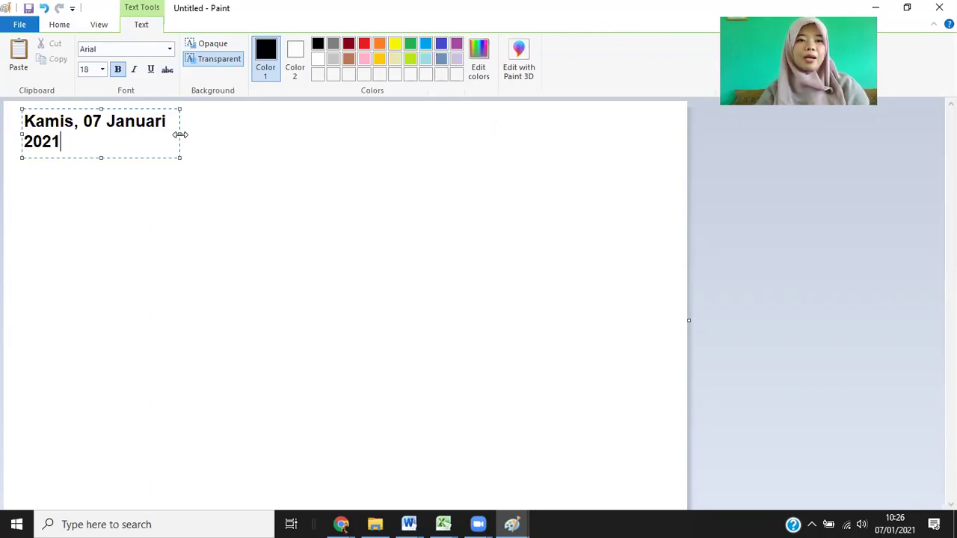
pyautogui.moveTo(179, 109); pyautogui.dragTo(213, 101)
pyautogui.click(351, 128)
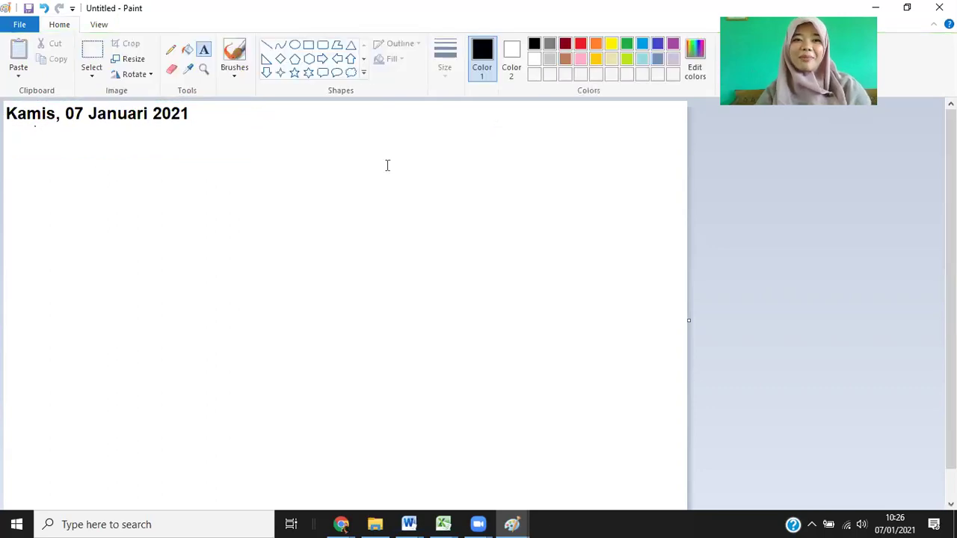
pyautogui.click(204, 50)
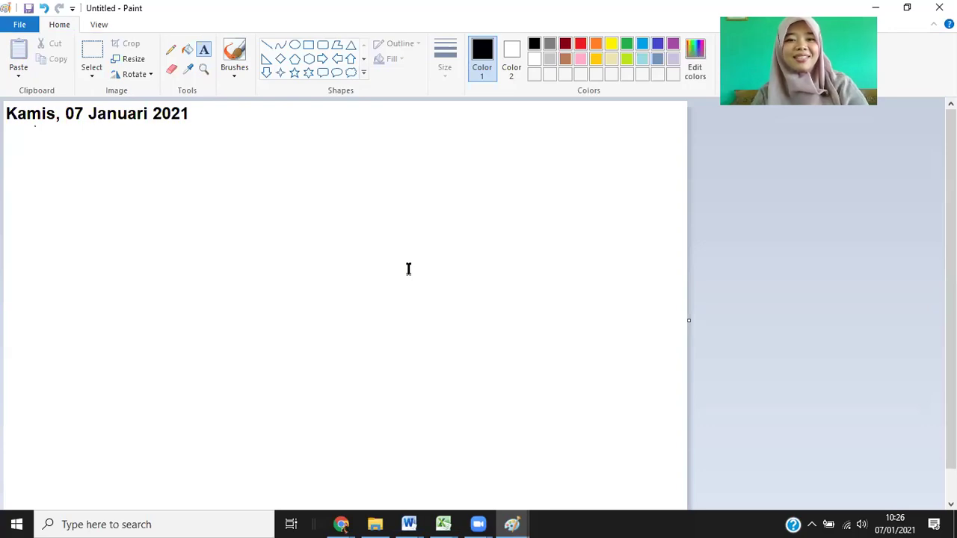
pyautogui.click(80, 521)
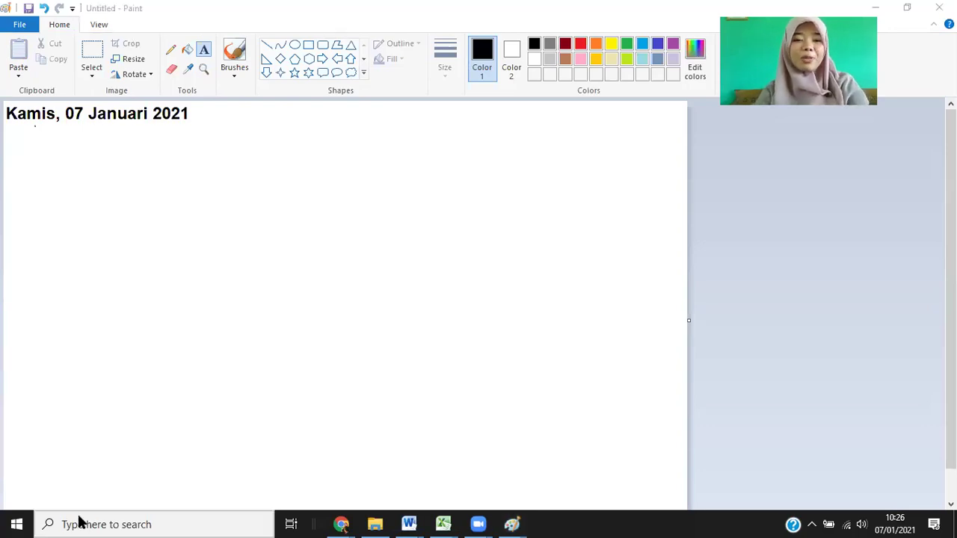
pyautogui.write('pain')
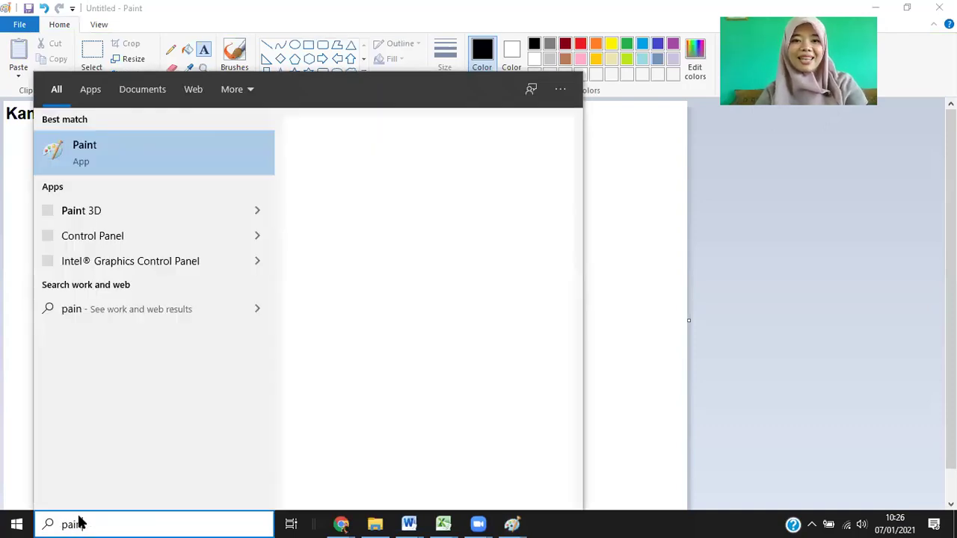
pyautogui.write('t')
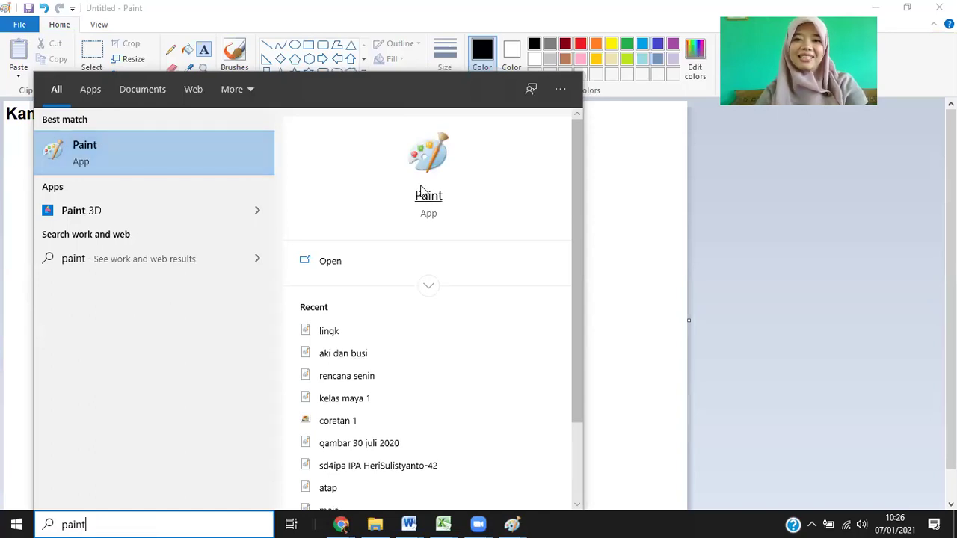
pyautogui.click(694, 190)
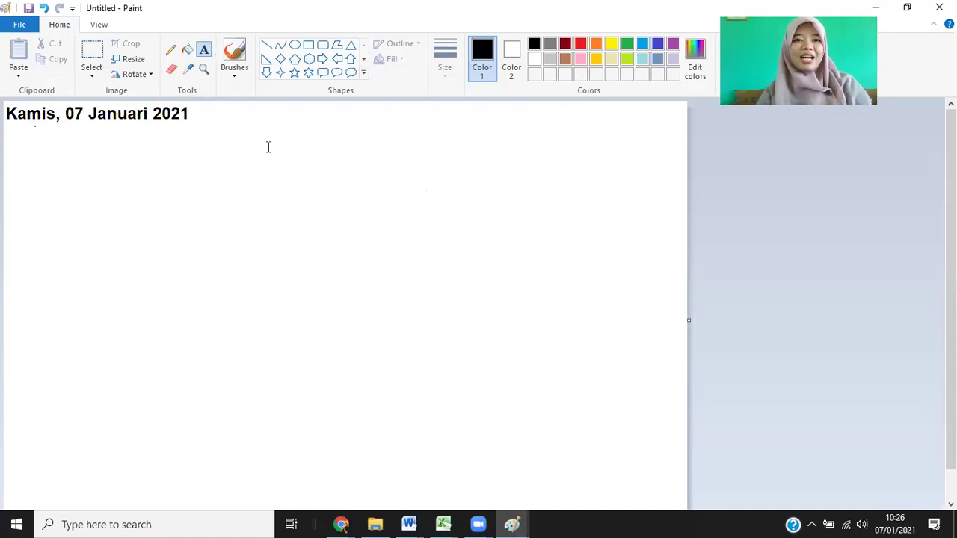
# Place the title 'Cara membuat sertifikat online dengan Google' on one line below the date.
pyautogui.click(222, 145)
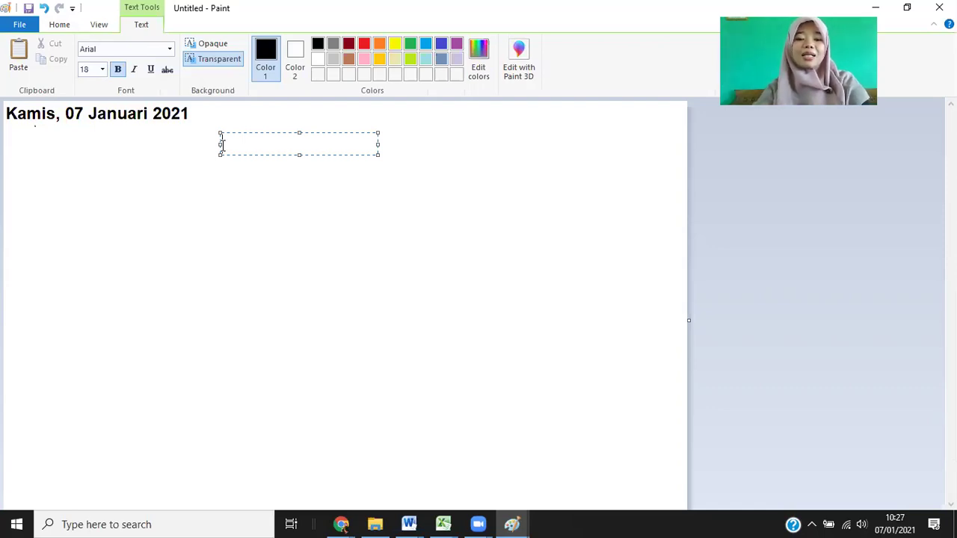
pyautogui.write('Cara')
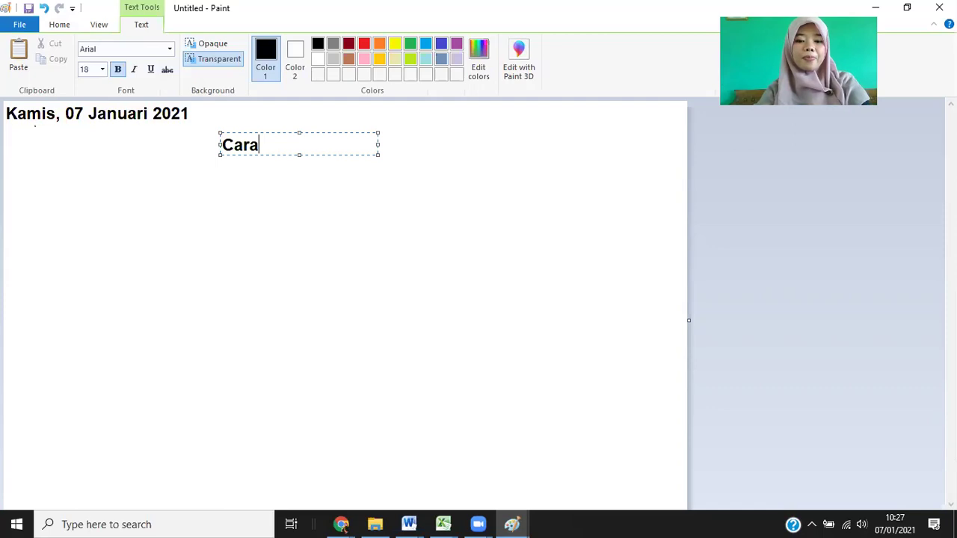
pyautogui.write(' m')
pyautogui.press('BackSpace')
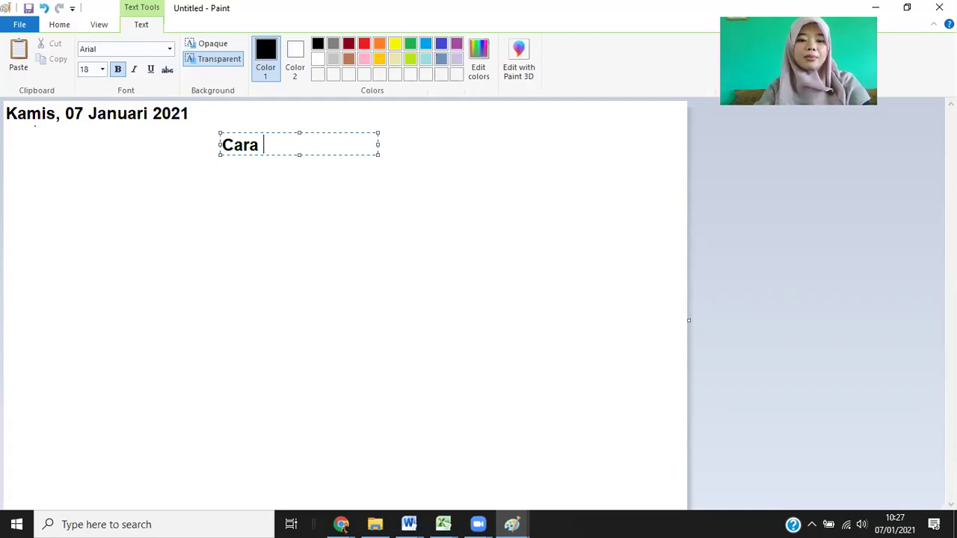
pyautogui.write('membuat se')
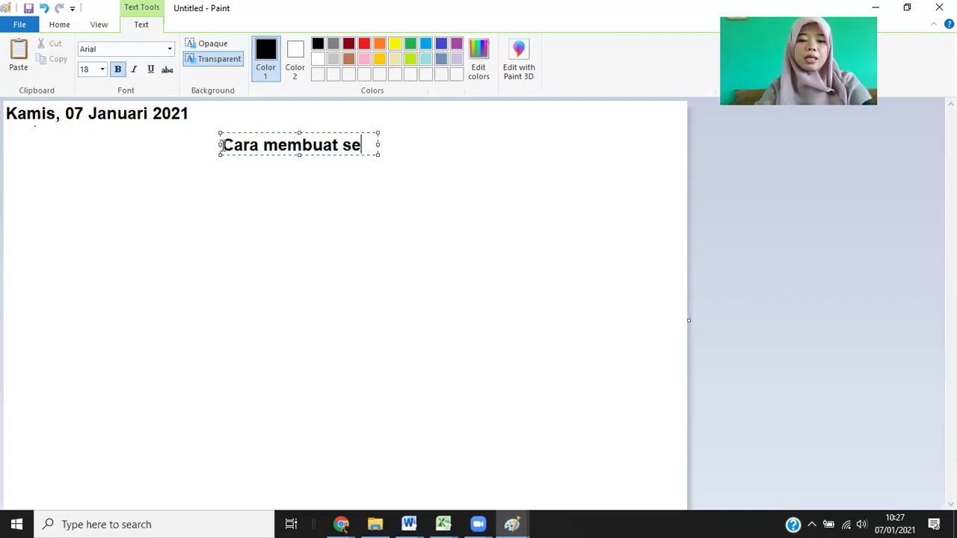
pyautogui.write('rti')
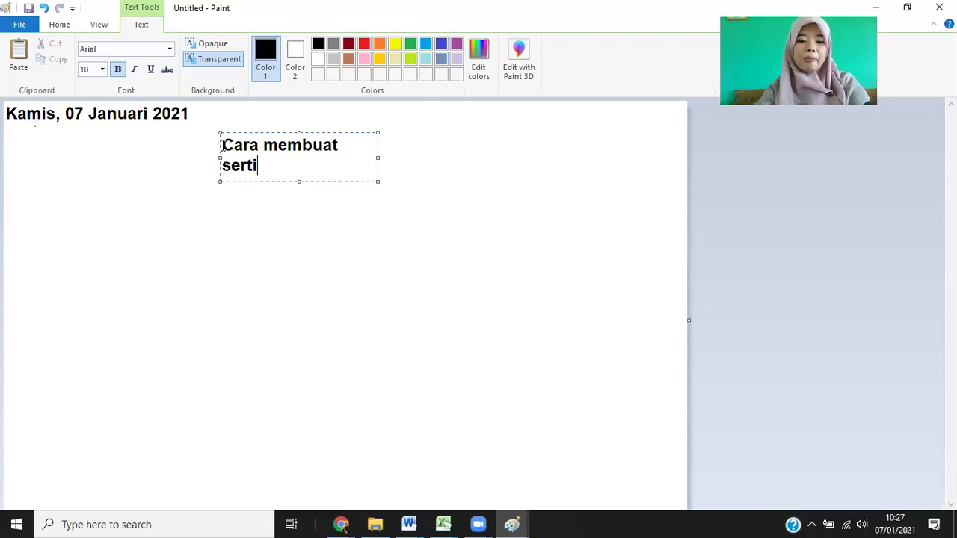
pyautogui.write('fikat online den')
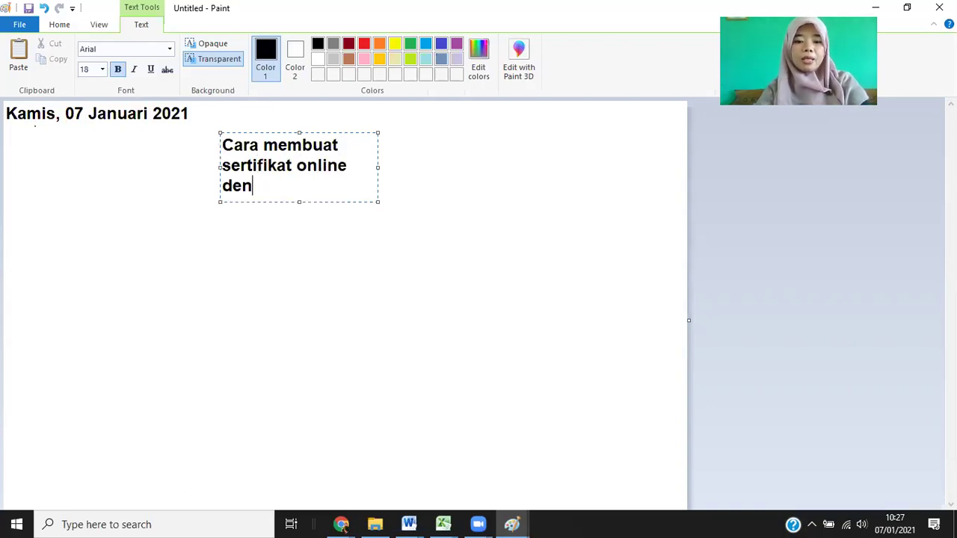
pyautogui.write('gan Google')
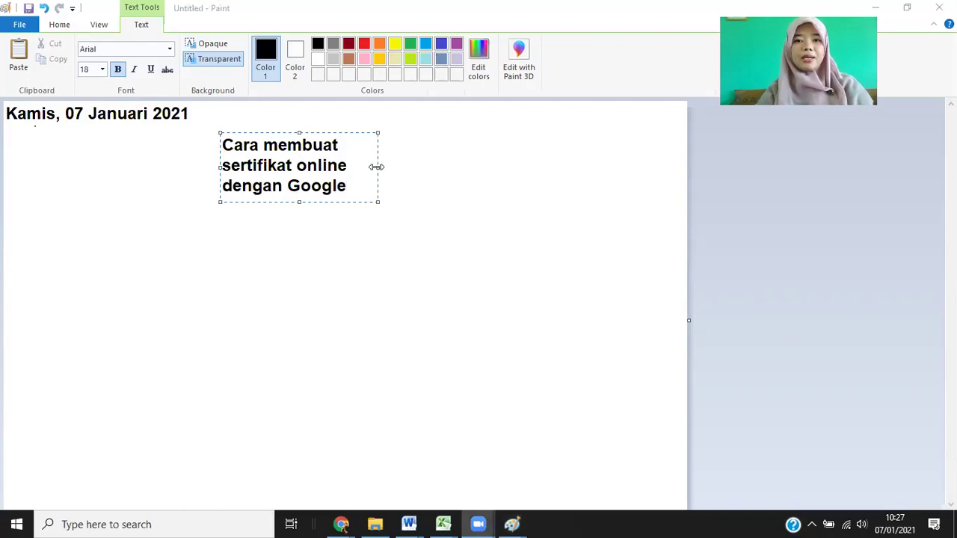
pyautogui.click(429, 128)
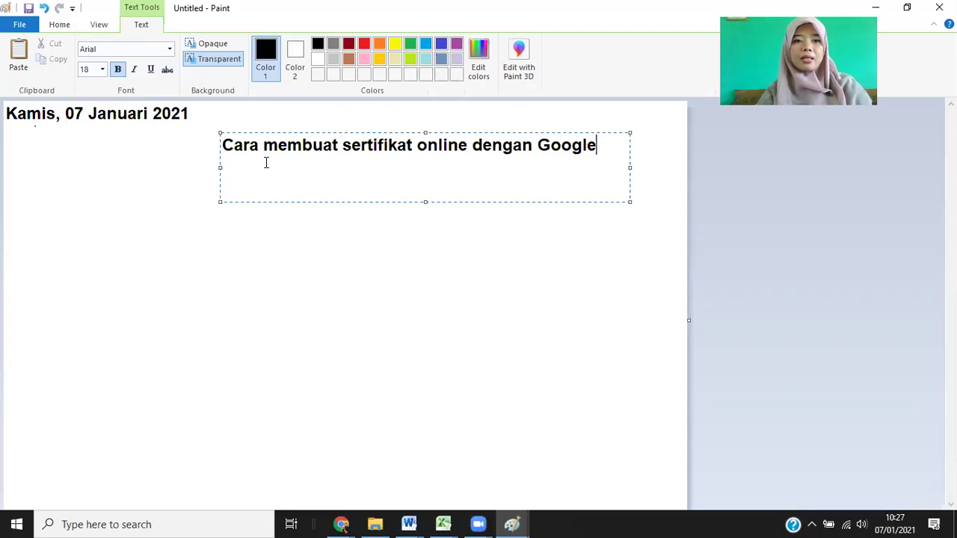
pyautogui.click(156, 178)
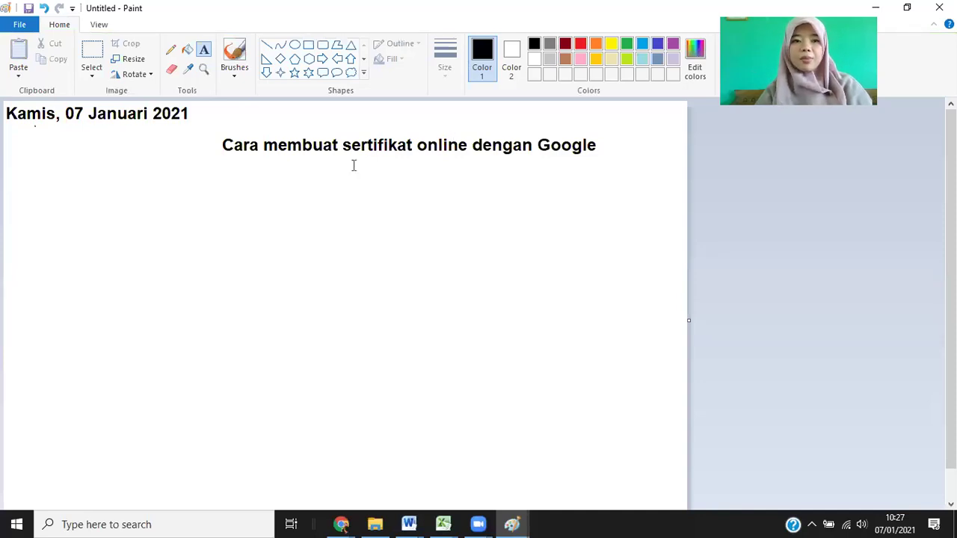
# Add the heading 'Yang harus dipersiapkan:' with items '1. Google Drive' and '2. Google Slide/Doc'.
pyautogui.click(31, 199)
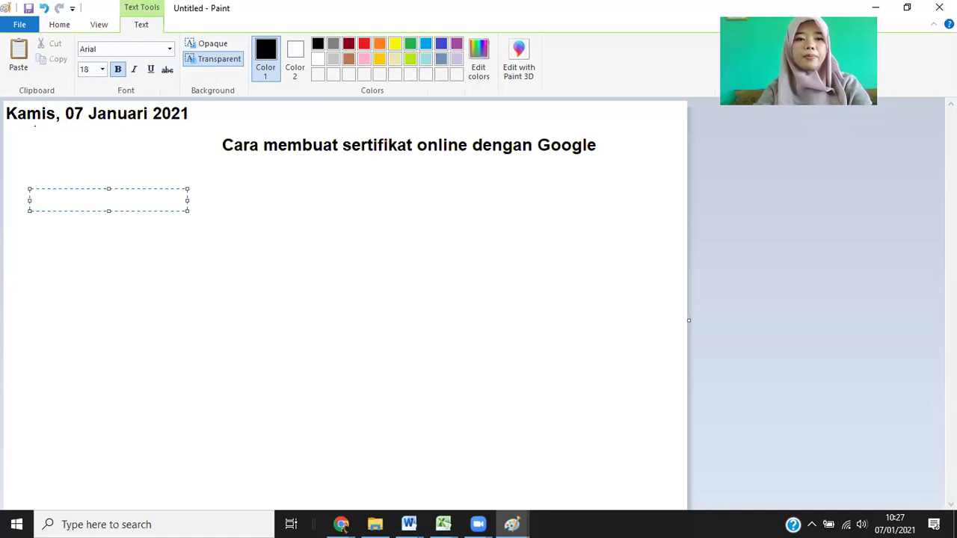
pyautogui.write('Yang harus dipersiap')
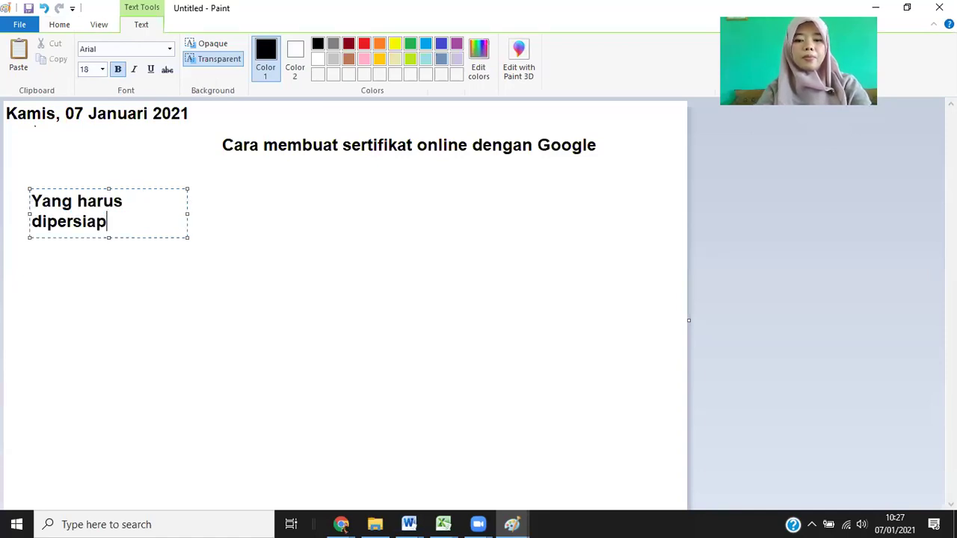
pyautogui.write('kan:')
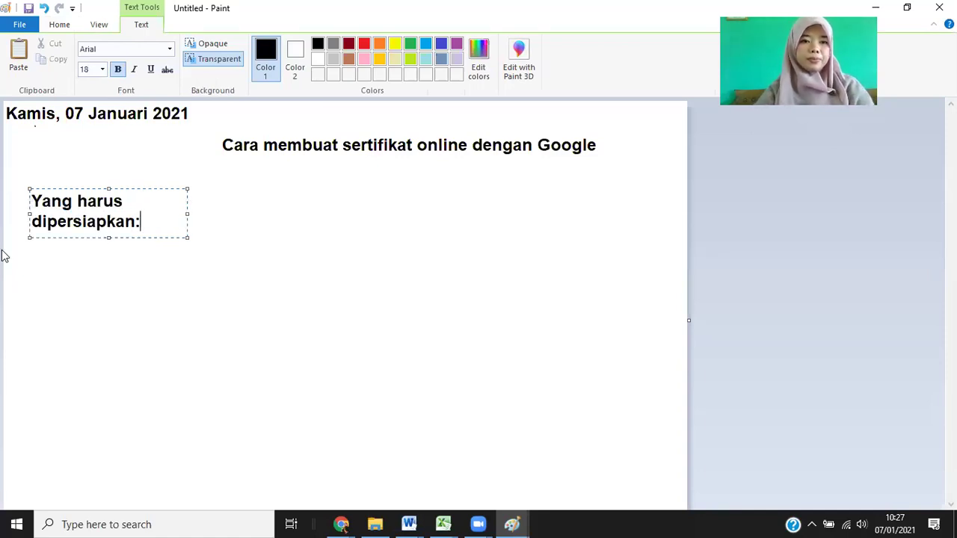
pyautogui.moveTo(187, 214); pyautogui.dragTo(388, 214)
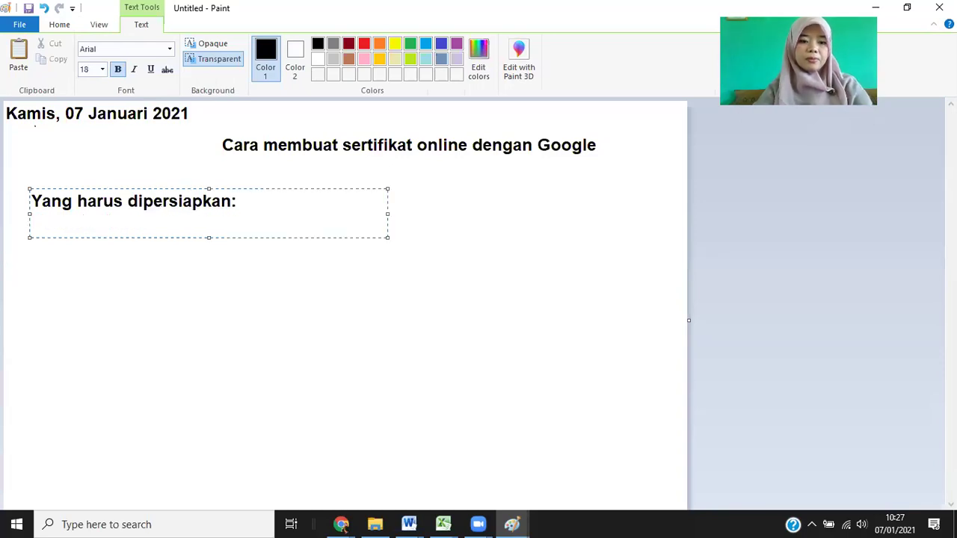
pyautogui.press('Return')
pyautogui.write('1. Go')
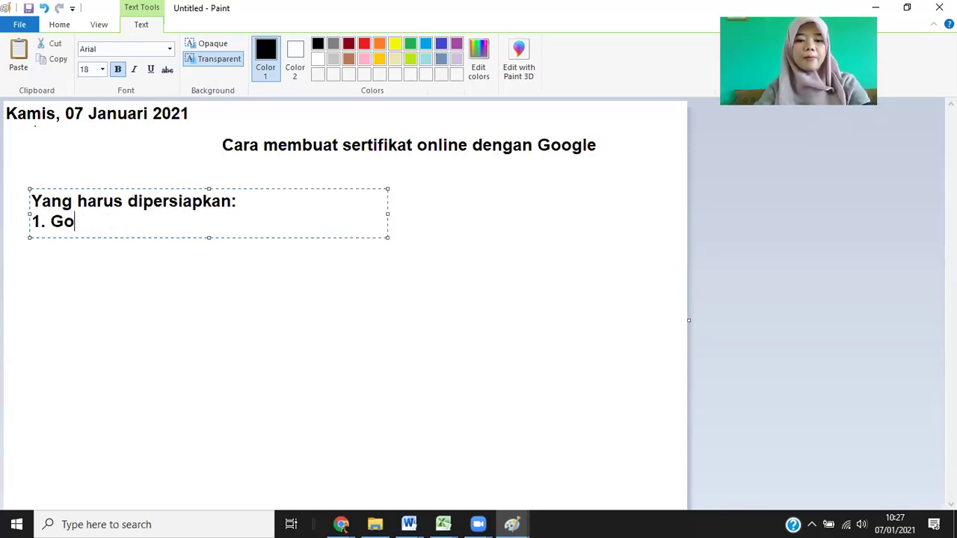
pyautogui.write('ogle ')
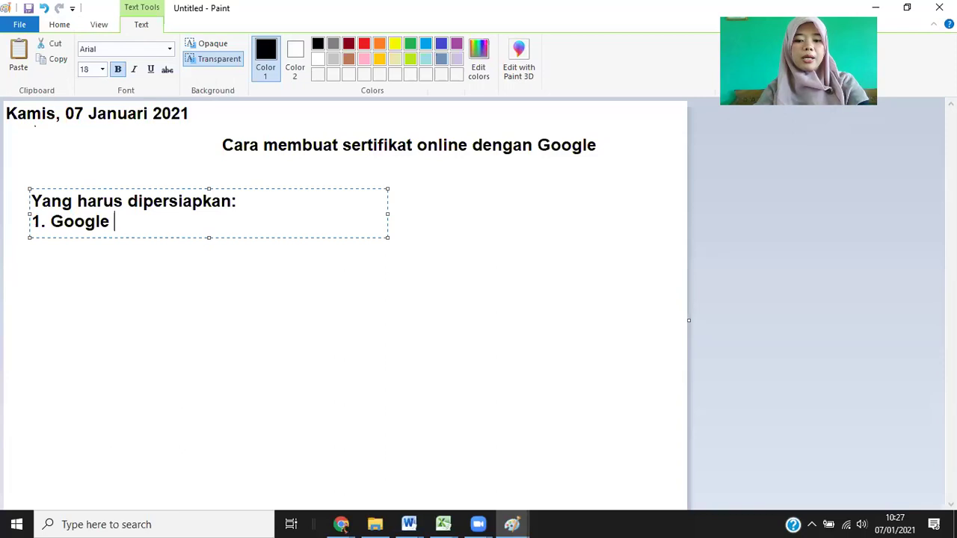
pyautogui.write('Drive')
pyautogui.press('Return')
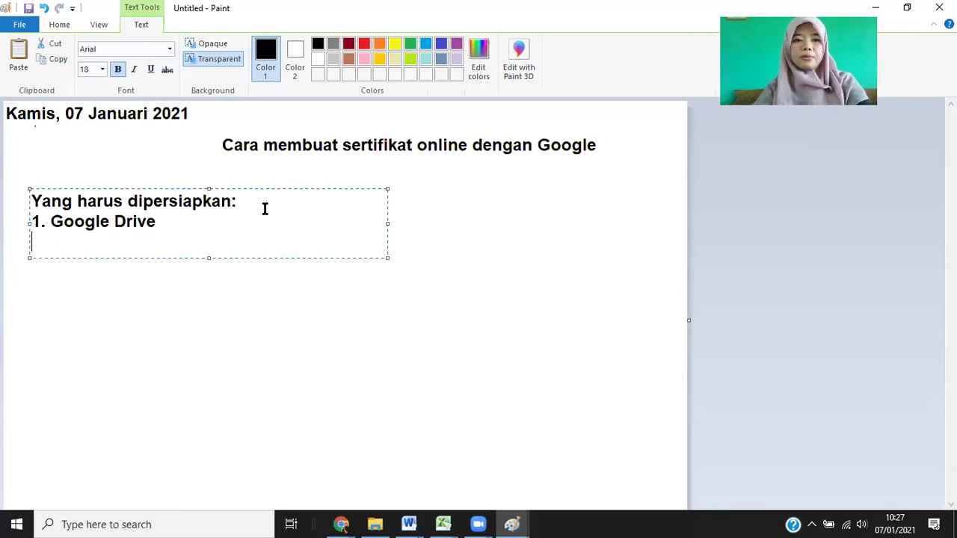
pyautogui.write('2. ')
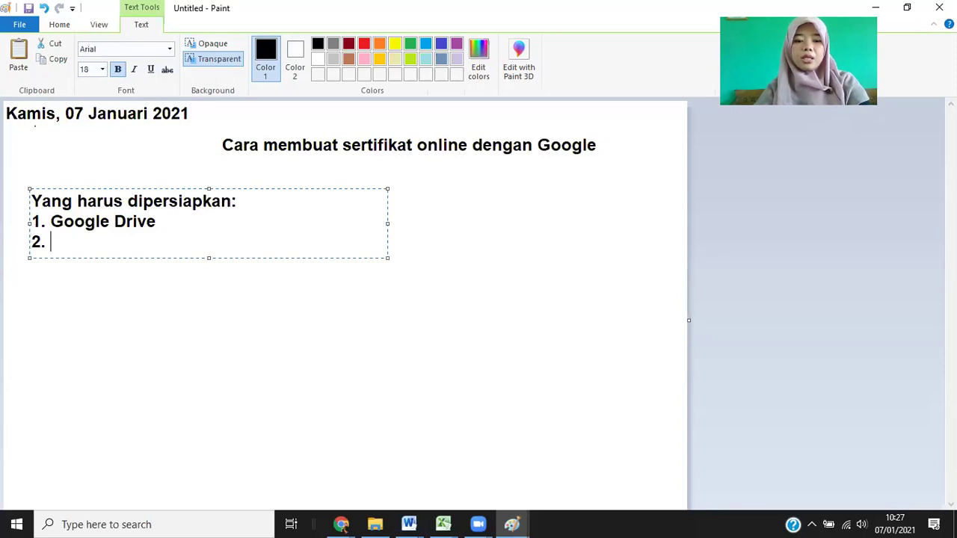
pyautogui.write('Googl')
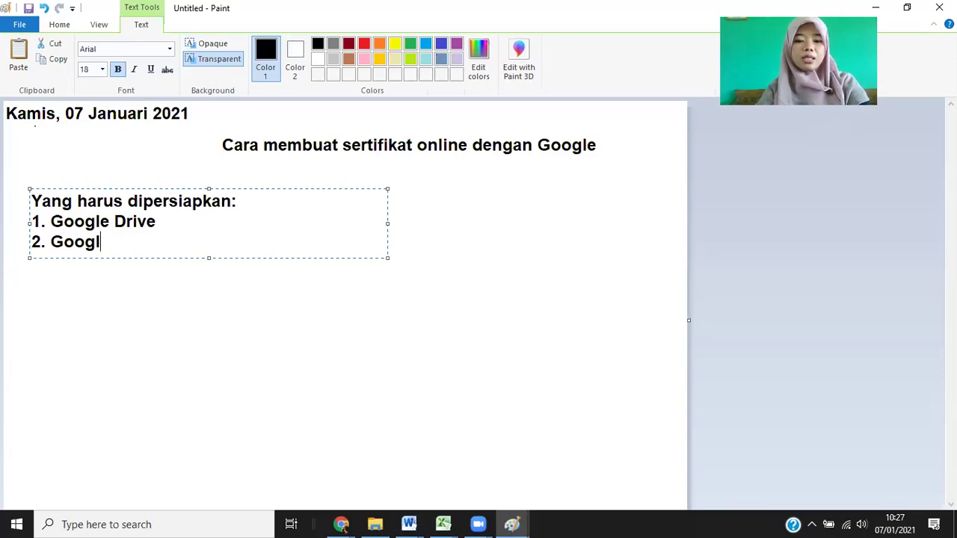
pyautogui.write('e Slide')
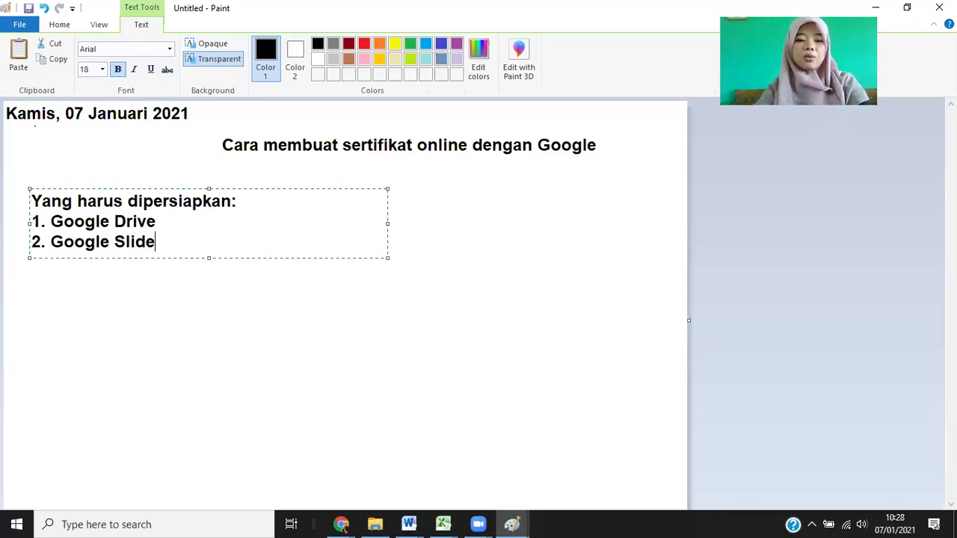
pyautogui.write('/Doc')
# Add '3. Google Form' and begin the fourth line as '4. Google Sheet ---> Ad'.
pyautogui.press('Return')
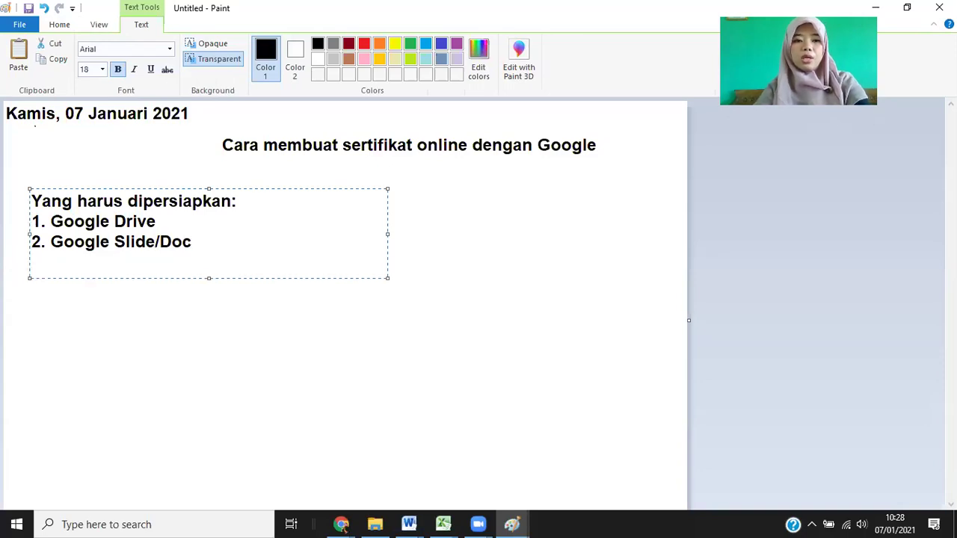
pyautogui.write('3.')
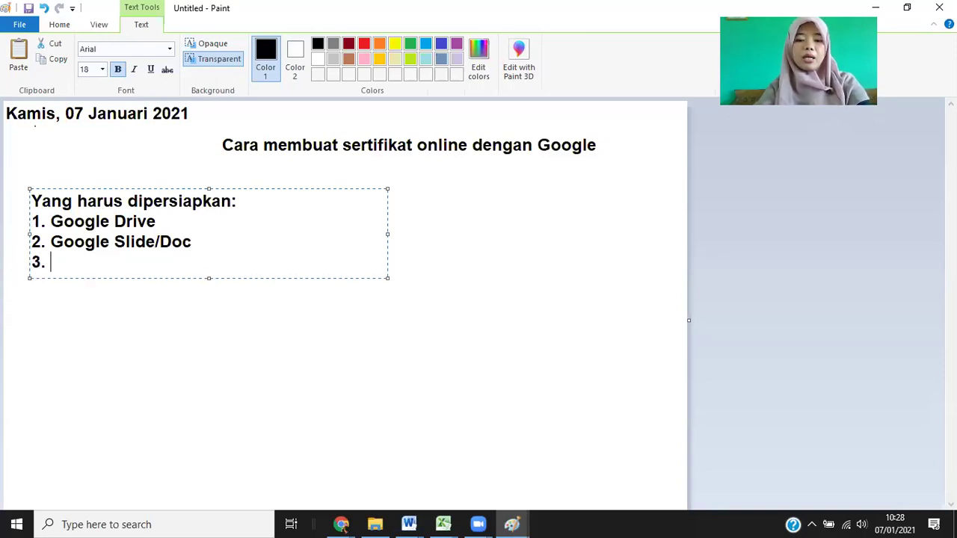
pyautogui.write(' Google Fo')
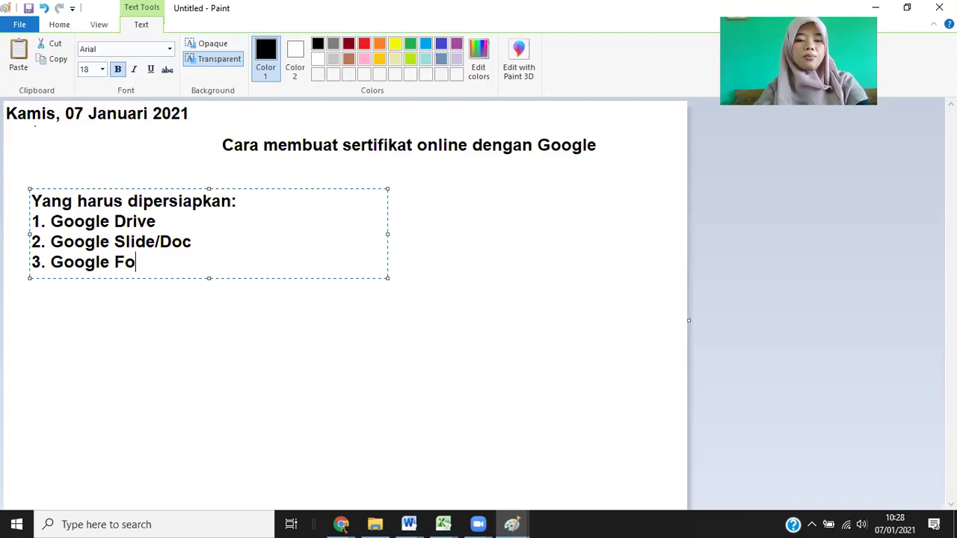
pyautogui.write('rm')
pyautogui.press('Return')
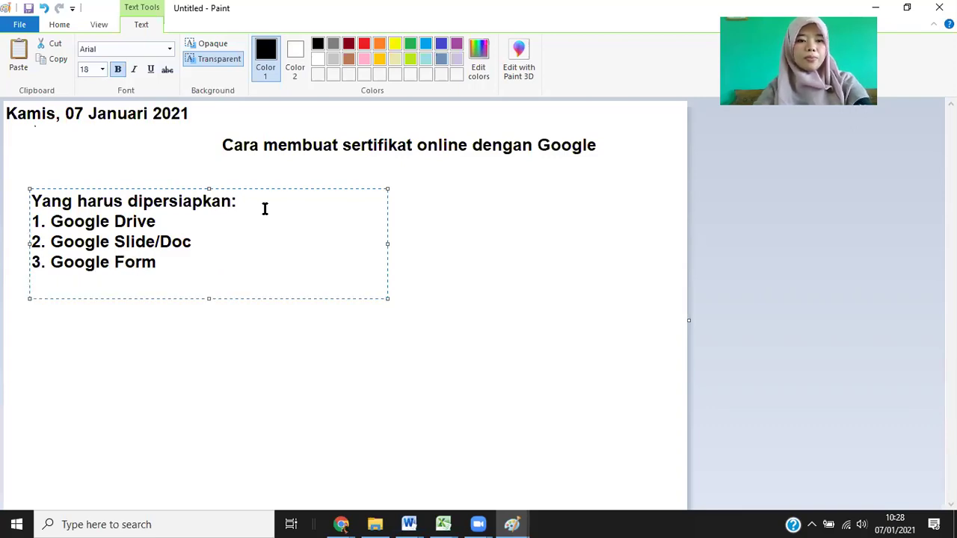
pyautogui.write('%')
pyautogui.press('BackSpace')
pyautogui.write('5')
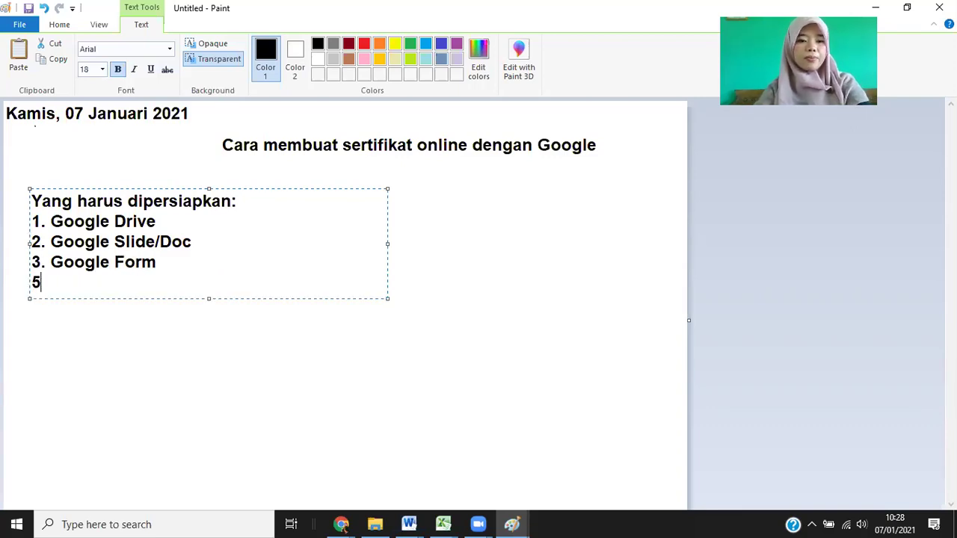
pyautogui.press('BackSpace')
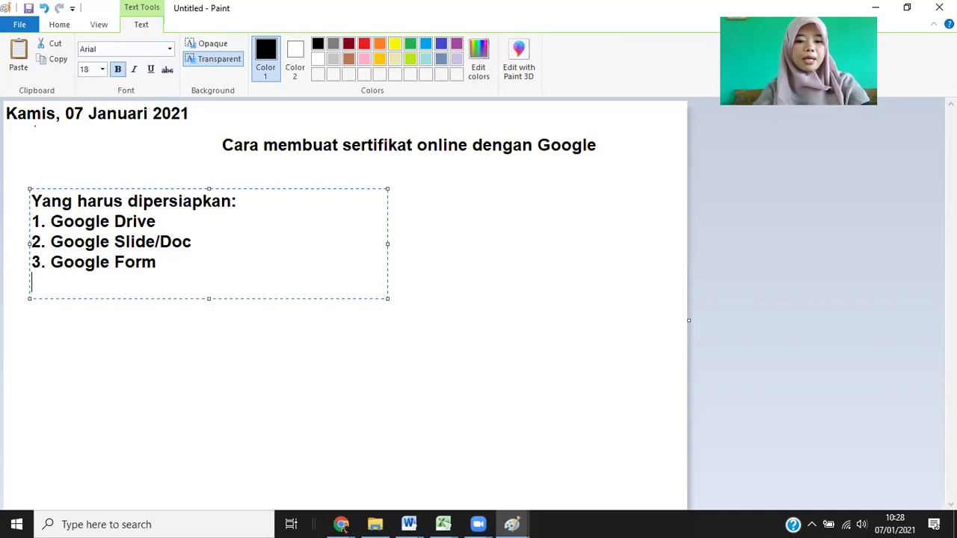
pyautogui.write('4. Google ')
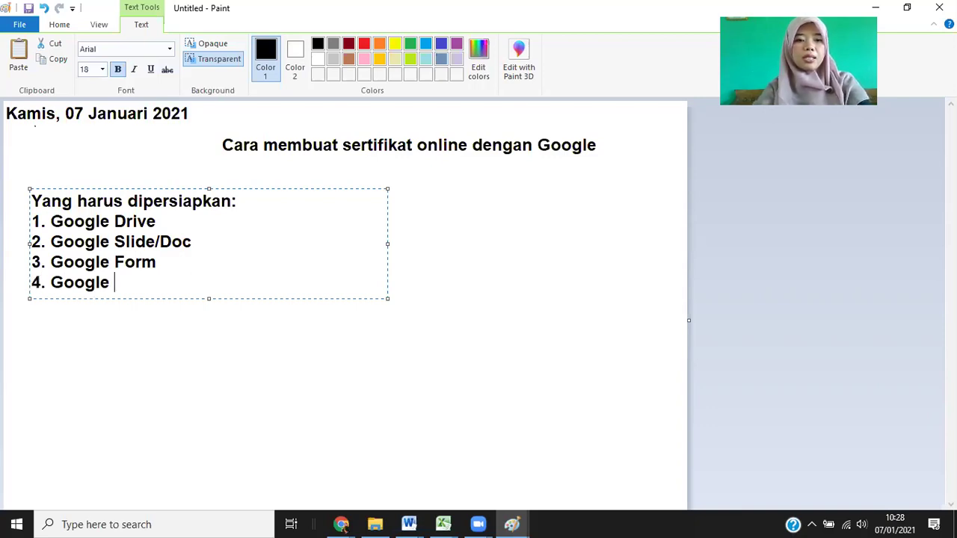
pyautogui.write('Sheet')
pyautogui.write(' ---')
pyautogui.write('> Au')
pyautogui.write('t')
pyautogui.press('BackSpace')
pyautogui.press('BackSpace')
pyautogui.write('ad')
pyautogui.press('BackSpace')
pyautogui.press('BackSpace')
pyautogui.write('don')
pyautogui.press('BackSpace')
pyautogui.press('BackSpace')
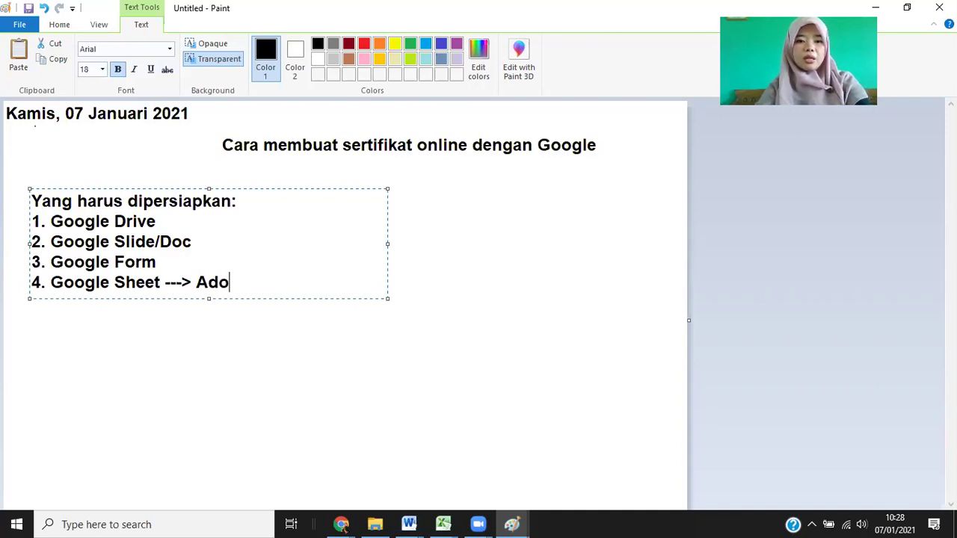
pyautogui.click(341, 524)
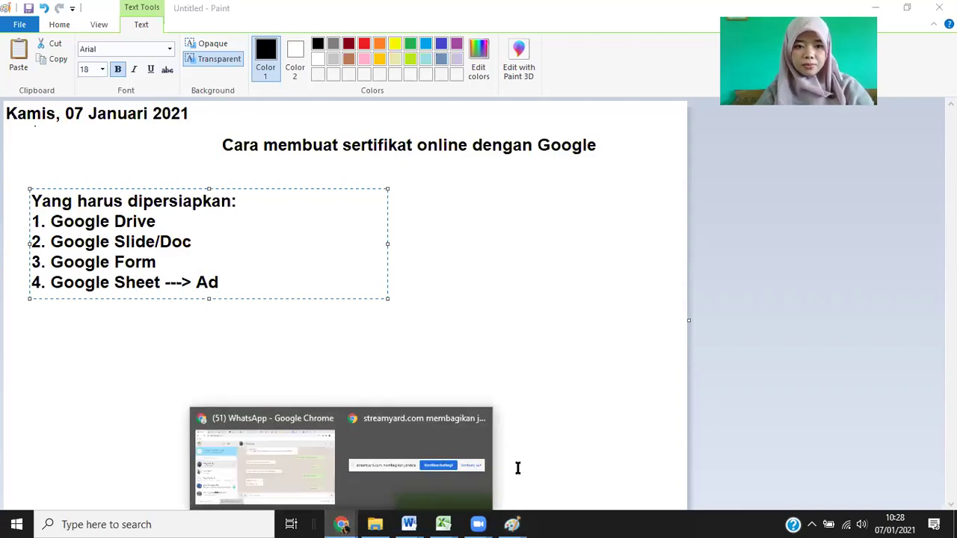
# Complete the fourth item as 'Google Sheet ---> Addon', then switch to Chrome.
pyautogui.click(283, 443)
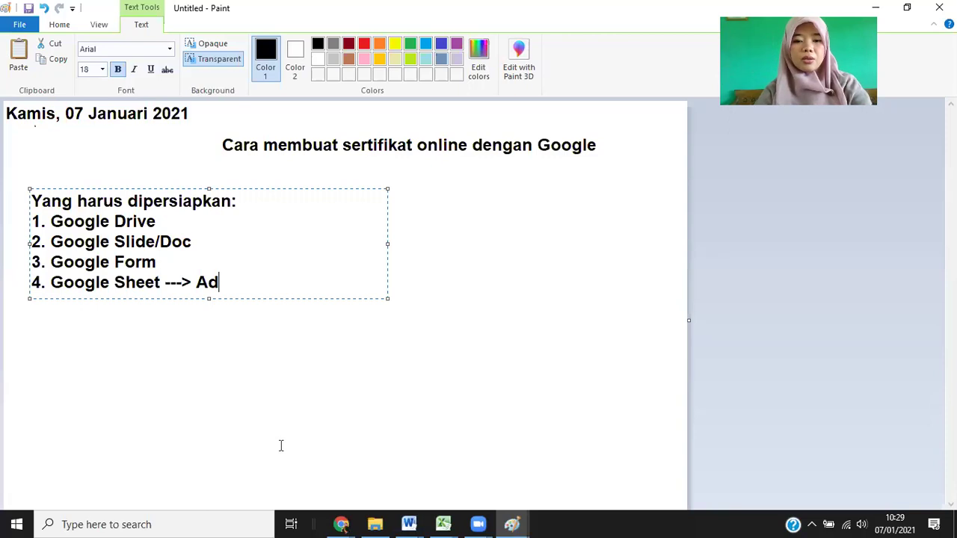
pyautogui.write('ons')
pyautogui.press('BackSpace')
pyautogui.press('BackSpace')
pyautogui.press('BackSpace')
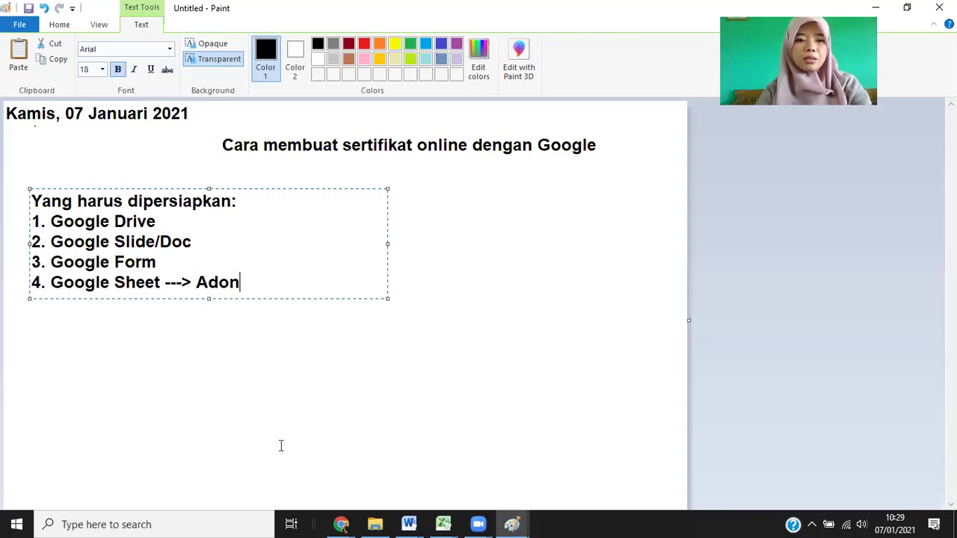
pyautogui.write('s')
pyautogui.press('BackSpace')
pyautogui.write('dons')
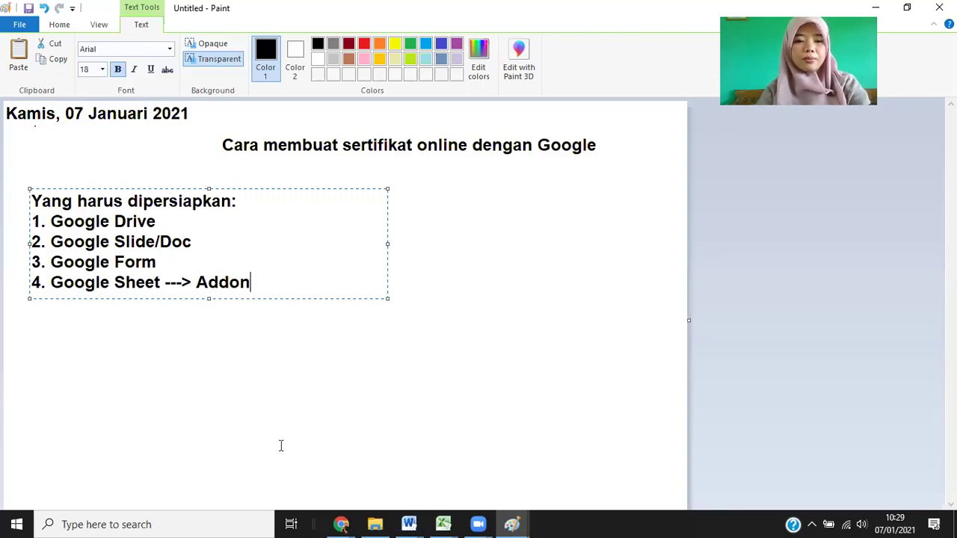
pyautogui.press('BackSpace')
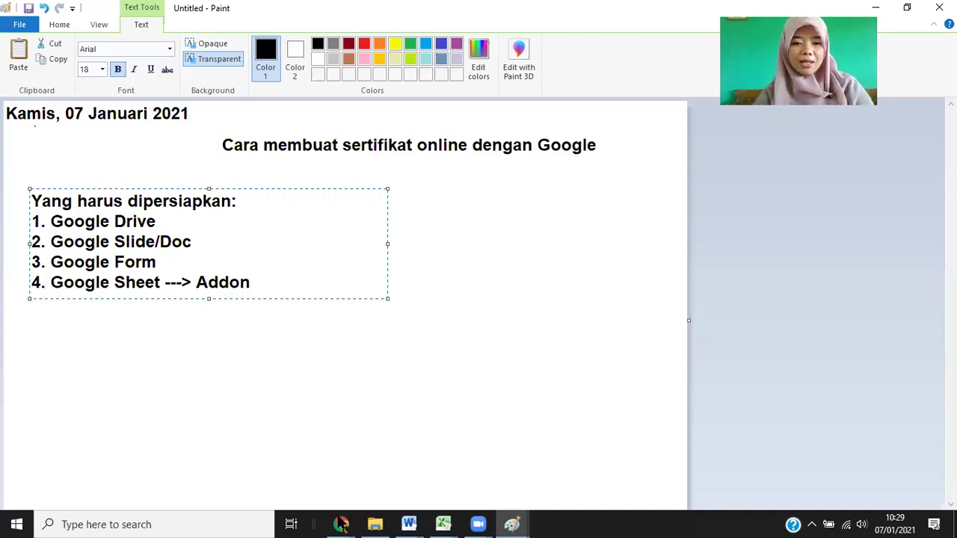
pyautogui.click(341, 524)
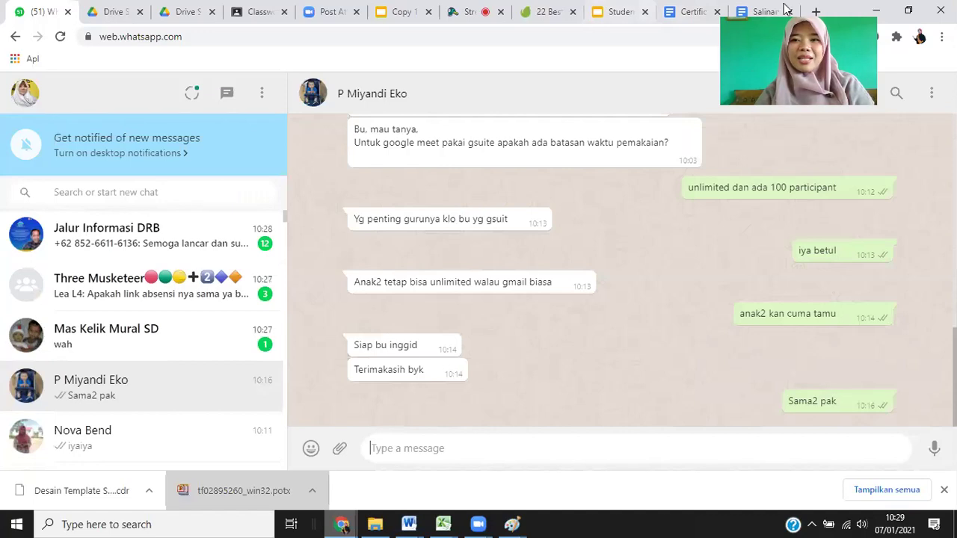
# Jump to Chrome's last tab, open a new tab, and switch to the Google Drive tab.
pyautogui.hotkey('ctrl', '9')
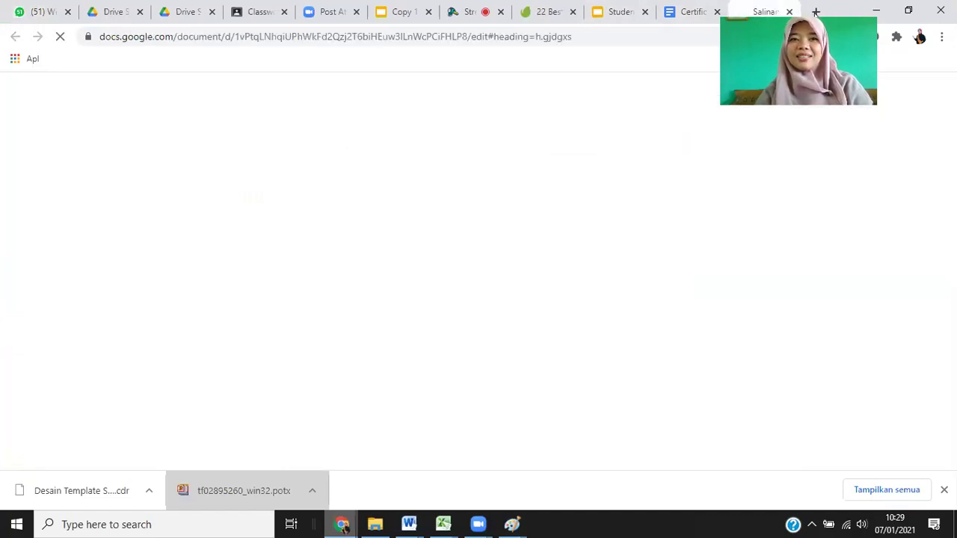
pyautogui.click(816, 12)
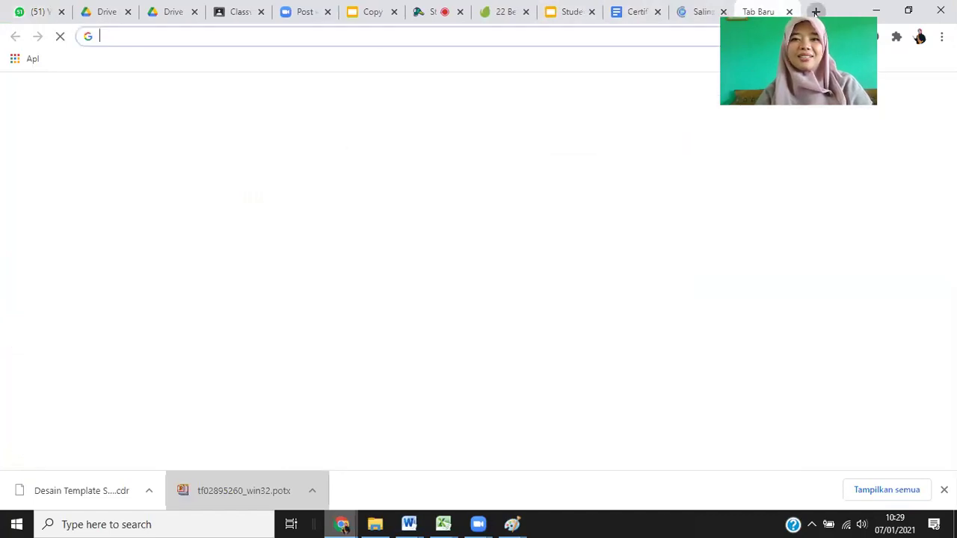
pyautogui.click(107, 18)
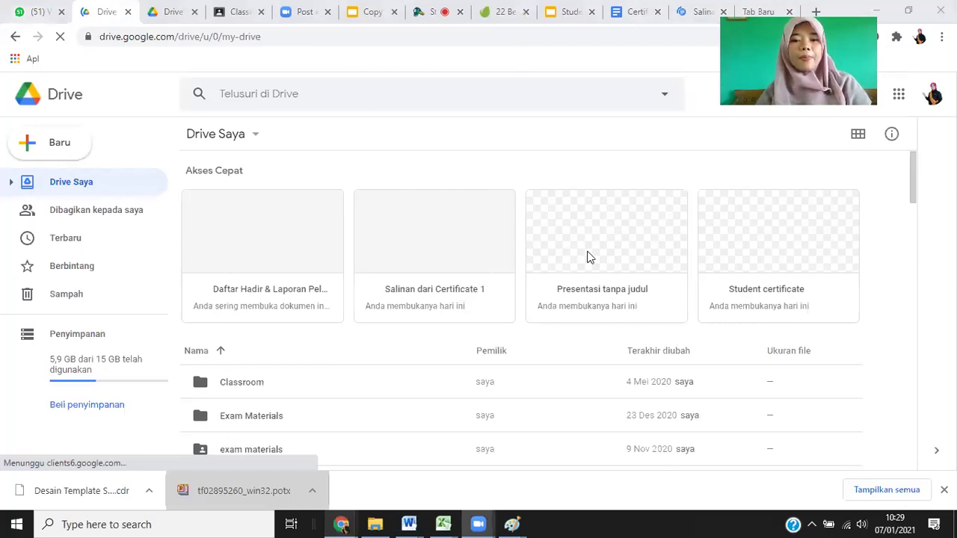
# Open the 'Daftar Hadir & Laporan Pelatihan' spreadsheet from Quick Access.
pyautogui.click(257, 258)
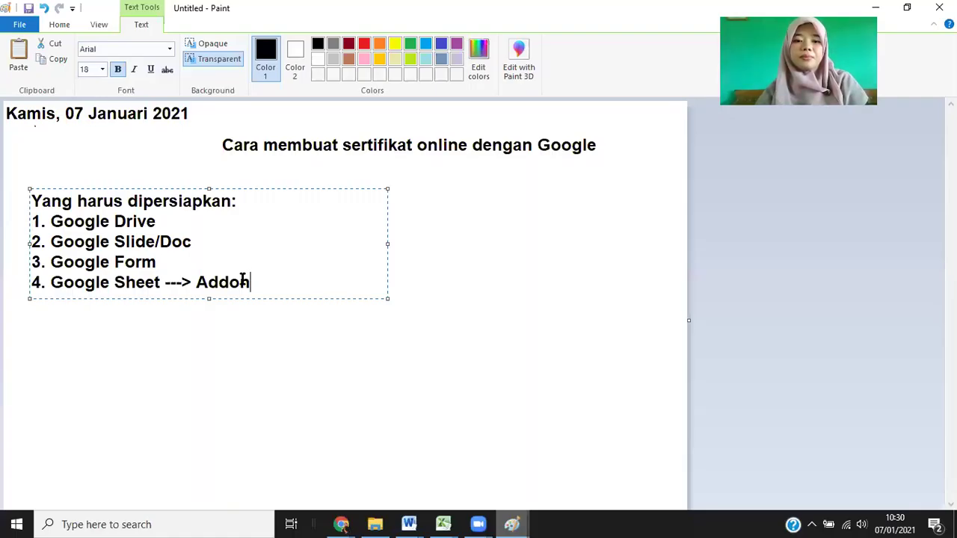
# Bring the Daftar Hadir spreadsheet window forward, then return to the Paint list.
pyautogui.moveTo(340, 523)
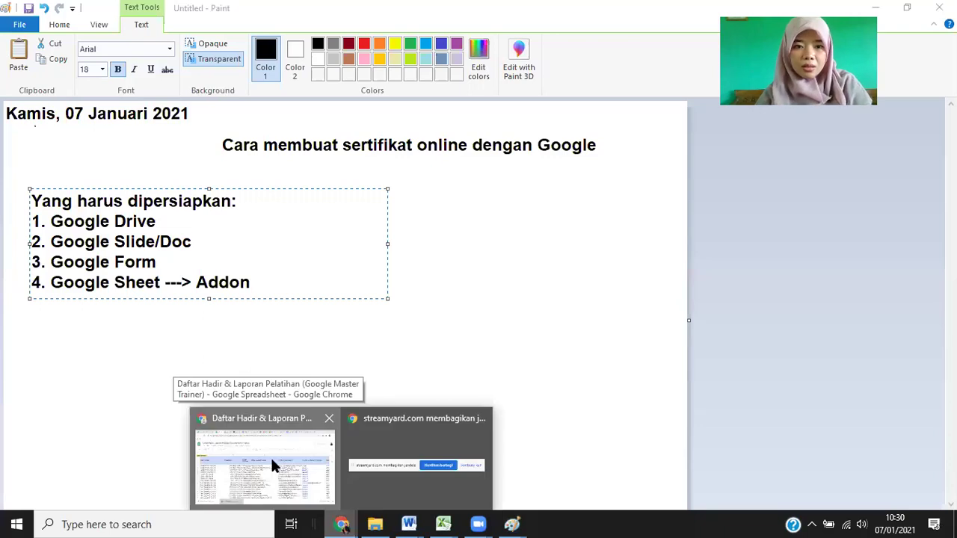
pyautogui.click(274, 461)
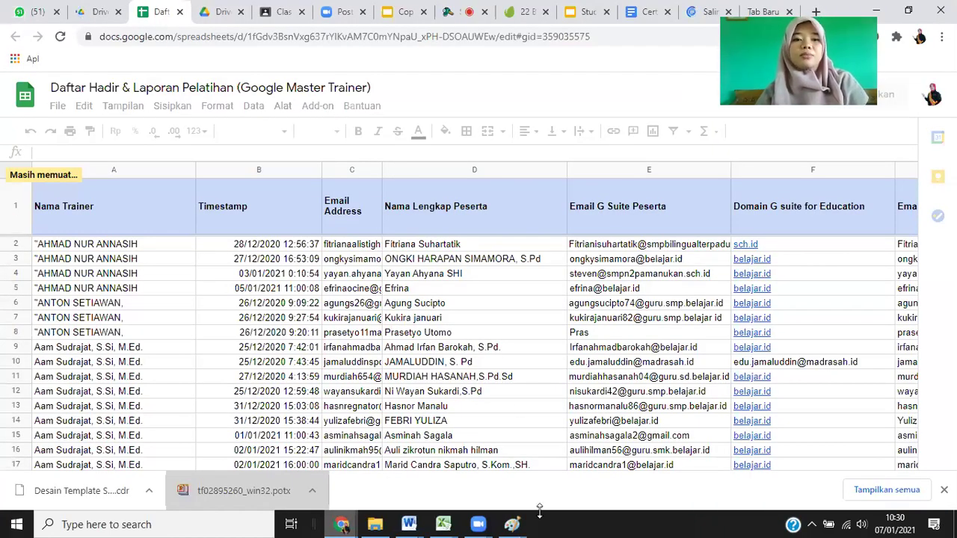
pyautogui.click(512, 524)
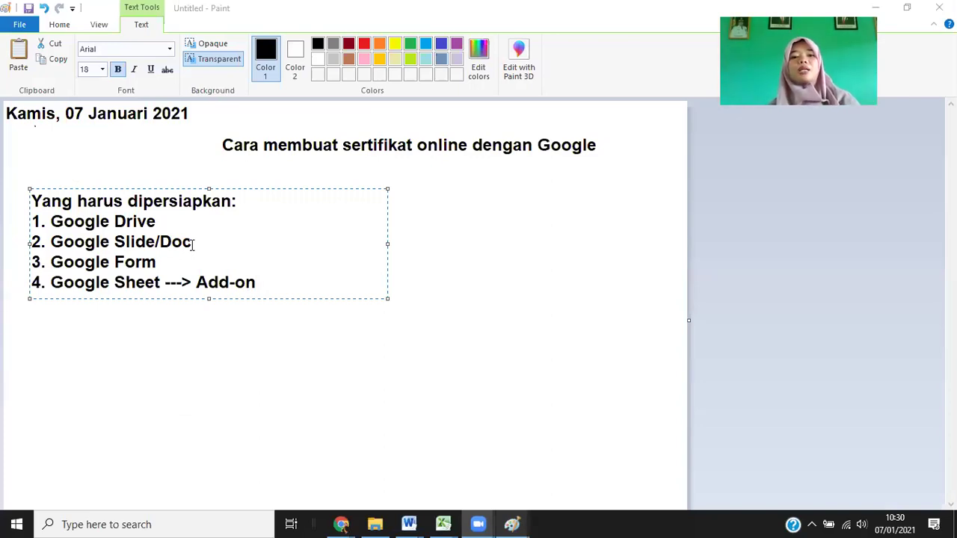
# Append '=autocrat' after 'Add-on' on the fourth item and commit the text.
pyautogui.click(267, 290)
pyautogui.write('=')
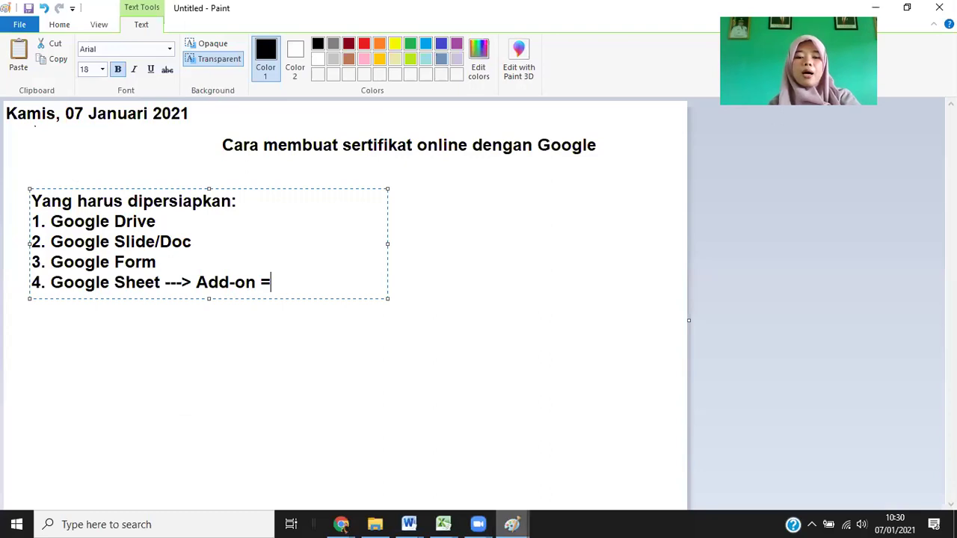
pyautogui.write('autocrat')
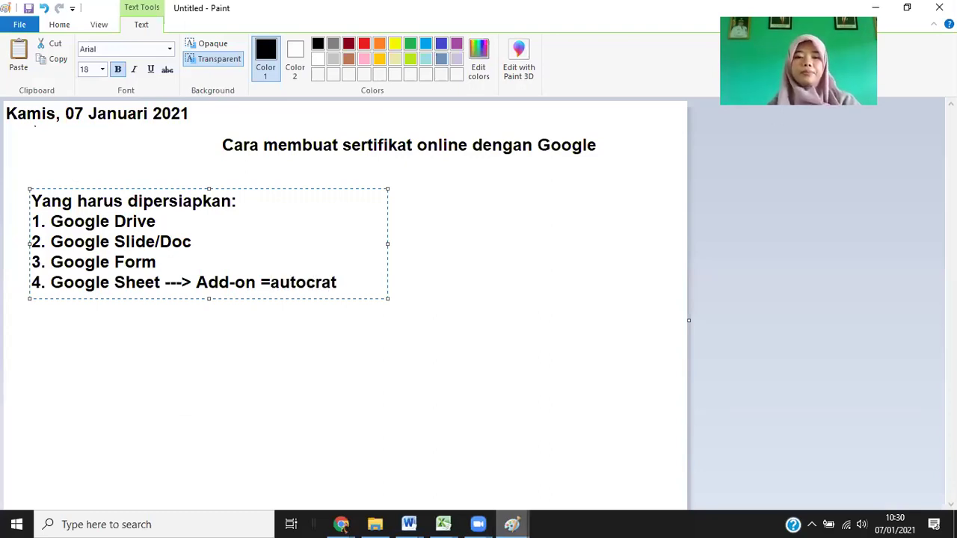
pyautogui.click(405, 346)
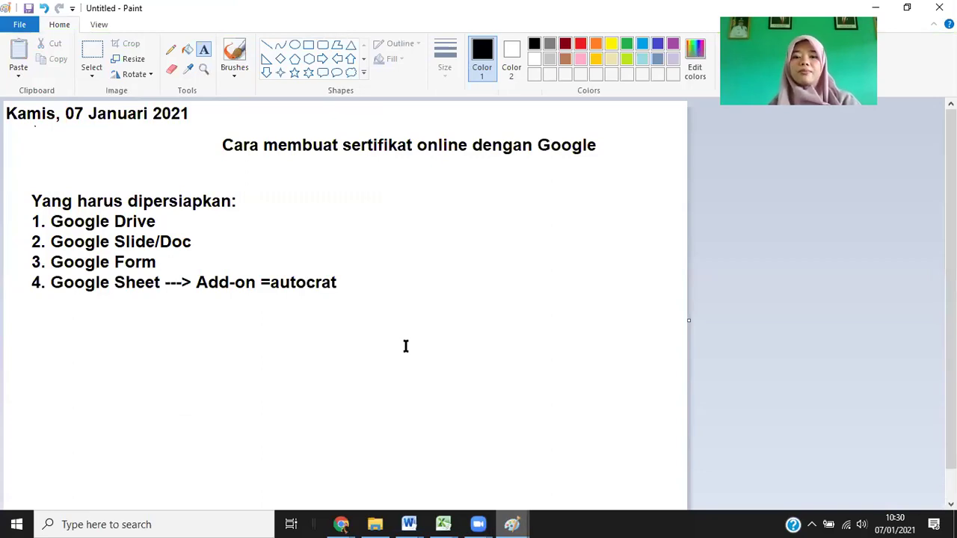
pyautogui.click(478, 524)
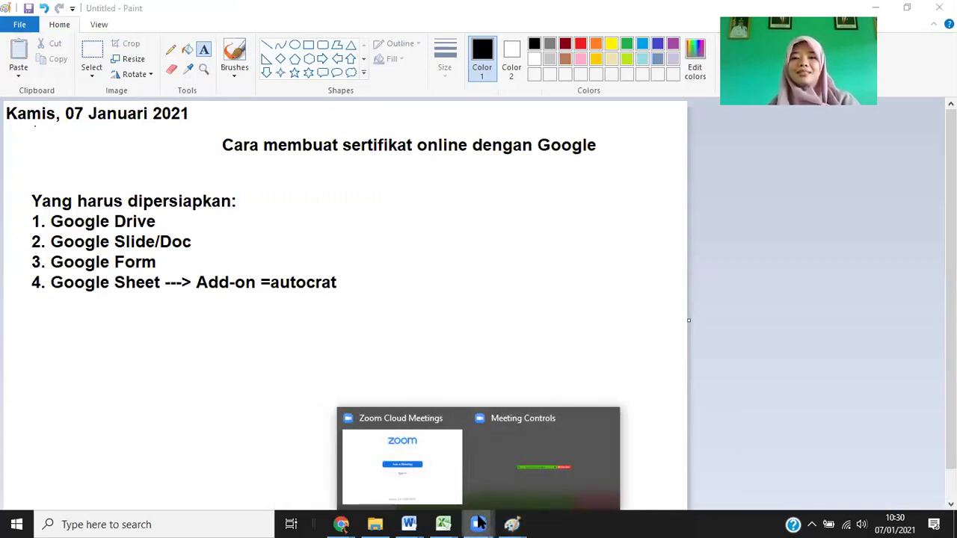
pyautogui.click(403, 456)
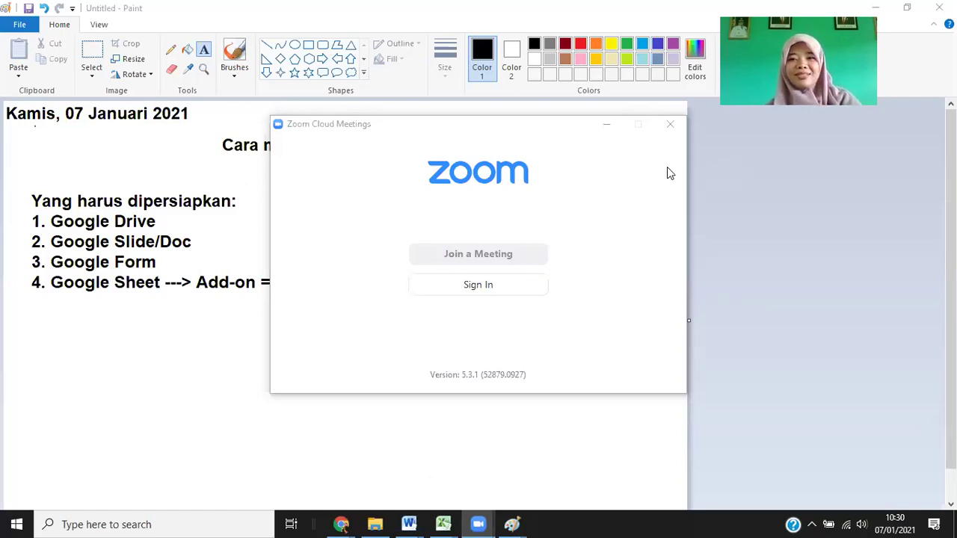
pyautogui.click(606, 125)
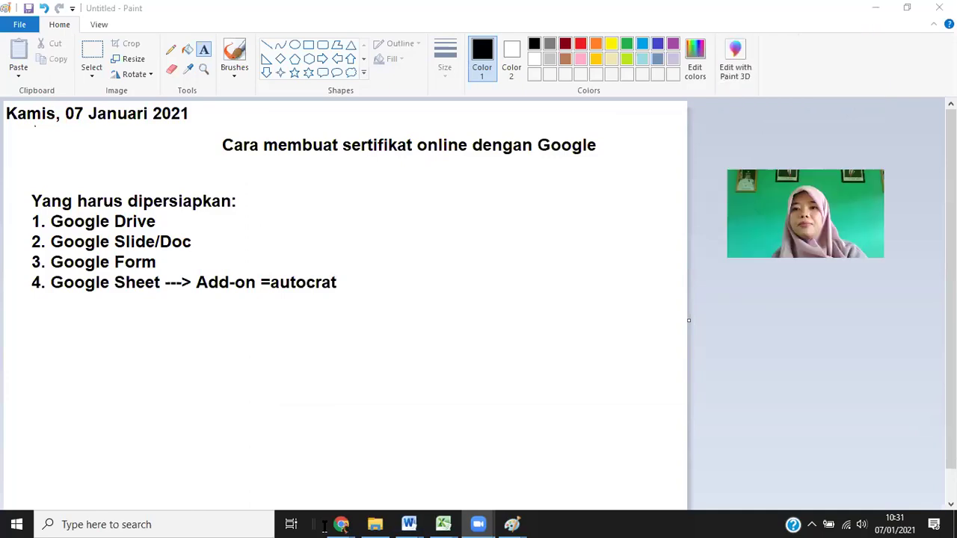
# In Chrome's new tab, switch the Google homepage to the school belajar.id account.
pyautogui.hotkey('alt', 'Tab')
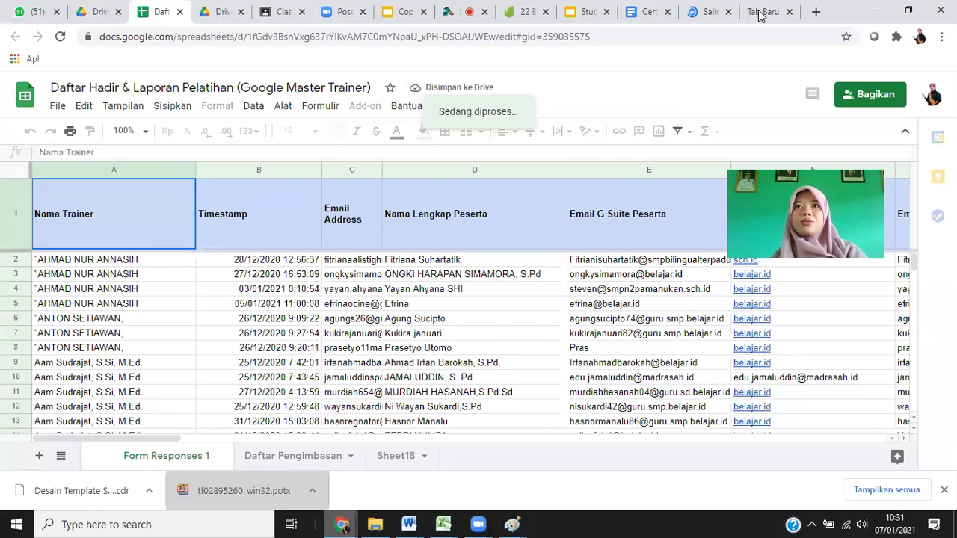
pyautogui.click(760, 14)
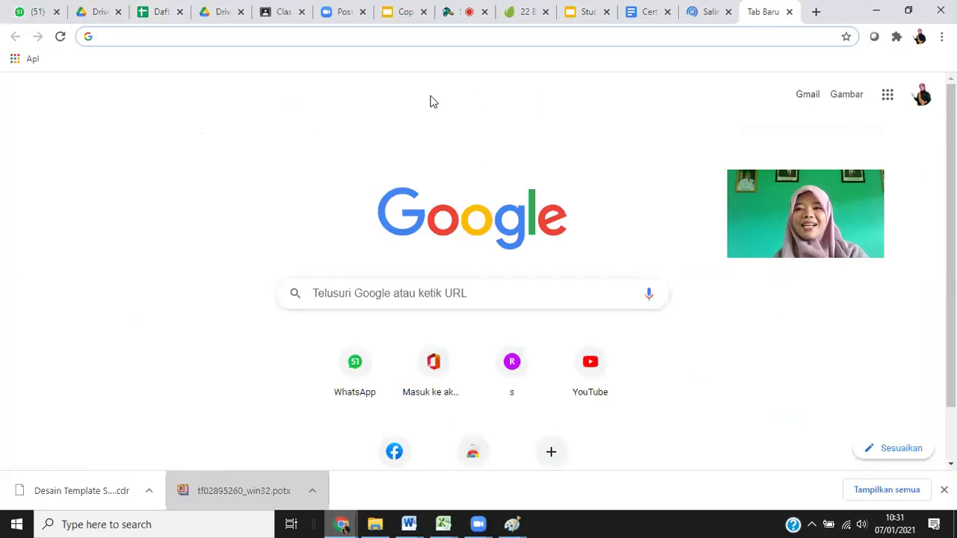
pyautogui.click(888, 98)
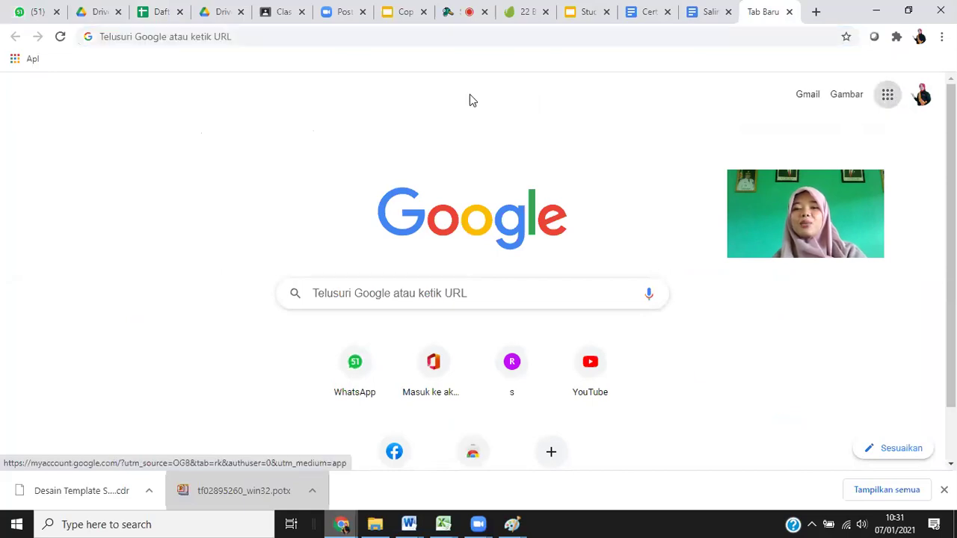
pyautogui.click(882, 97)
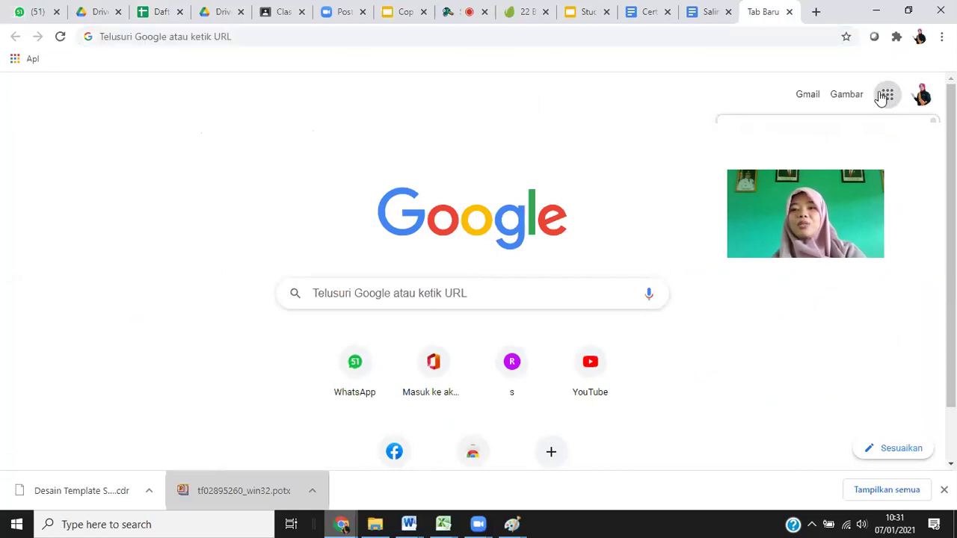
pyautogui.click(924, 97)
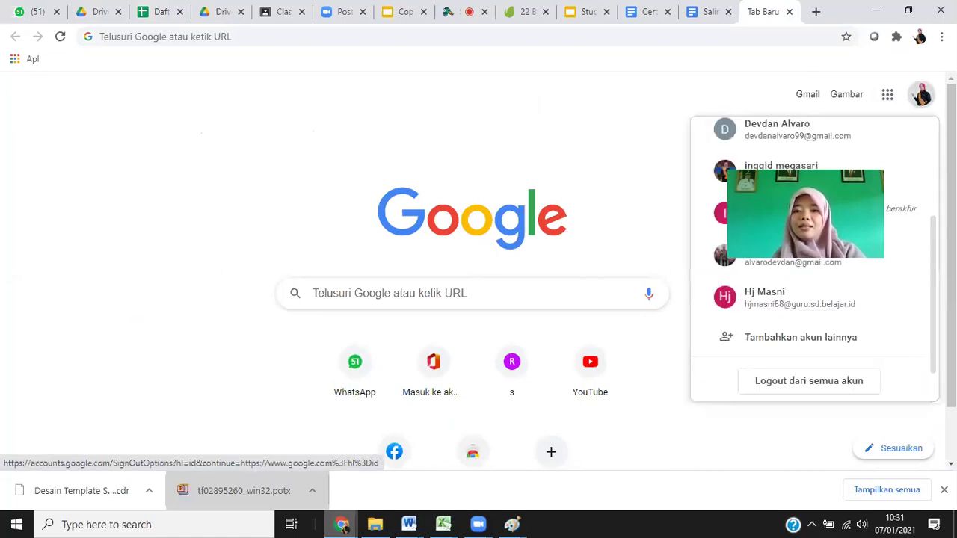
pyautogui.scroll(2, 814, 258)
pyautogui.scroll(1, 786, 304)
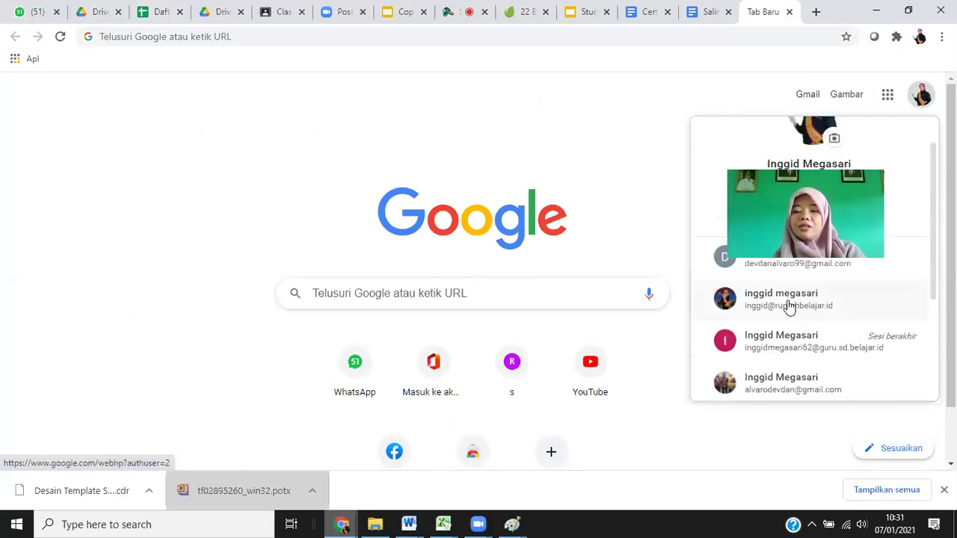
pyautogui.click(786, 304)
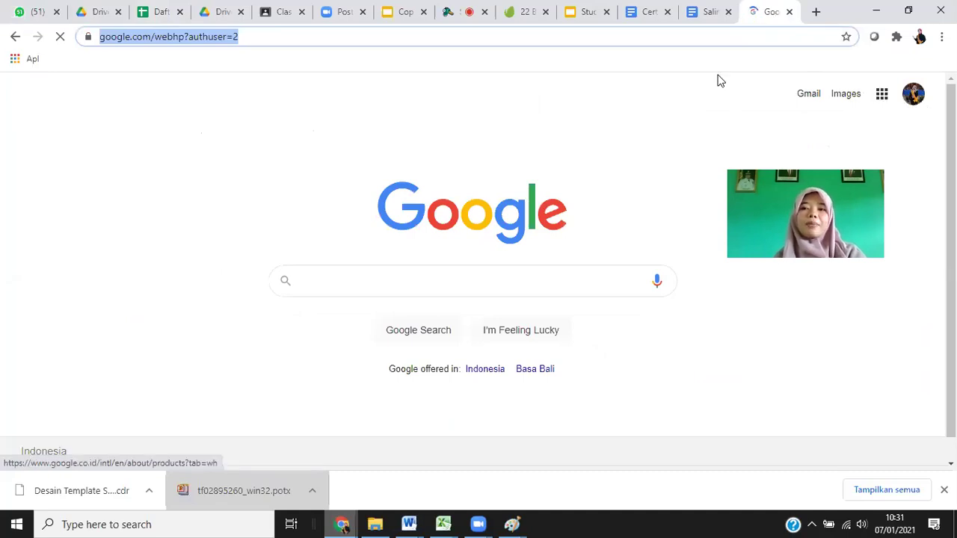
# Launch Google Drive from the Google apps grid to reach the school account's My Drive.
pyautogui.click(882, 97)
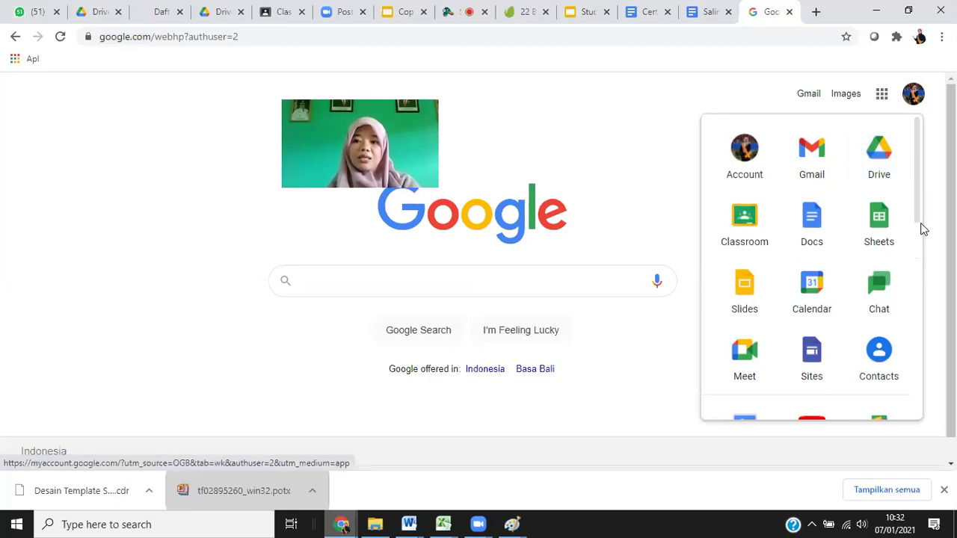
pyautogui.scroll(-6, 922, 256)
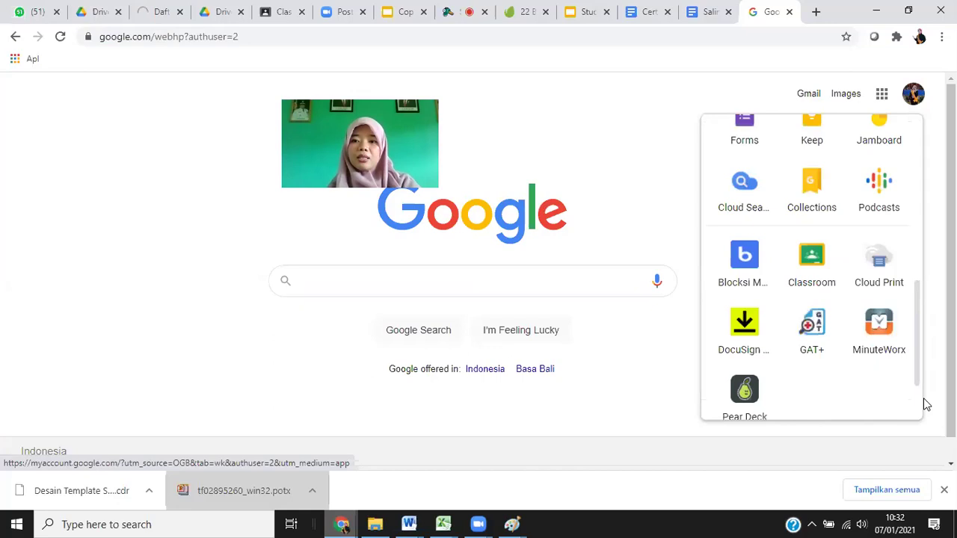
pyautogui.scroll(2, 929, 254)
pyautogui.scroll(4, 926, 213)
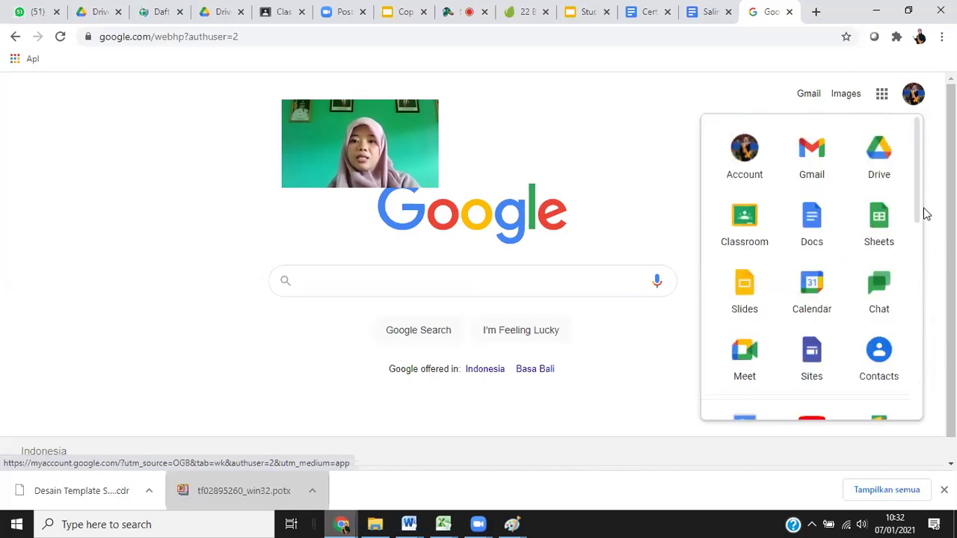
pyautogui.scroll(-1, 736, 273)
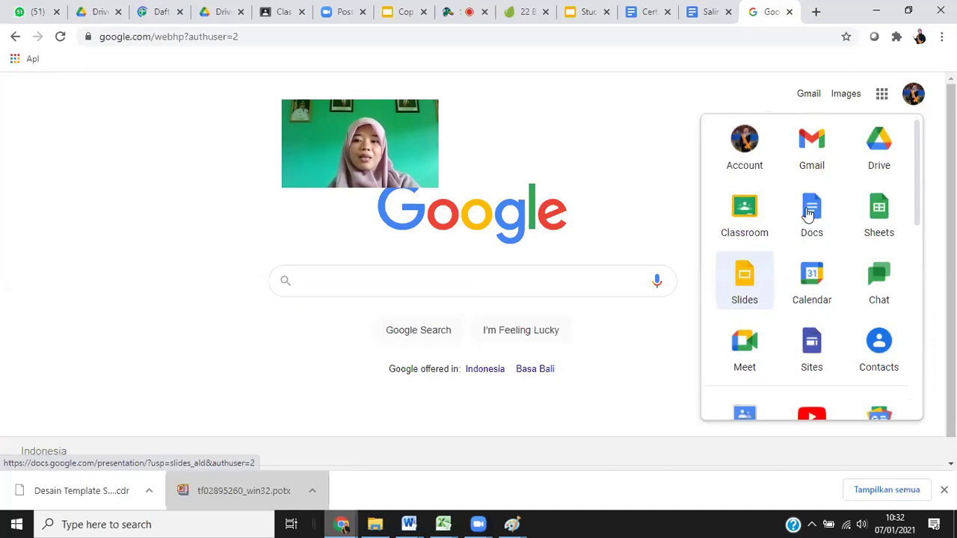
pyautogui.scroll(-2, 918, 171)
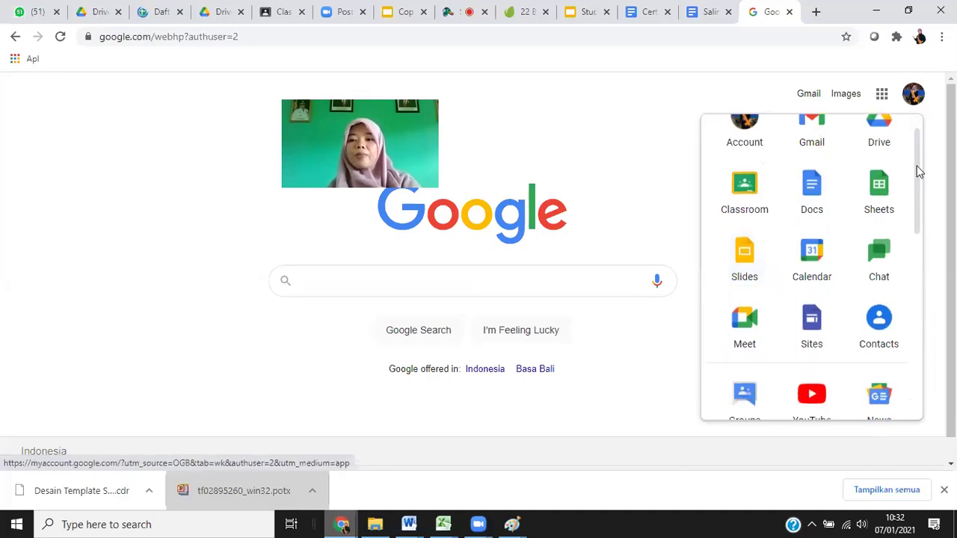
pyautogui.scroll(1, 922, 179)
pyautogui.scroll(-3, 925, 200)
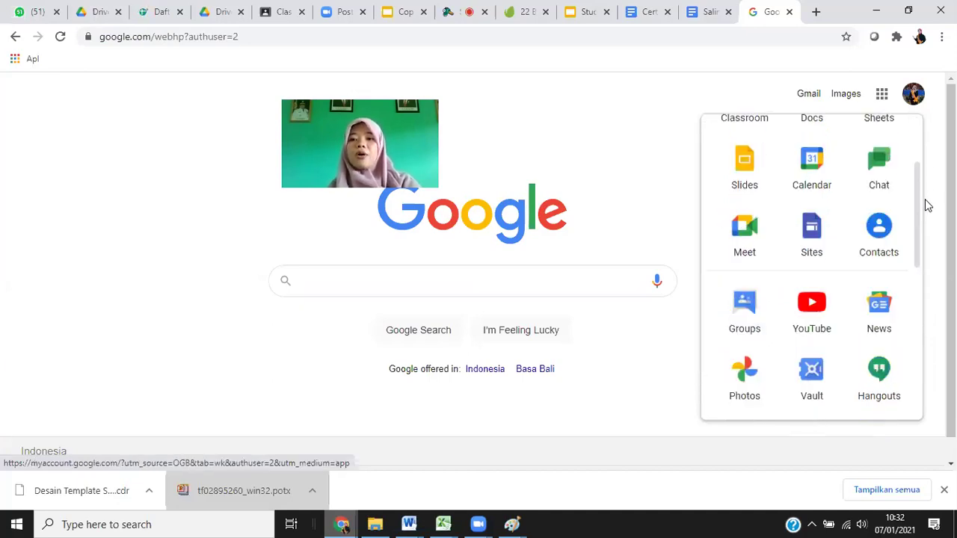
pyautogui.scroll(4, 886, 160)
pyautogui.click(873, 160)
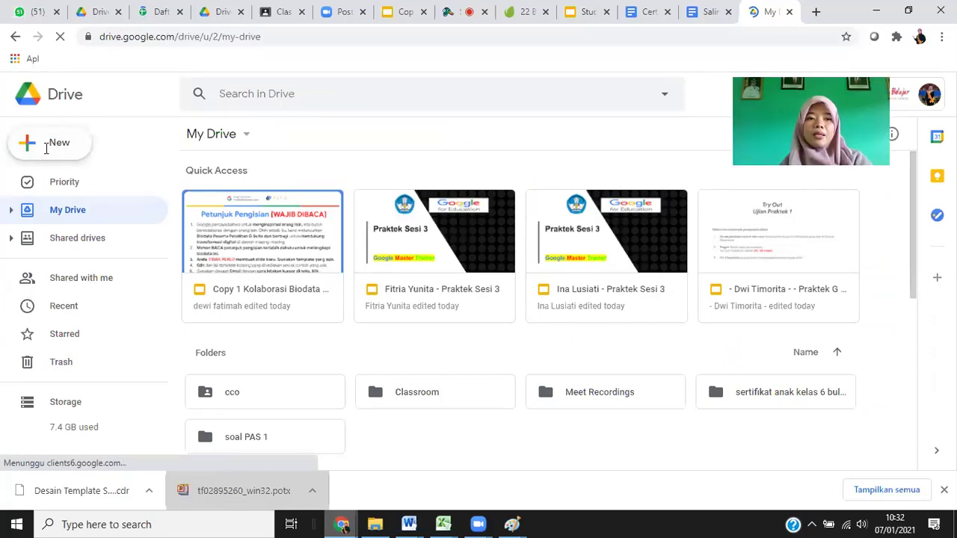
# Open Google Drive's New menu in My Drive.
pyautogui.click(95, 146)
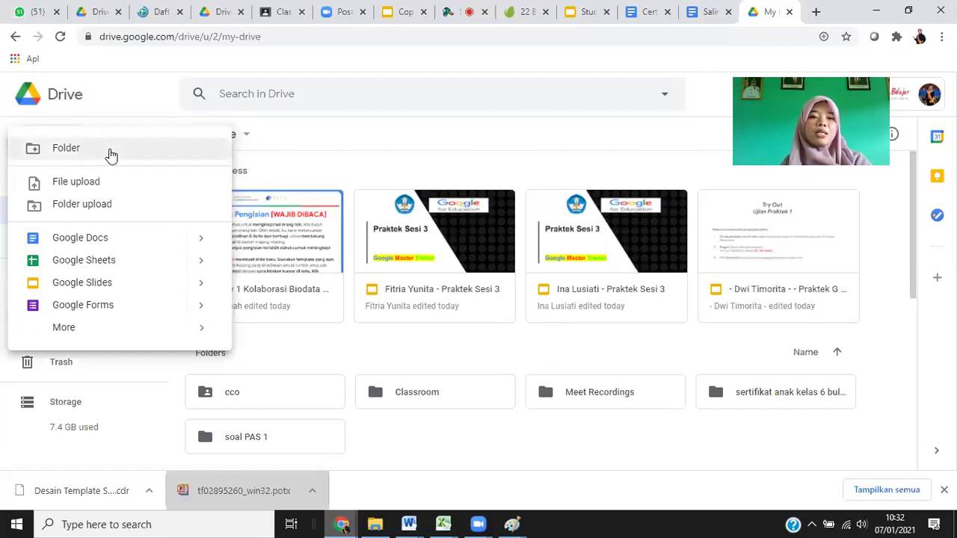
# Create a new folder, changing 'Sertifikat Kelas 6 T.A 2020/2021' to 'Sertifikat Pelatihan'.
pyautogui.click(66, 148)
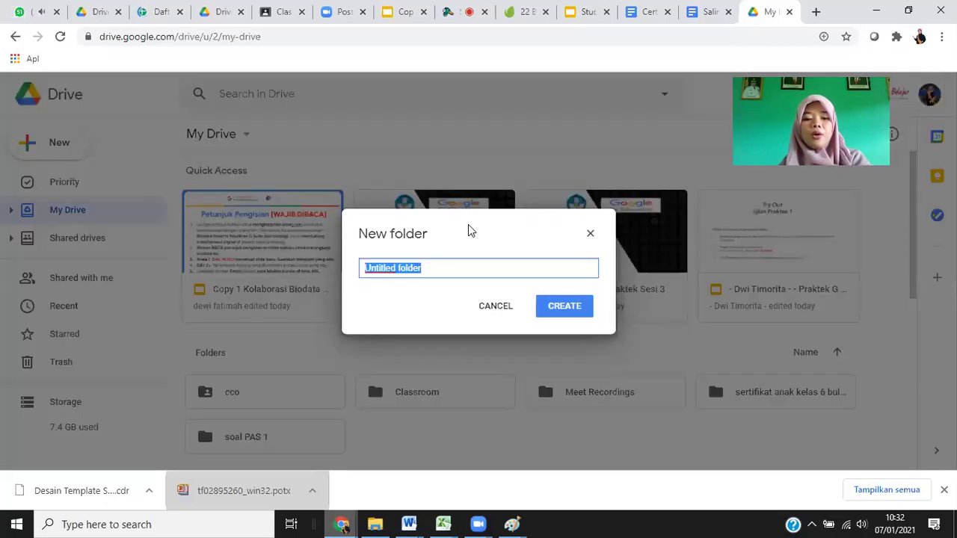
pyautogui.write('Ser')
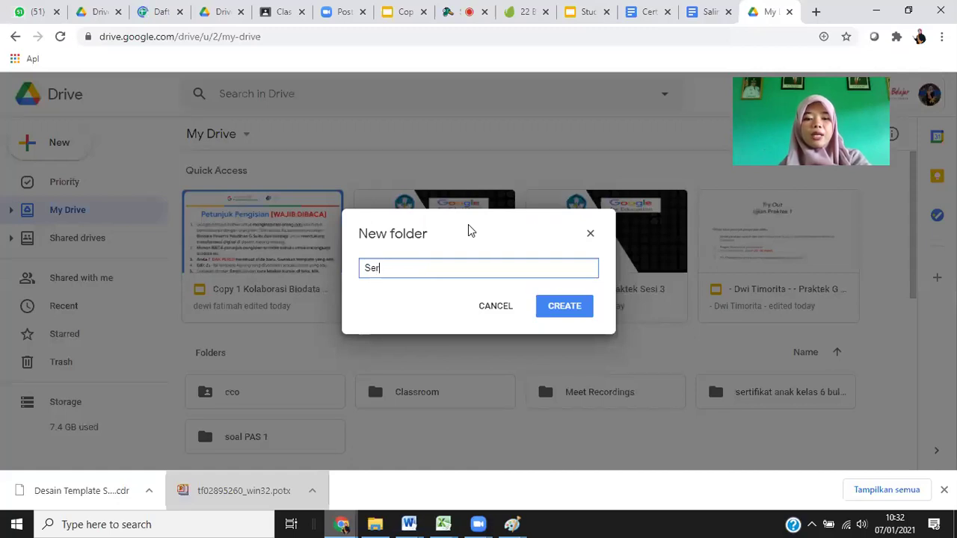
pyautogui.write('tifikat ')
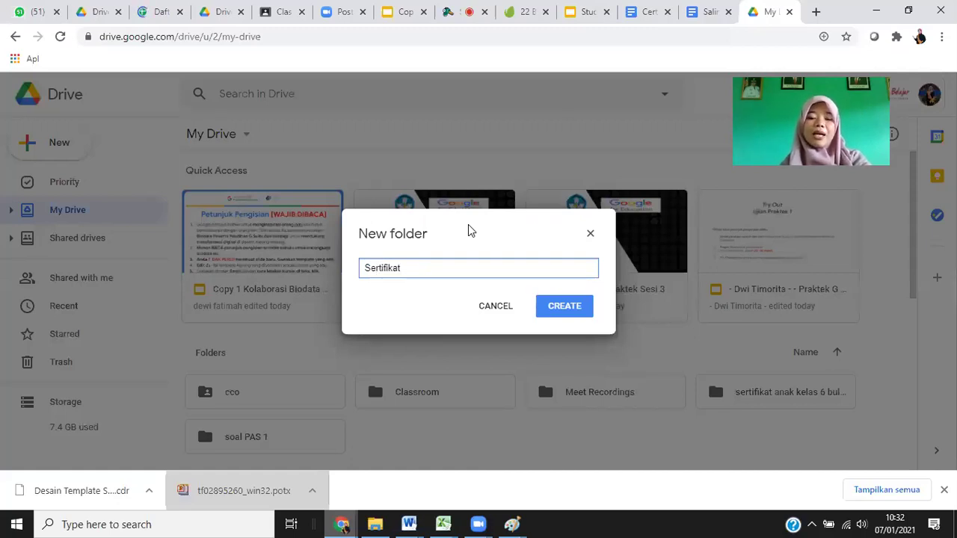
pyautogui.write('Kelas ')
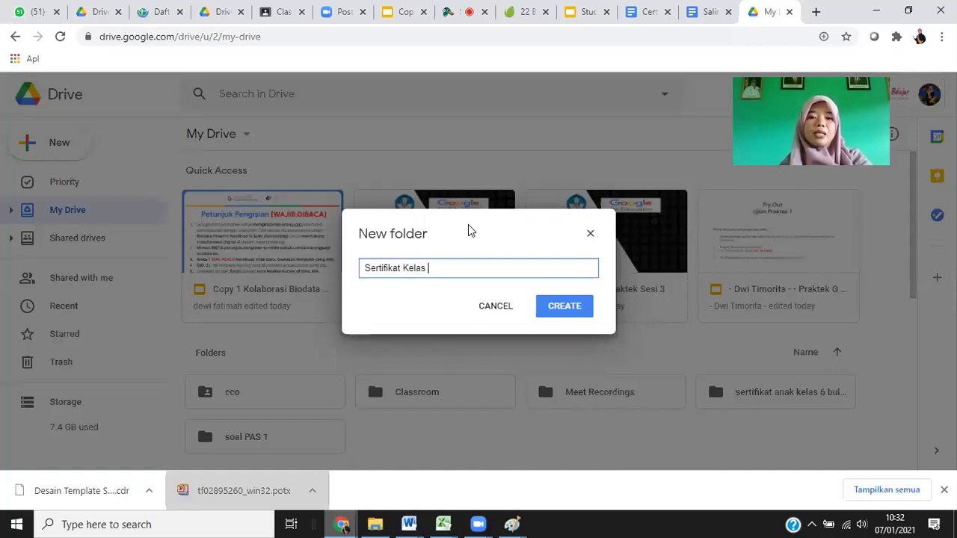
pyautogui.write('6 ')
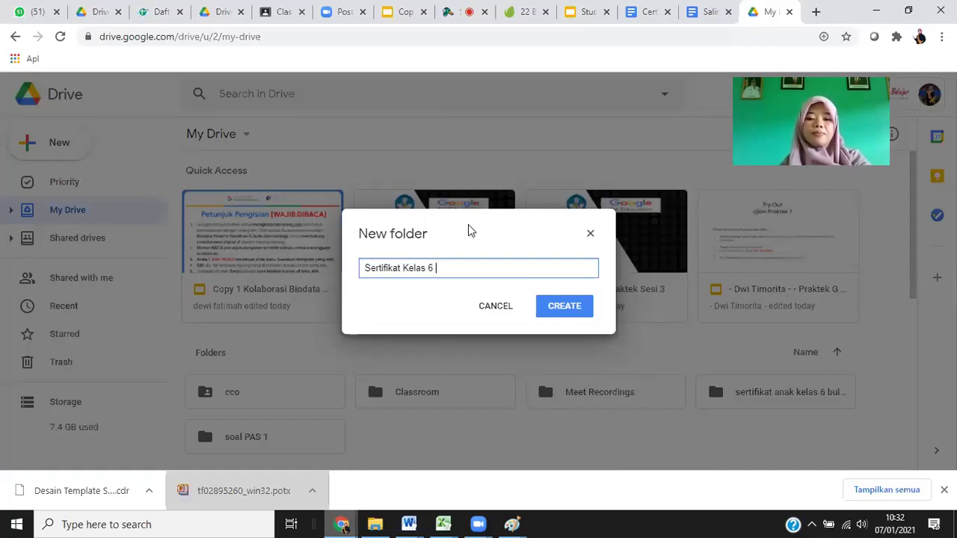
pyautogui.write('T')
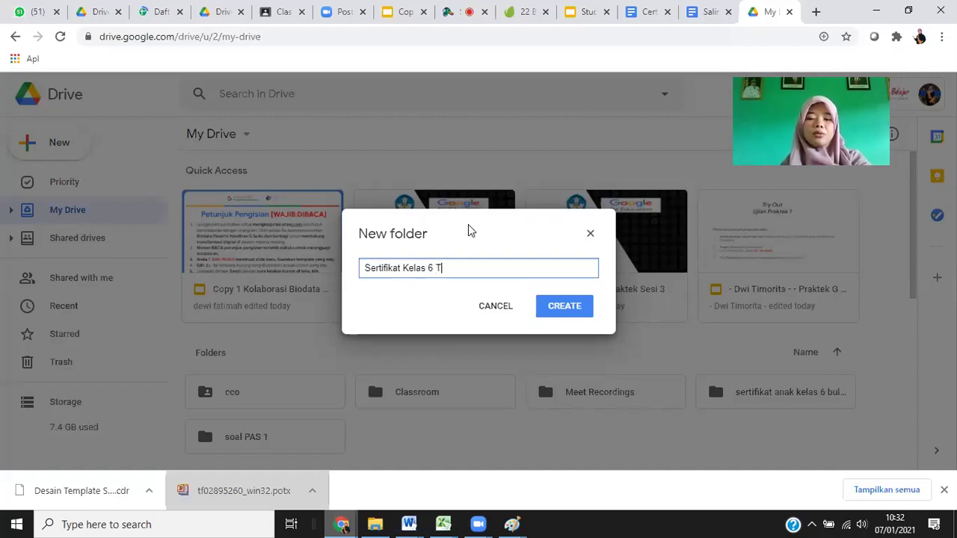
pyautogui.write('.A')
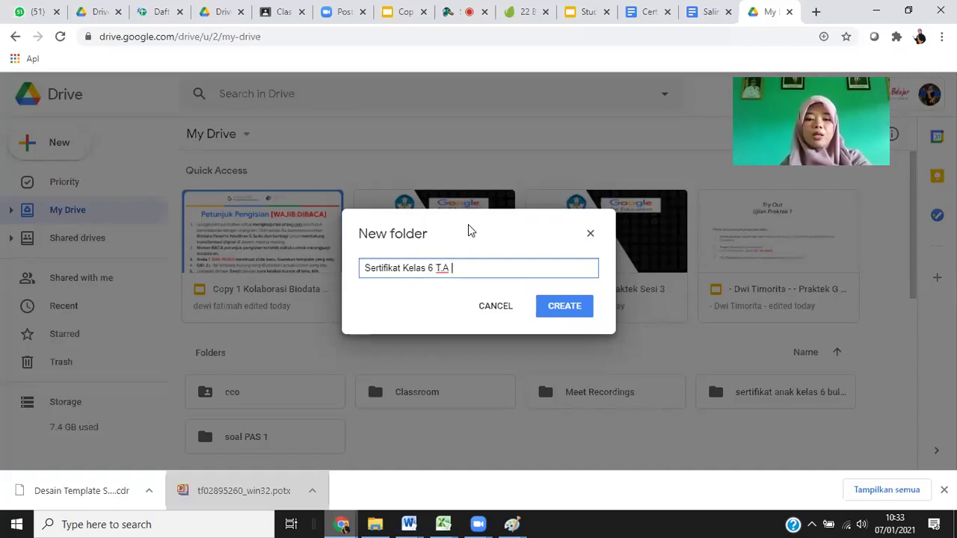
pyautogui.write(' 2020')
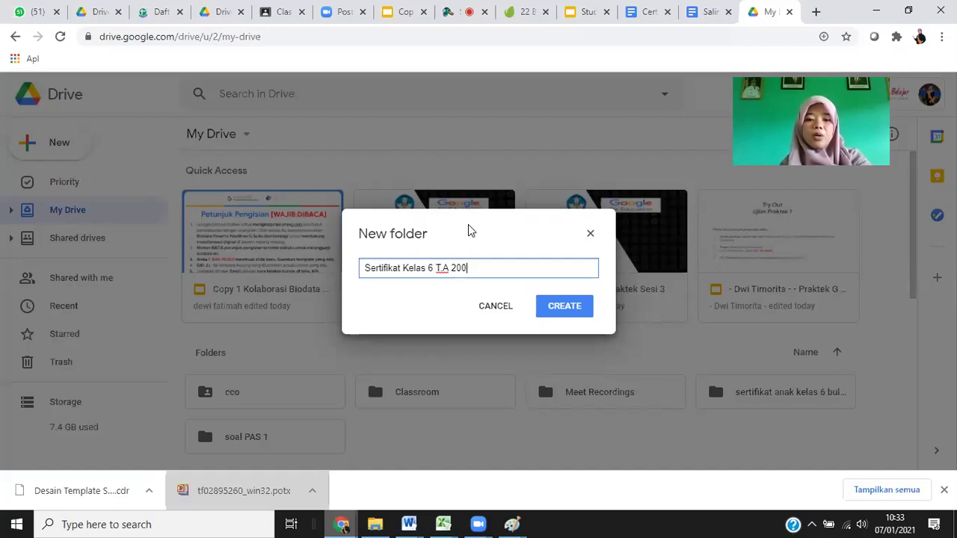
pyautogui.write('/202')
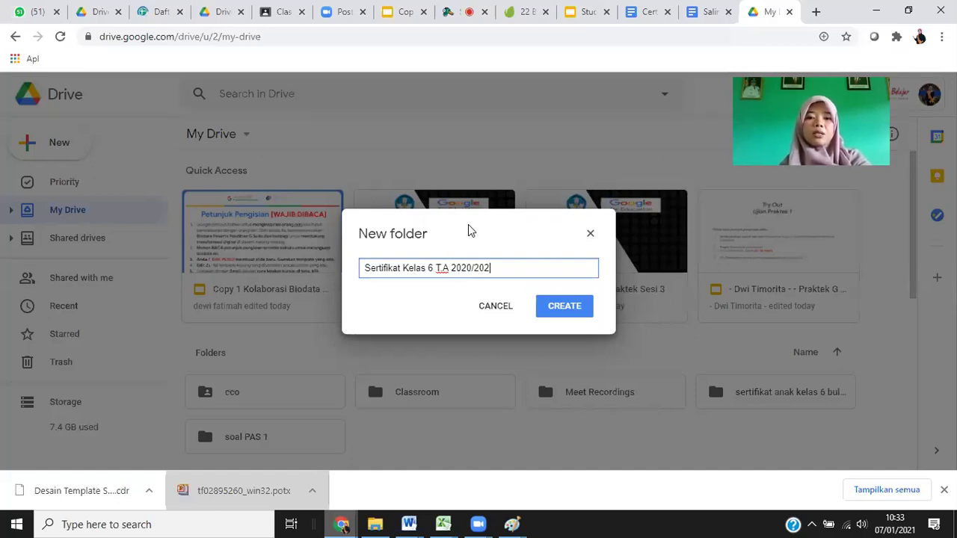
pyautogui.write('1')
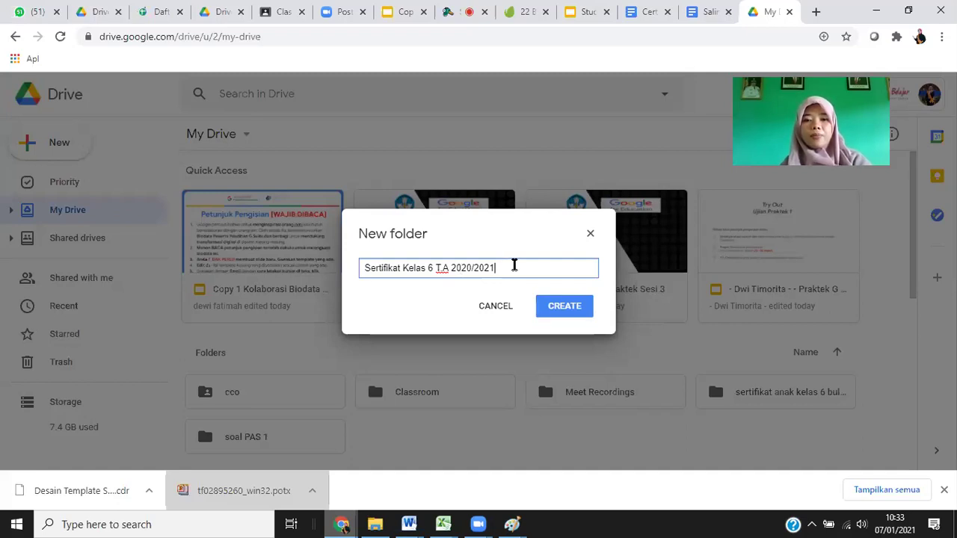
pyautogui.keyDown('shift'); pyautogui.click(415, 267); pyautogui.keyUp('shift')
pyautogui.keyDown('shift'); pyautogui.click(405, 267); pyautogui.keyUp('shift')
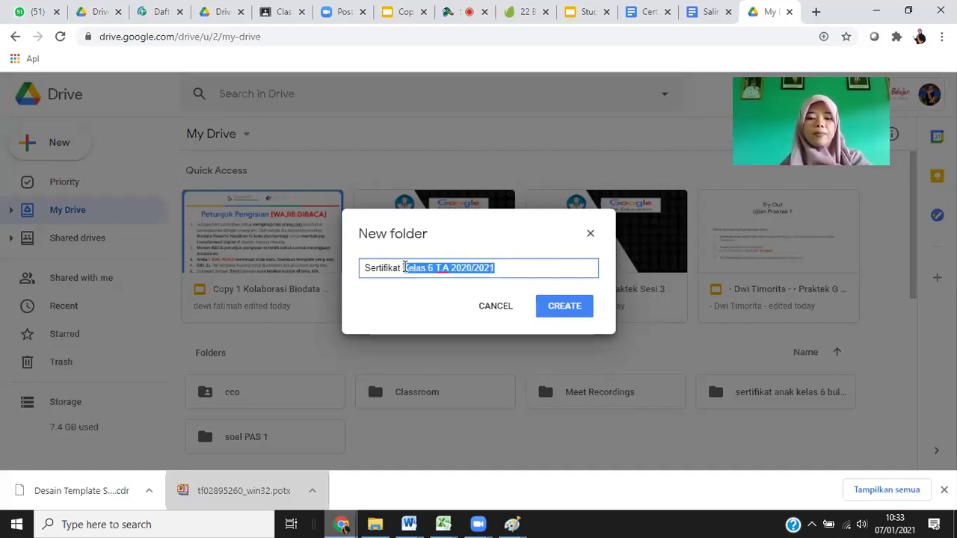
pyautogui.write('Pelatihan')
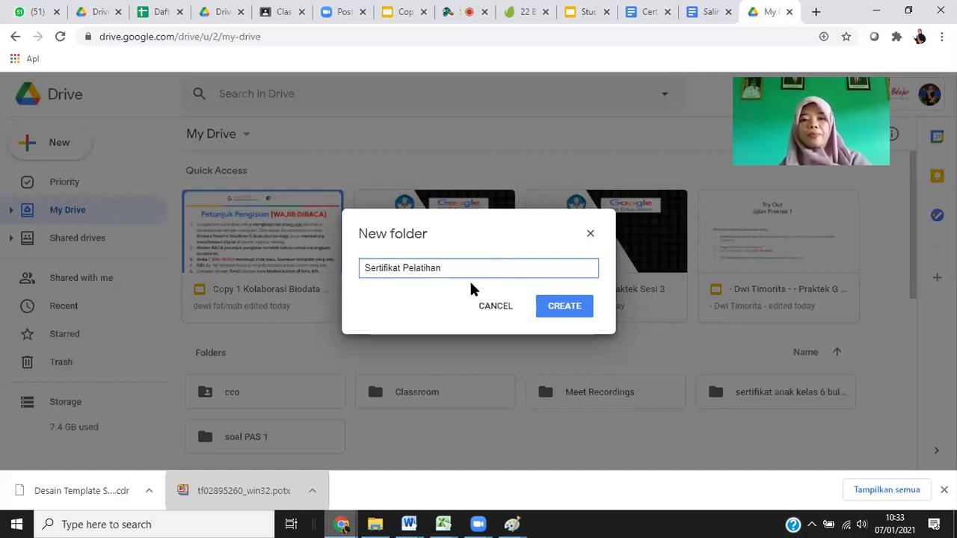
pyautogui.press('Return')
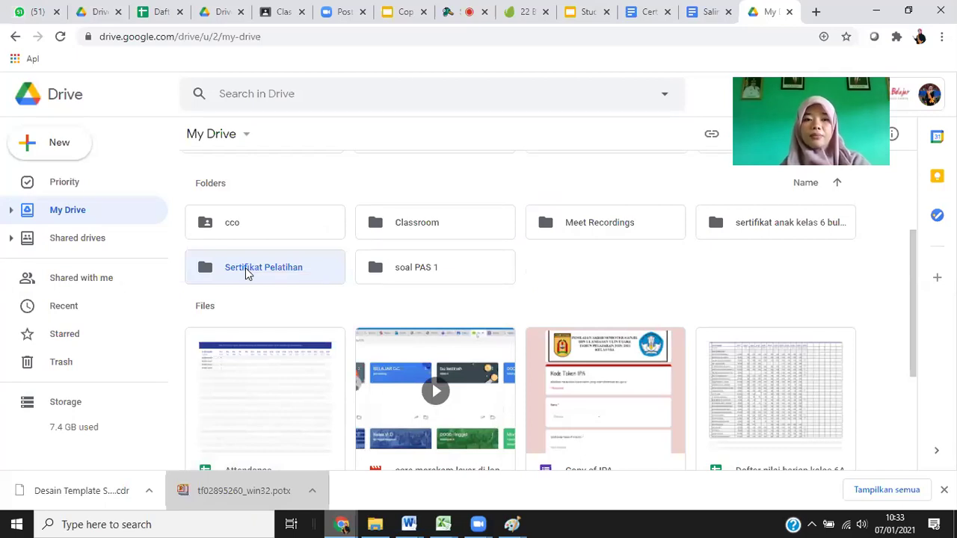
# Open the empty Sertifikat Pelatihan folder and bring up its New menu.
pyautogui.doubleClick(247, 268)
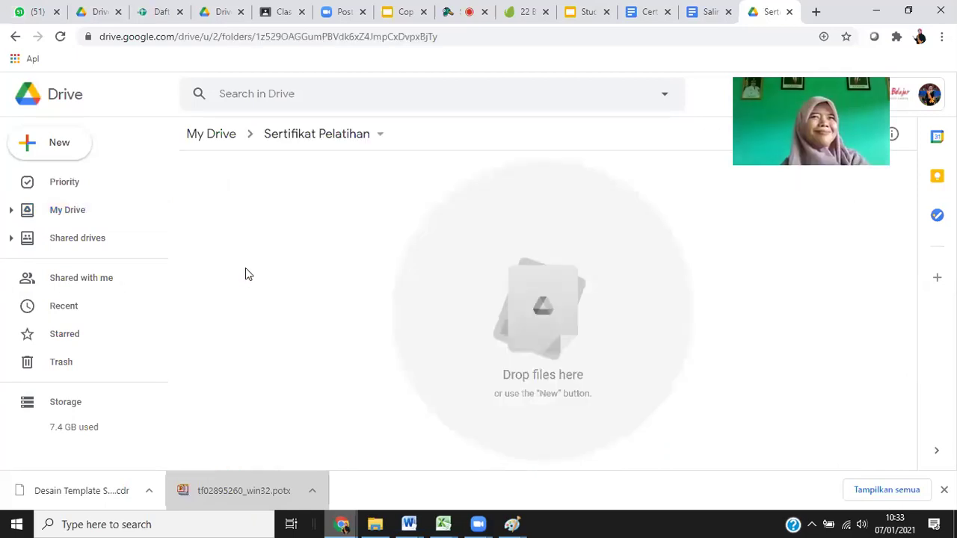
pyautogui.click(47, 155)
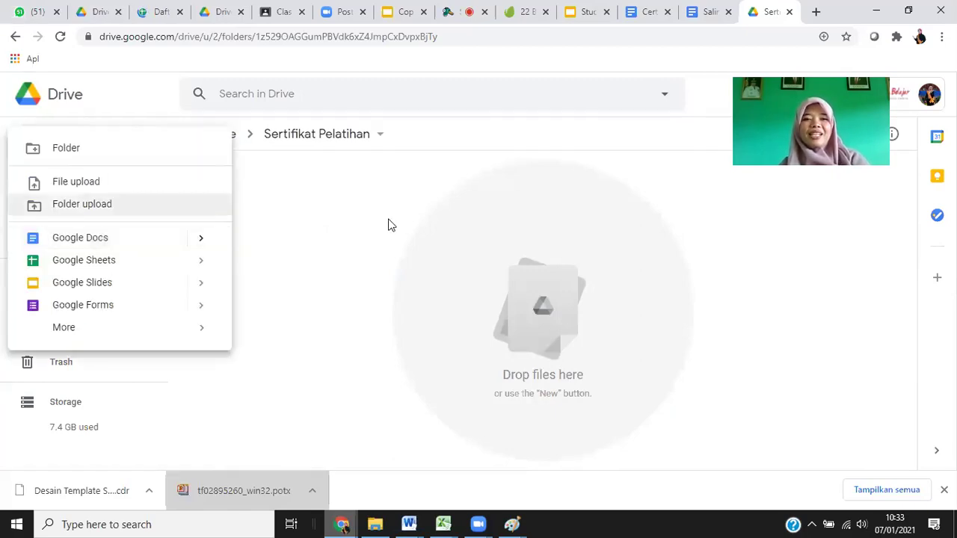
pyautogui.click(238, 155)
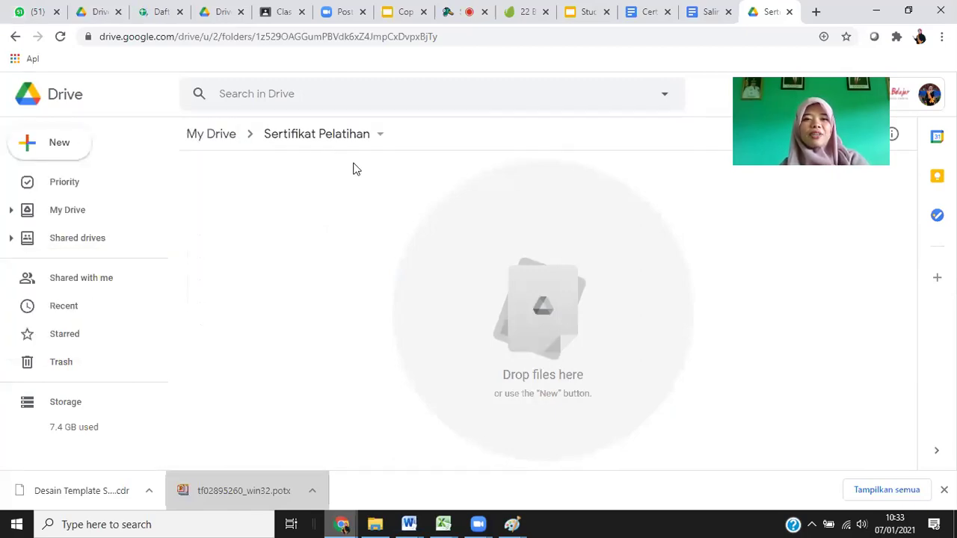
pyautogui.click(57, 152)
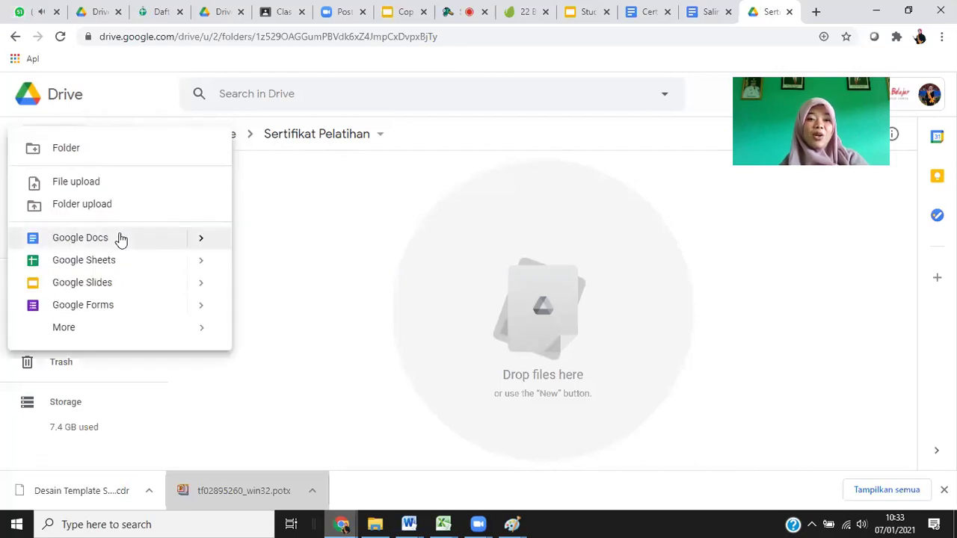
pyautogui.moveTo(203, 240)
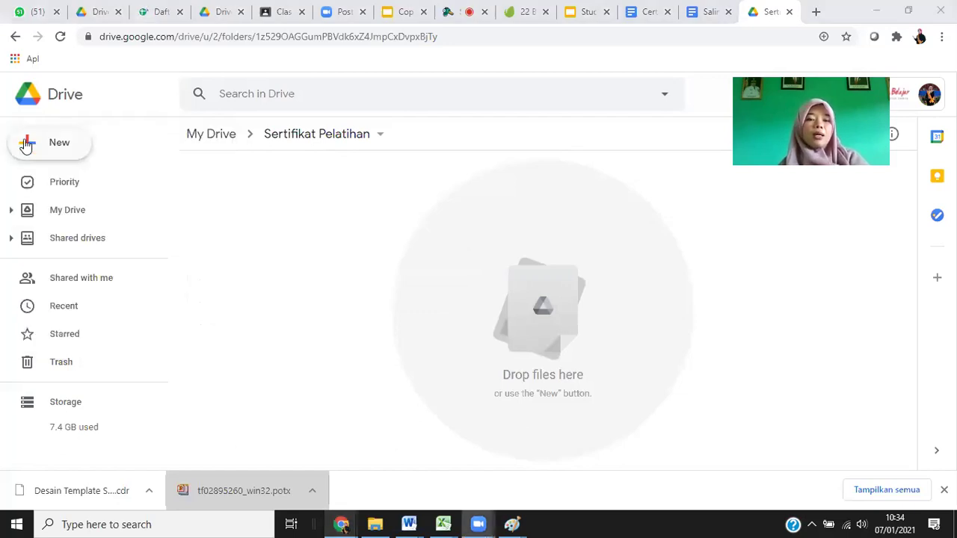
# Dismiss the New menu and switch to the Tuts+ Google Docs certificate templates article.
pyautogui.click(26, 144)
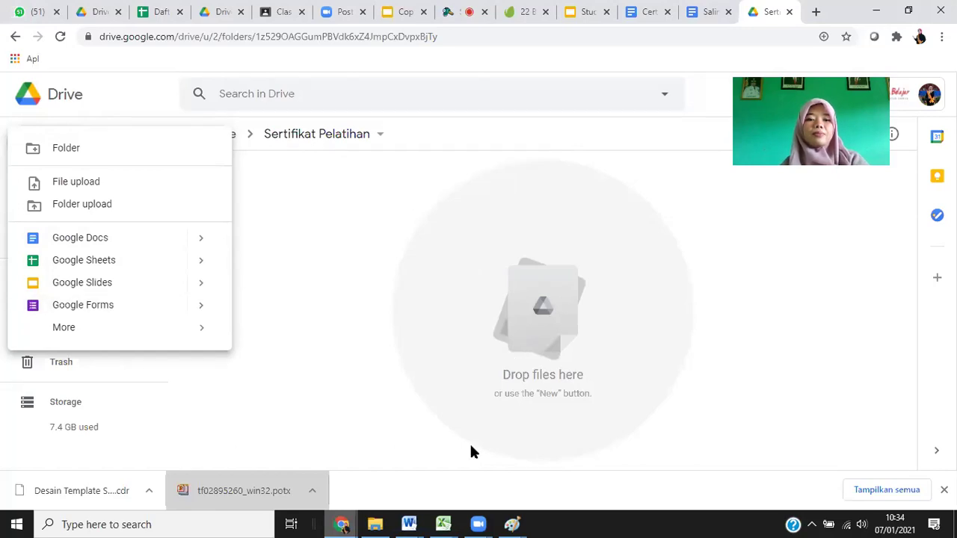
pyautogui.click(462, 111)
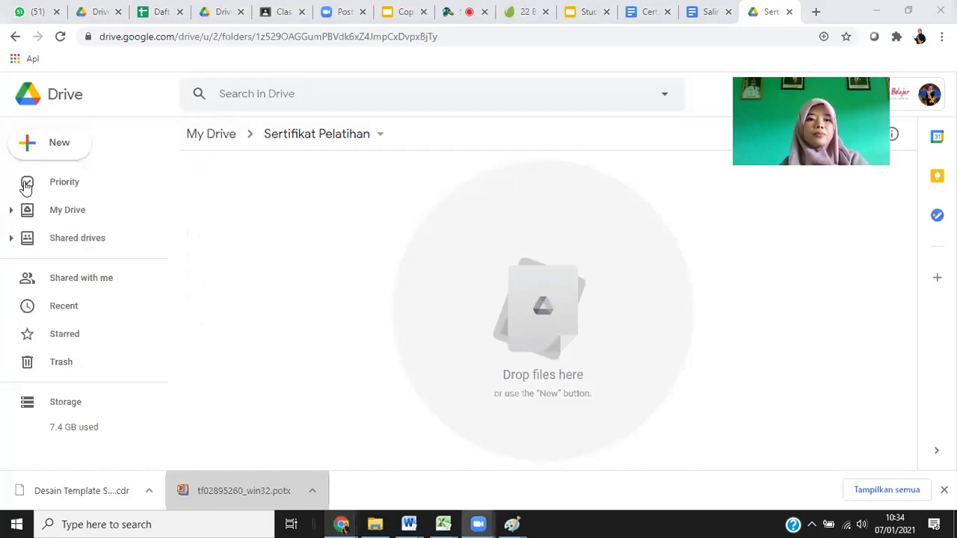
pyautogui.click(34, 149)
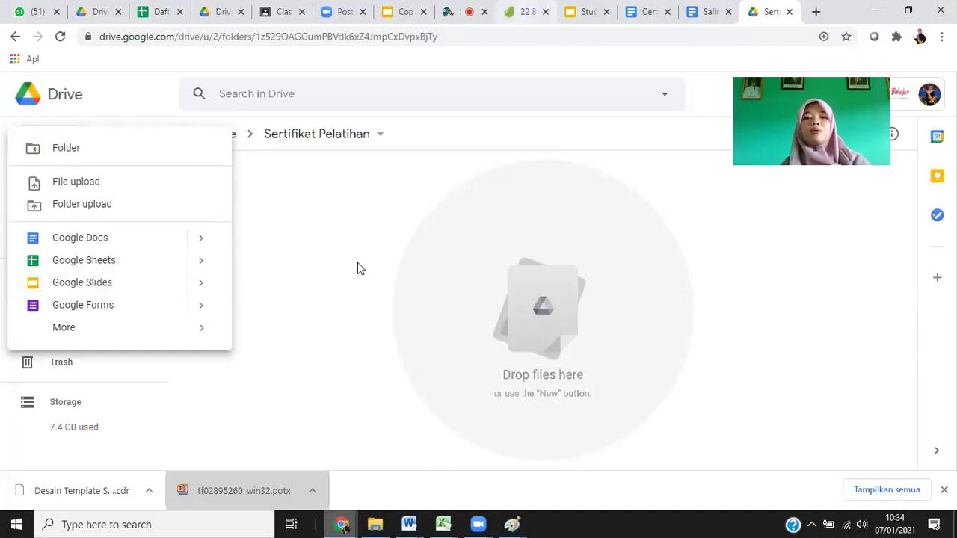
pyautogui.click(510, 73)
pyautogui.click(517, 9)
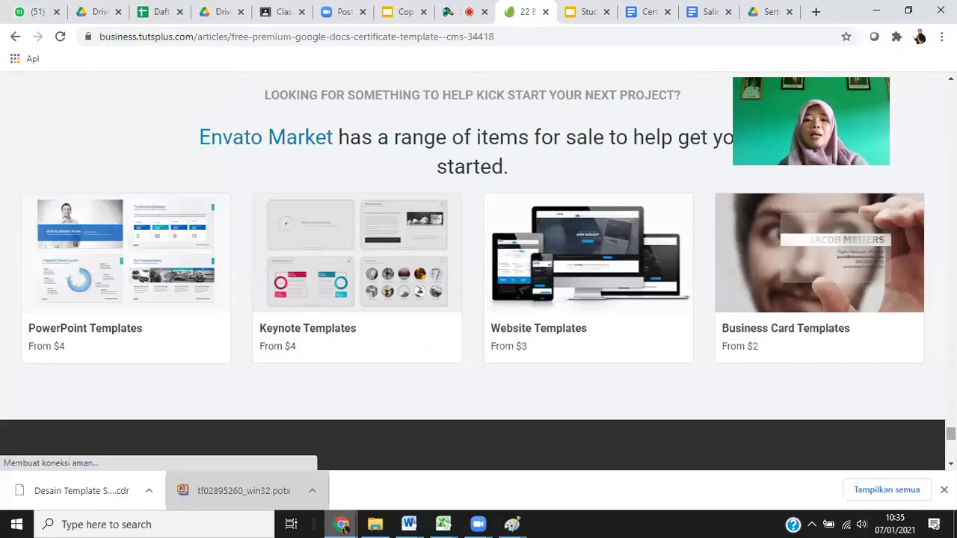
# Scroll through the article's certificate designs, ending on the Certificate of Experience template.
pyautogui.scroll(5, 478, 269)
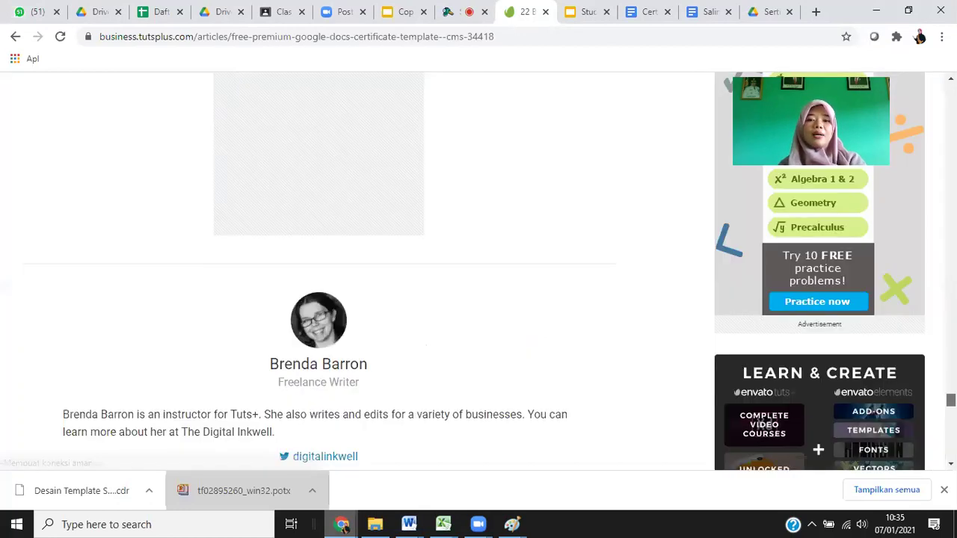
pyautogui.scroll(5, 478, 269)
pyautogui.scroll(5, 314, 269)
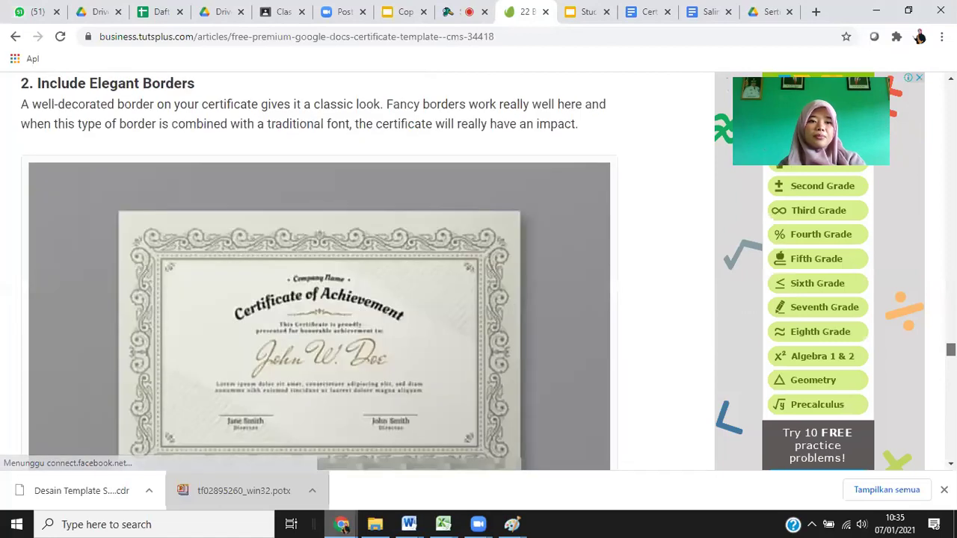
pyautogui.scroll(10, 314, 269)
pyautogui.scroll(10, 314, 269)
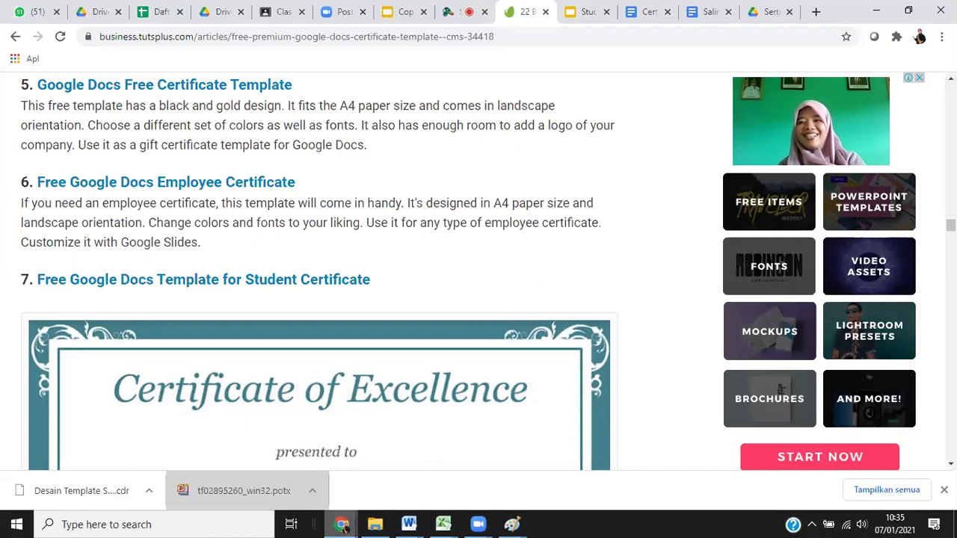
pyautogui.scroll(3, 319, 269)
pyautogui.scroll(5, 319, 269)
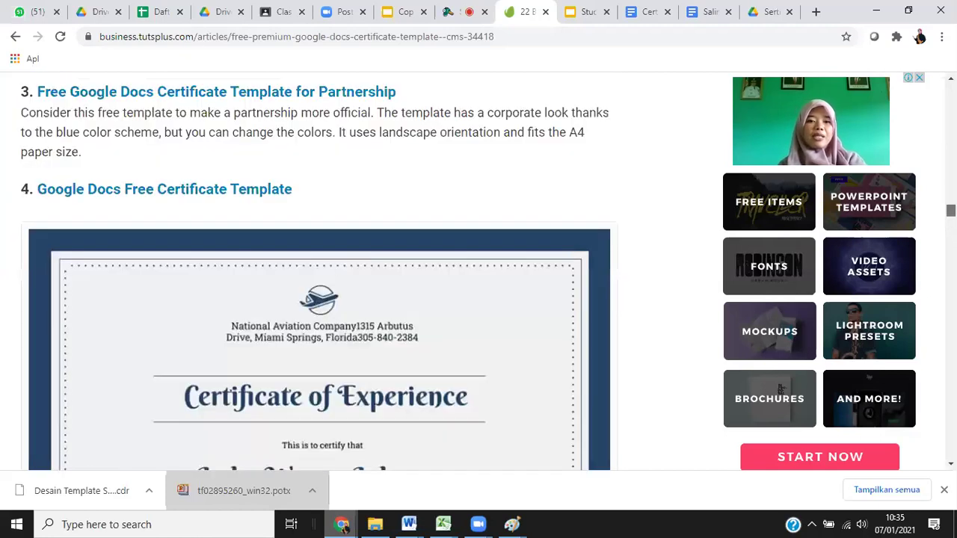
pyautogui.scroll(-2, 319, 269)
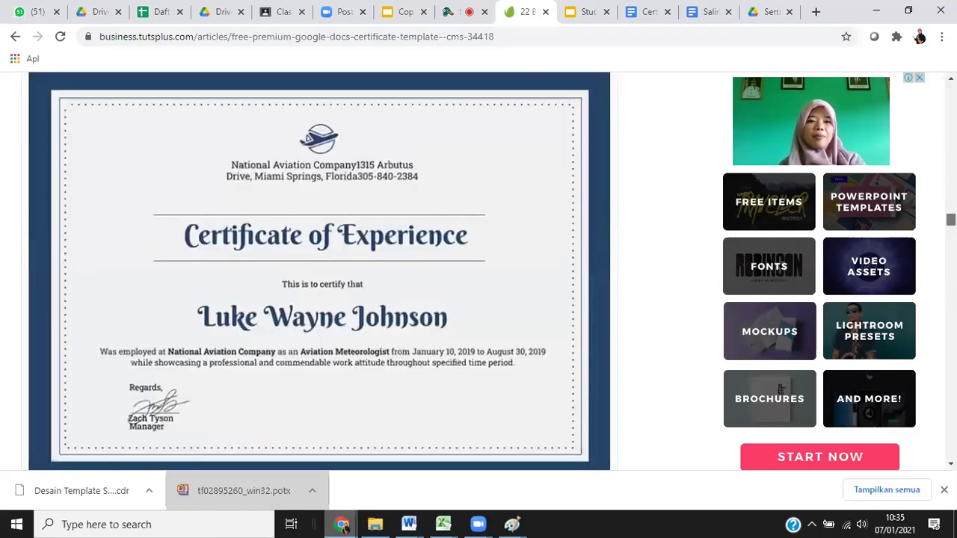
pyautogui.scroll(10, 319, 269)
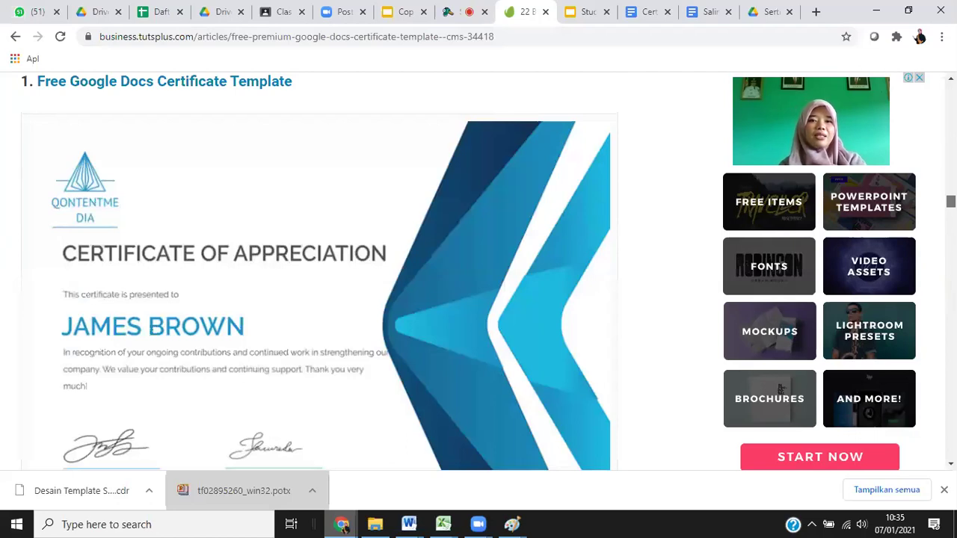
pyautogui.scroll(-1, 319, 269)
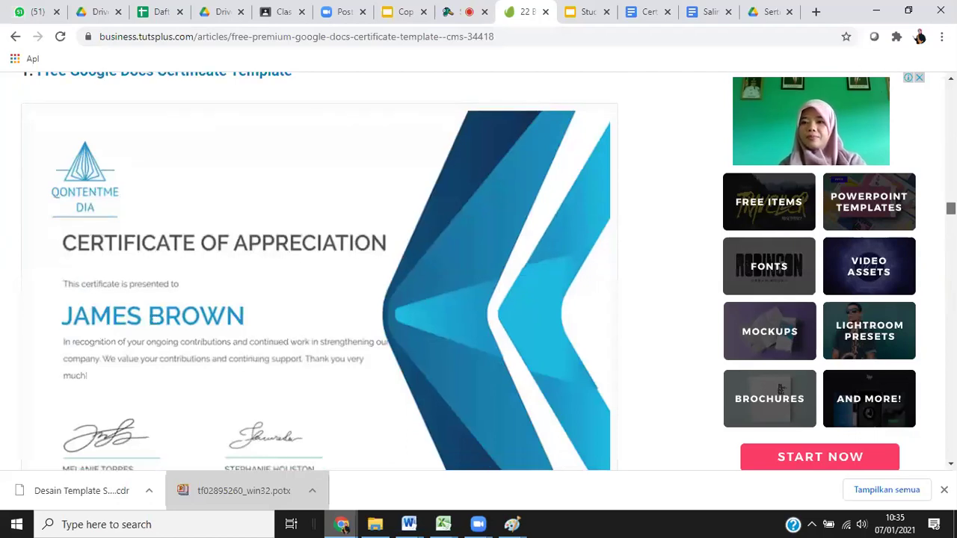
pyautogui.scroll(-5, 319, 284)
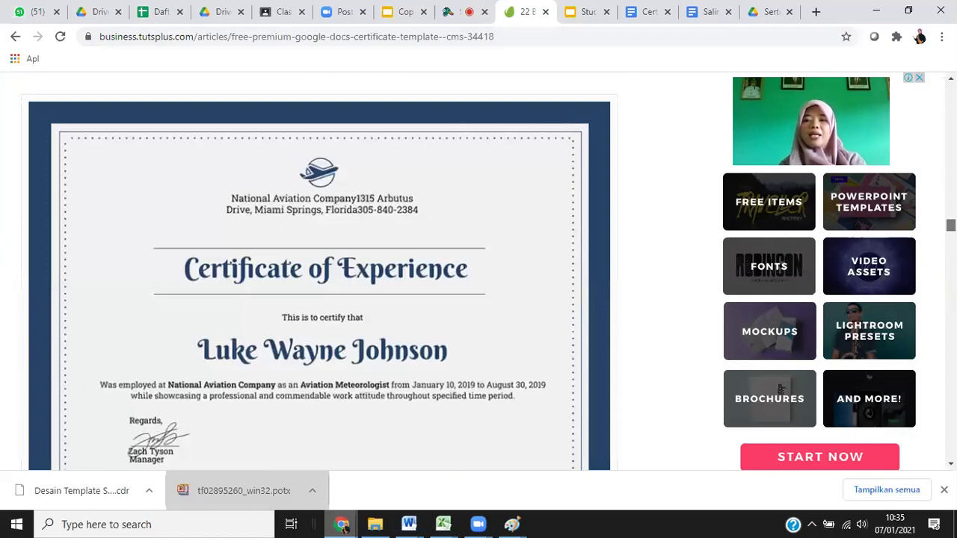
# From the Sertifikat Pelatihan folder, create a Google Slides presentation and browse its Themes panel.
pyautogui.click(720, 12)
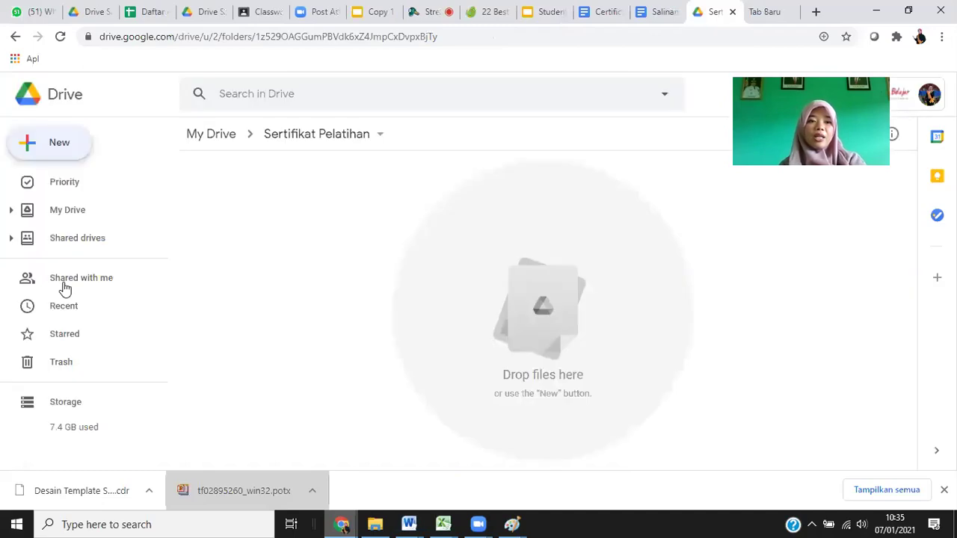
pyautogui.press('c')
pyautogui.click(75, 282)
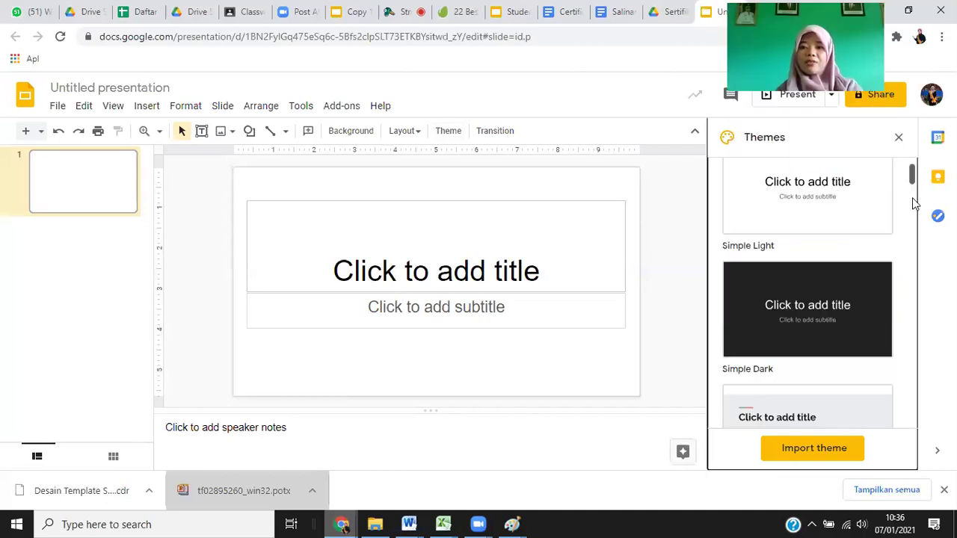
pyautogui.scroll(-3, 912, 198)
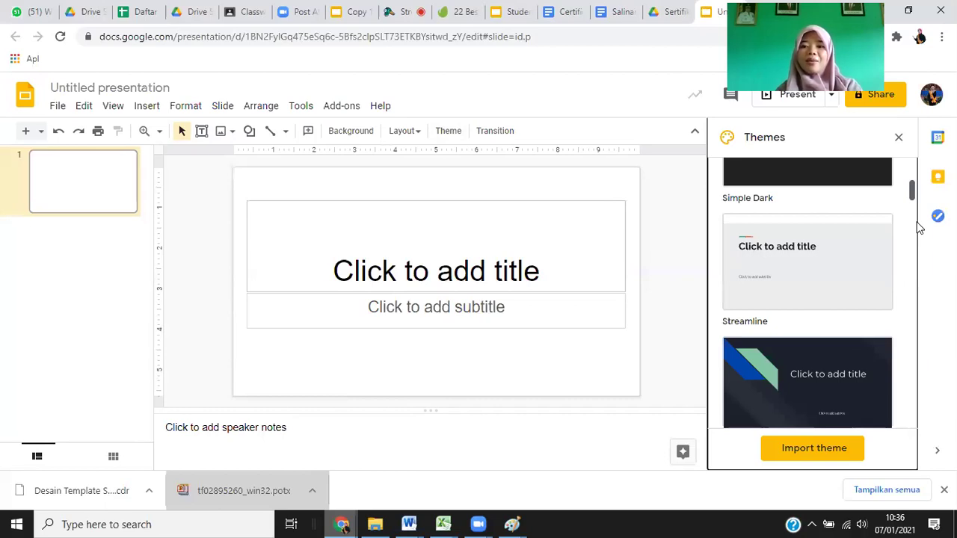
pyautogui.scroll(-4, 808, 284)
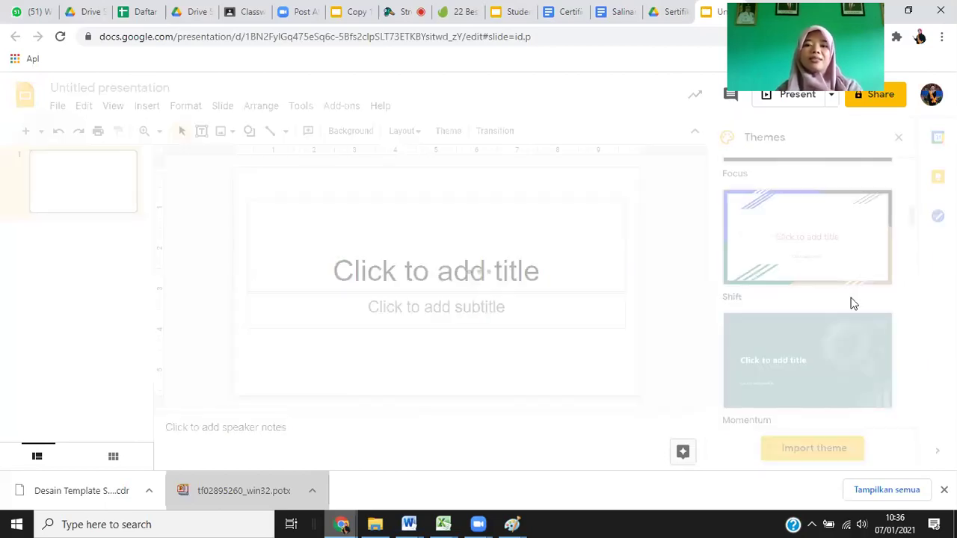
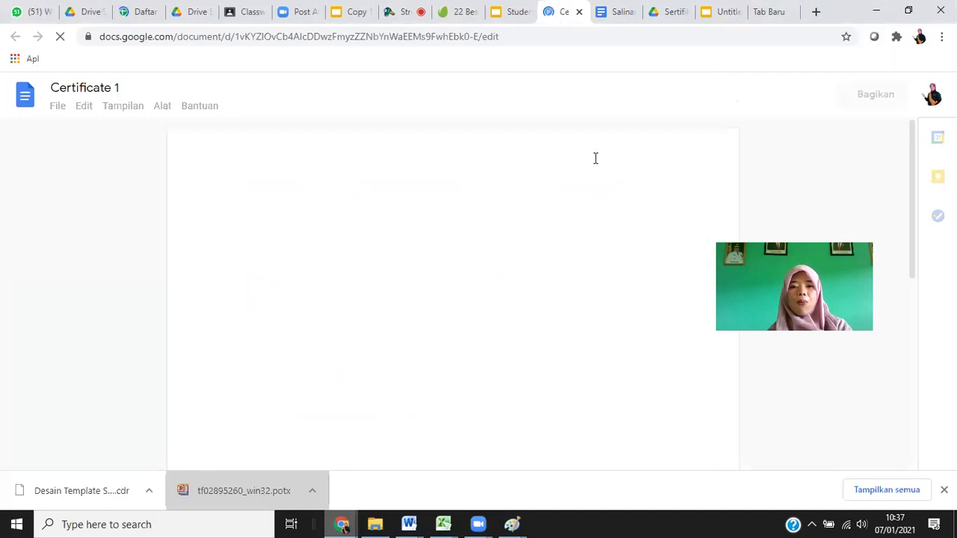
# View the 'Salinan dari Certificate 1' document, then switch to the Tuts+ '22 Best' certificate article.
pyautogui.click(613, 11)
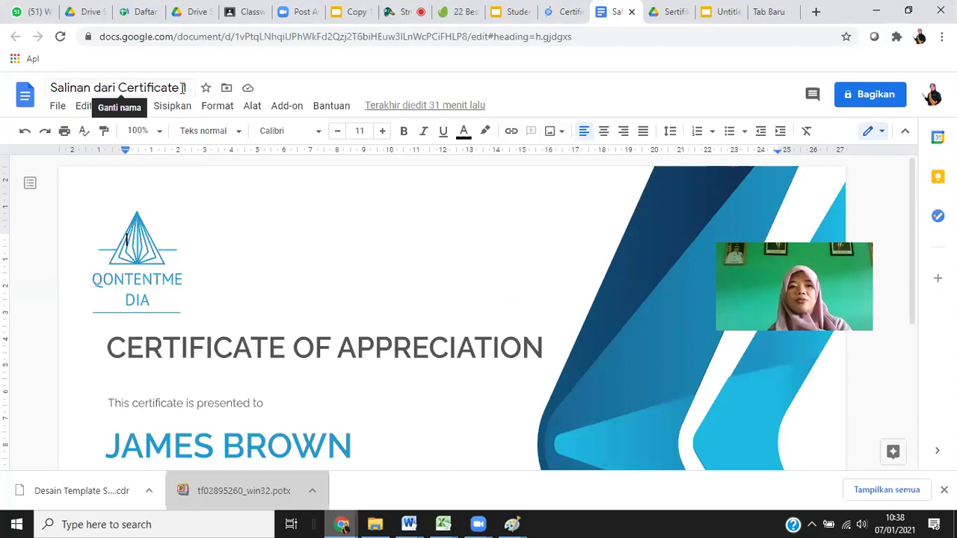
pyautogui.click(447, 15)
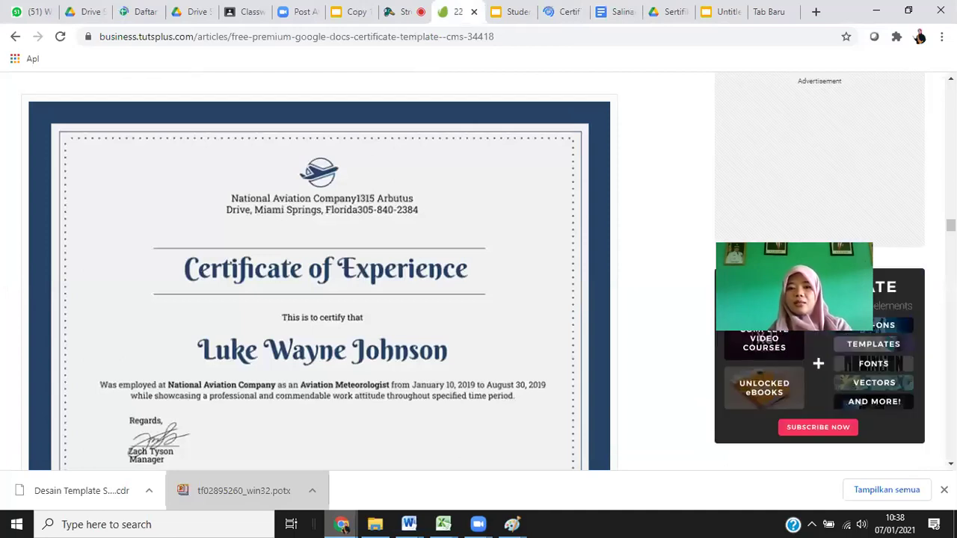
# Look over the Free Google Docs Certificate Template in the Tuts+ article, then go back to the Salinan document.
pyautogui.scroll(1, 319, 284)
pyautogui.scroll(15, 319, 284)
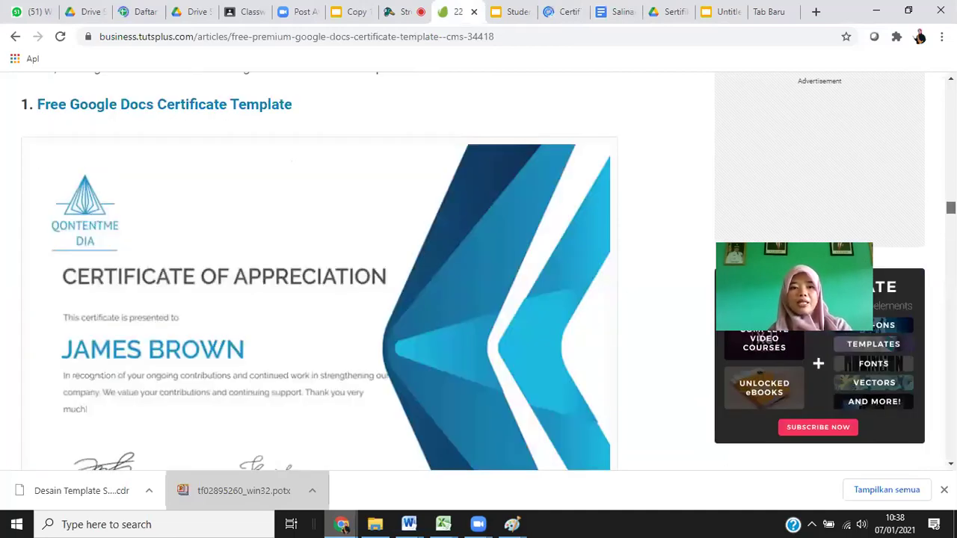
pyautogui.scroll(3, 319, 299)
pyautogui.scroll(-5, 319, 284)
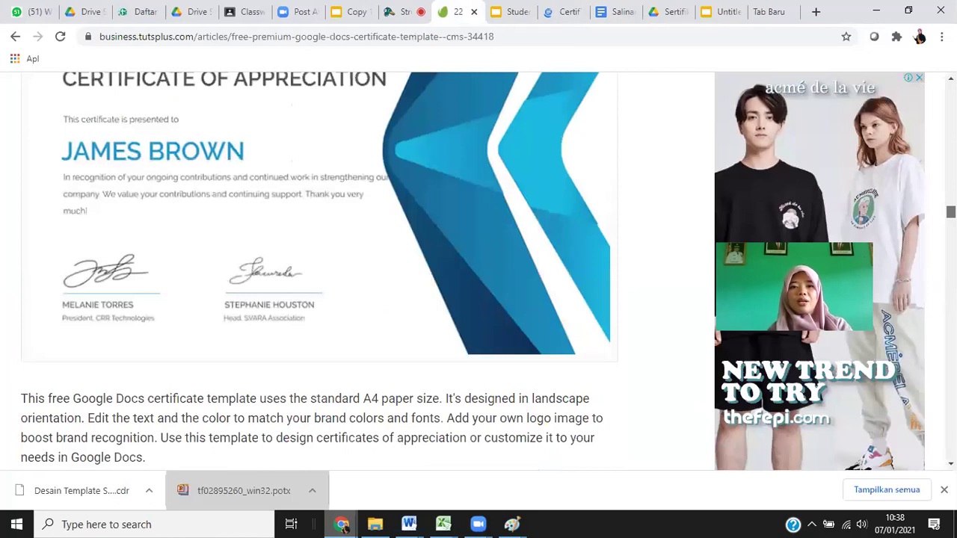
pyautogui.scroll(1, 320, 284)
pyautogui.scroll(3, 320, 284)
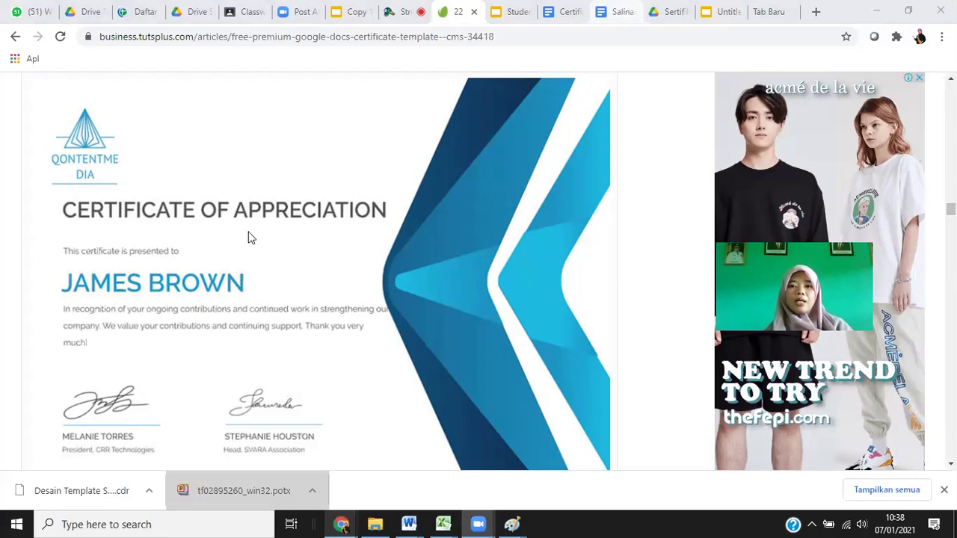
pyautogui.click(610, 20)
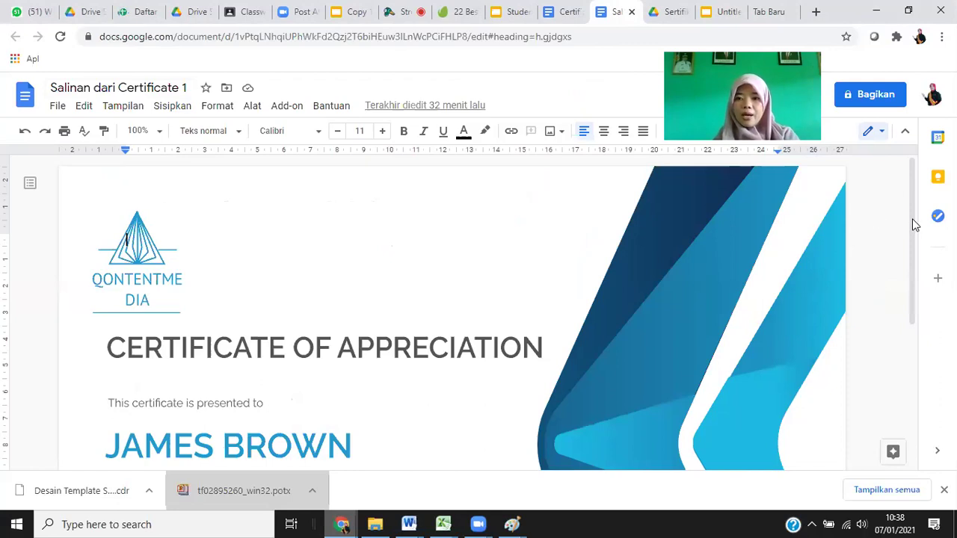
# Open the certificate's QONTENTMEDIA logo in the drawing editor.
pyautogui.scroll(-1, 151, 212)
pyautogui.click(153, 218)
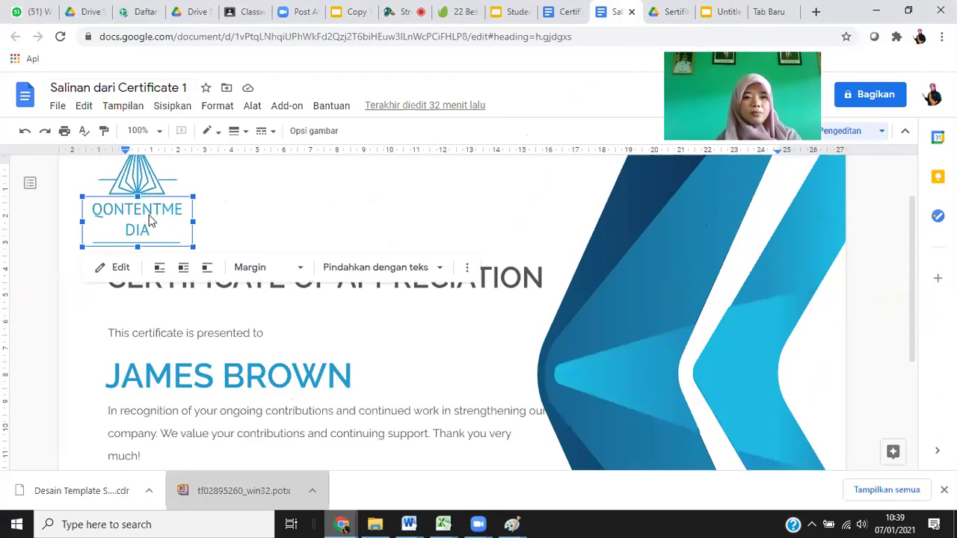
pyautogui.doubleClick(149, 219)
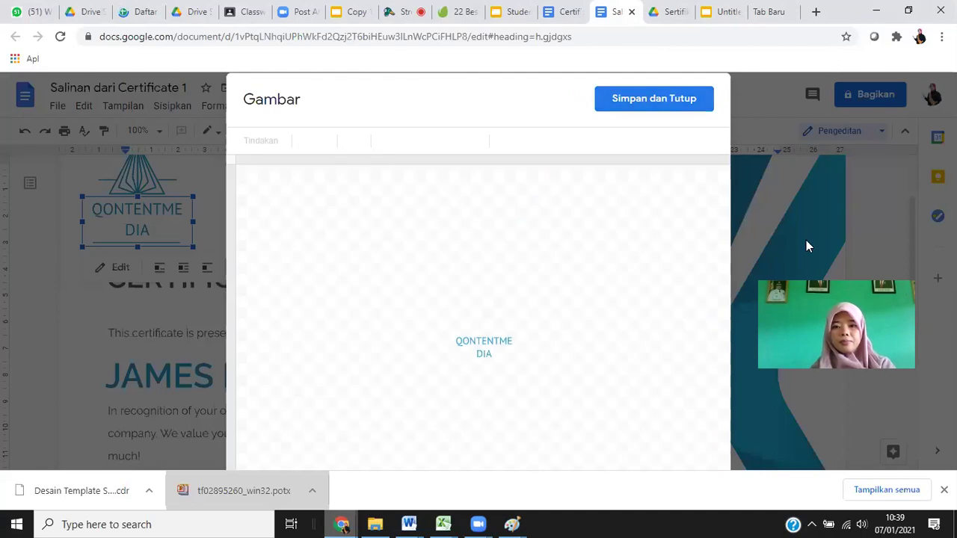
# Replace the logo text with CONTOH LAMBANG and save the drawing.
pyautogui.click(459, 341)
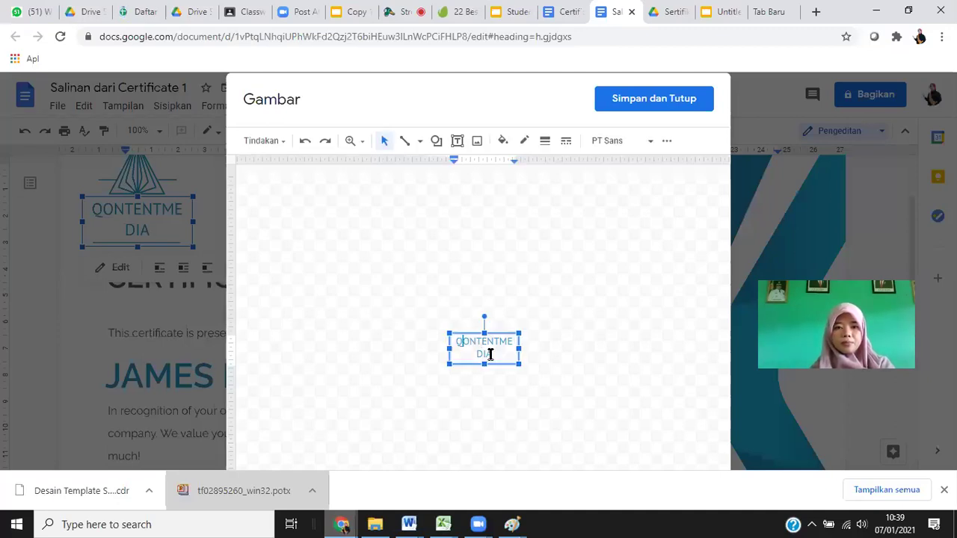
pyautogui.hotkey('ctrl', 'a')
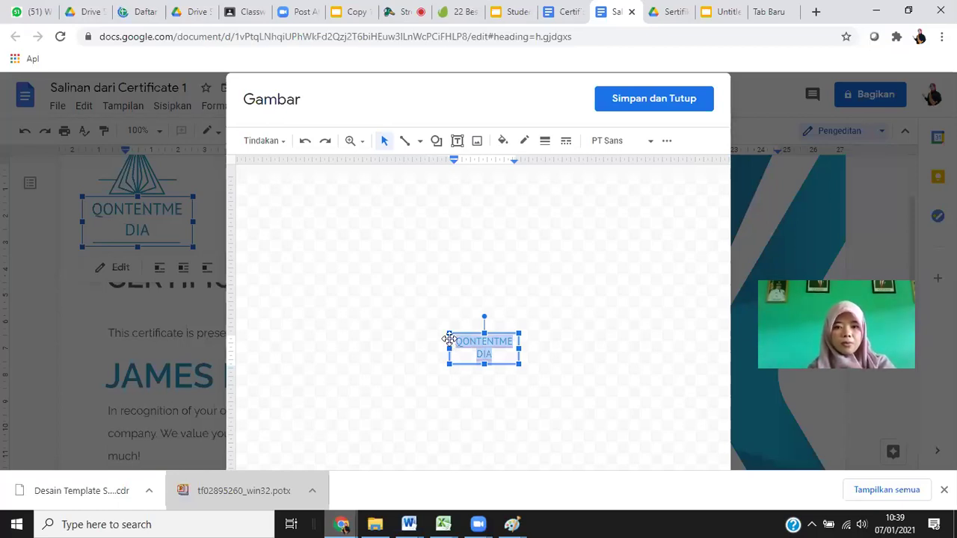
pyautogui.write('s')
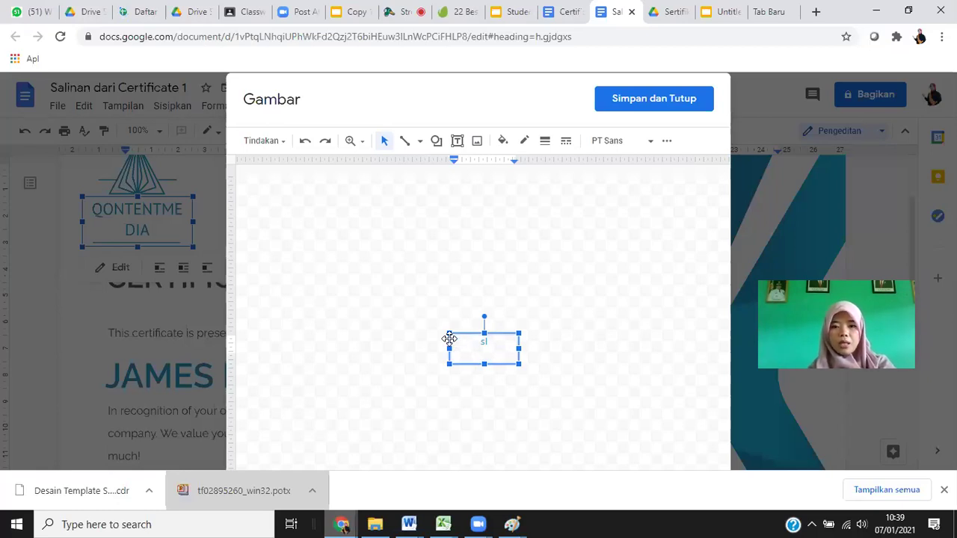
pyautogui.press('BackSpace')
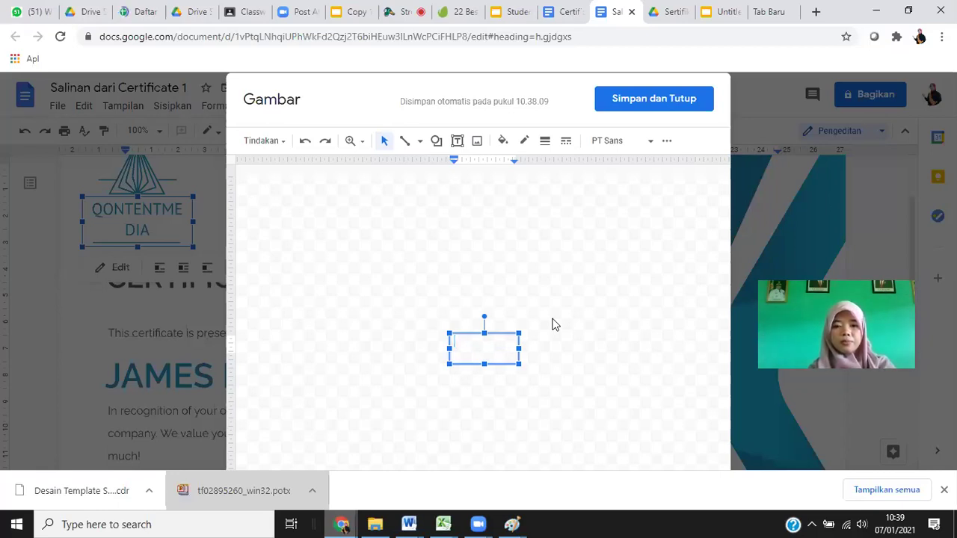
pyautogui.write('CONTOH')
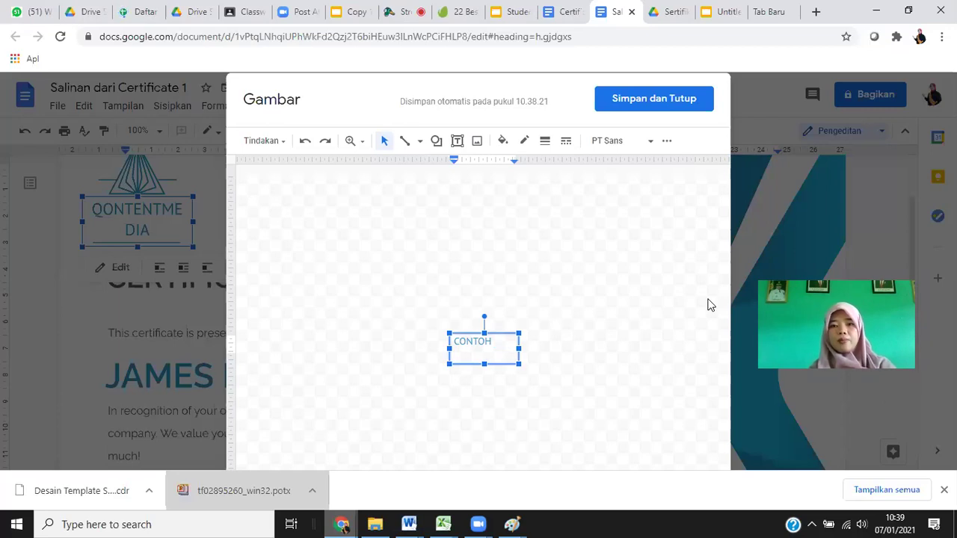
pyautogui.write('LAMBANG')
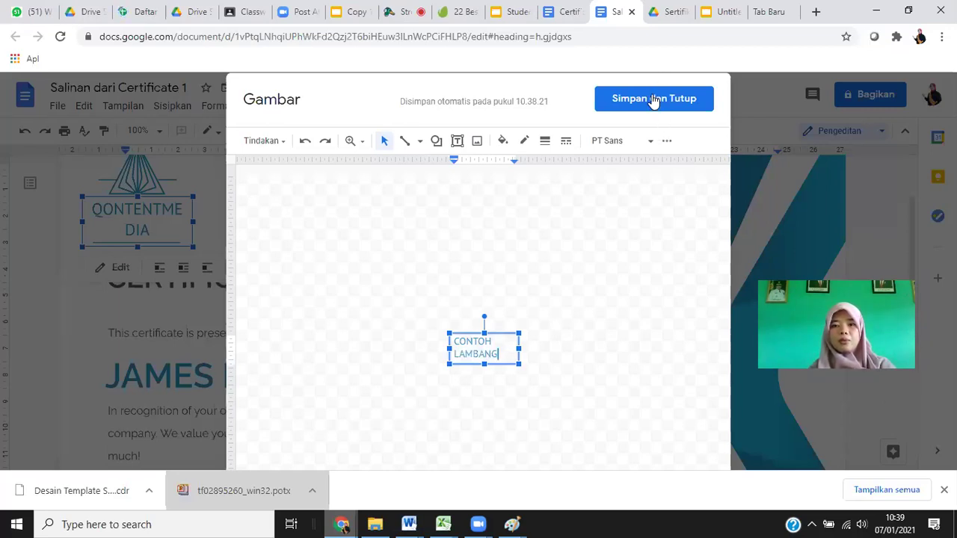
pyautogui.click(652, 101)
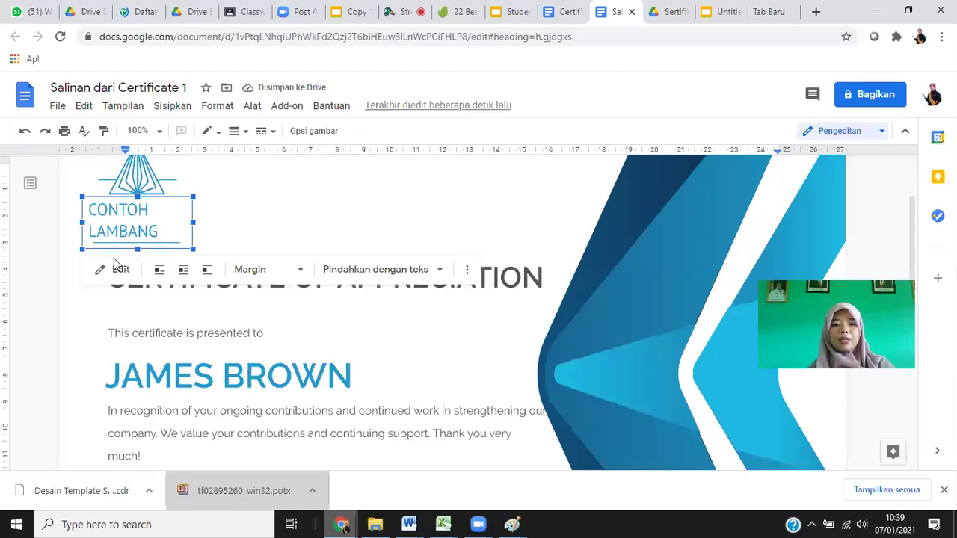
pyautogui.click(512, 277)
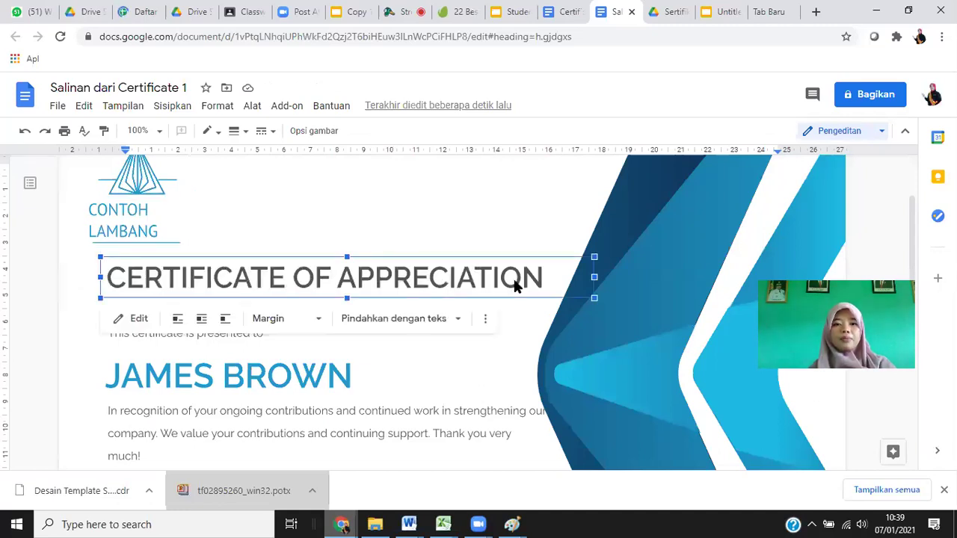
pyautogui.doubleClick(409, 278)
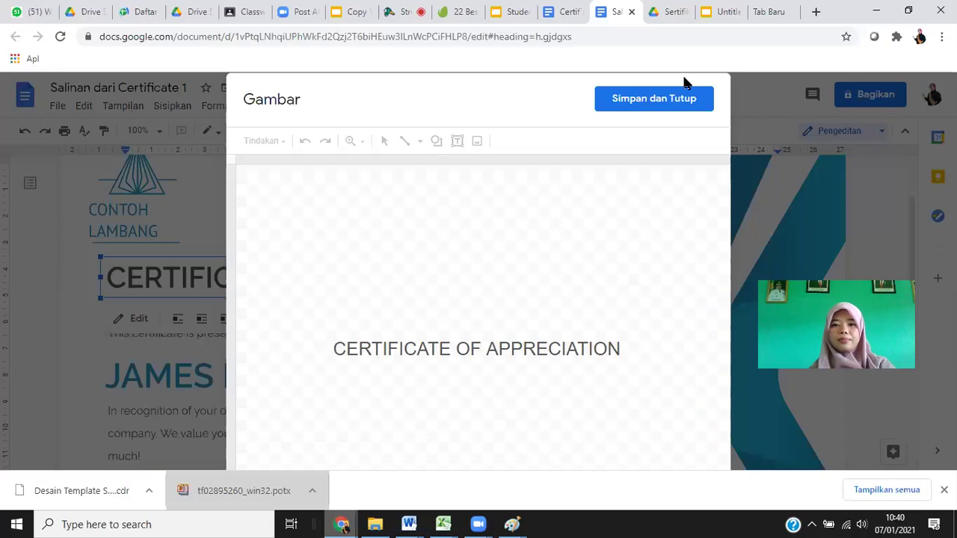
pyautogui.click(690, 107)
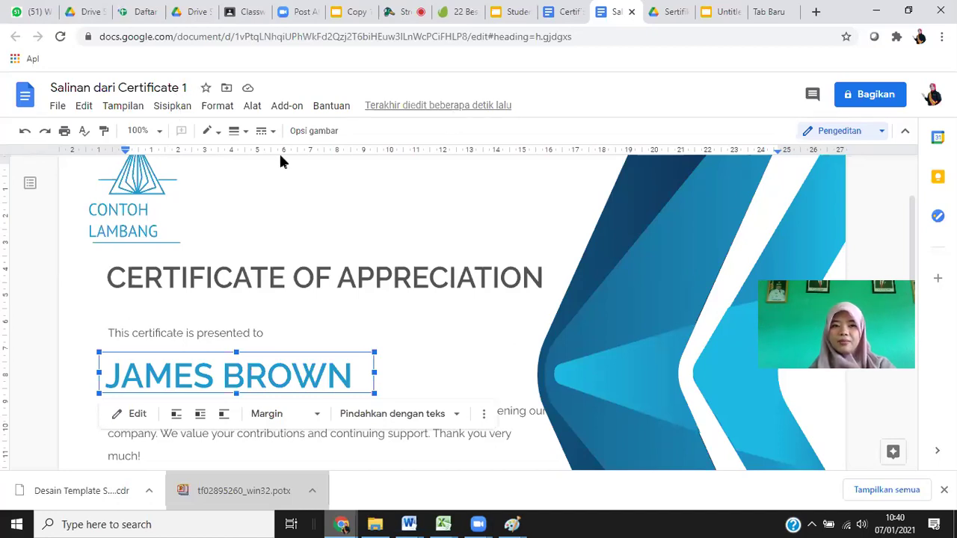
pyautogui.click(169, 109)
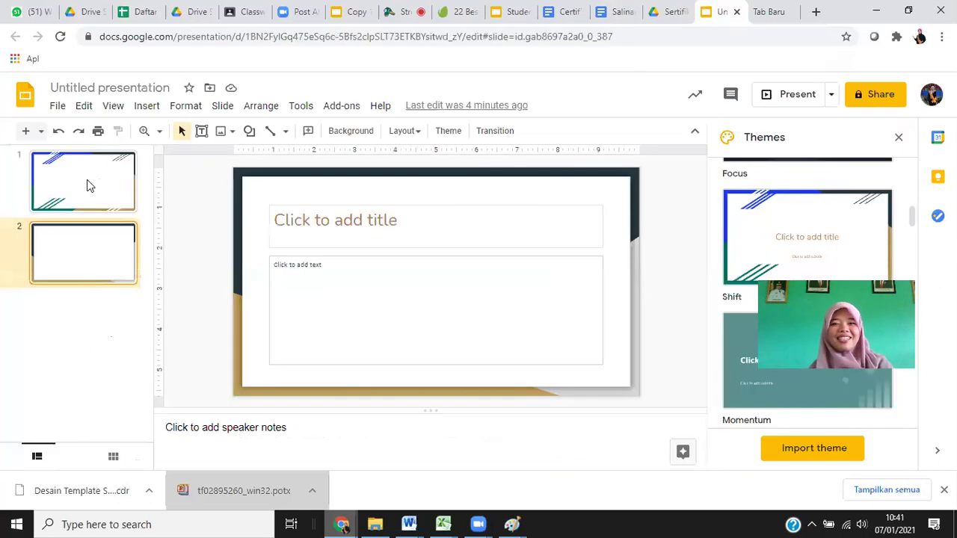
# Go to slide 1 of the Untitled presentation and place the cursor in its title placeholder.
pyautogui.click(88, 185)
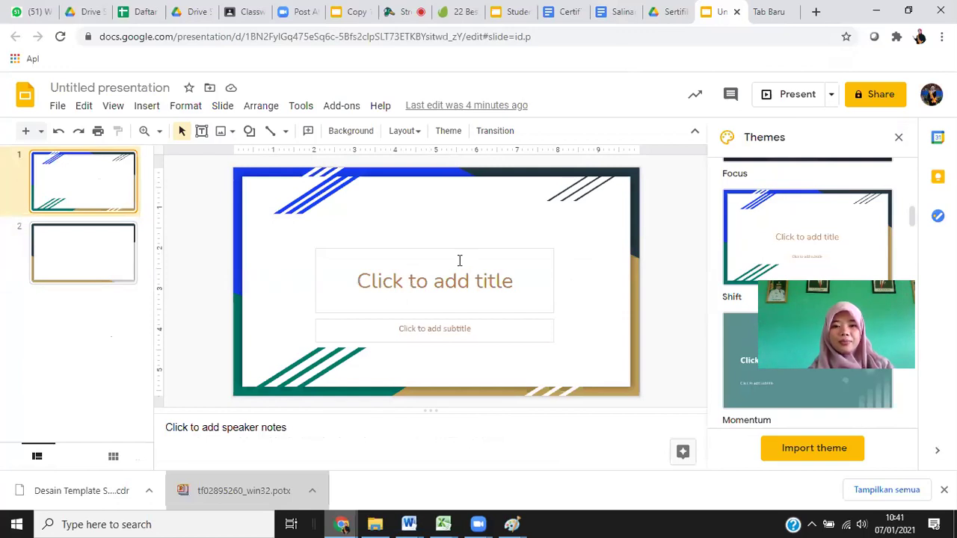
pyautogui.click(483, 252)
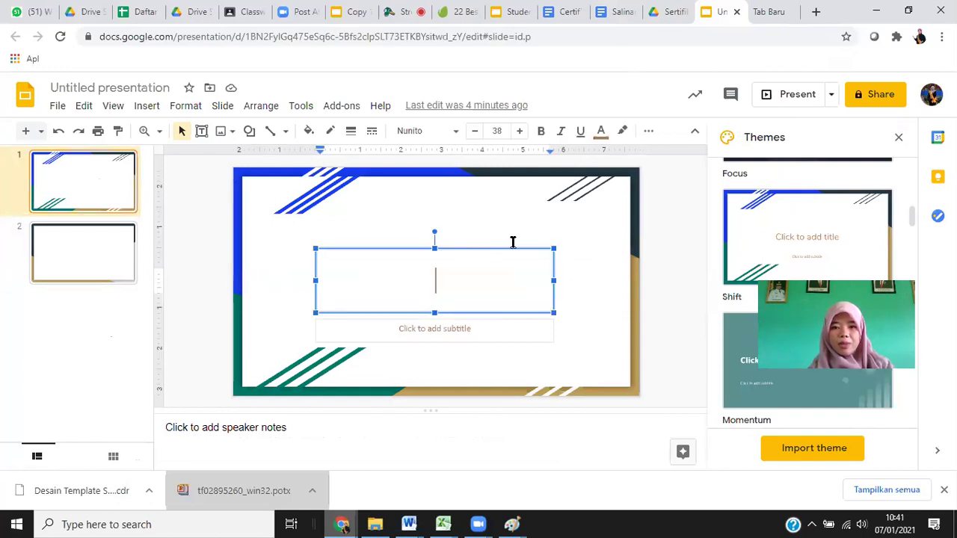
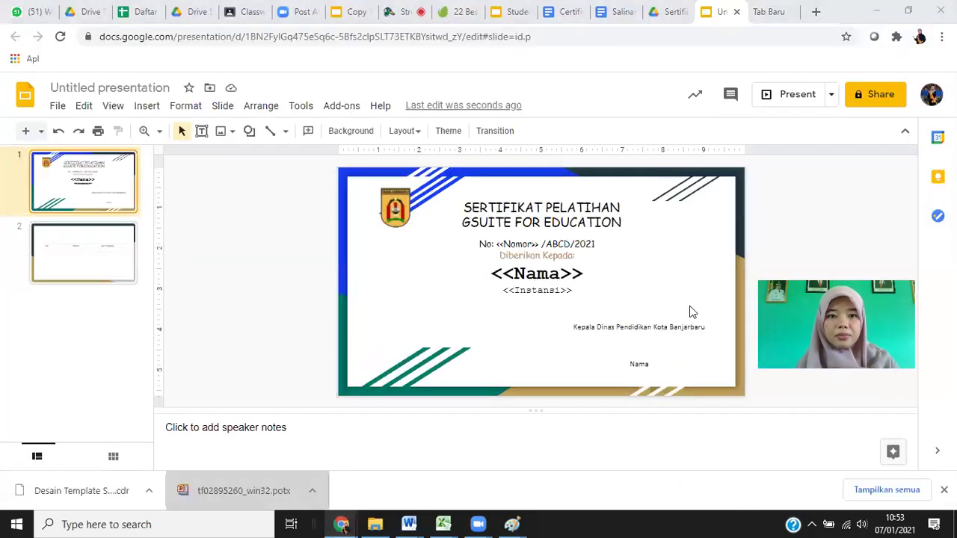
# Select the certificate title, then bring up the Paint checklist with Drive and Slide/Doc starred.
pyautogui.click(535, 210)
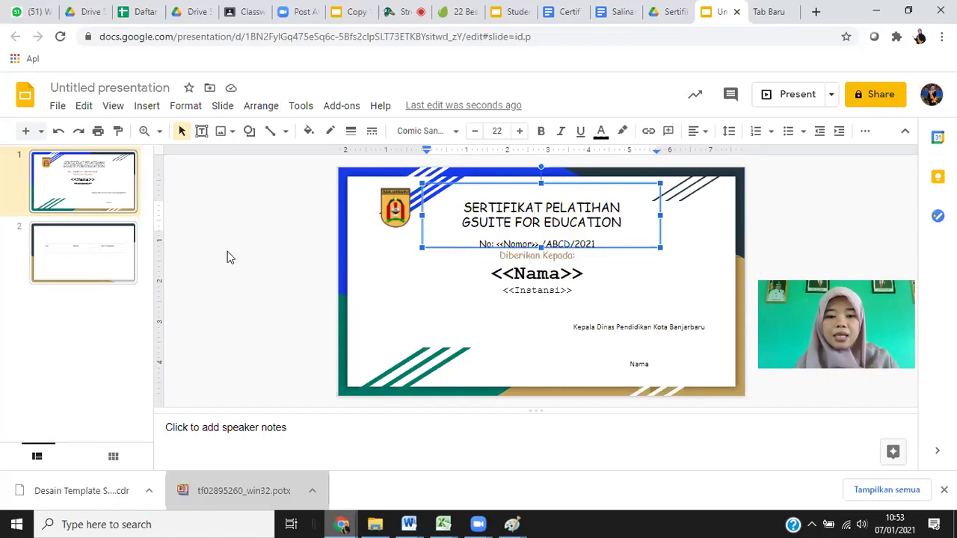
pyautogui.click(511, 523)
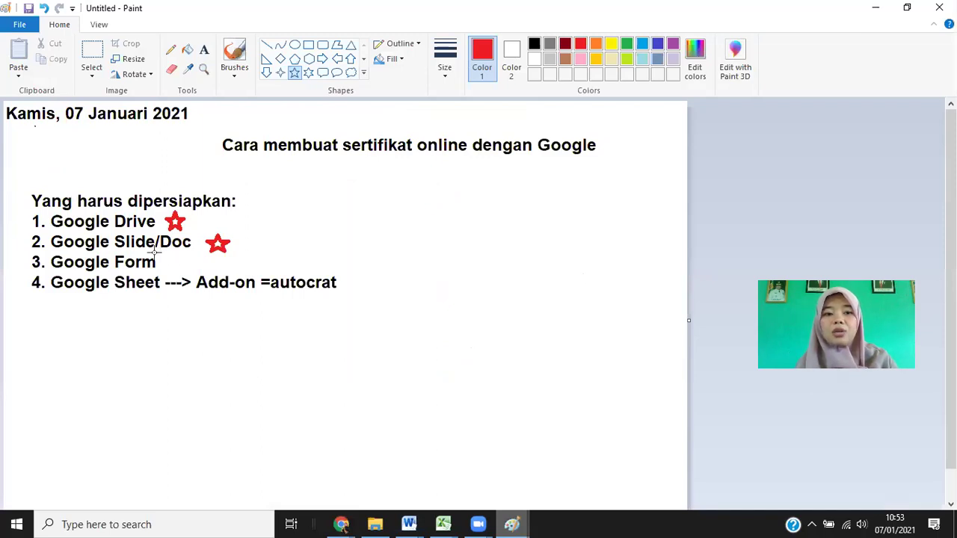
# Draw and undo a star beside Google Form, then return to the certificate template in Chrome.
pyautogui.moveTo(156, 253); pyautogui.dragTo(180, 270)
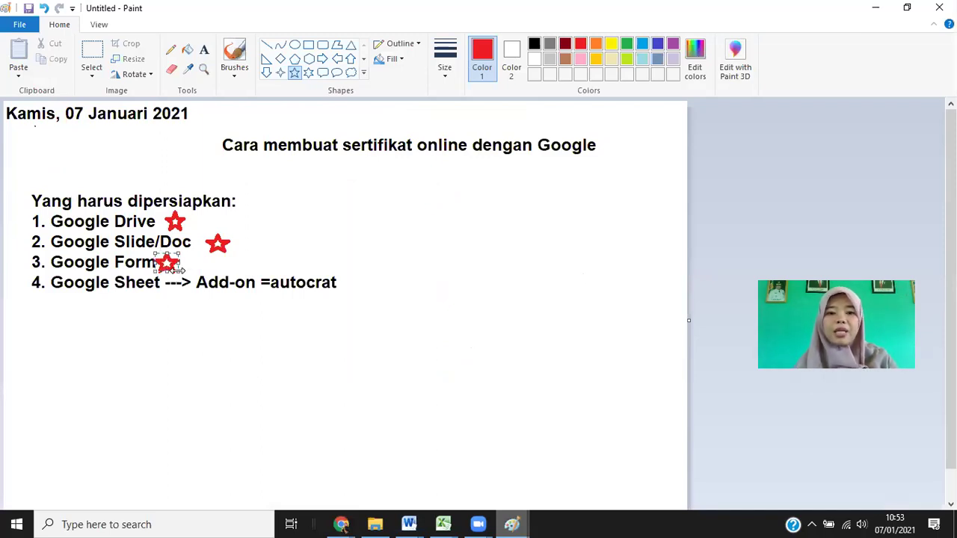
pyautogui.hotkey('ctrl', 'z')
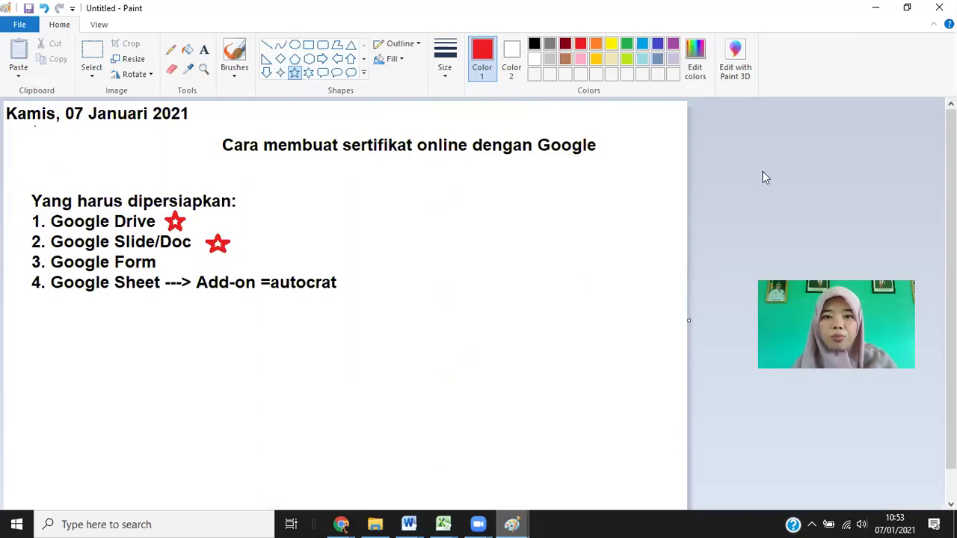
pyautogui.hotkey('alt', 'Tab')
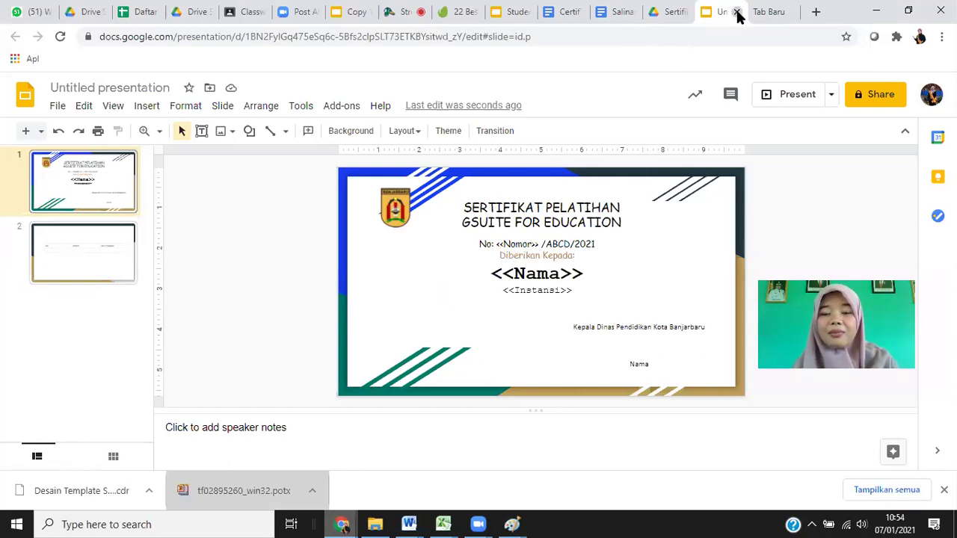
# Close the presentation and rename it 'Template Sertifikat' in the Sertifikat Pelatihan folder.
pyautogui.hotkey('ctrl', 'w')
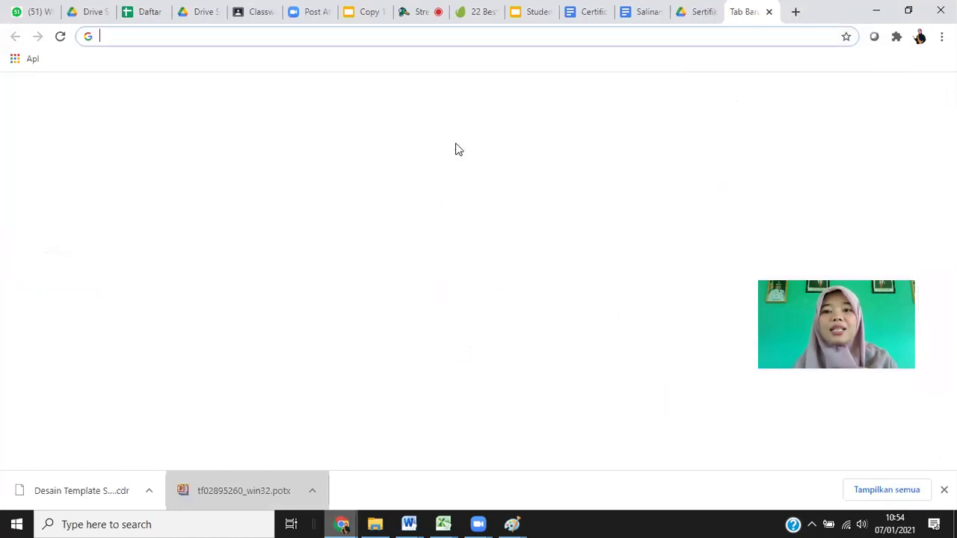
pyautogui.click(716, 11)
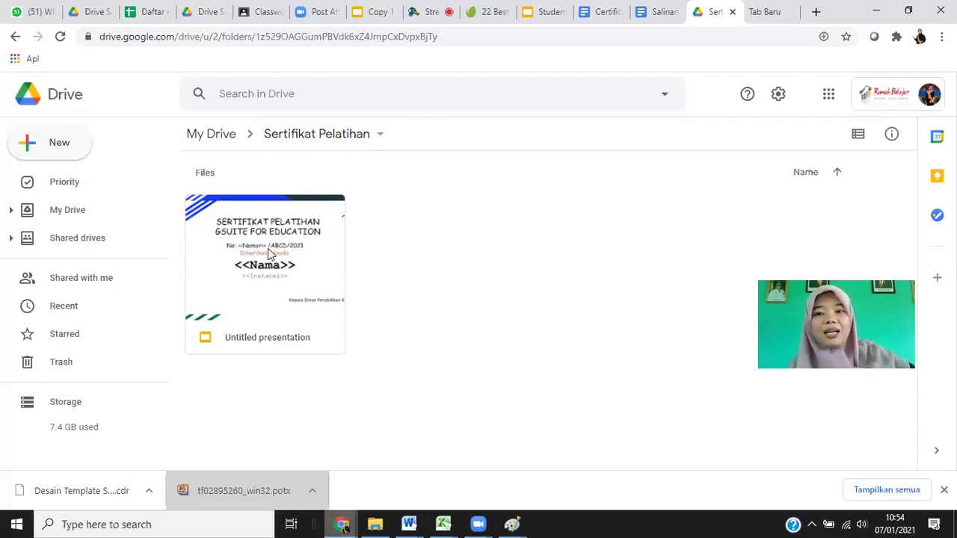
pyautogui.rightClick(250, 338)
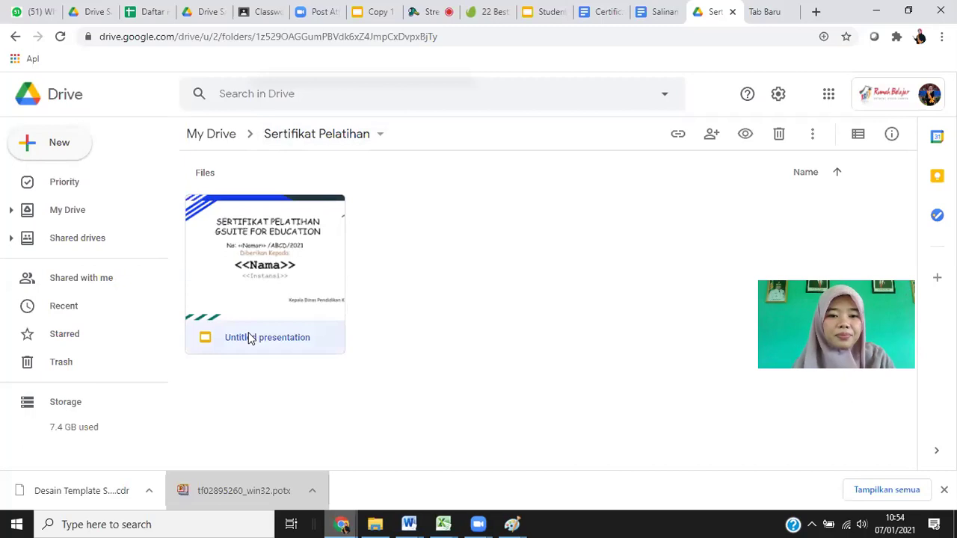
pyautogui.click(317, 319)
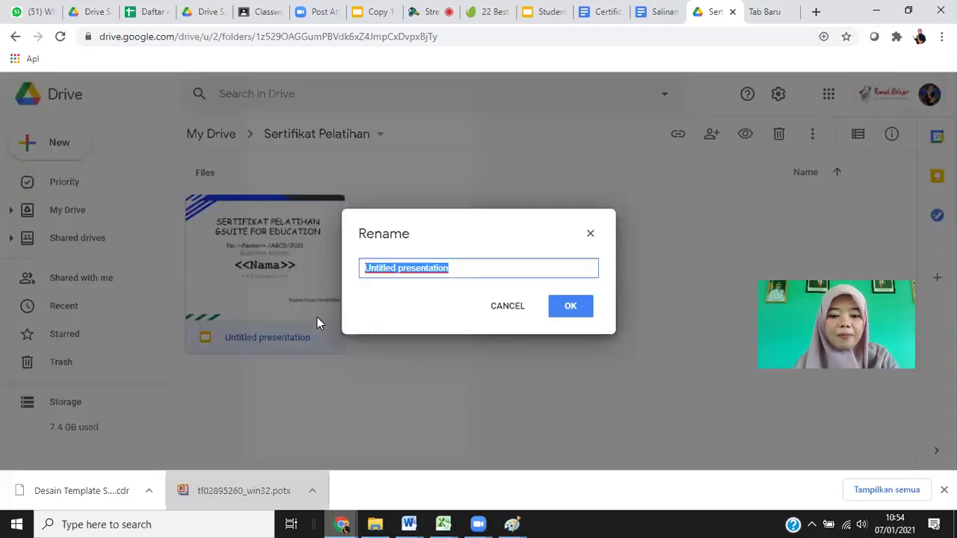
pyautogui.write('Template ')
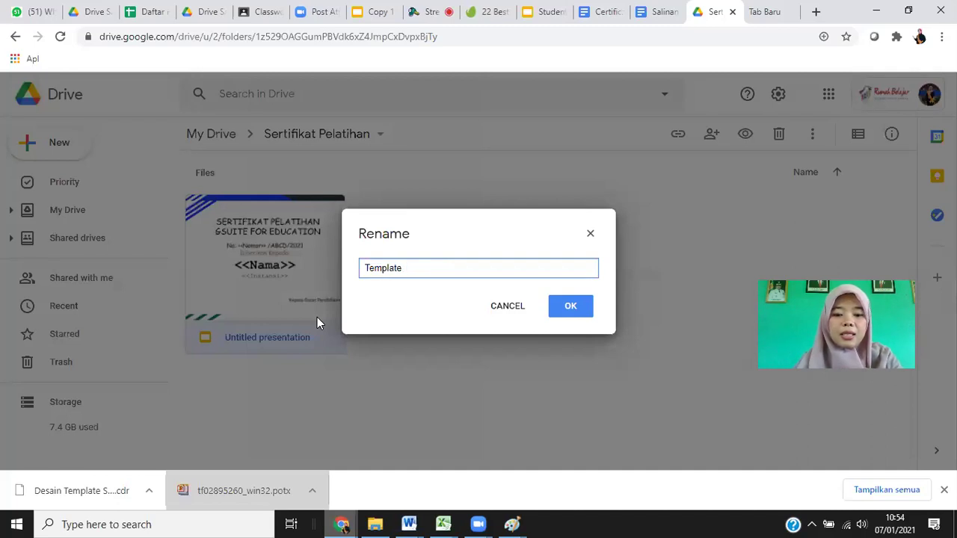
pyautogui.write('Sertifikat')
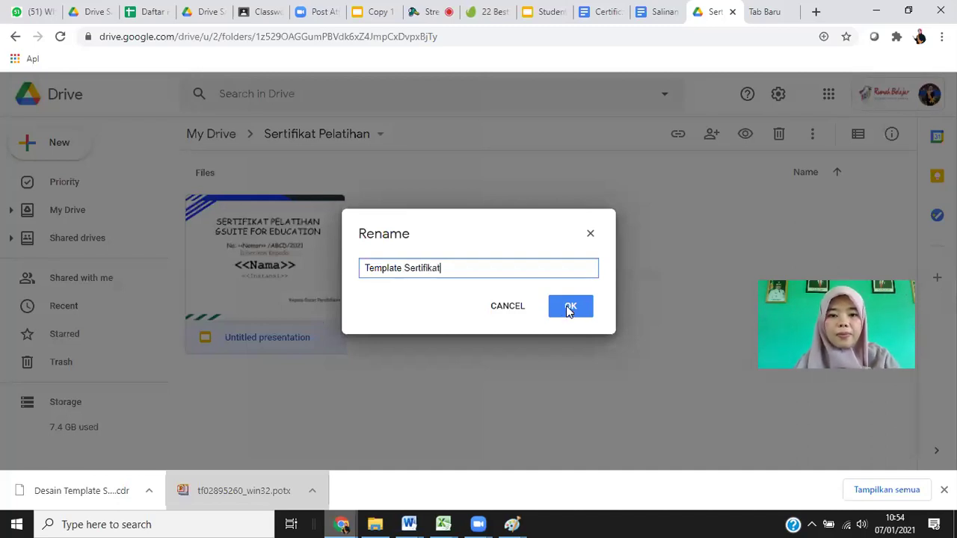
pyautogui.click(568, 311)
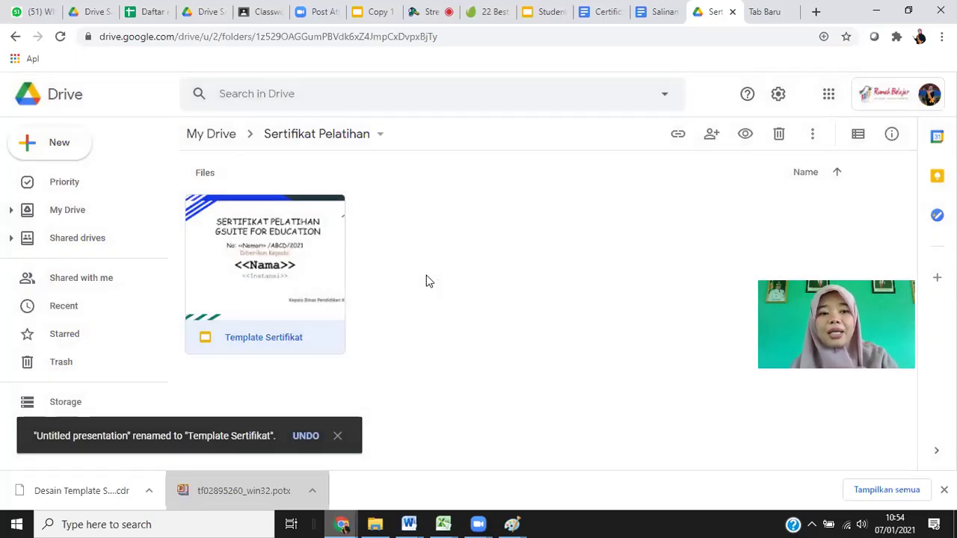
# Create a new blank Google Form from Drive's New menu.
pyautogui.click(60, 153)
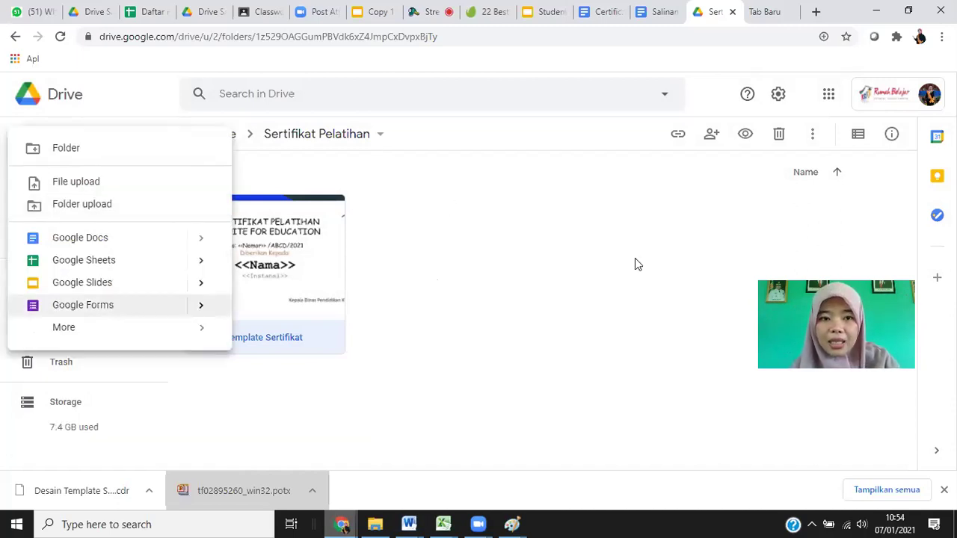
pyautogui.click(488, 202)
pyautogui.click(53, 149)
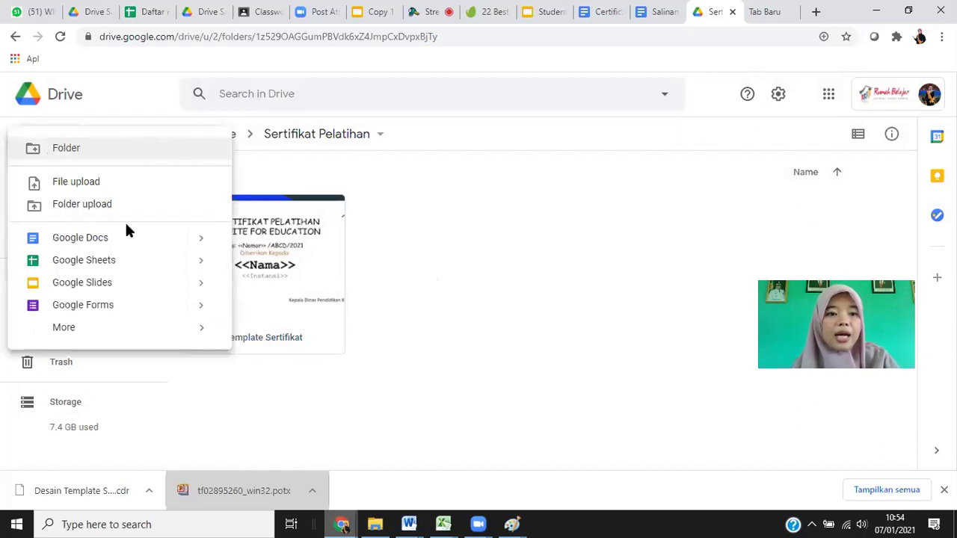
pyautogui.click(107, 303)
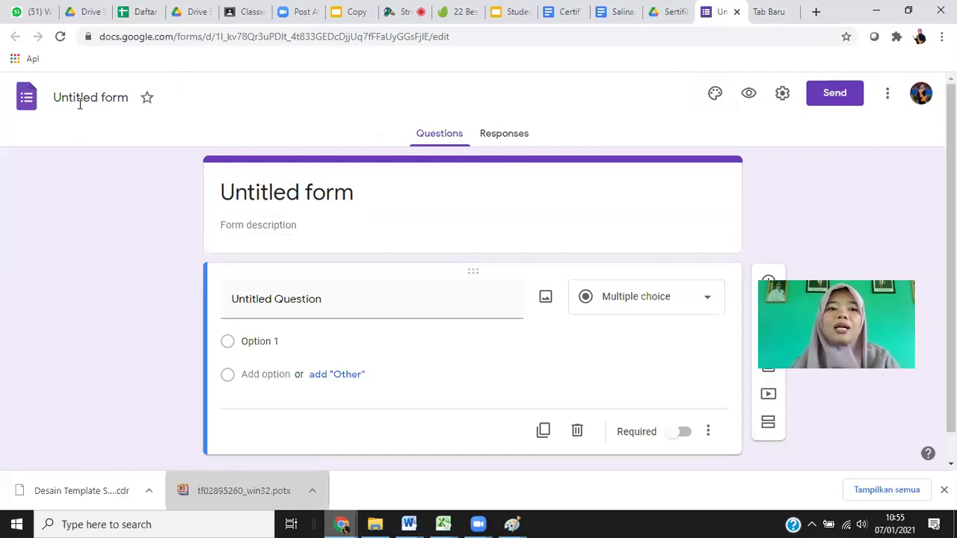
# Title the new form 'Form Contoh Setifikat'.
pyautogui.click(82, 95)
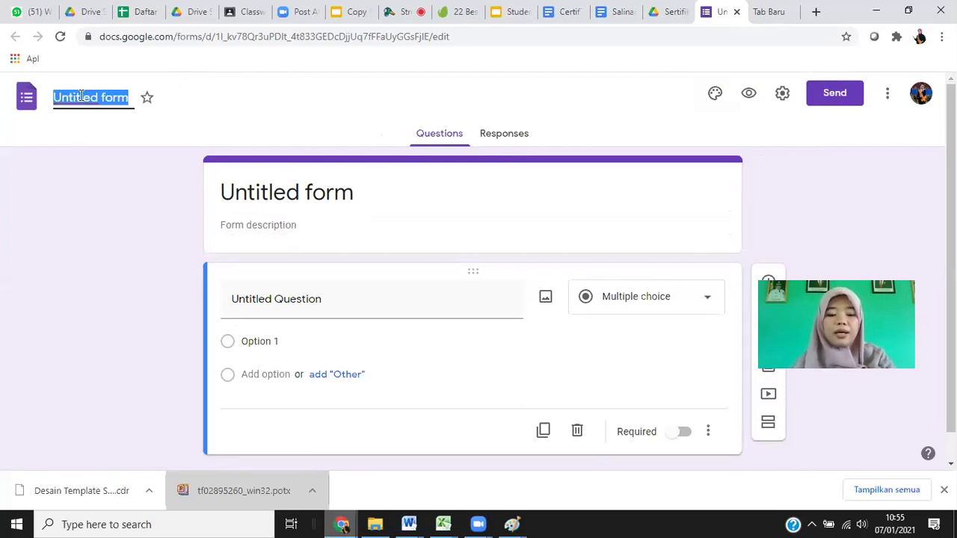
pyautogui.write('For')
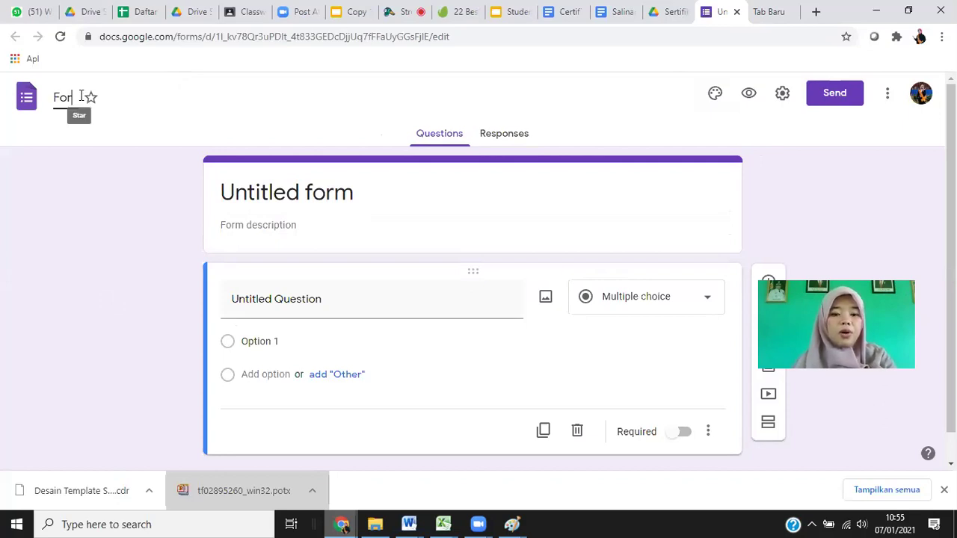
pyautogui.write('m Se')
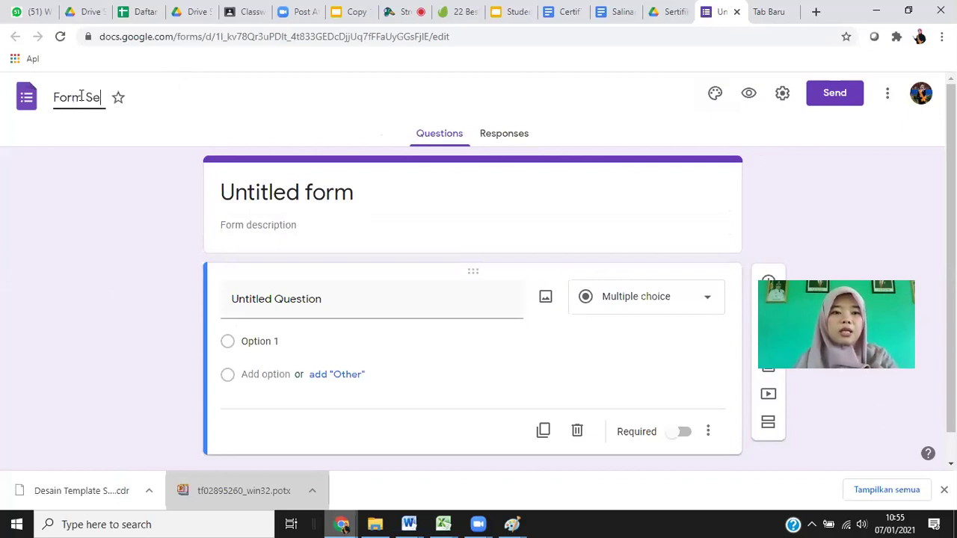
pyautogui.write('tifikat')
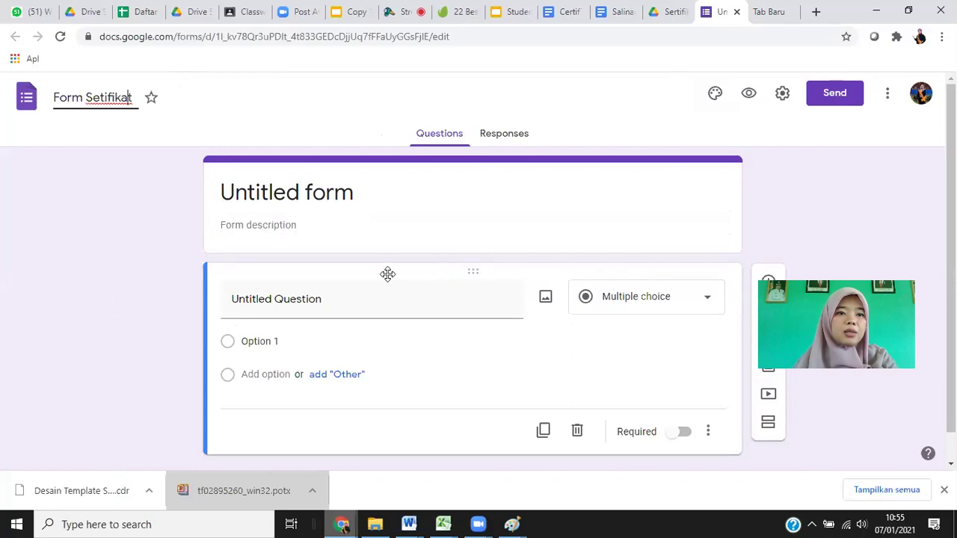
pyautogui.hotkey('ctrl', 'Left')
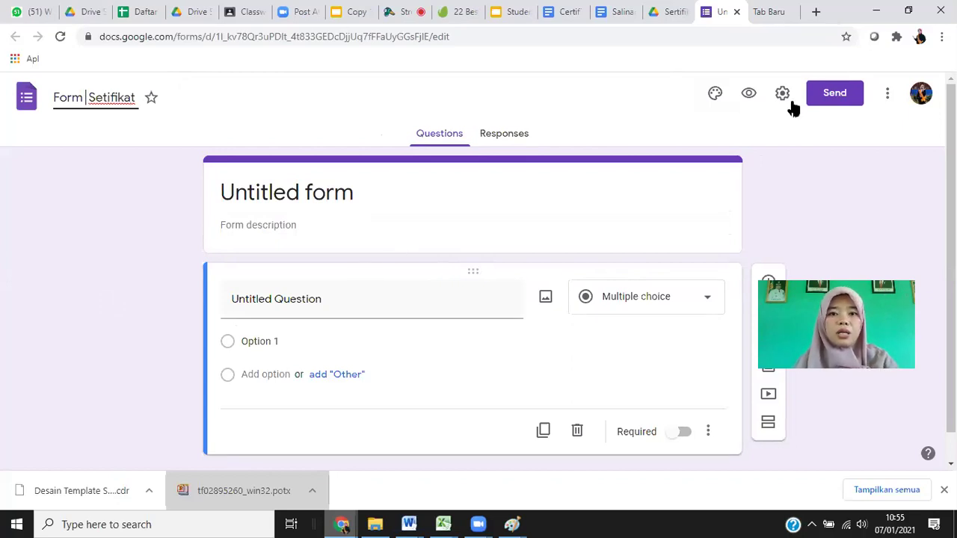
pyautogui.write('Contoh')
pyautogui.press('Return')
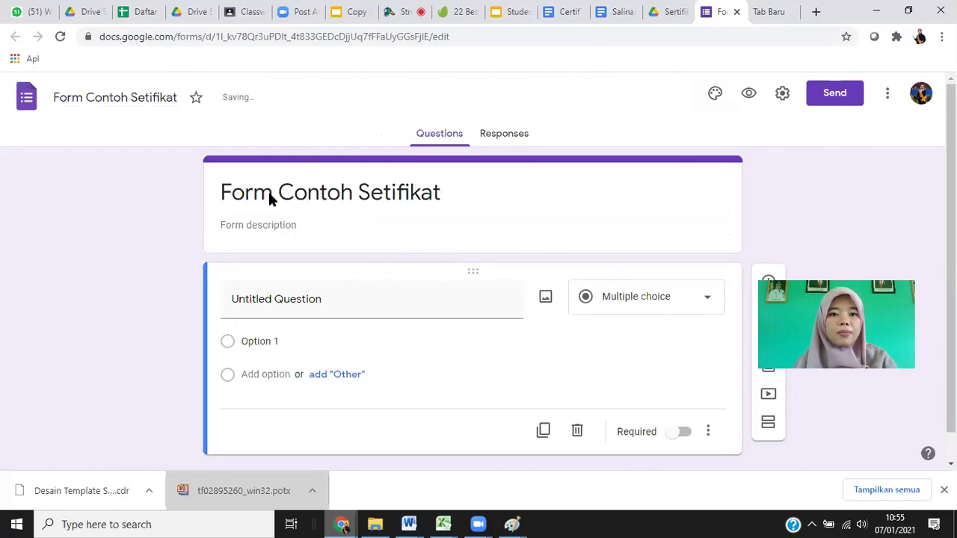
# Select the first question, then reopen the Template Sertifikat presentation from Drive.
pyautogui.click(344, 192)
pyautogui.click(297, 291)
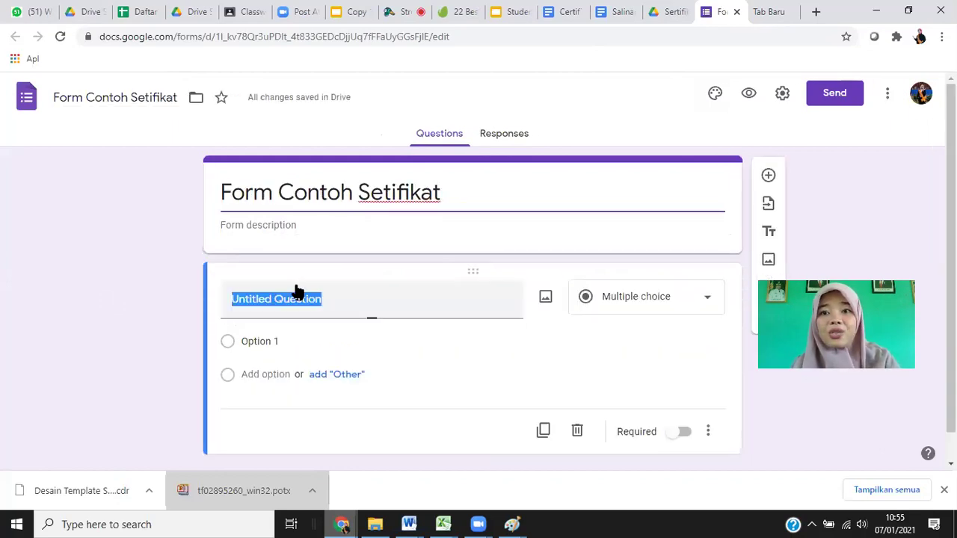
pyautogui.click(667, 12)
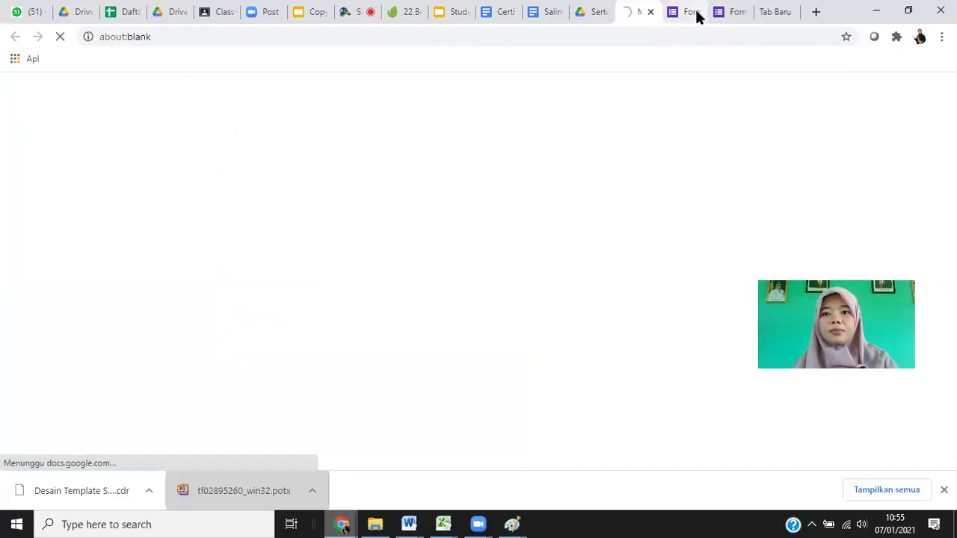
pyautogui.click(650, 11)
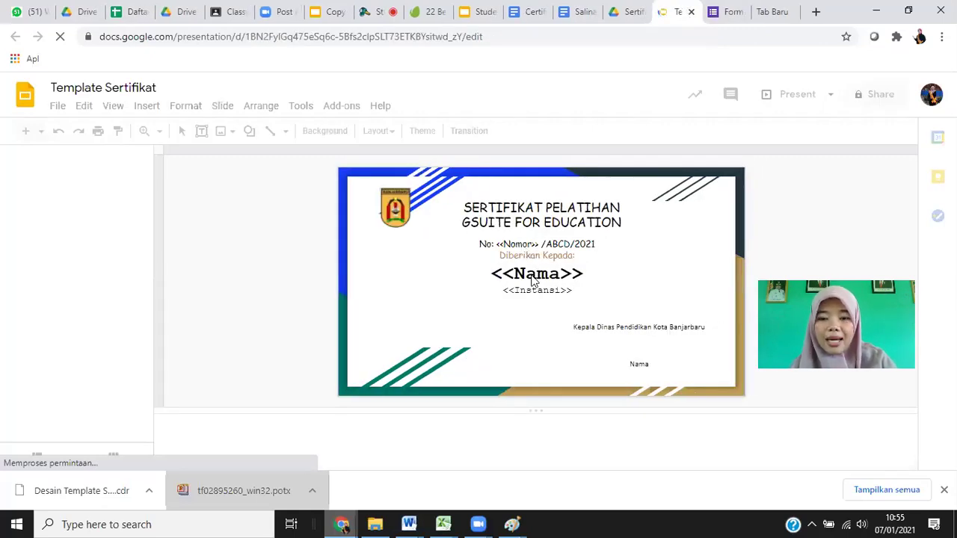
# Rename the first question 'Nama' to match the template placeholder and make it required.
pyautogui.click(725, 11)
pyautogui.click(270, 299)
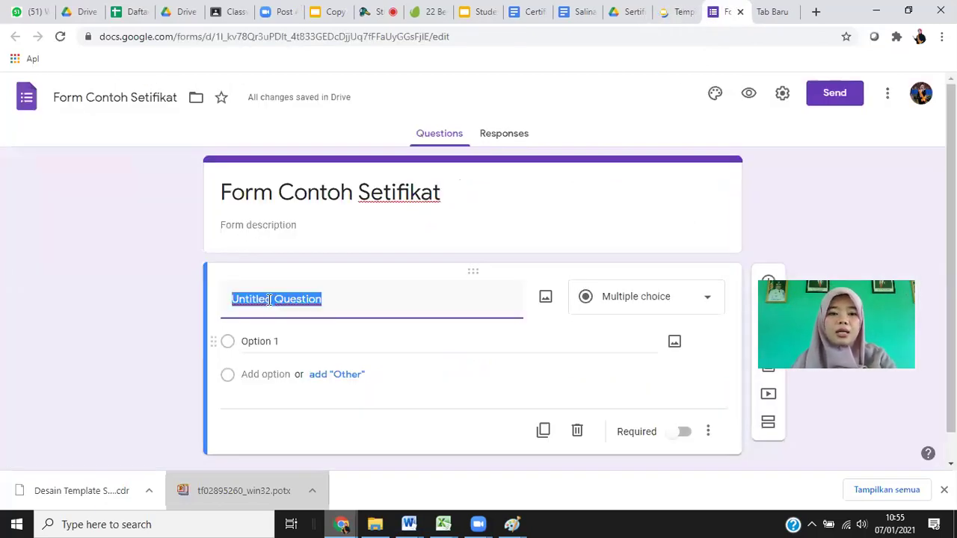
pyautogui.write('Nama')
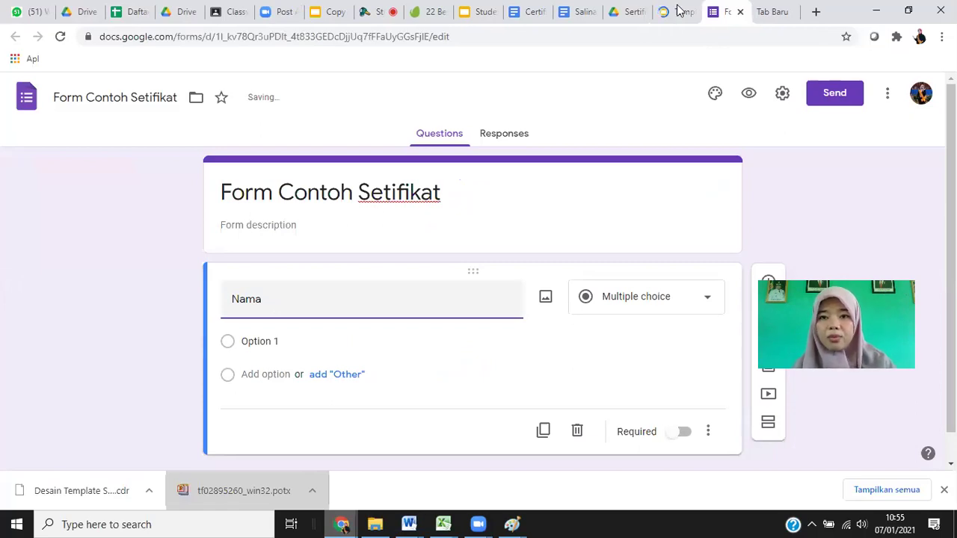
pyautogui.hotkey('ctrl', 'shift', 'Tab')
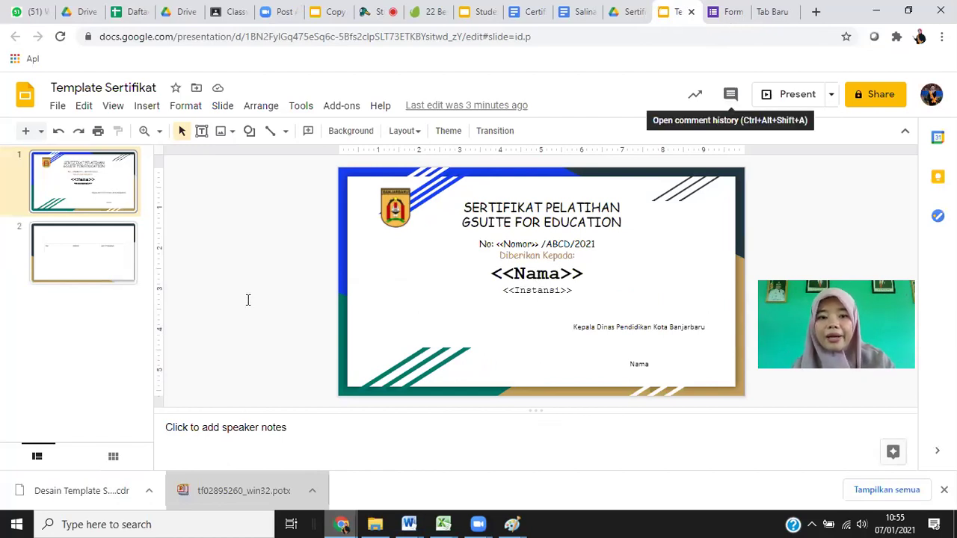
pyautogui.hotkey('ctrl', 'Tab')
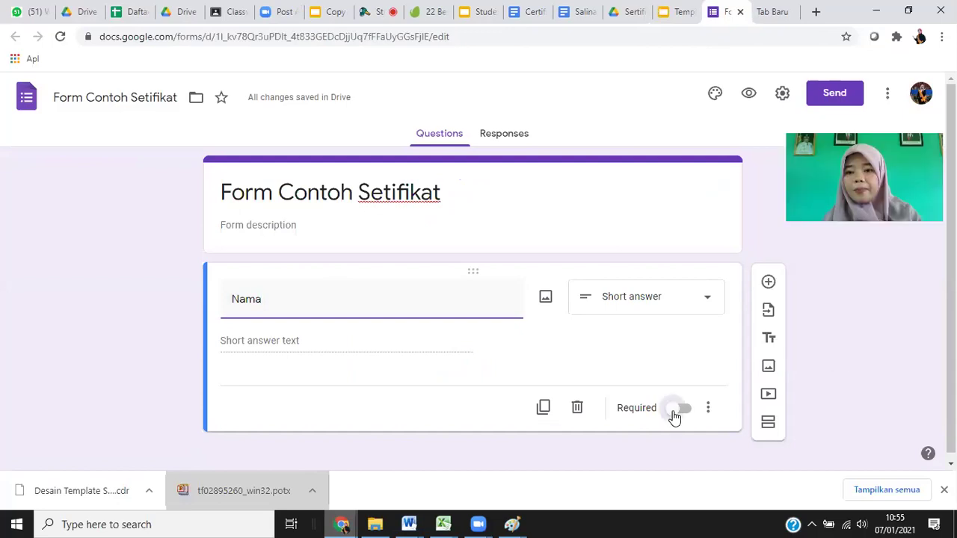
pyautogui.click(680, 408)
# Add an 'Instansi' question and a required 'Email' question below Nama.
pyautogui.click(768, 282)
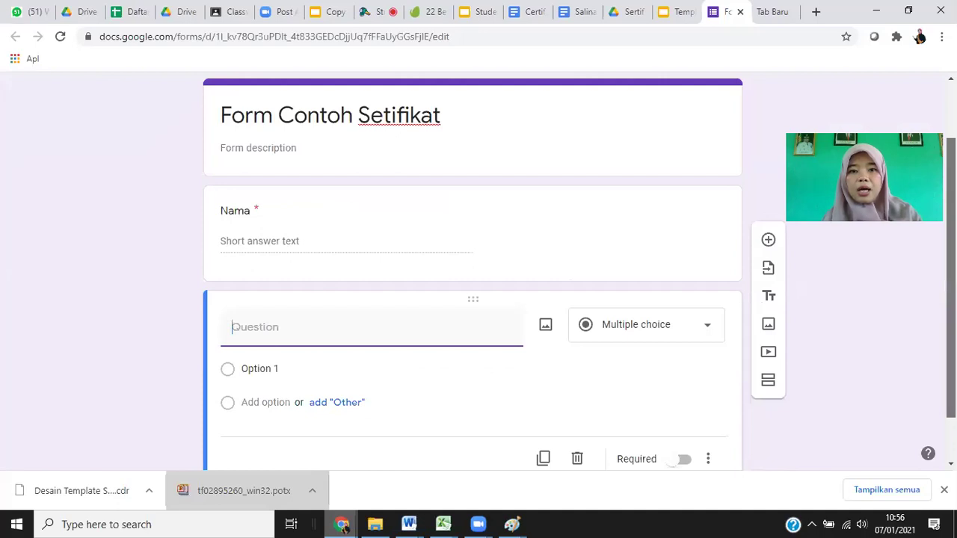
pyautogui.click(243, 304)
pyautogui.write('Inst')
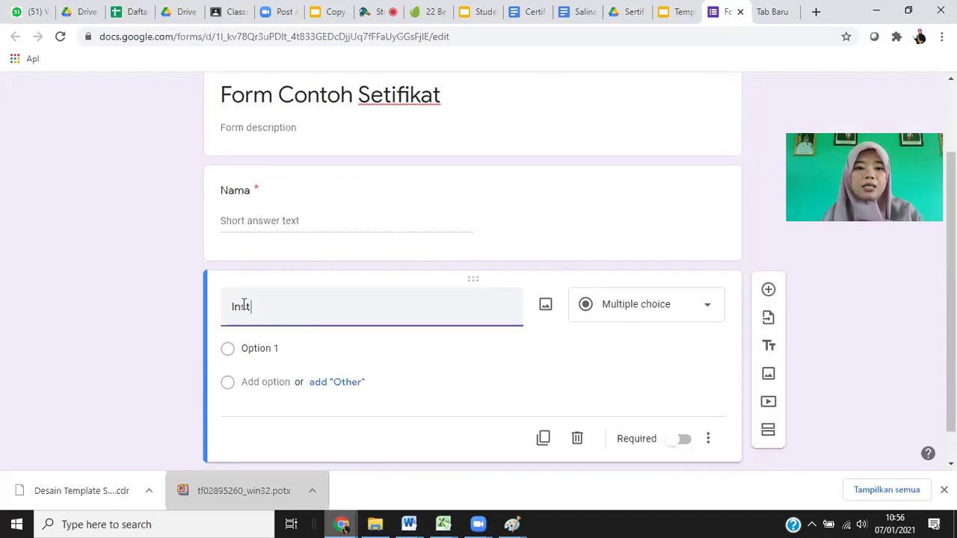
pyautogui.write('ansi')
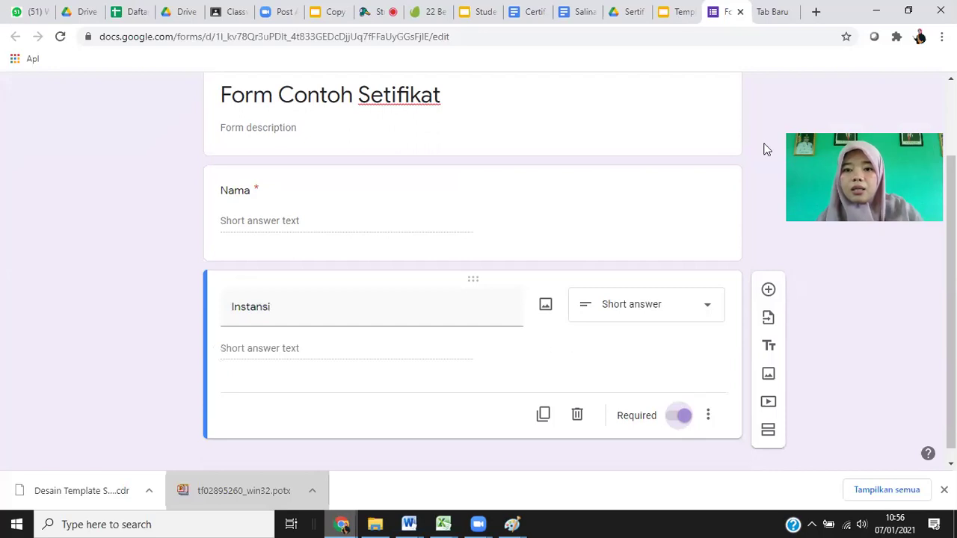
pyautogui.hotkey('ctrl', 'pageup')
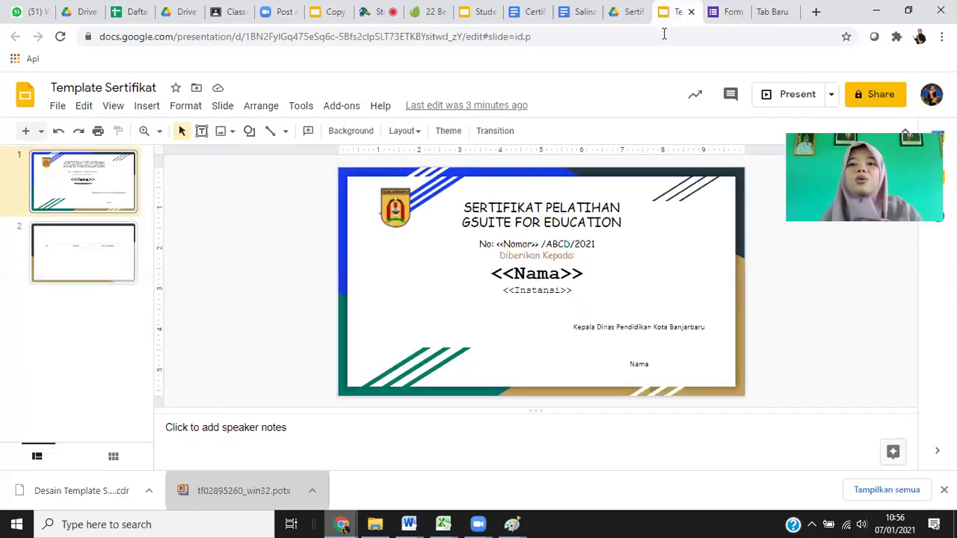
pyautogui.click(717, 18)
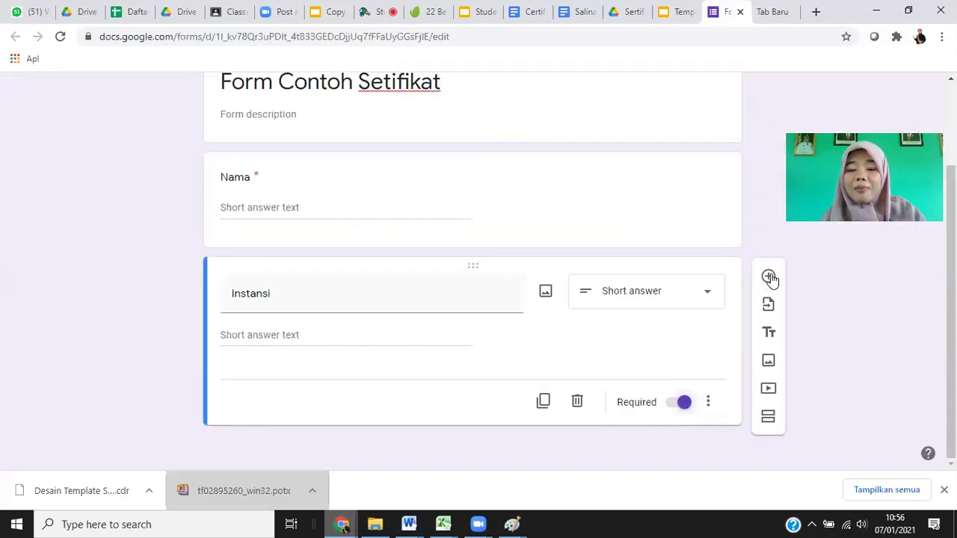
pyautogui.click(768, 276)
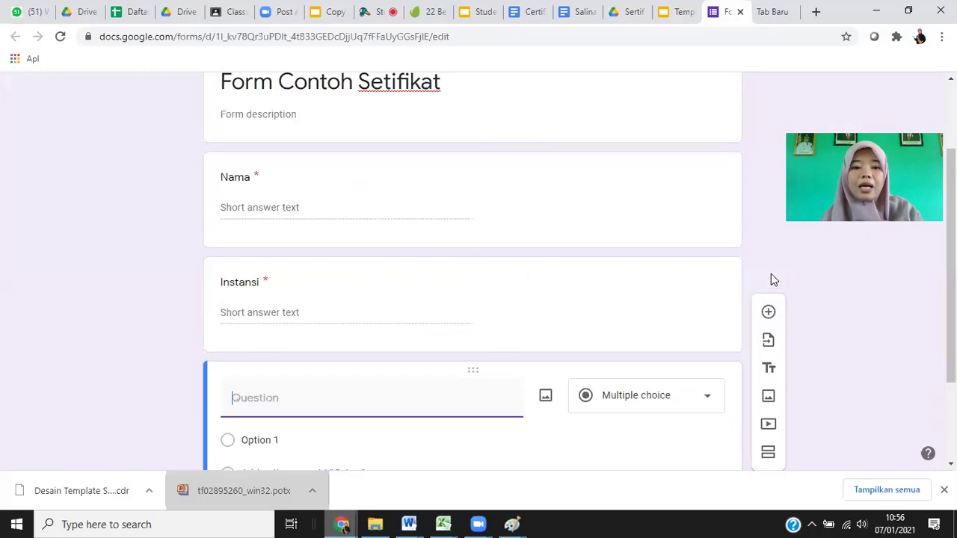
pyautogui.write('Email')
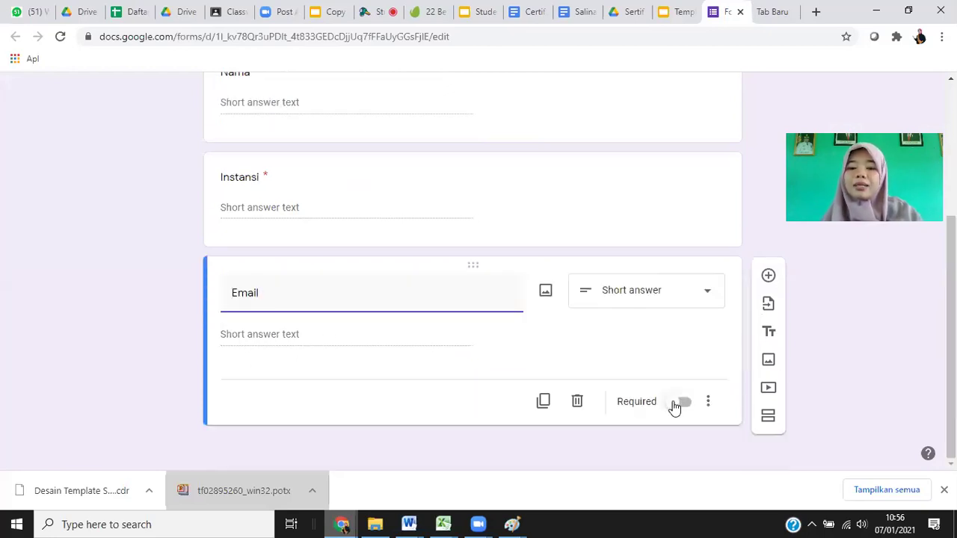
pyautogui.click(658, 411)
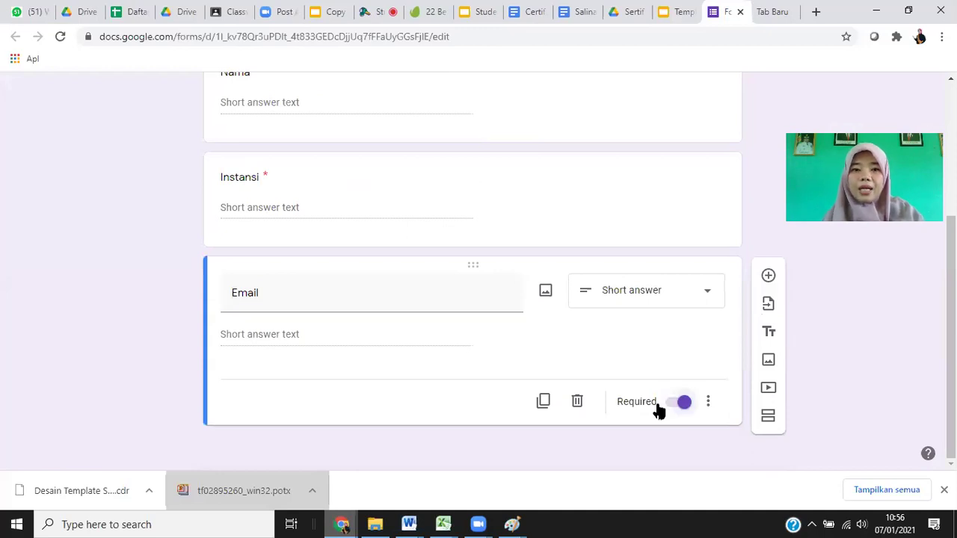
pyautogui.scroll(3, 133, 94)
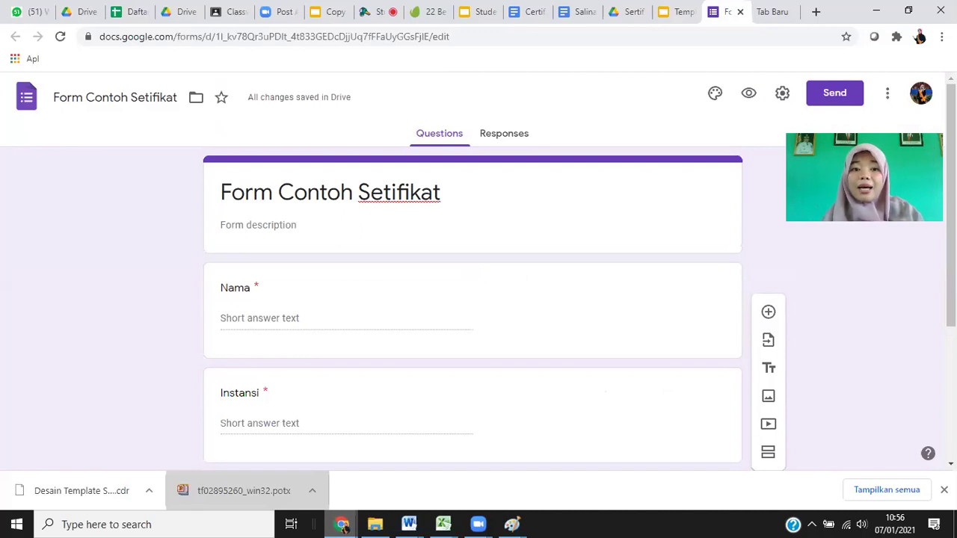
pyautogui.scroll(-1, 331, 401)
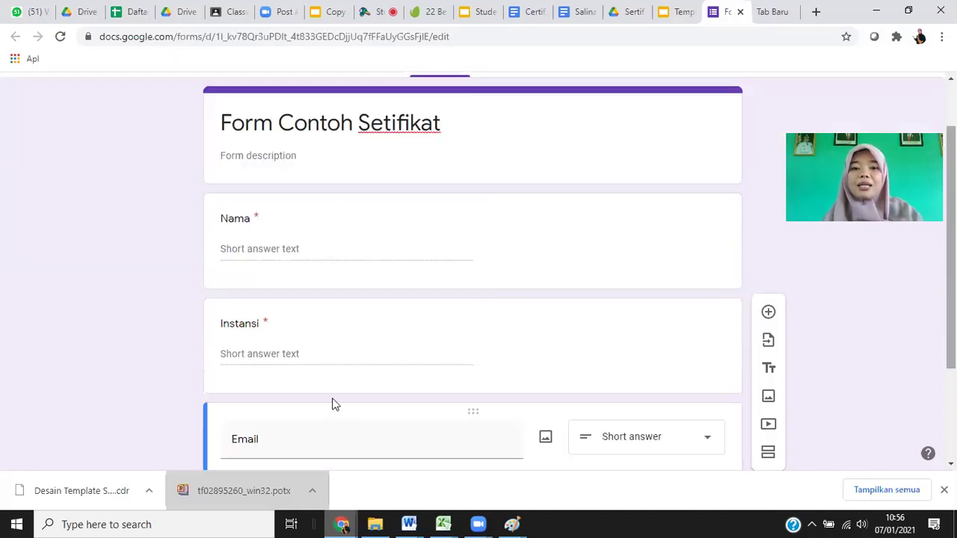
pyautogui.scroll(-1, 323, 392)
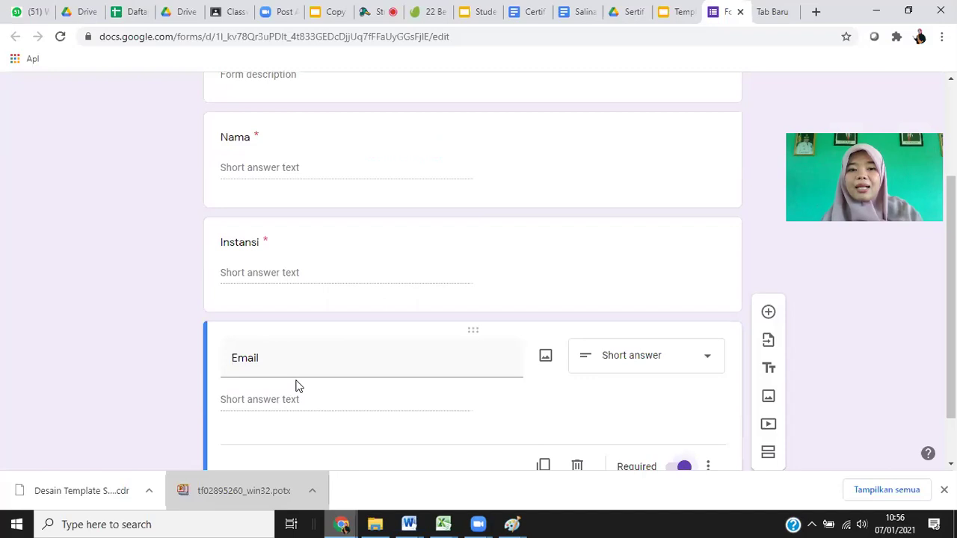
pyautogui.click(676, 11)
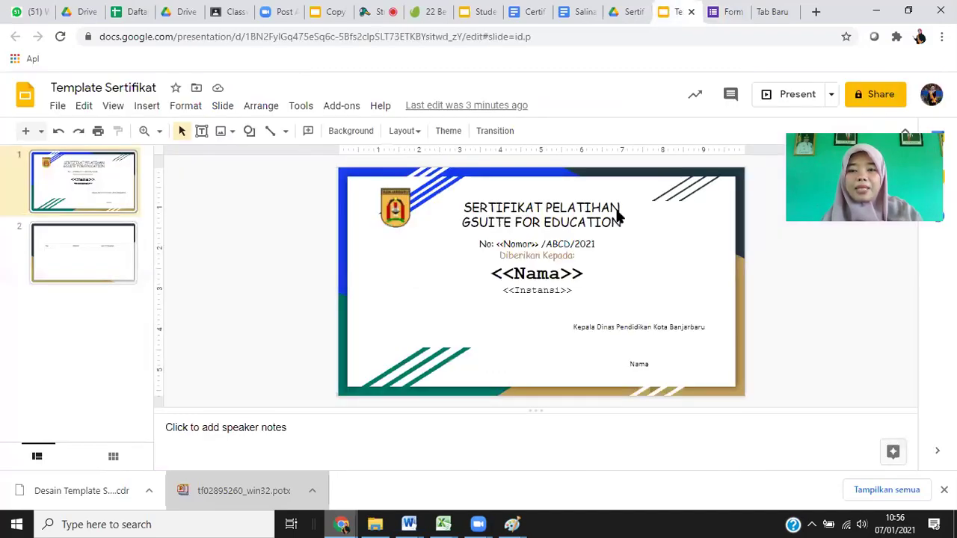
pyautogui.click(728, 11)
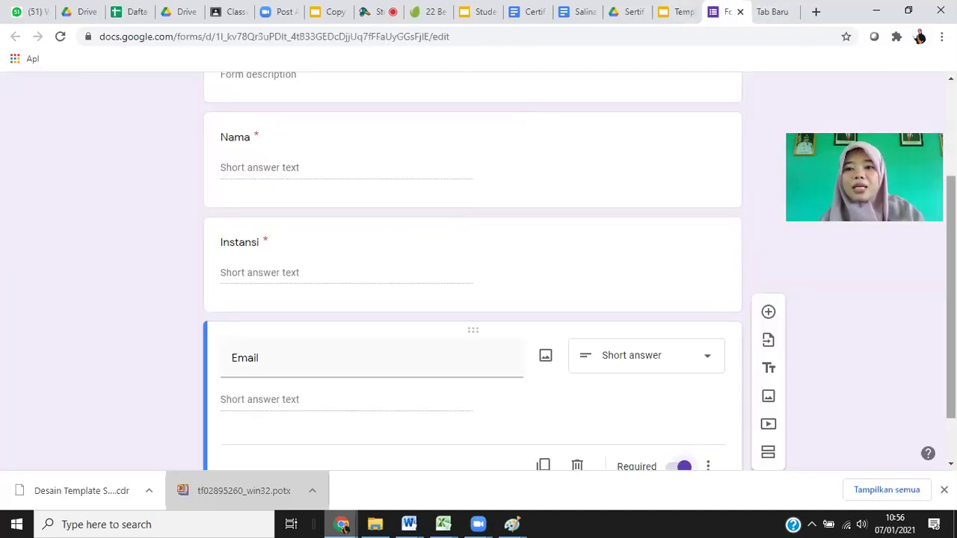
pyautogui.scroll(1, 393, 380)
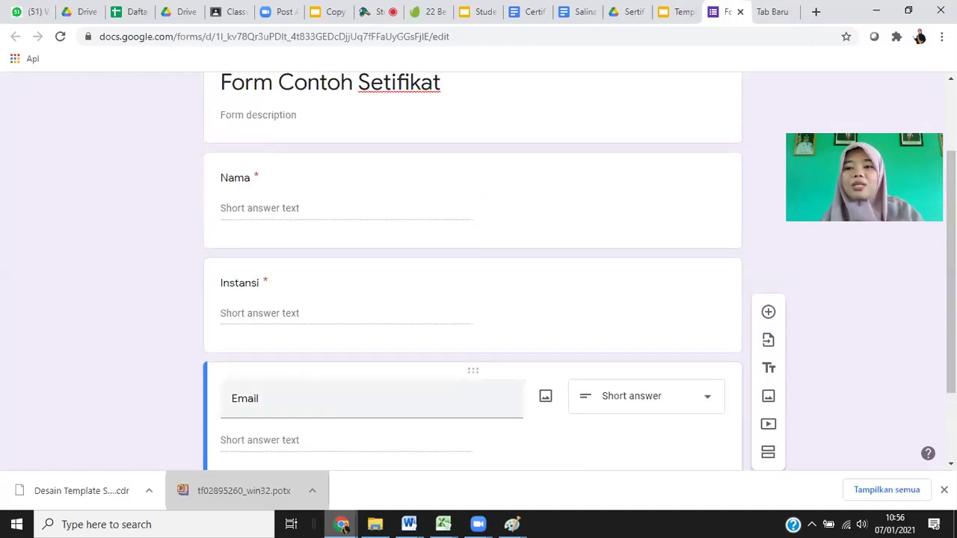
pyautogui.click(664, 15)
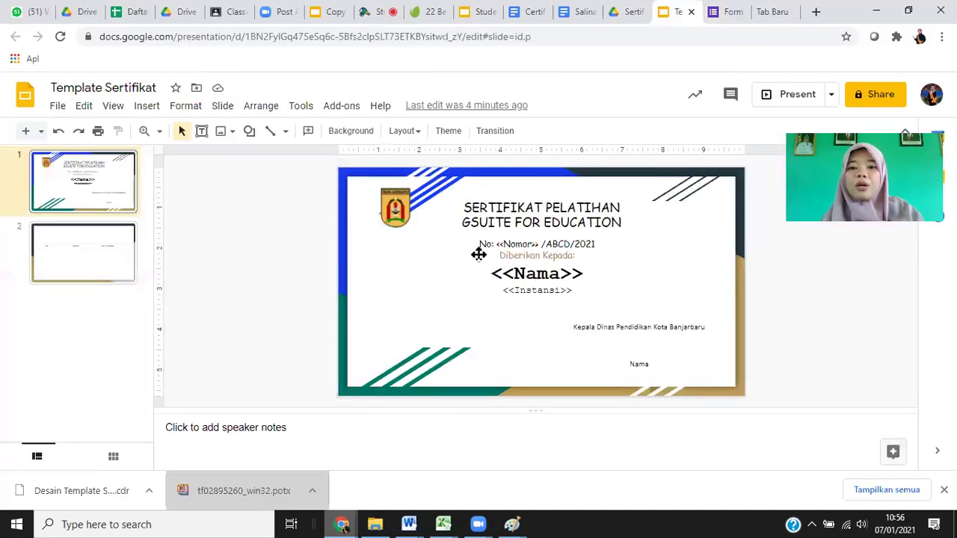
pyautogui.click(725, 12)
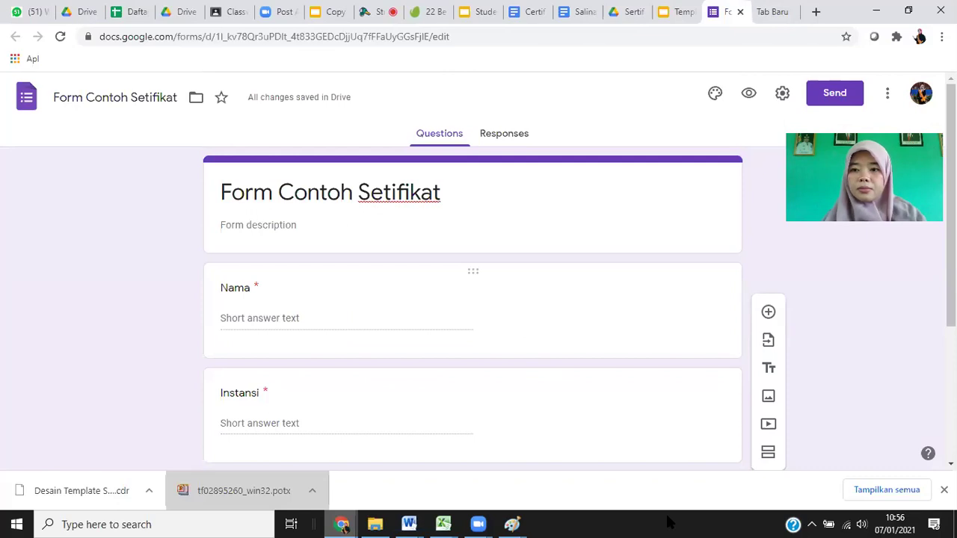
pyautogui.scroll(-1, 354, 369)
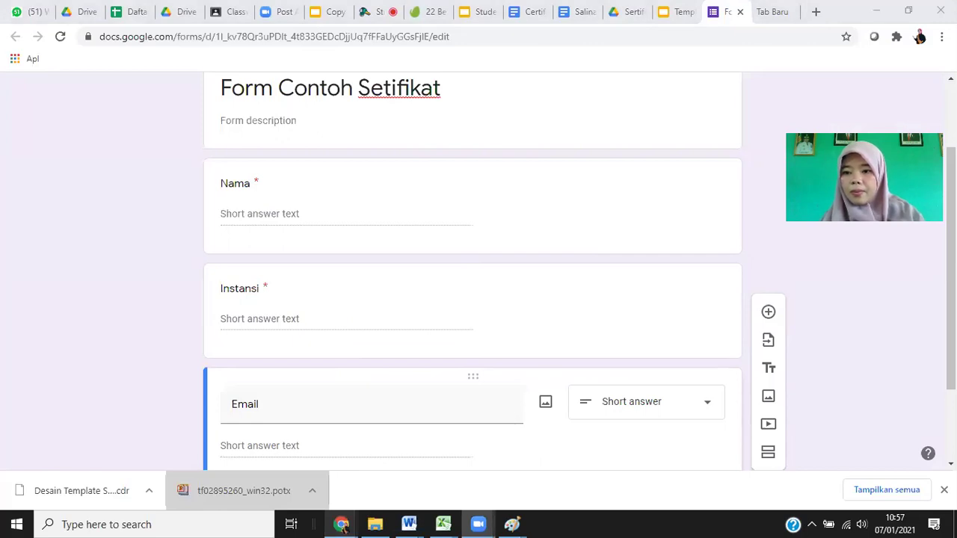
pyautogui.click(515, 322)
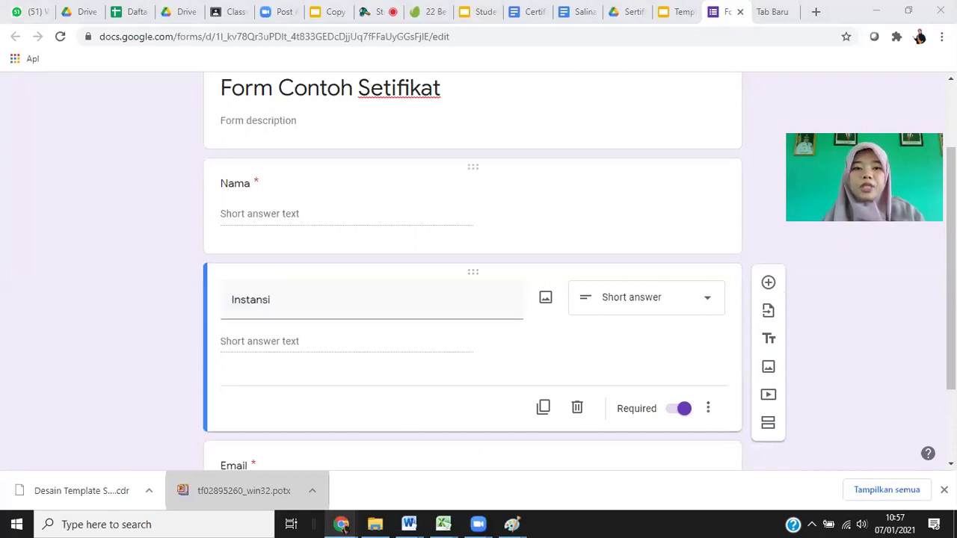
# Toggle the organisation-only response restriction in the form's settings, then close them.
pyautogui.click(344, 526)
pyautogui.scroll(2, 791, 100)
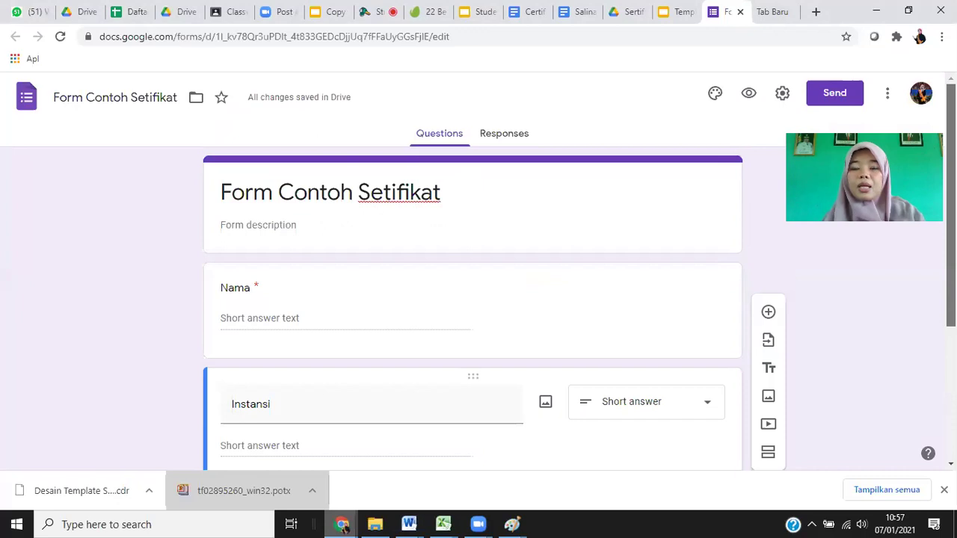
pyautogui.click(782, 93)
pyautogui.click(23, 269)
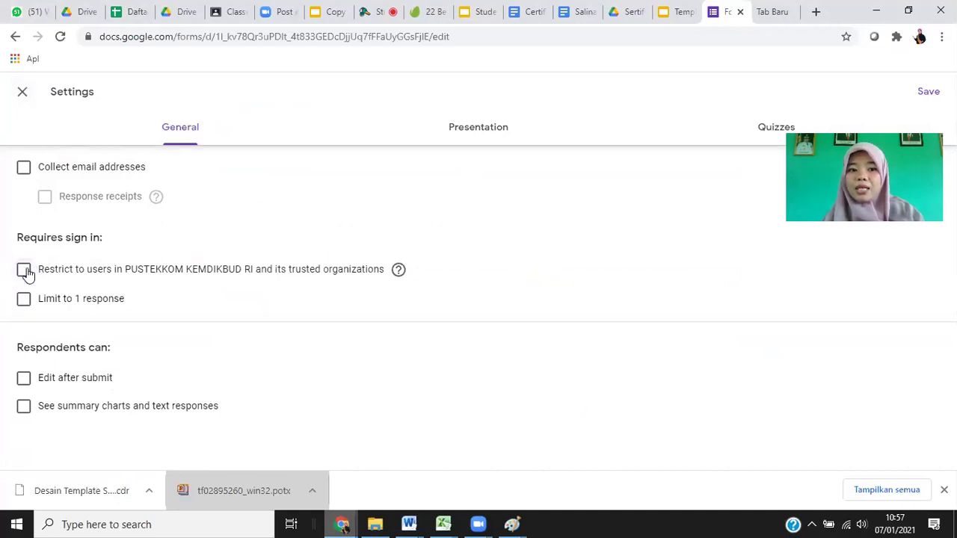
pyautogui.press('space')
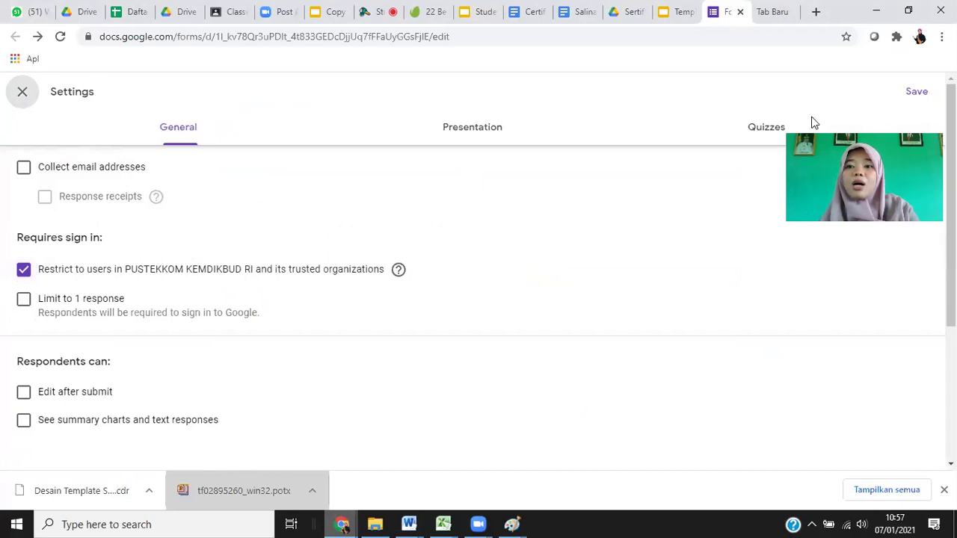
pyautogui.press('Escape')
# Turn off the organisation restriction and enable 'Limit to 1 response'.
pyautogui.click(782, 94)
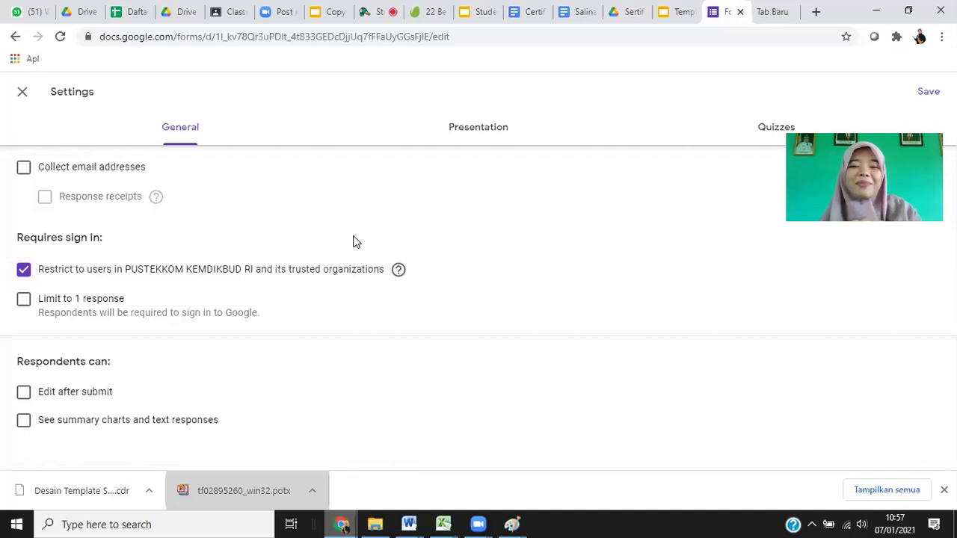
pyautogui.click(24, 270)
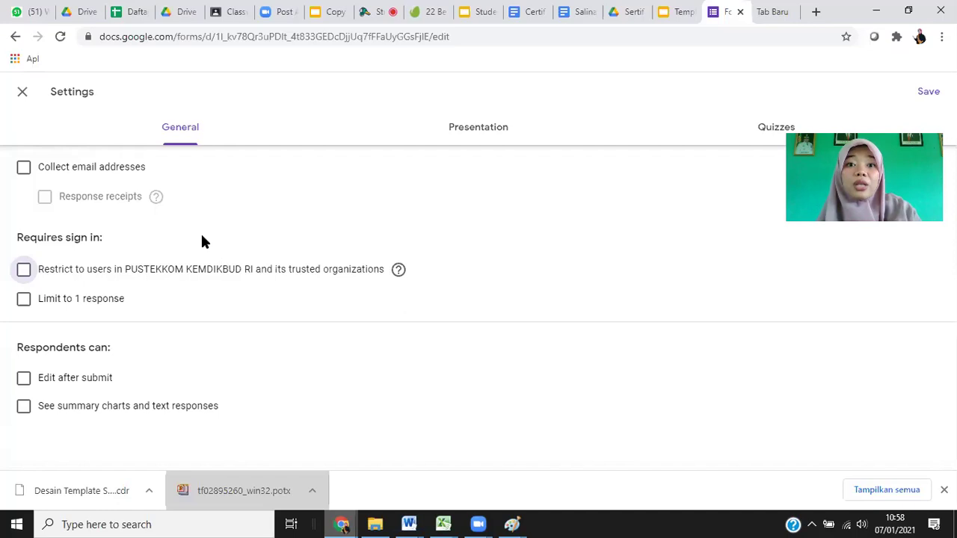
pyautogui.click(25, 300)
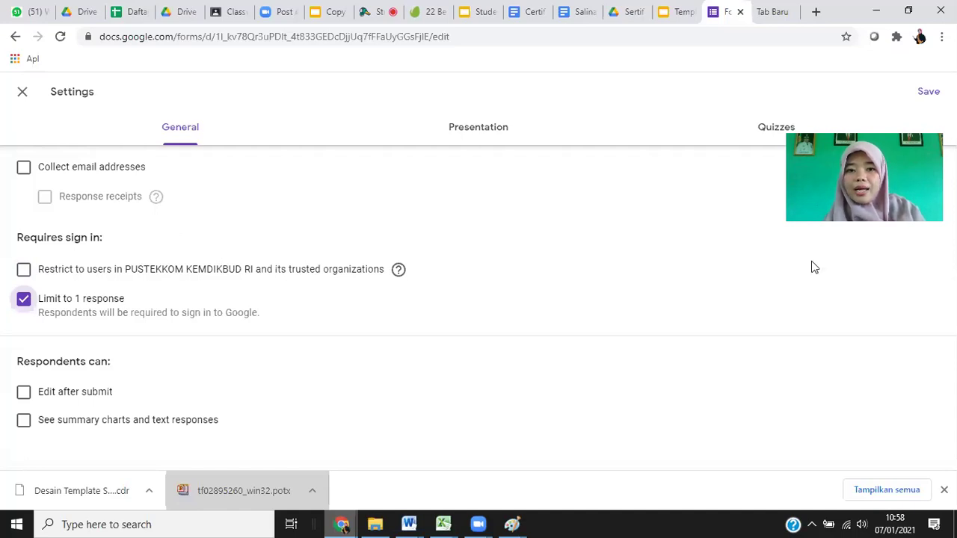
pyautogui.press('Escape')
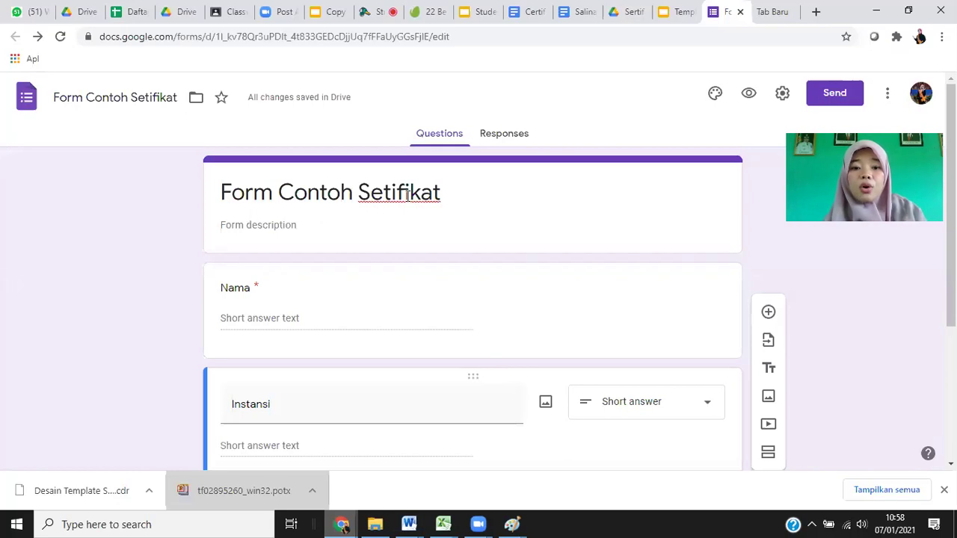
# Draw a red star beside '3. Google Form' in Paint and return to Chrome.
pyautogui.moveTo(512, 524)
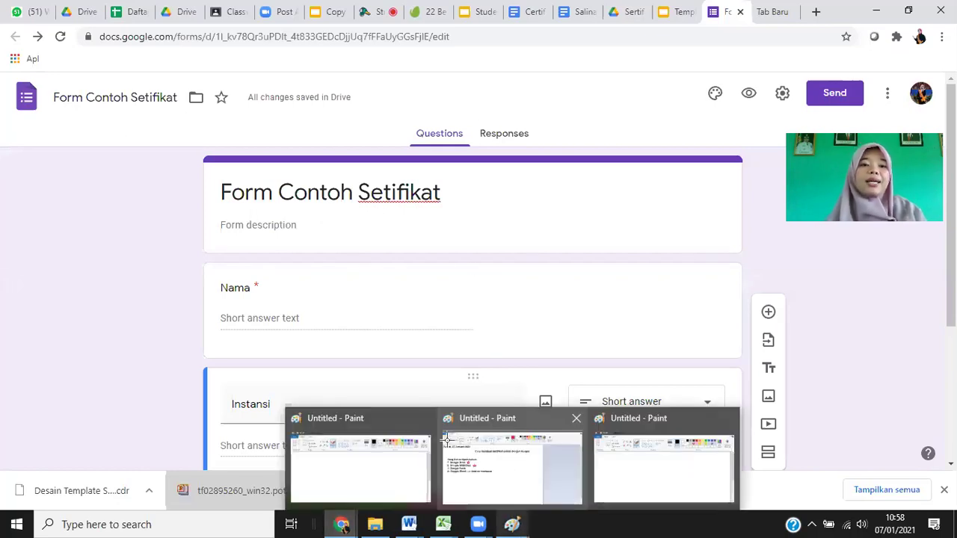
pyautogui.click(479, 463)
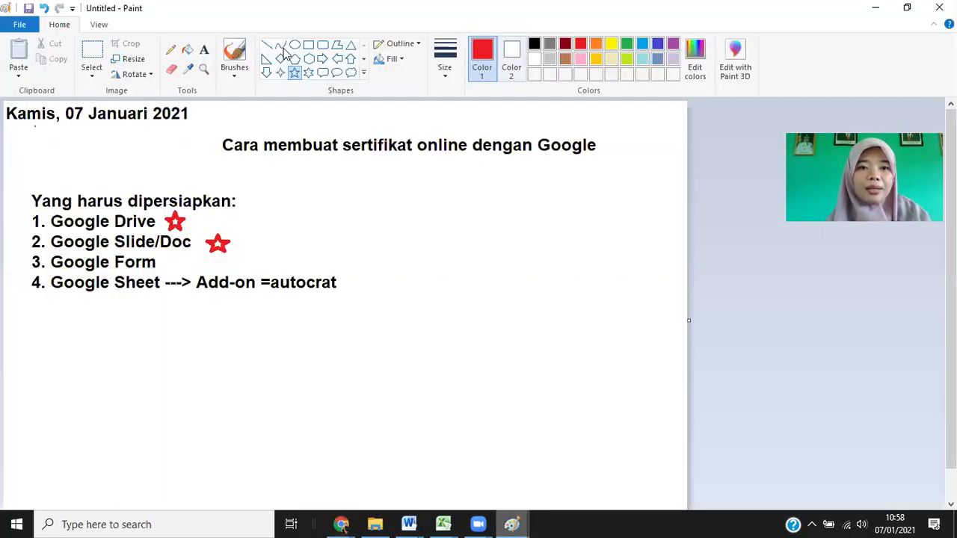
pyautogui.moveTo(165, 252); pyautogui.dragTo(194, 275)
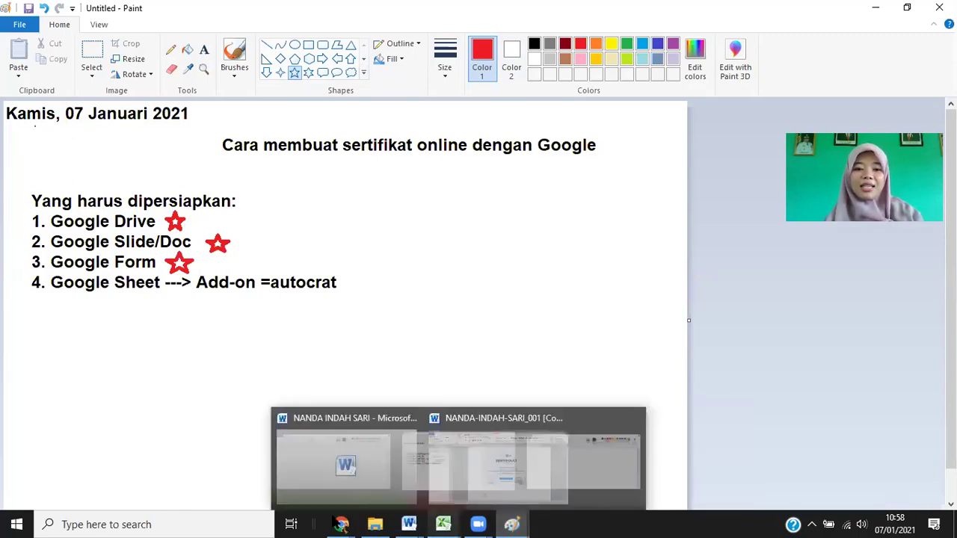
pyautogui.hotkey('alt', 'Tab')
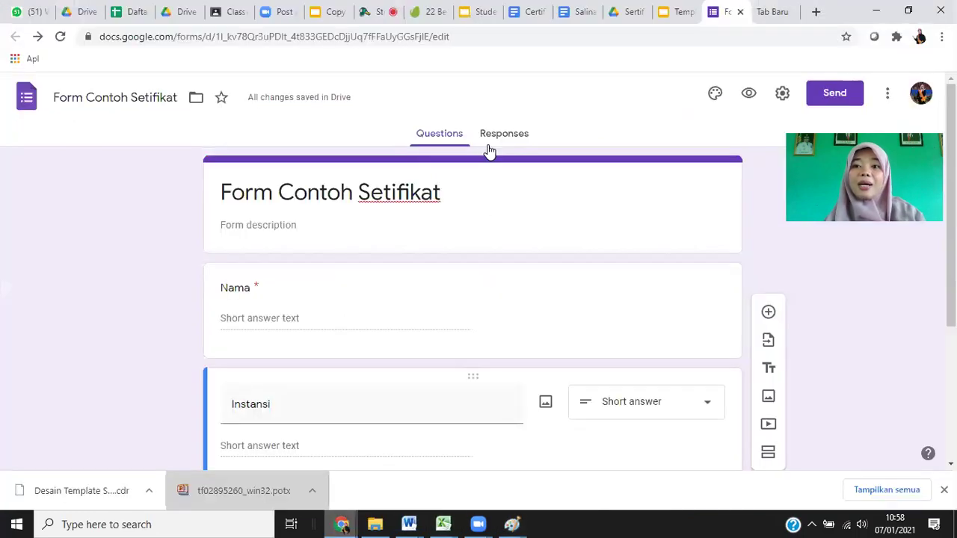
# Generate a shortened share link for the form and copy it.
pyautogui.click(824, 92)
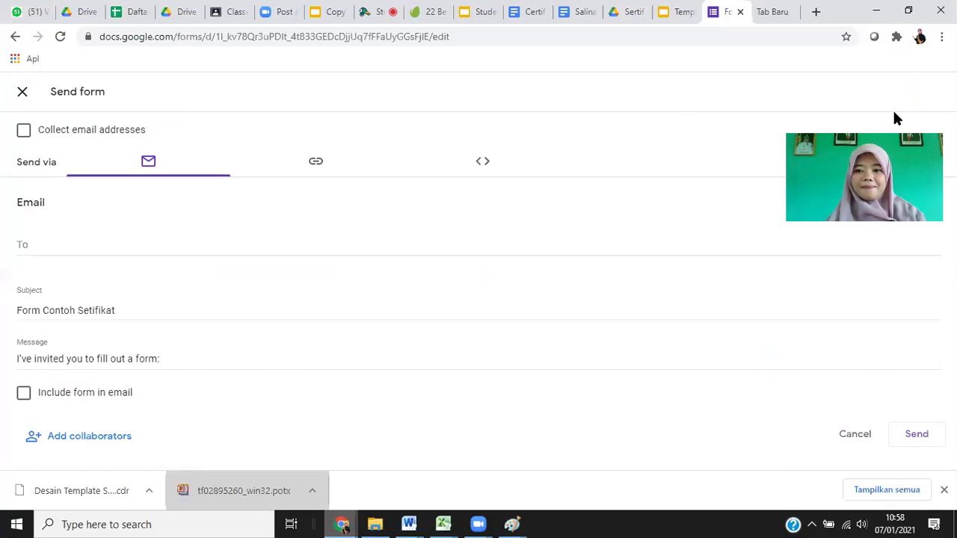
pyautogui.click(317, 163)
pyautogui.click(23, 251)
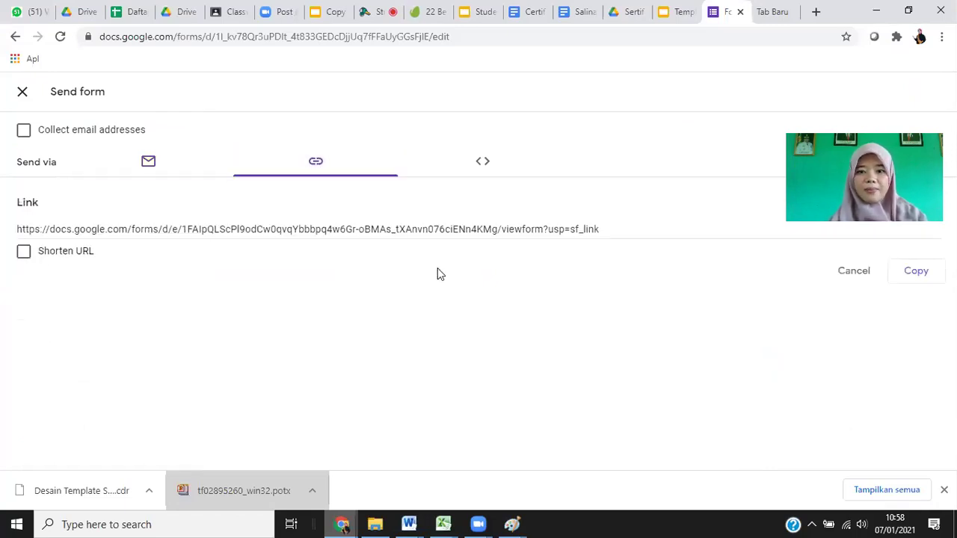
pyautogui.click(918, 273)
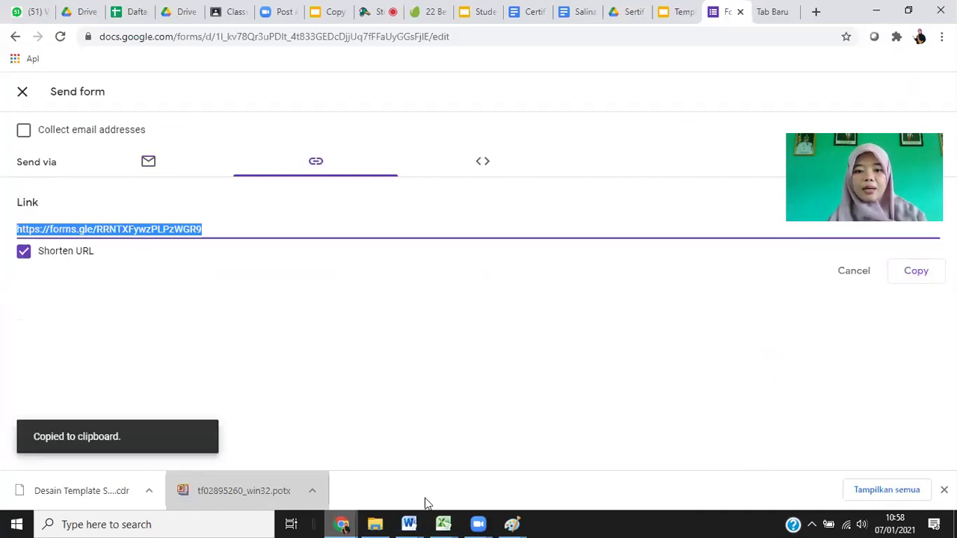
pyautogui.moveTo(424, 498)
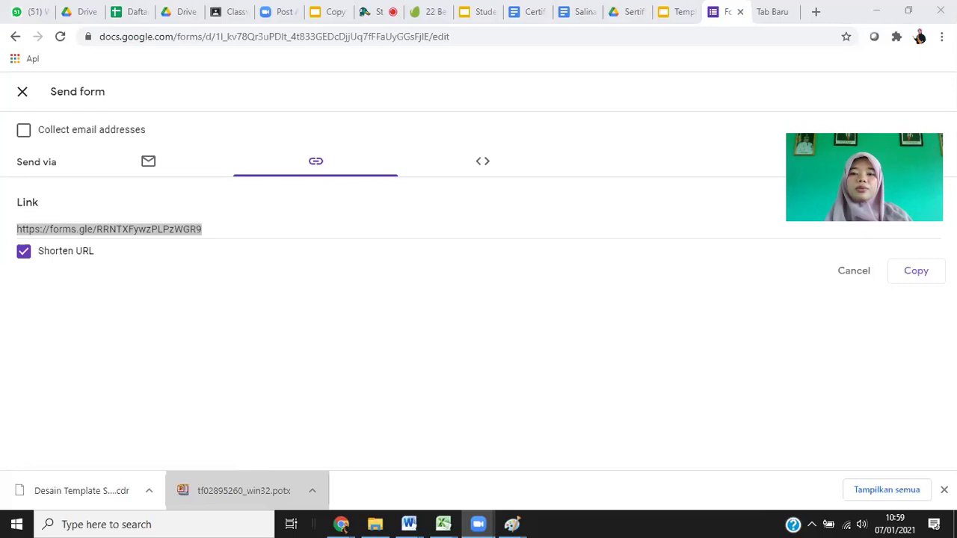
# Compare the certificate template with the form, then close the Send form panel.
pyautogui.click(670, 10)
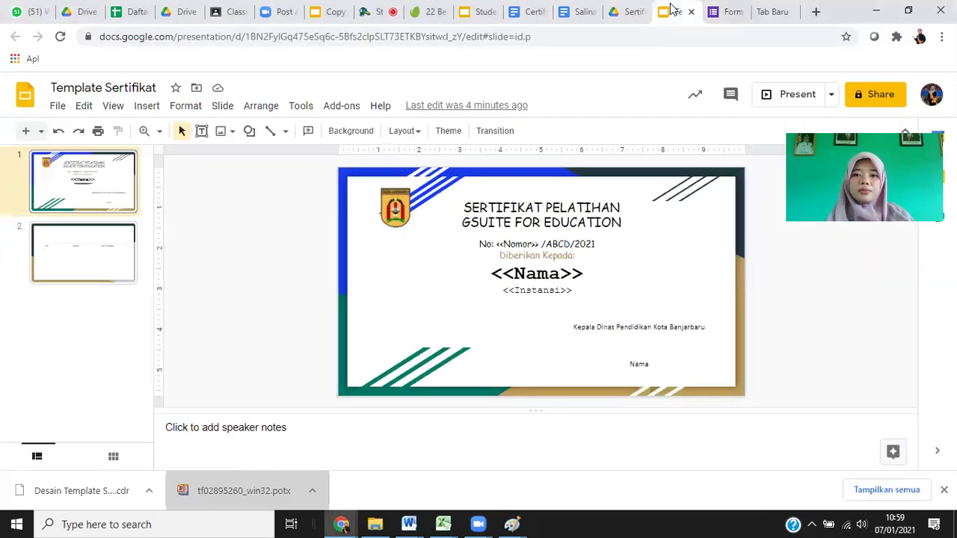
pyautogui.click(727, 13)
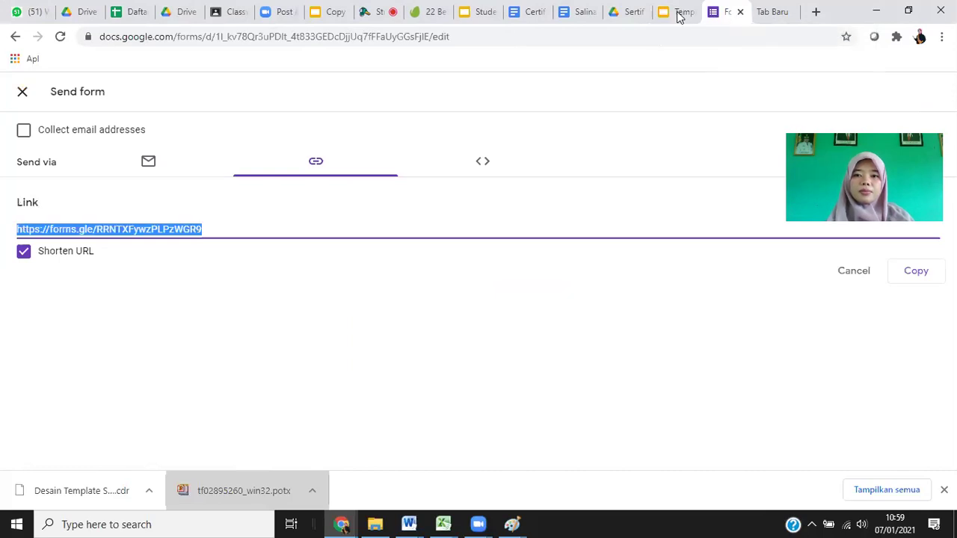
pyautogui.click(677, 13)
pyautogui.click(712, 11)
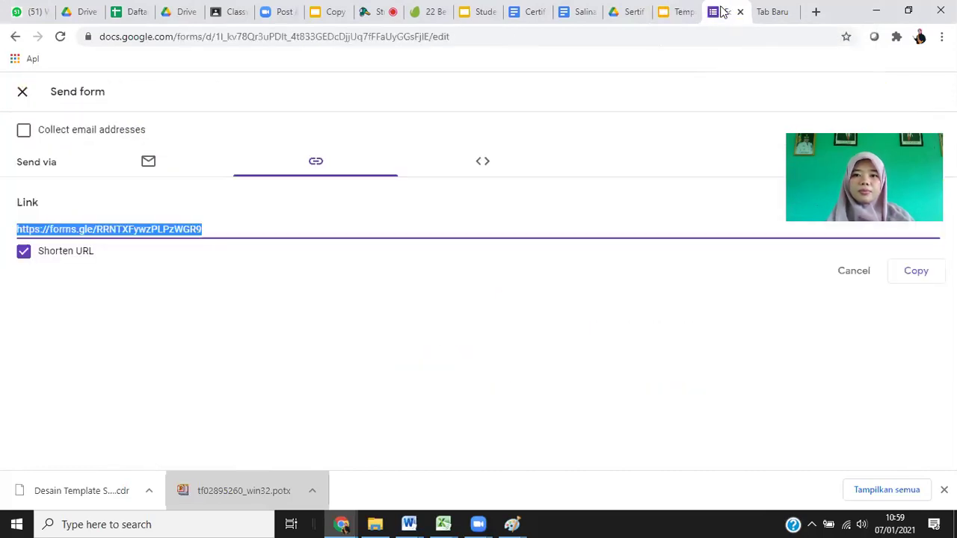
pyautogui.click(686, 11)
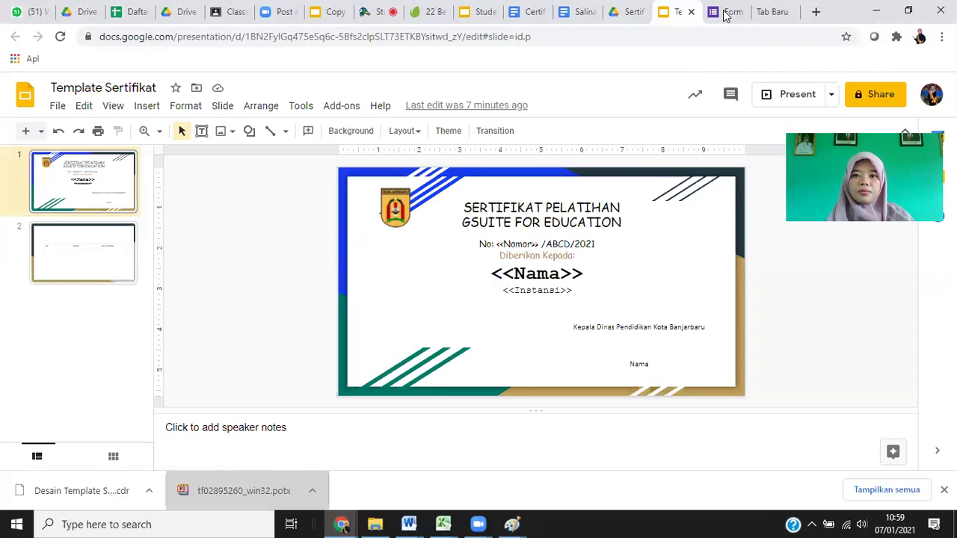
pyautogui.click(724, 13)
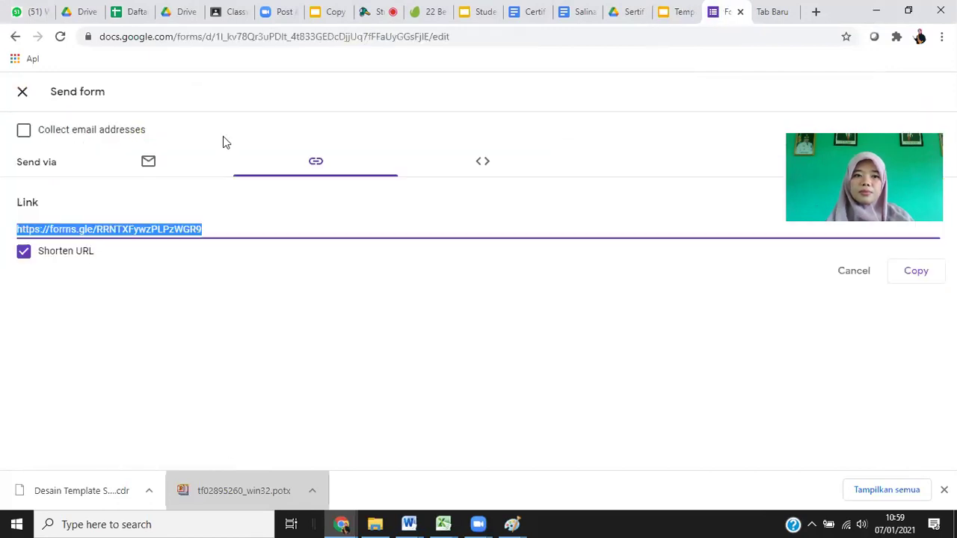
pyautogui.click(21, 97)
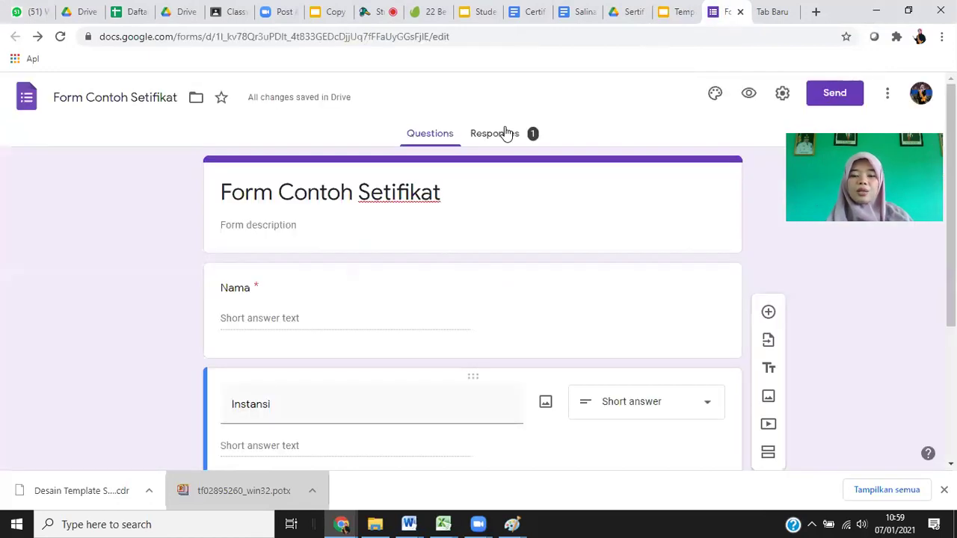
# Open the responses summary and scroll through the incoming Nama entries.
pyautogui.click(506, 133)
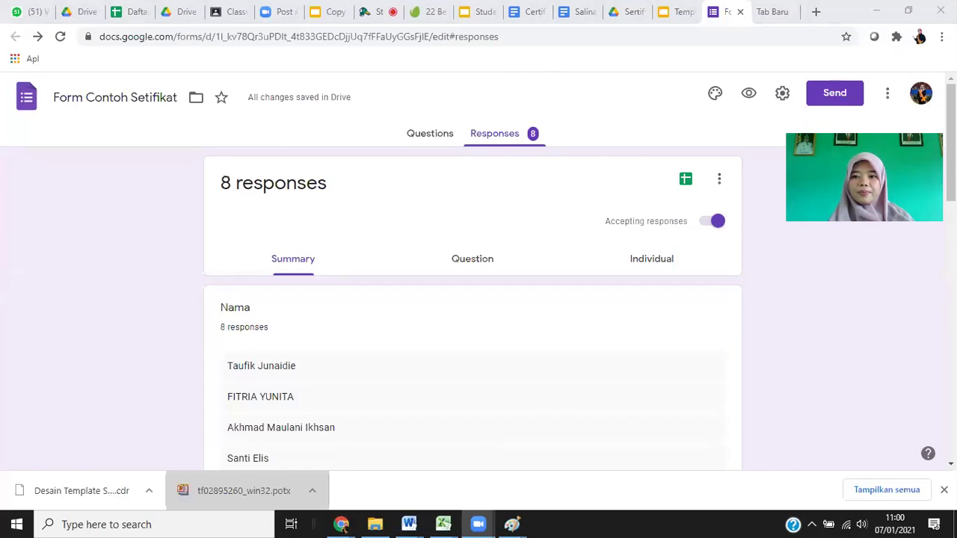
pyautogui.scroll(-1, 478, 299)
pyautogui.scroll(-1, 478, 299)
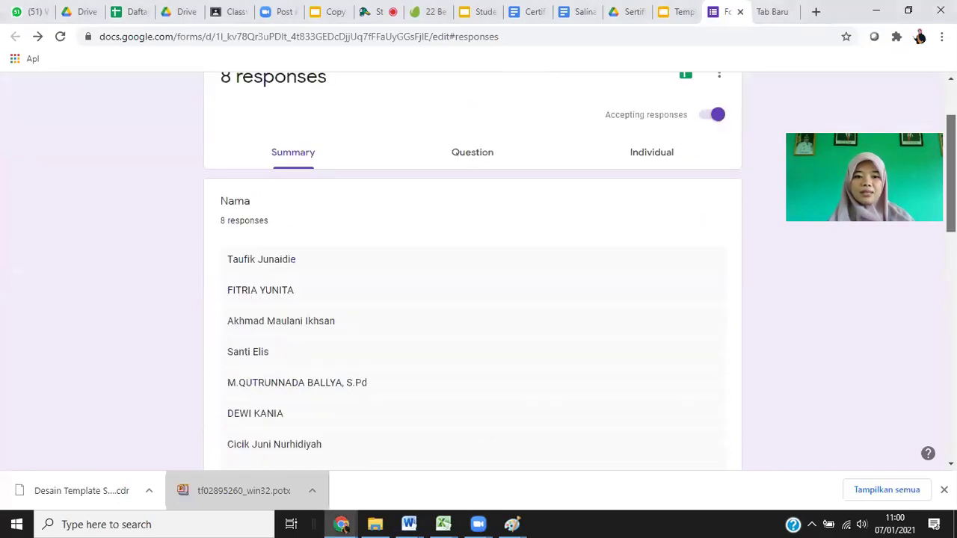
pyautogui.scroll(-1, 478, 299)
pyautogui.press('Down')
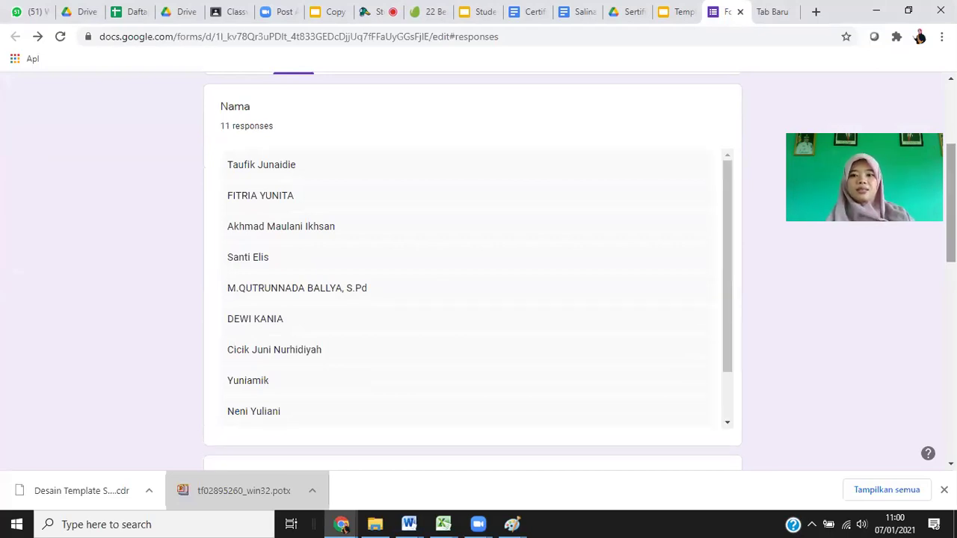
pyautogui.scroll(2, 472, 269)
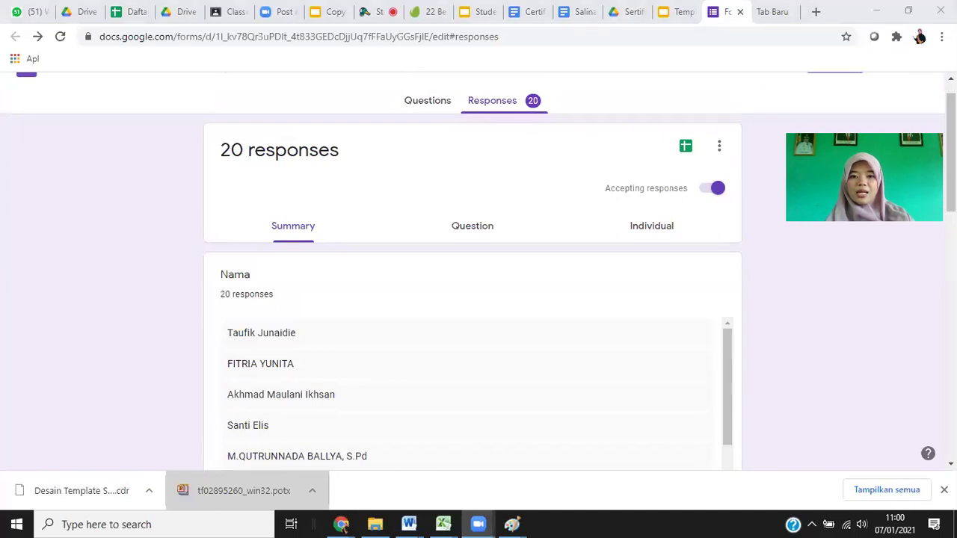
# Switch from the browser to the Paint preparation checklist.
pyautogui.click(342, 526)
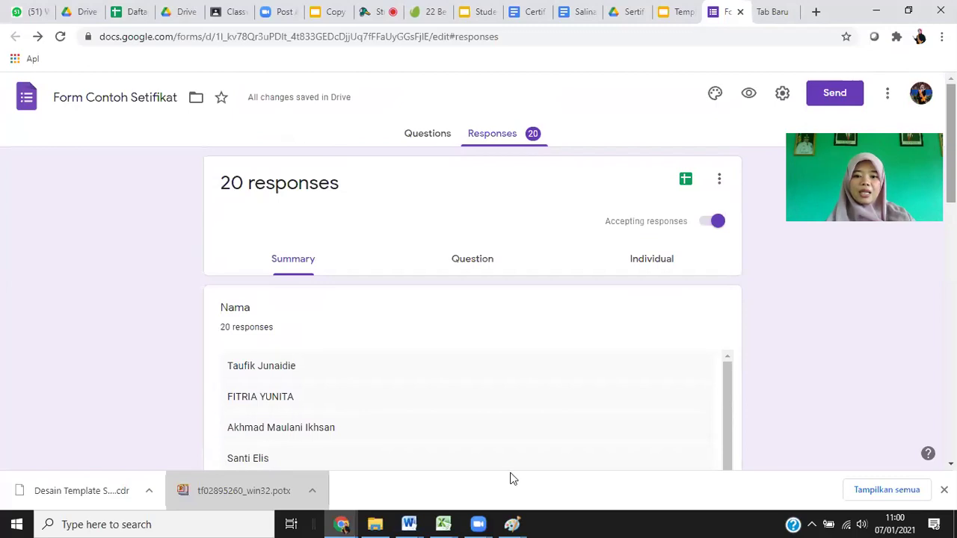
pyautogui.click(512, 523)
pyautogui.click(510, 473)
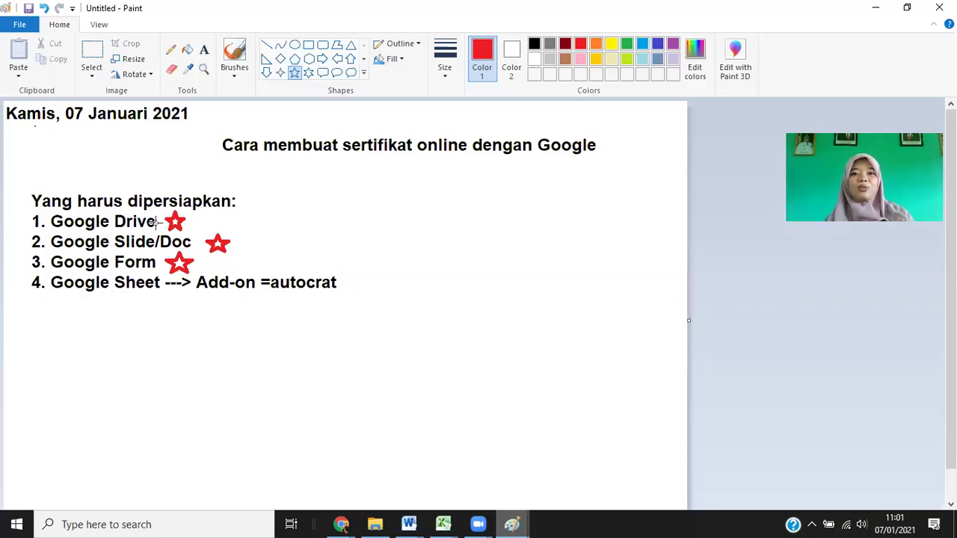
# Start and cancel a text box beside Google Drive, then return to the 39-response summary.
pyautogui.click(203, 49)
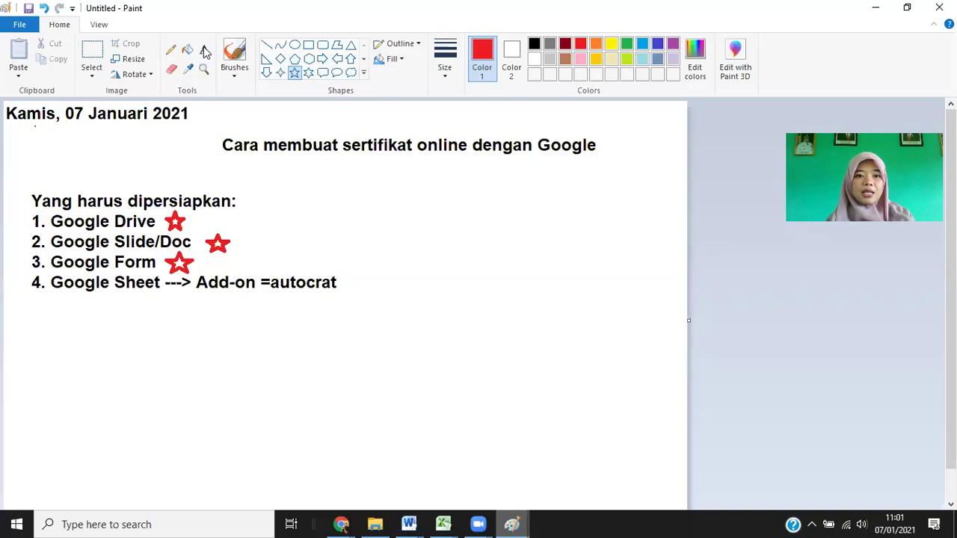
pyautogui.click(198, 223)
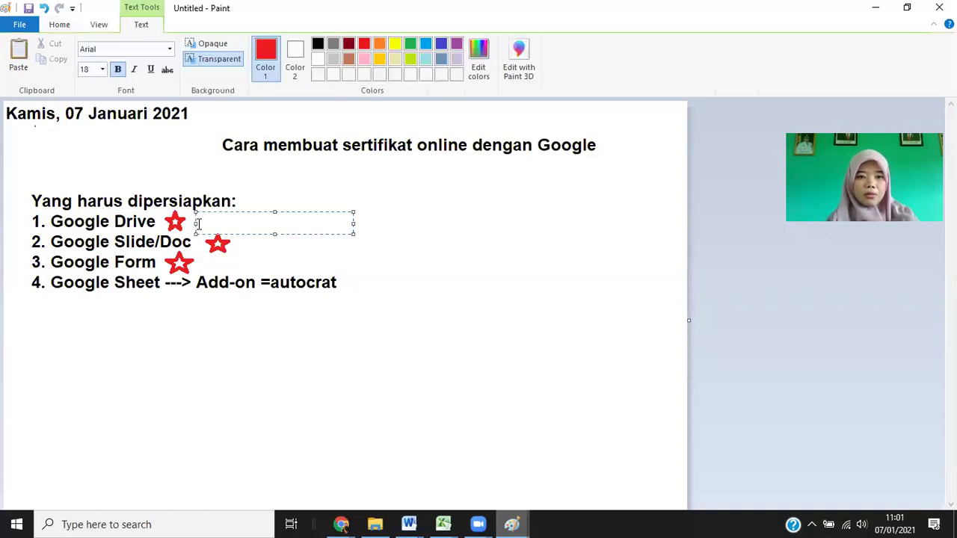
pyautogui.click(252, 264)
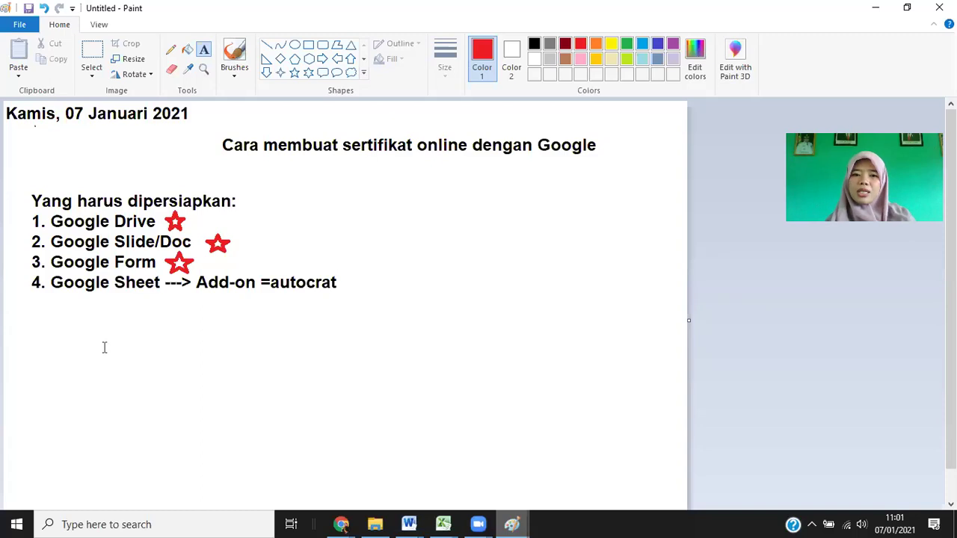
pyautogui.hotkey('alt', 'Tab')
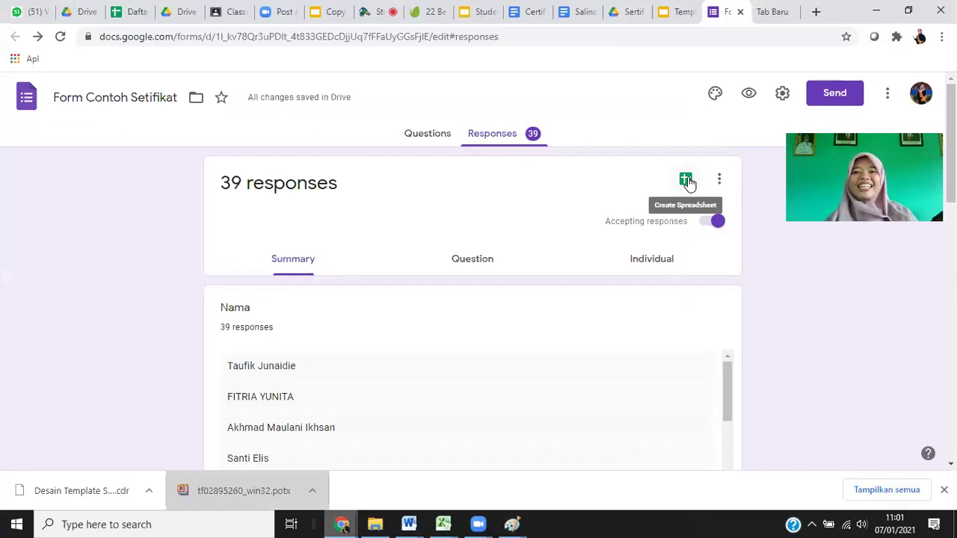
# Link the form responses to a new spreadsheet, Form Contoh Setifikat (Responses).
pyautogui.click(686, 179)
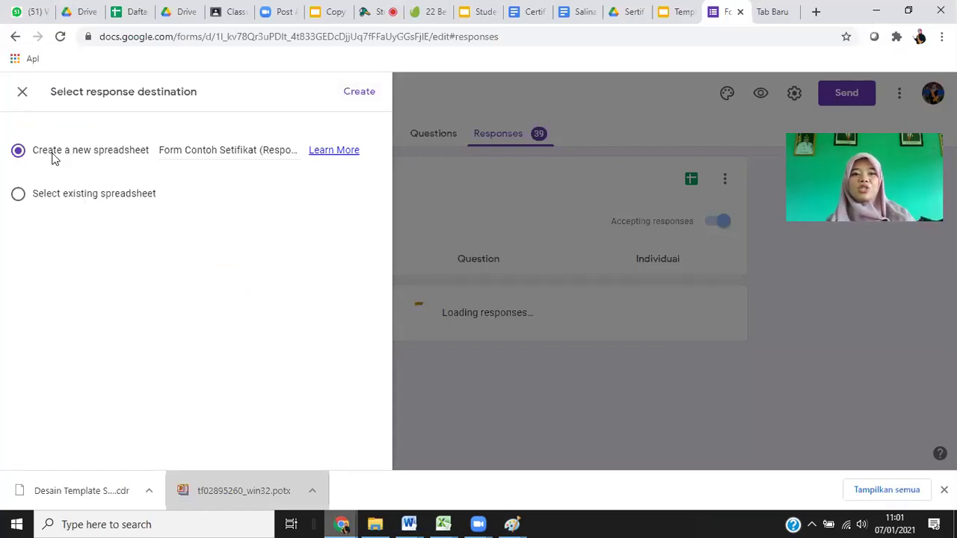
pyautogui.click(359, 92)
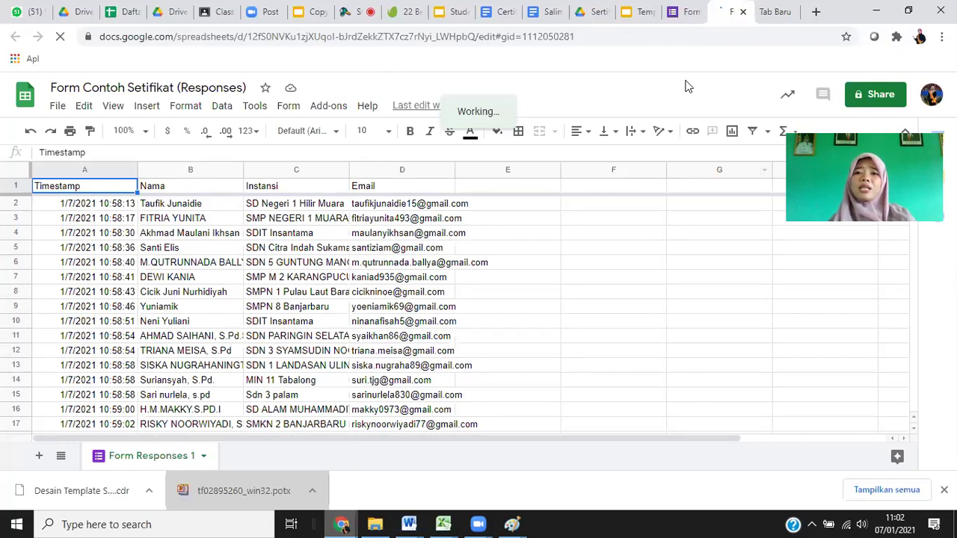
# Auto-fit the Instansi (C) and Email (D) columns, then compare against the Slides certificate template.
pyautogui.click(685, 18)
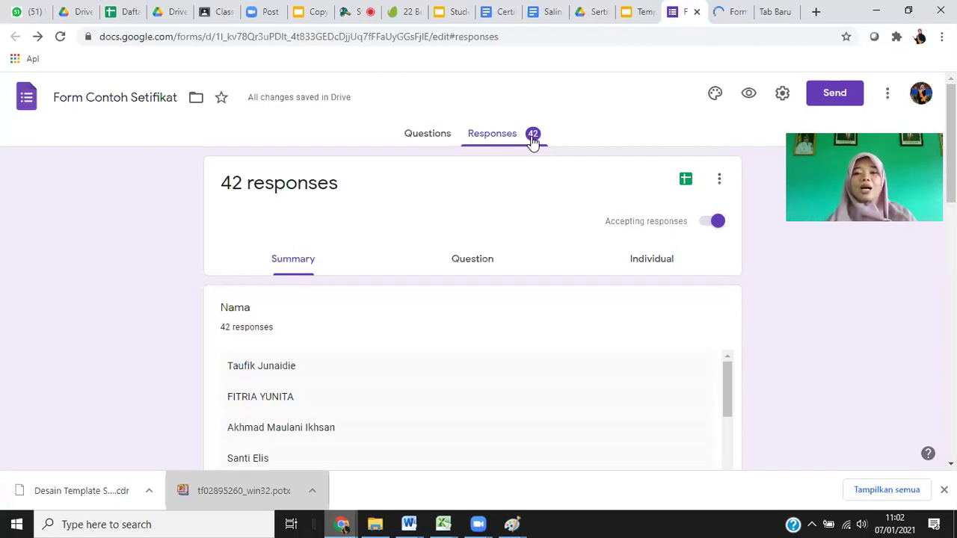
pyautogui.click(723, 14)
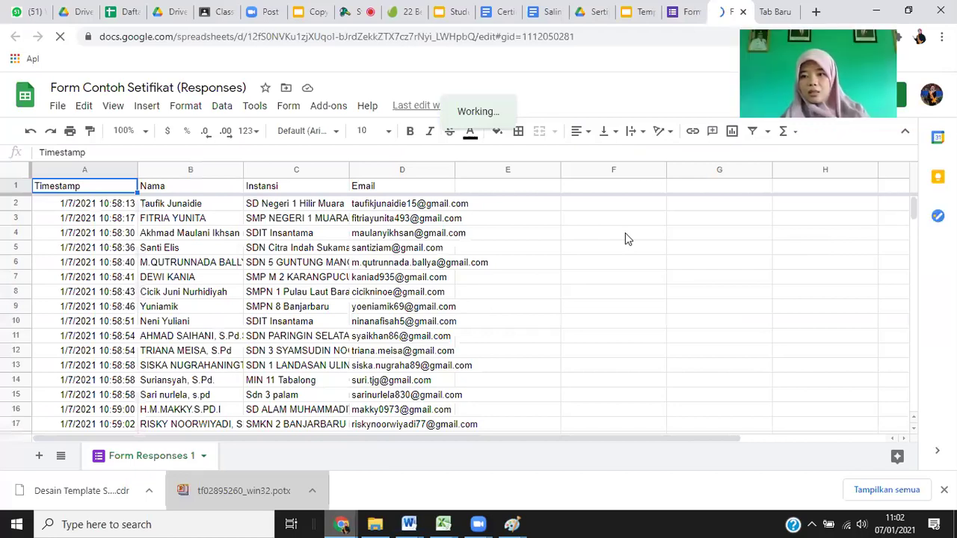
pyautogui.click(916, 270)
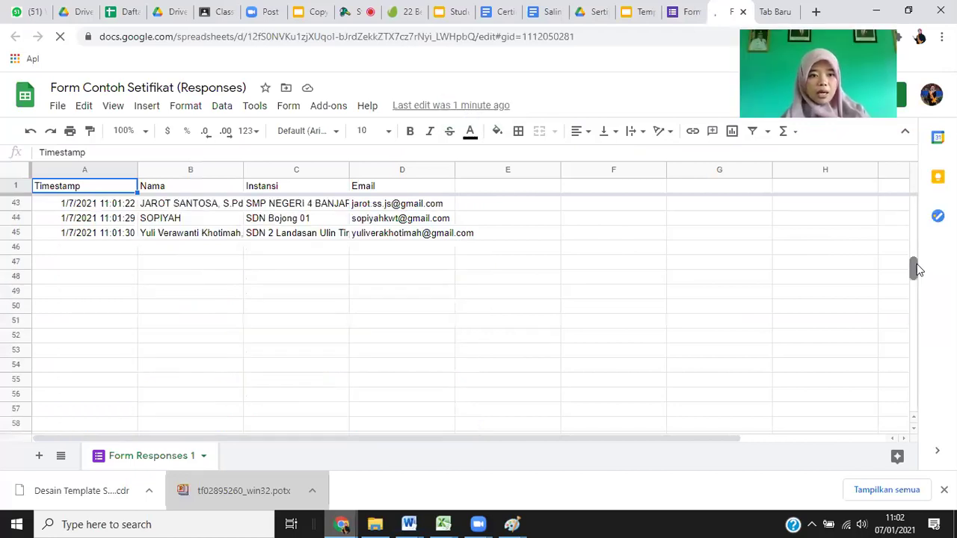
pyautogui.scroll(1, 918, 270)
pyautogui.scroll(2, 920, 246)
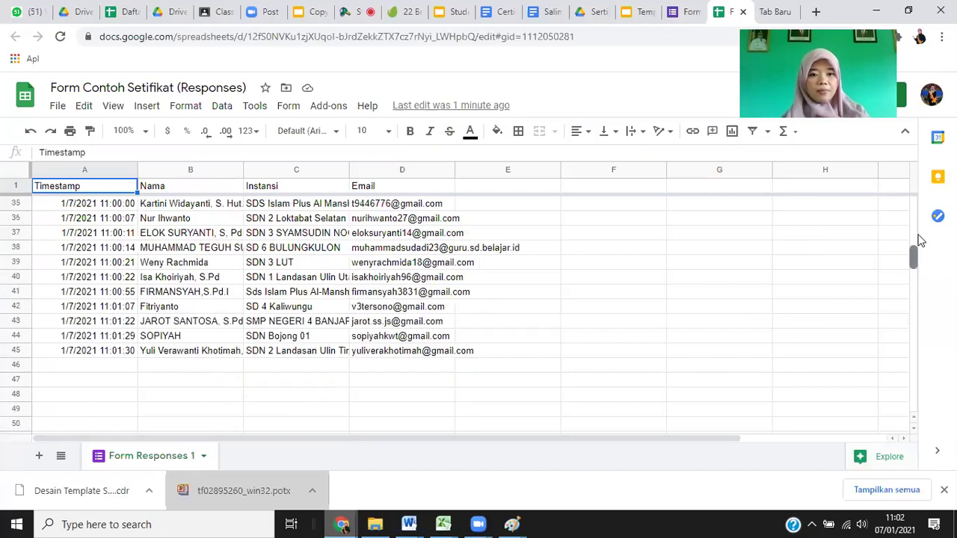
pyautogui.scroll(9, 921, 216)
pyautogui.scroll(2, 921, 194)
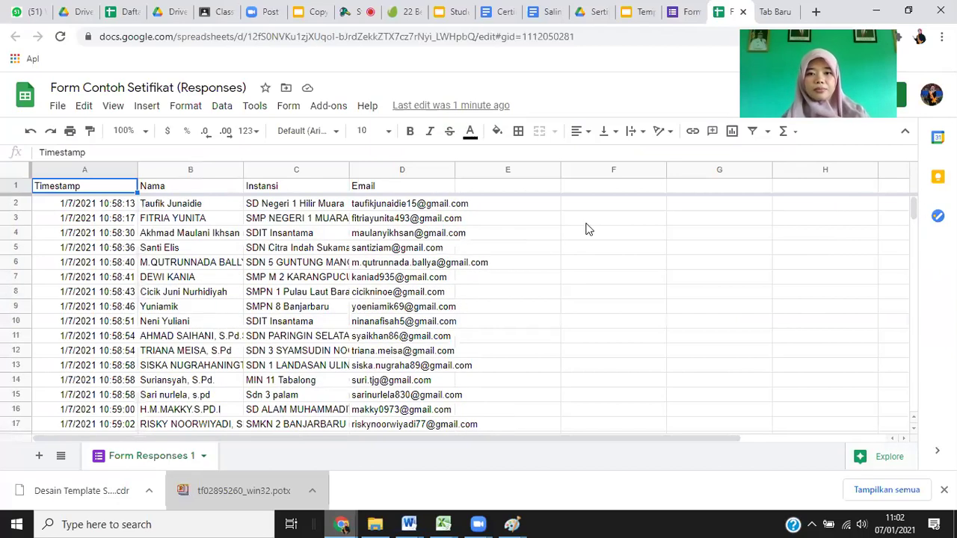
pyautogui.doubleClick(349, 170)
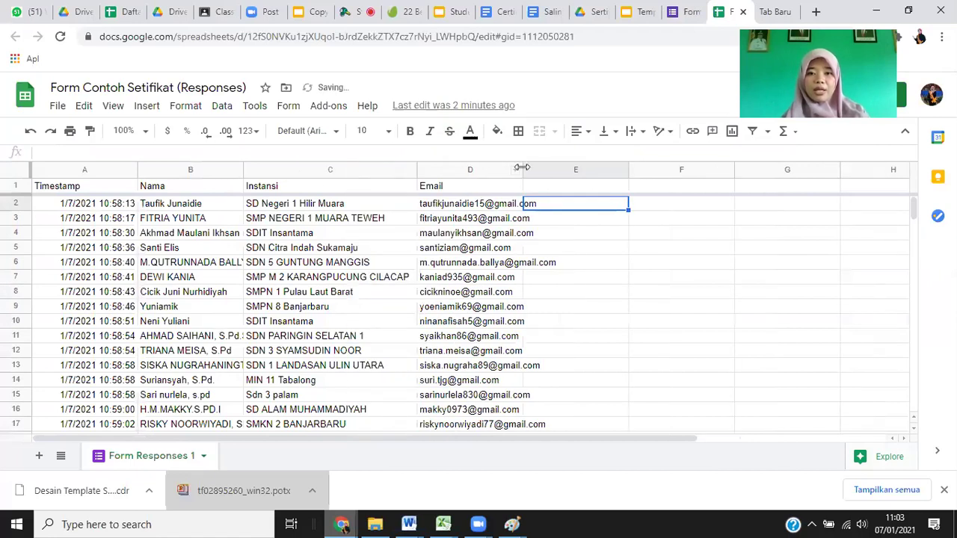
pyautogui.doubleClick(576, 170)
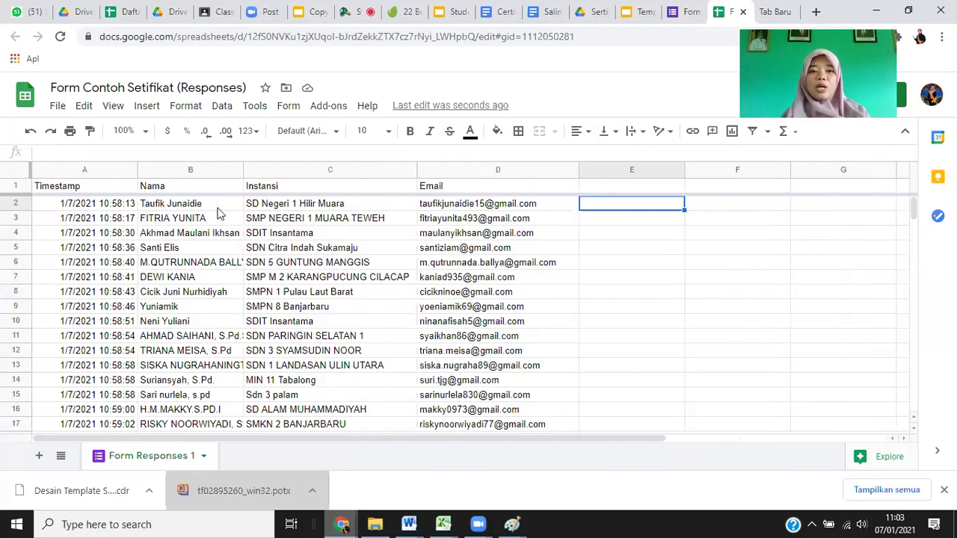
pyautogui.click(638, 13)
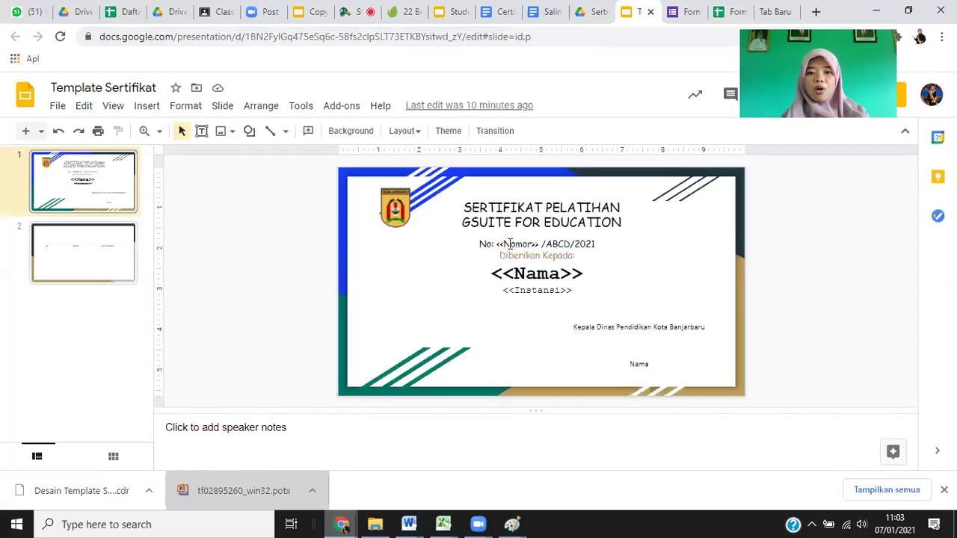
pyautogui.click(734, 13)
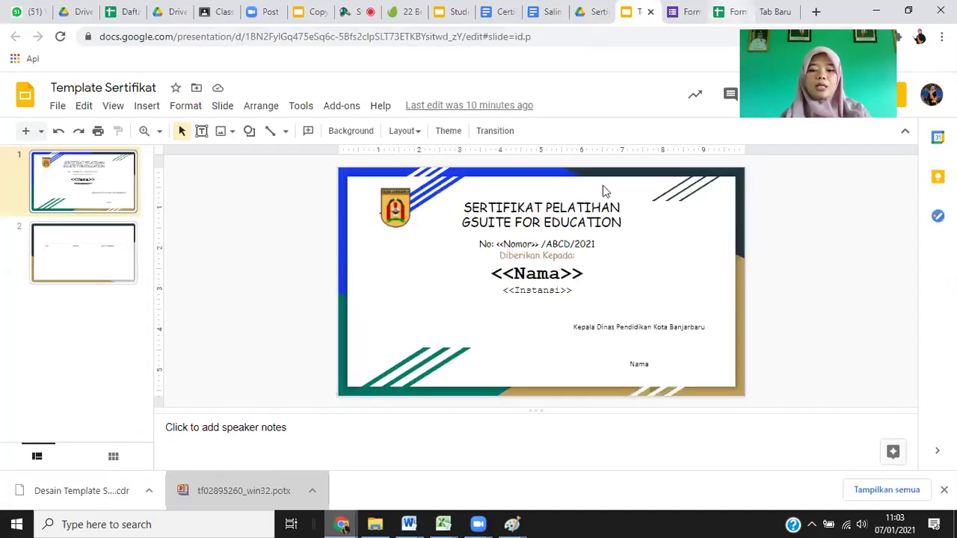
# Add a Nomor header in E1 and enter 1 and 2 in E2 and E3.
pyautogui.click(603, 185)
pyautogui.write('Nomor')
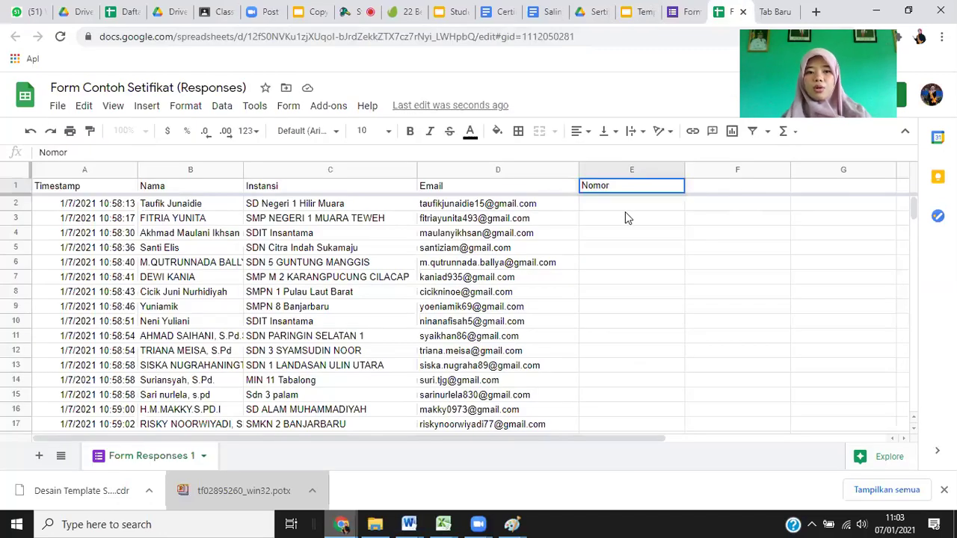
pyautogui.press('Return')
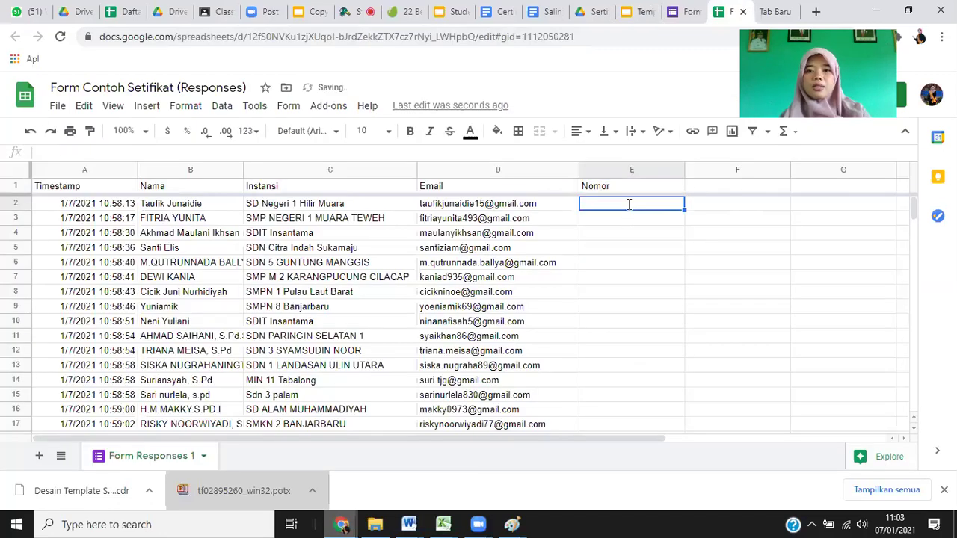
pyautogui.write('1')
pyautogui.press('Return')
pyautogui.write('2')
pyautogui.press('Return')
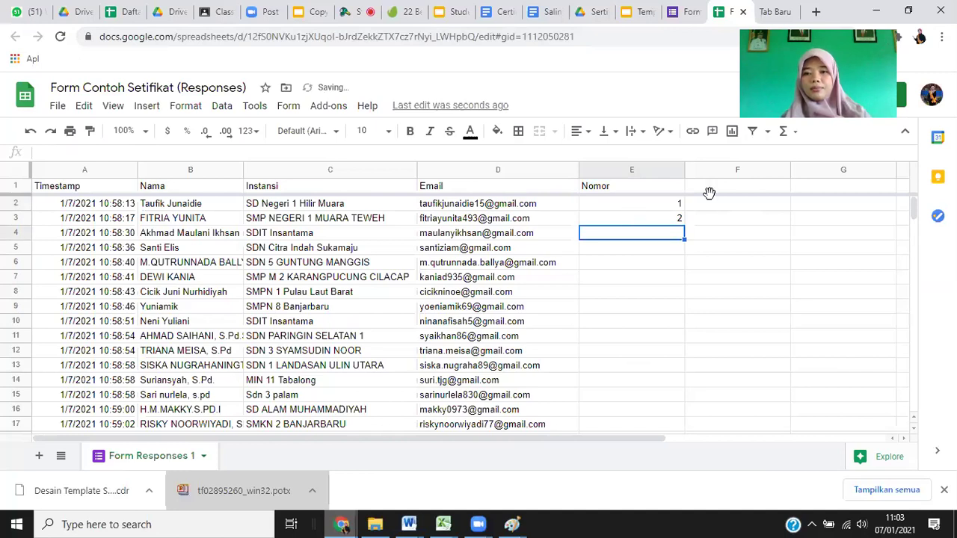
# Narrow the Nomor column and extend the 1, 2 sequence down column E.
pyautogui.moveTo(682, 170); pyautogui.dragTo(621, 204)
pyautogui.click(601, 203)
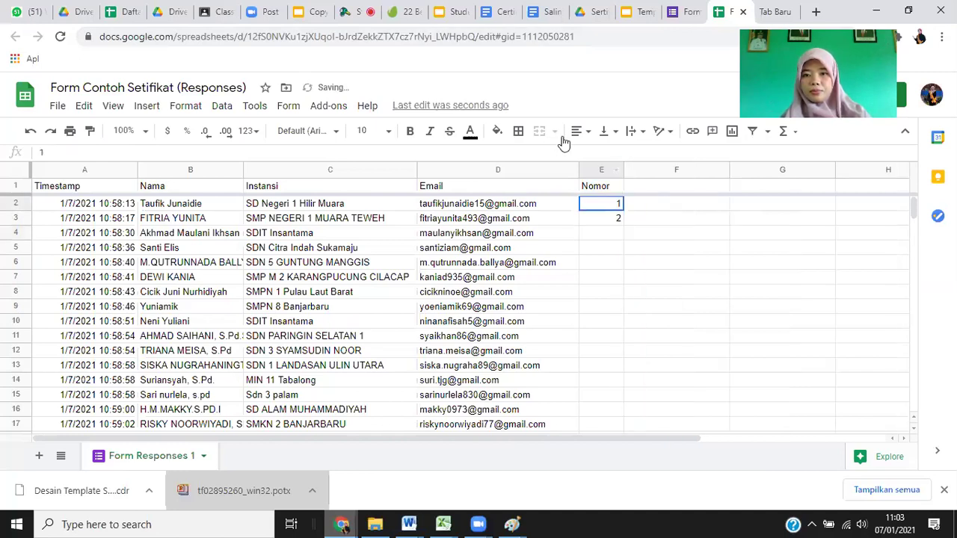
pyautogui.hotkey('shift', 'Down')
pyautogui.click(441, 522)
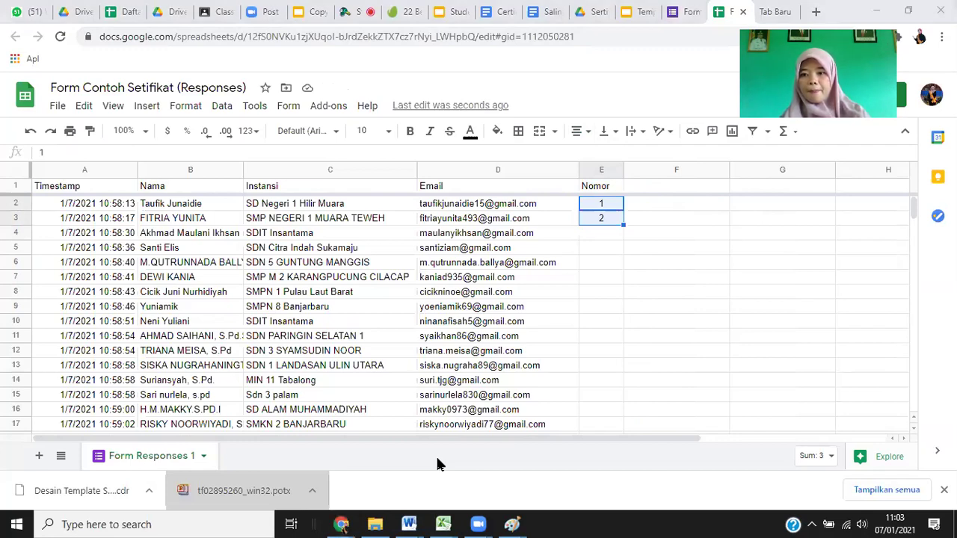
pyautogui.click(686, 230)
pyautogui.moveTo(601, 203); pyautogui.dragTo(621, 221)
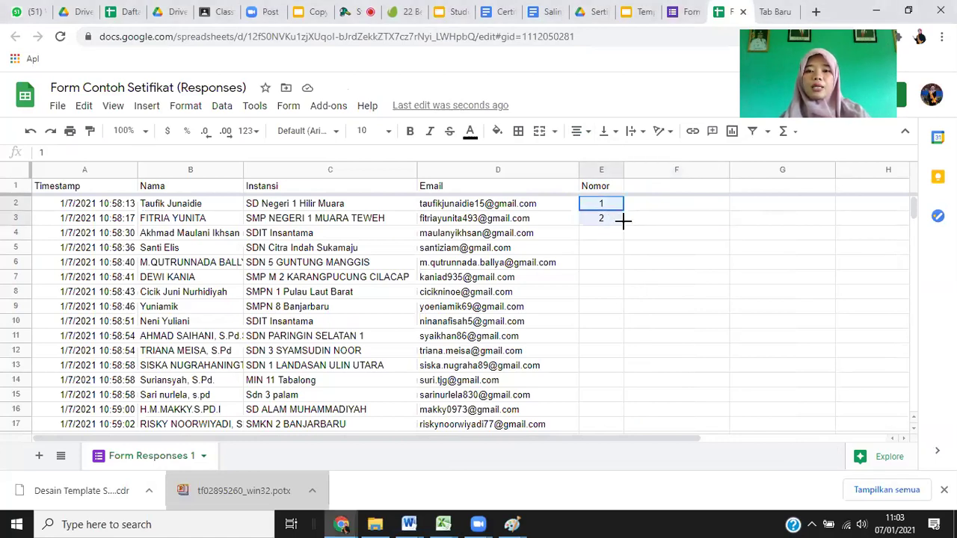
pyautogui.moveTo(627, 357); pyautogui.dragTo(622, 457)
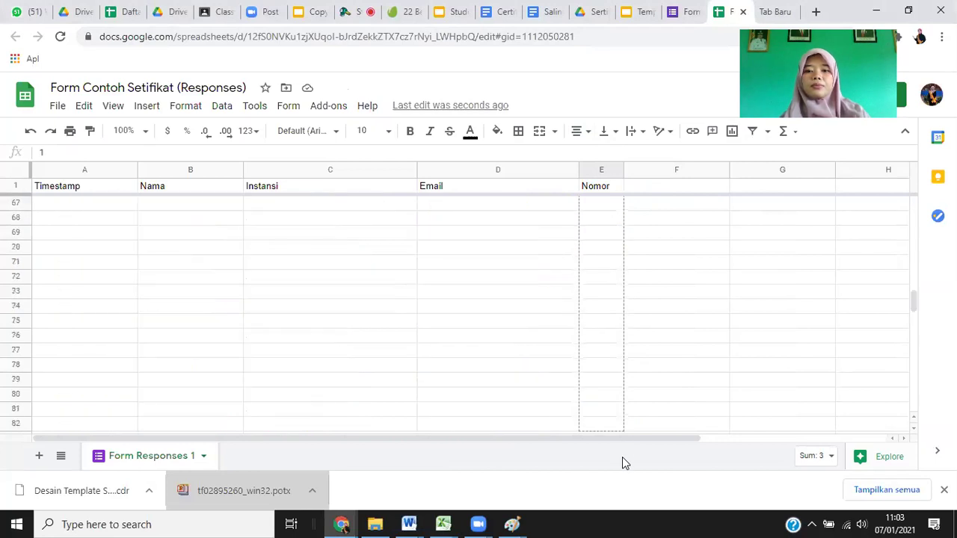
pyautogui.moveTo(858, 331); pyautogui.dragTo(914, 314)
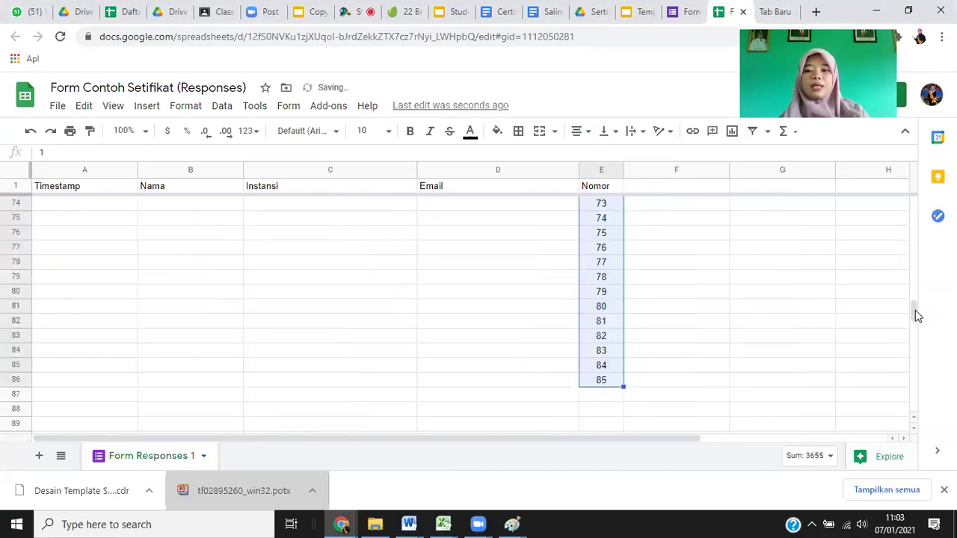
# Undo the first fill so column E holds only 1 and 2 again.
pyautogui.scroll(15, 859, 225)
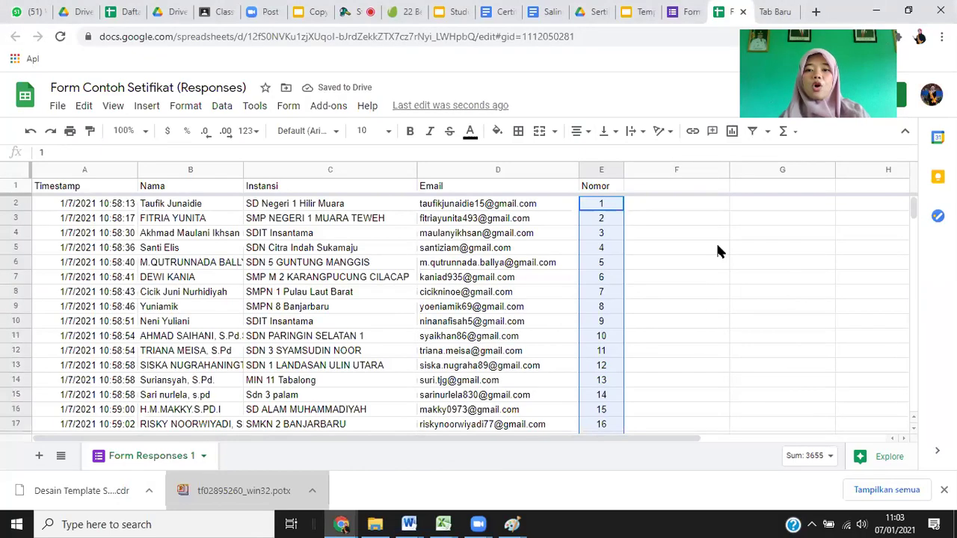
pyautogui.click(715, 246)
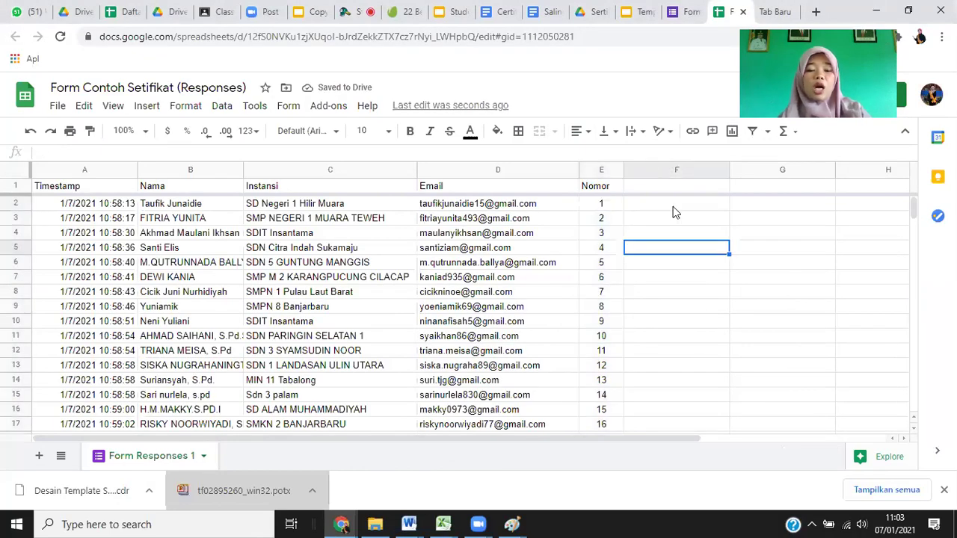
pyautogui.click(603, 204)
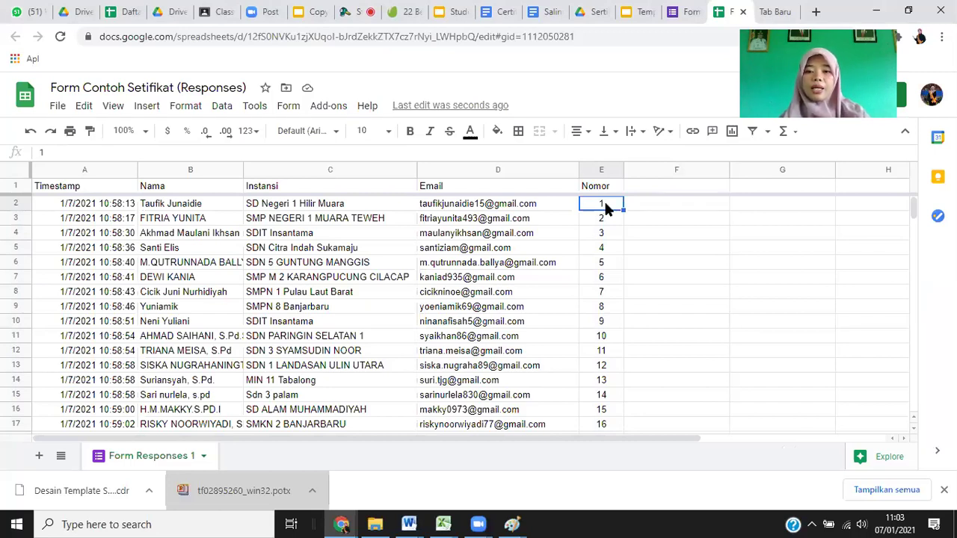
pyautogui.hotkey('ctrl', 'z')
pyautogui.click(600, 219)
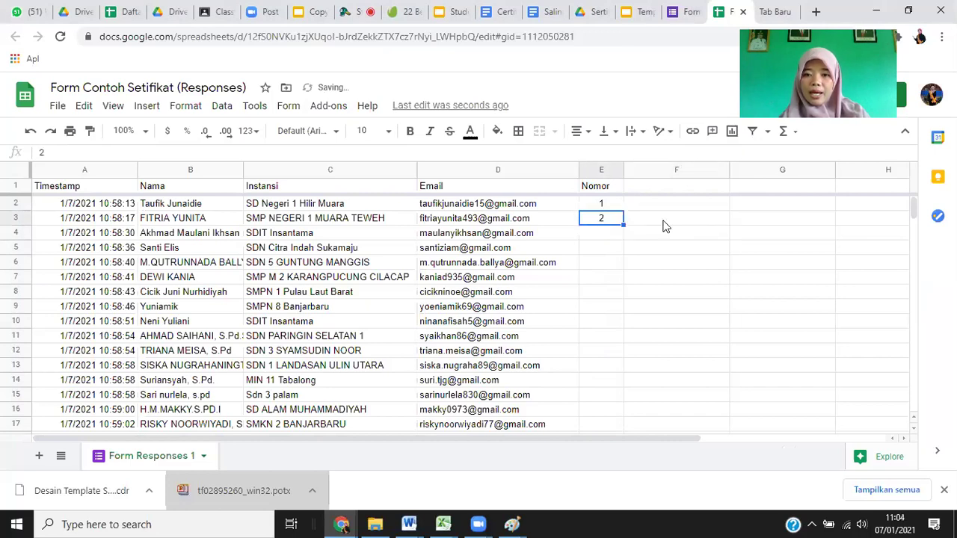
pyautogui.press('Right')
# Refill the numbering down column E and check it against the form's response count.
pyautogui.moveTo(602, 204); pyautogui.dragTo(607, 219)
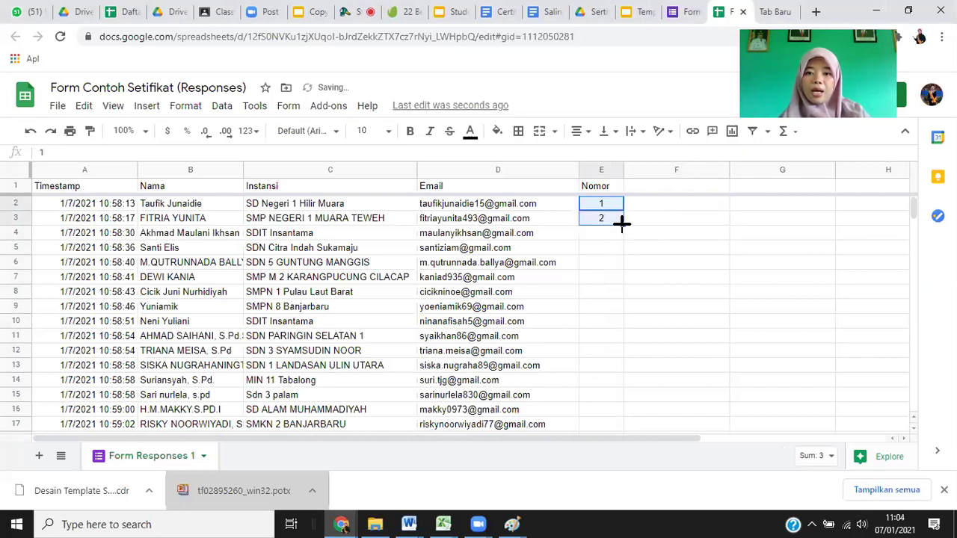
pyautogui.moveTo(627, 471); pyautogui.dragTo(915, 391)
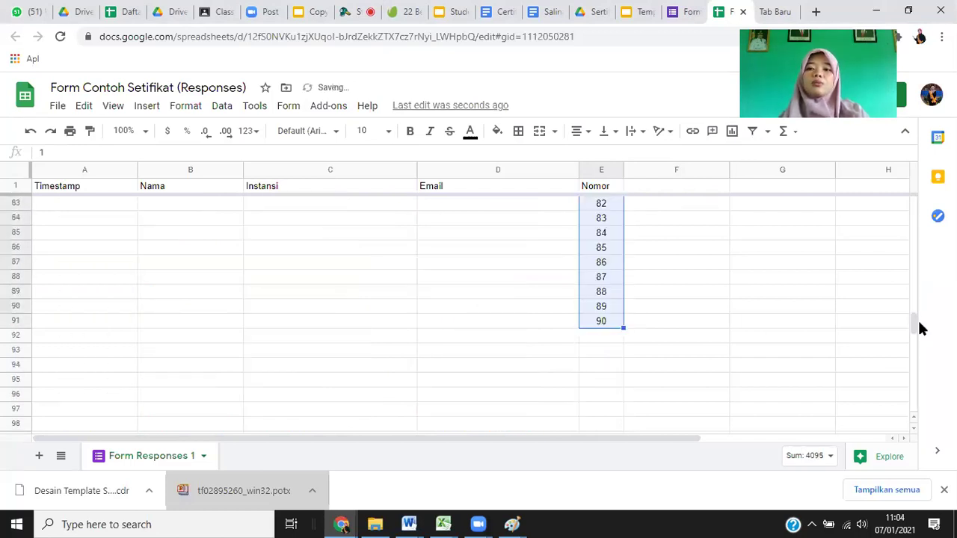
pyautogui.click(914, 215)
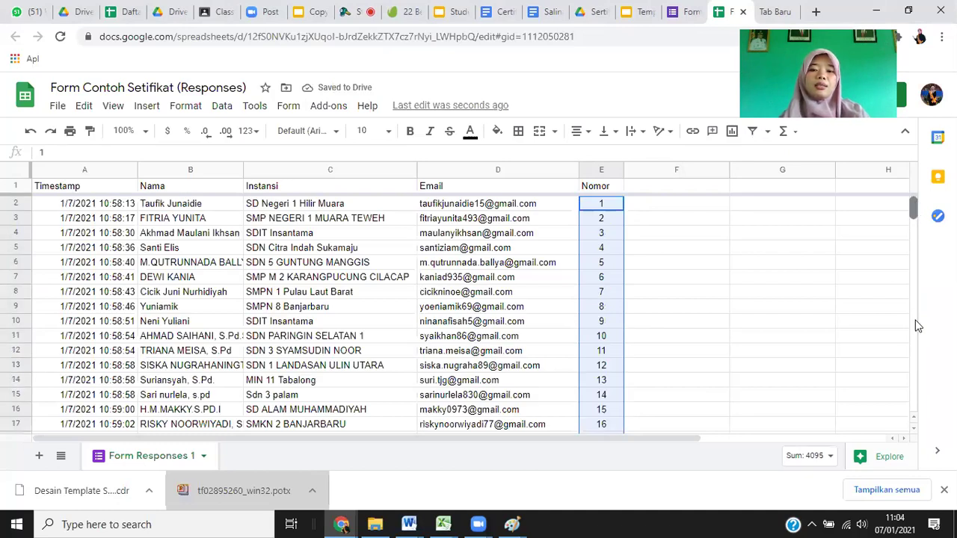
pyautogui.moveTo(920, 294); pyautogui.dragTo(921, 273)
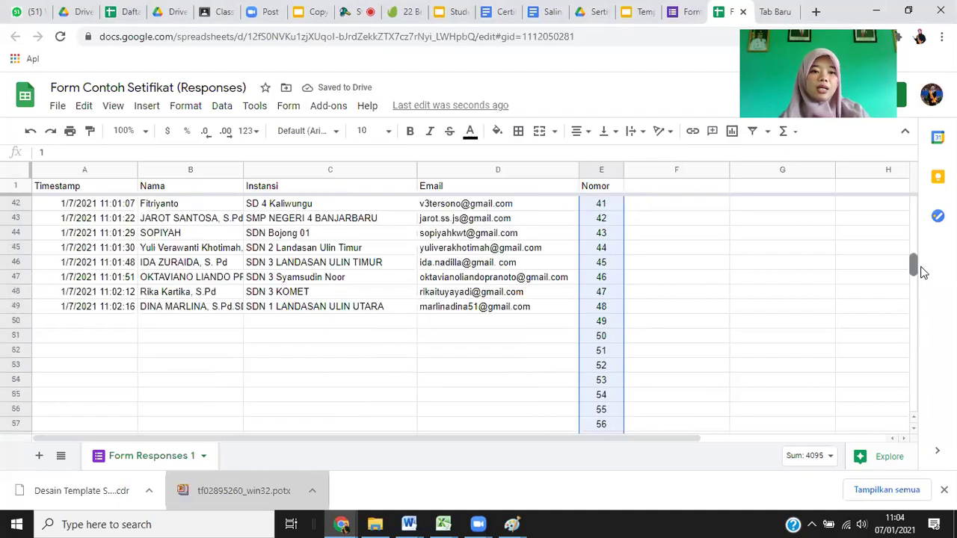
pyautogui.click(684, 12)
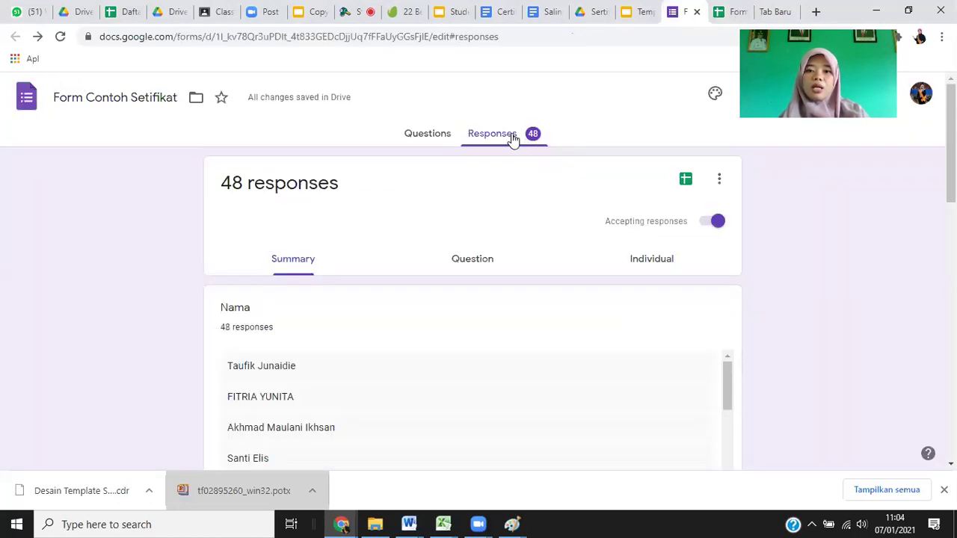
pyautogui.click(728, 12)
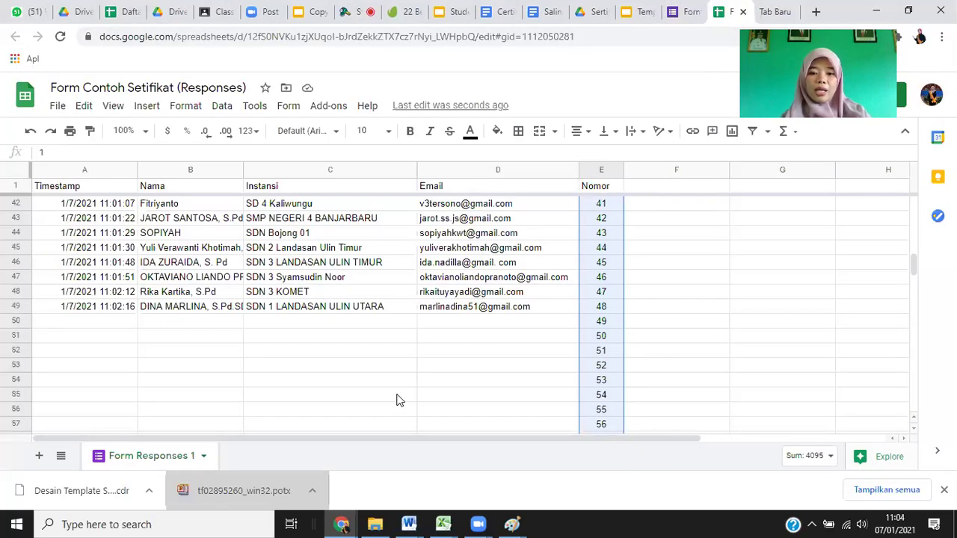
pyautogui.press('super+6')
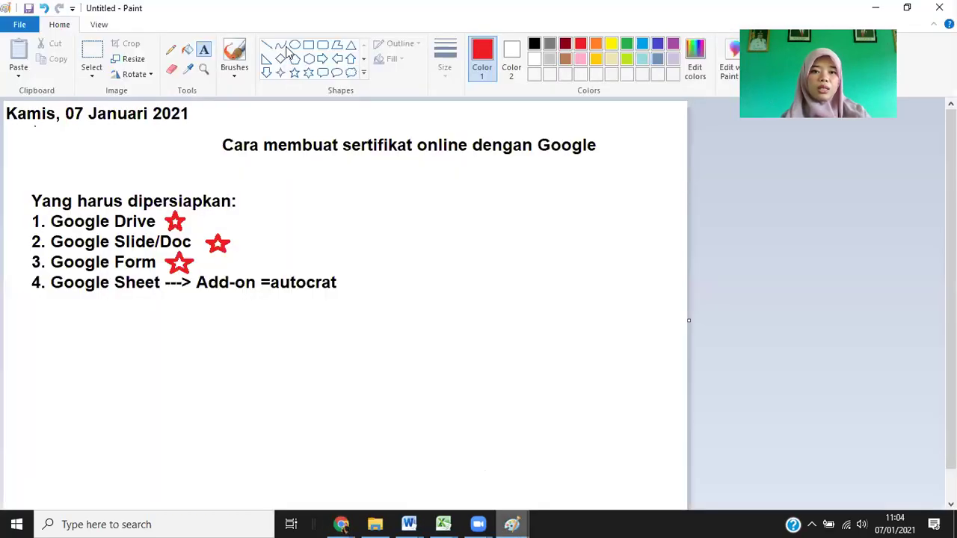
# Draw an enlarged red five-point star beneath the Google Sheet line in Paint.
pyautogui.click(295, 73)
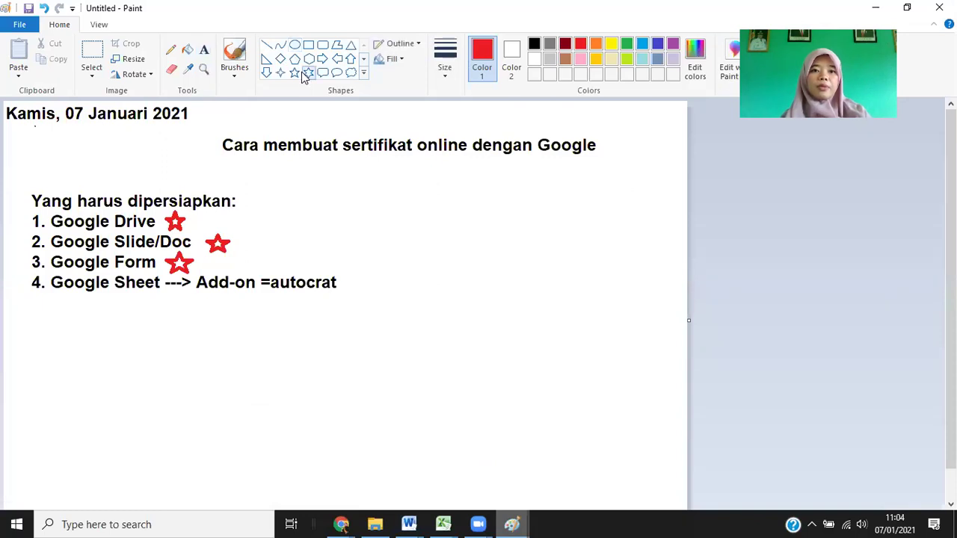
pyautogui.moveTo(72, 292); pyautogui.dragTo(123, 330)
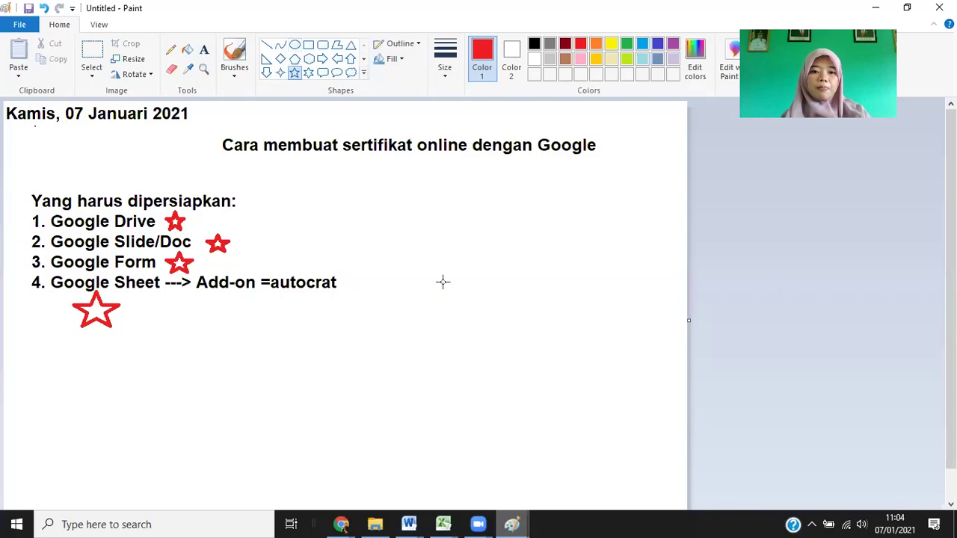
pyautogui.click(493, 357)
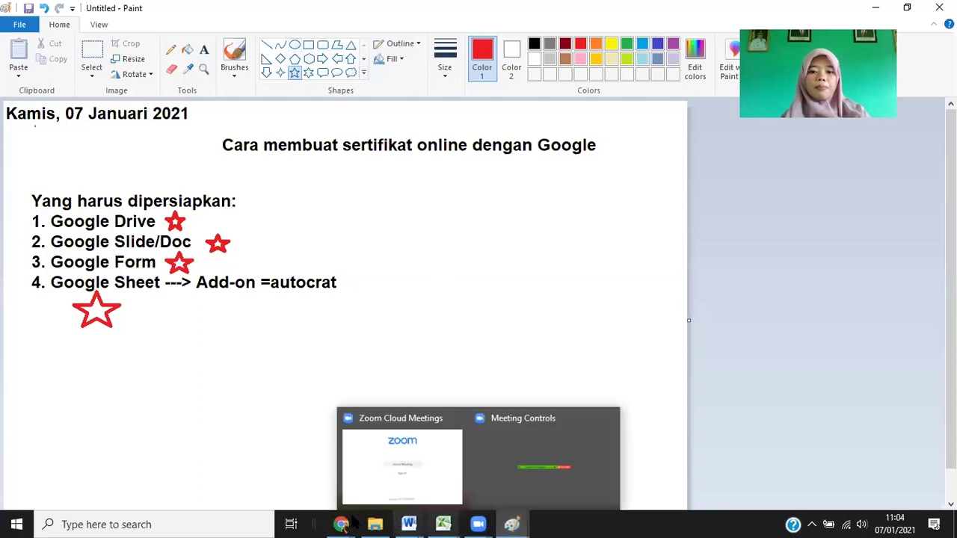
pyautogui.moveTo(340, 524)
pyautogui.click(290, 449)
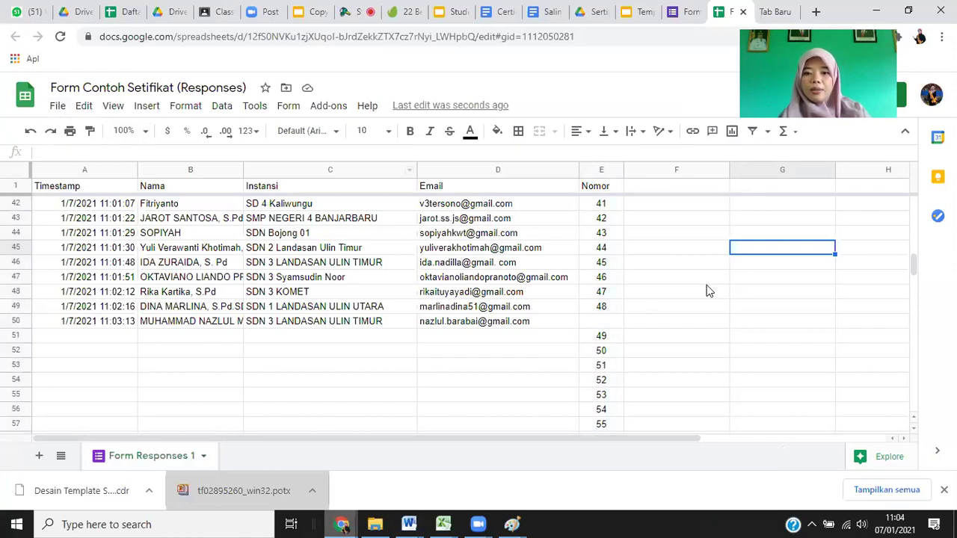
# Delete the leftover Nomor numbers beyond 48 below the last response row in column E.
pyautogui.click(600, 321)
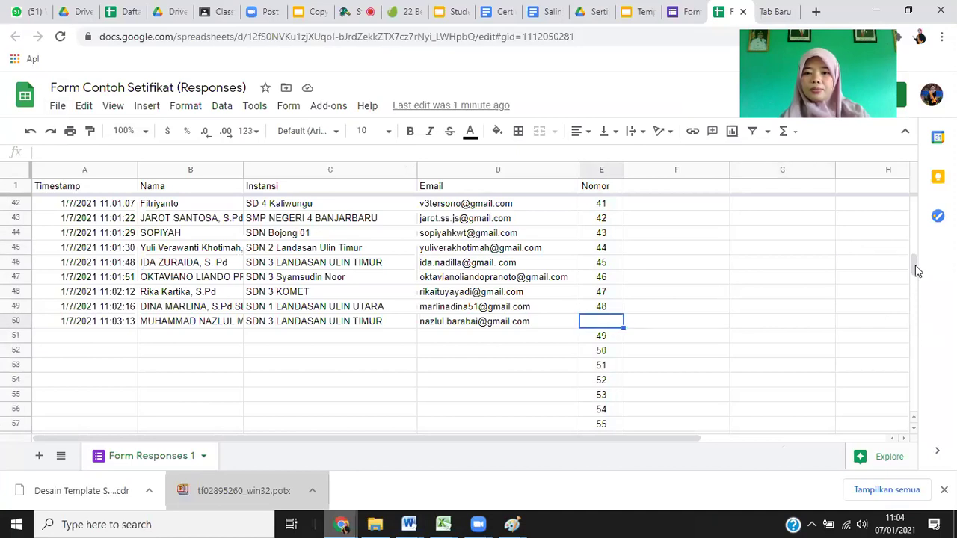
pyautogui.scroll(1, 918, 271)
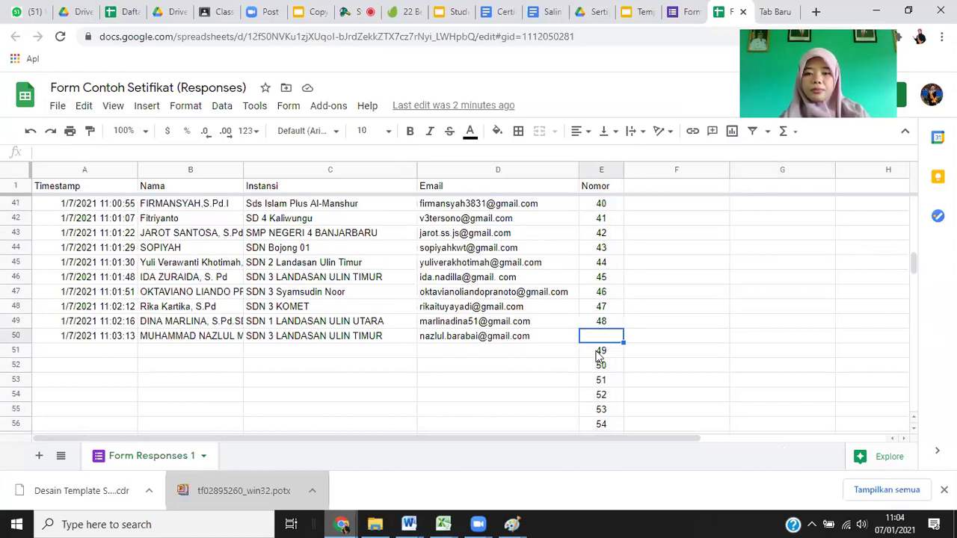
pyautogui.press('Down')
pyautogui.hotkey('ctrl', 'shift', 'Down')
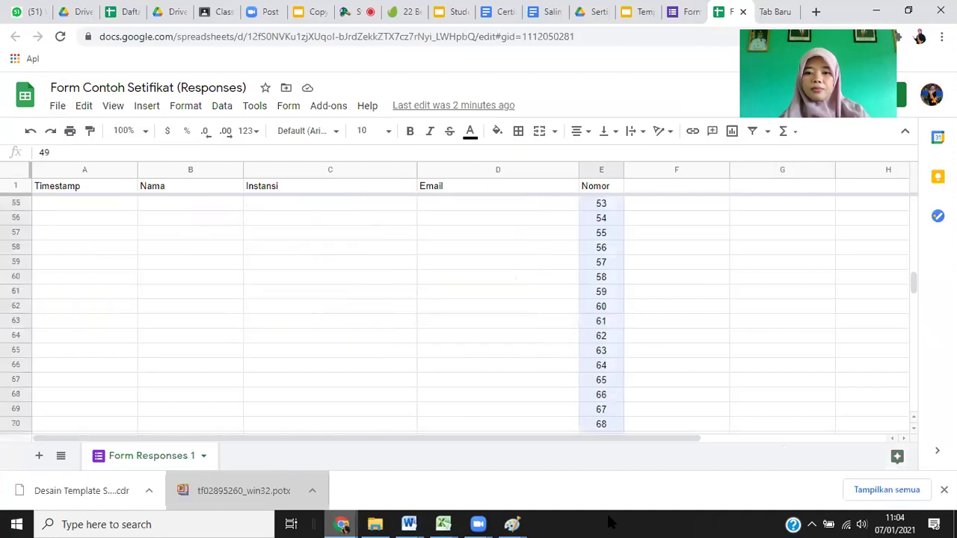
pyautogui.press('Delete')
pyautogui.scroll(-10, 827, 290)
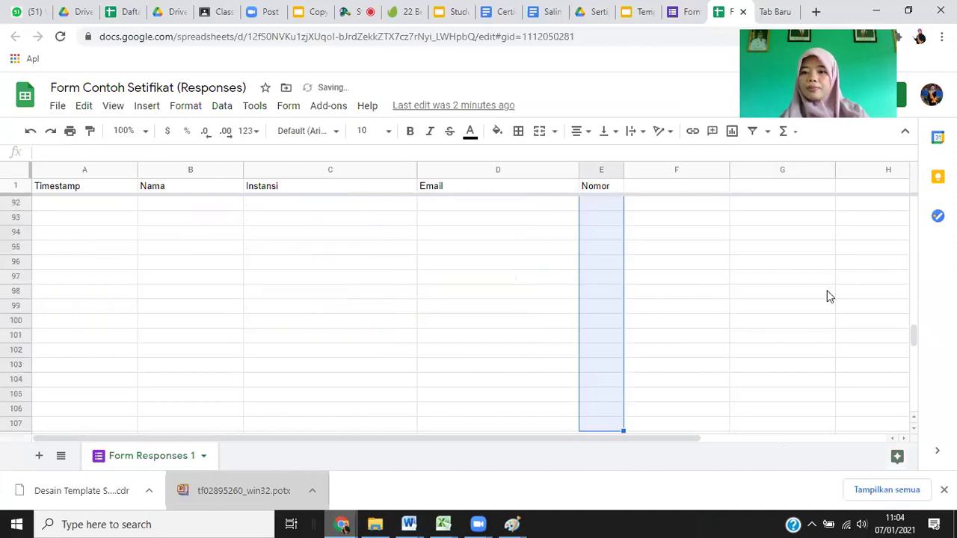
pyautogui.scroll(14, 923, 271)
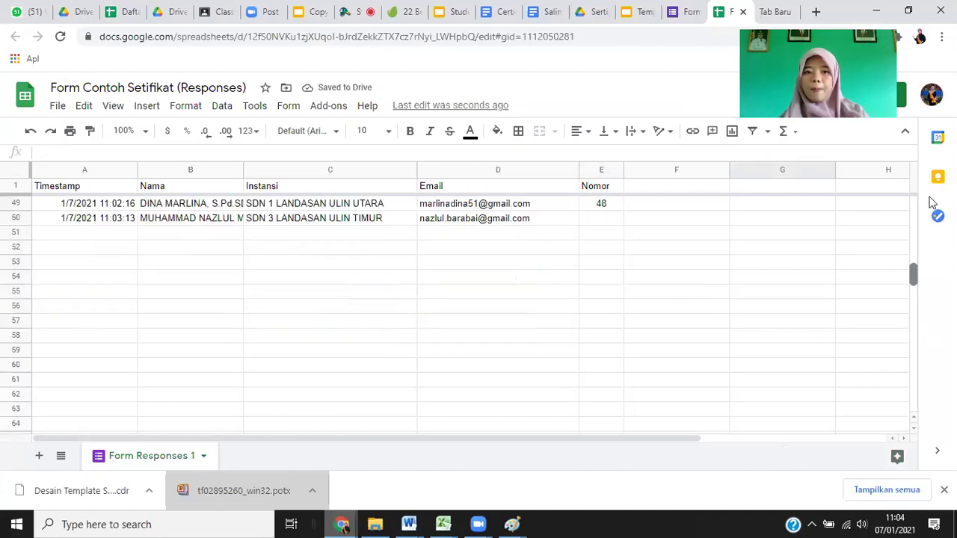
pyautogui.scroll(15, 931, 202)
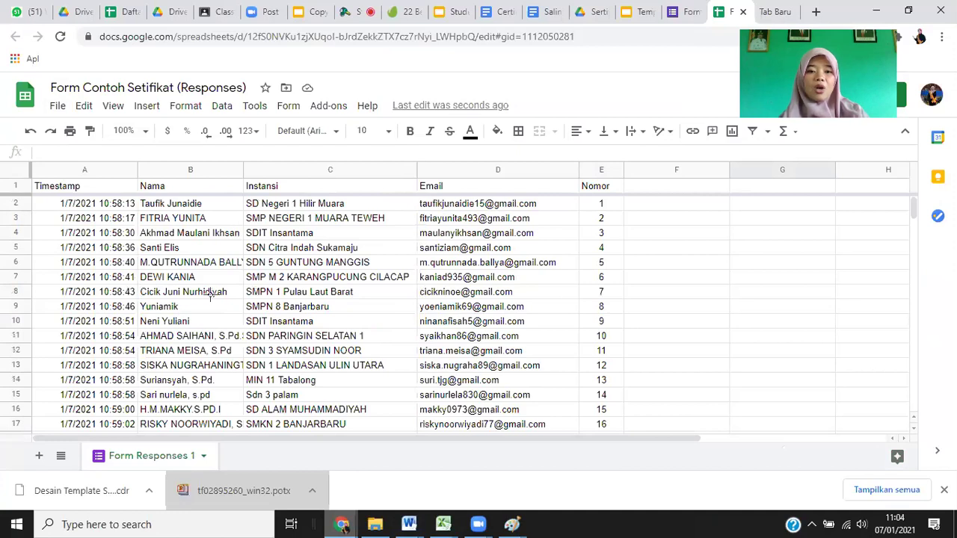
pyautogui.hotkey('alt', 'Tab')
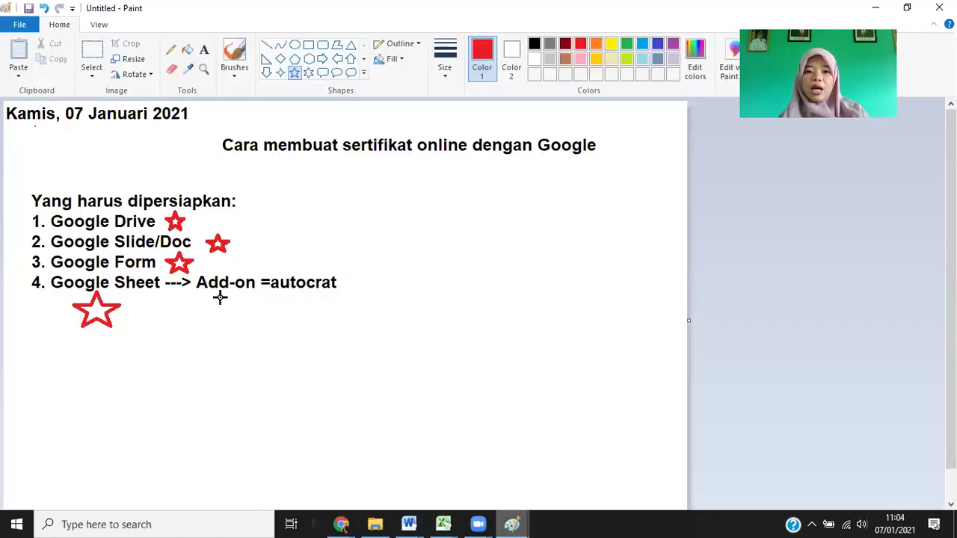
# Place a second red star under 'Add-on =autocrat' in the Paint checklist.
pyautogui.moveTo(220, 298); pyautogui.dragTo(263, 331)
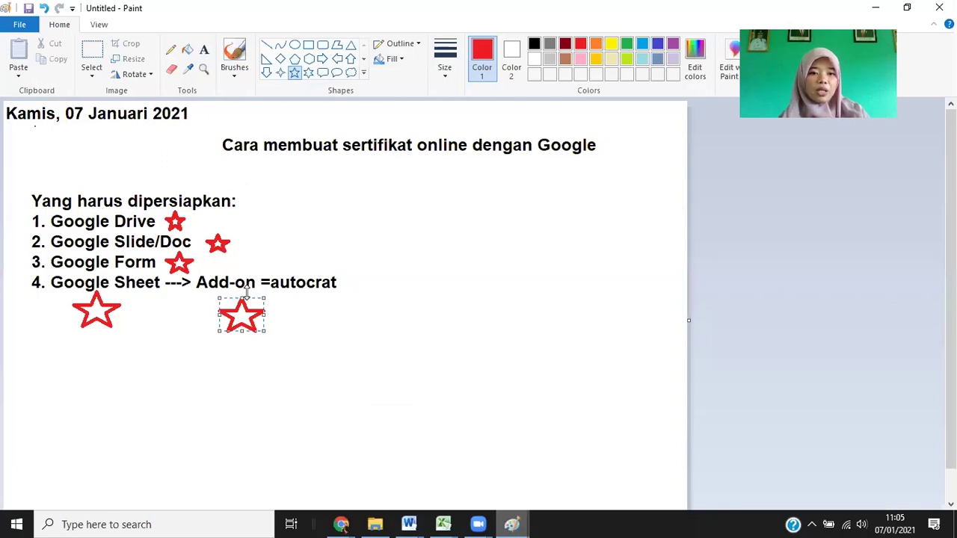
pyautogui.click(348, 326)
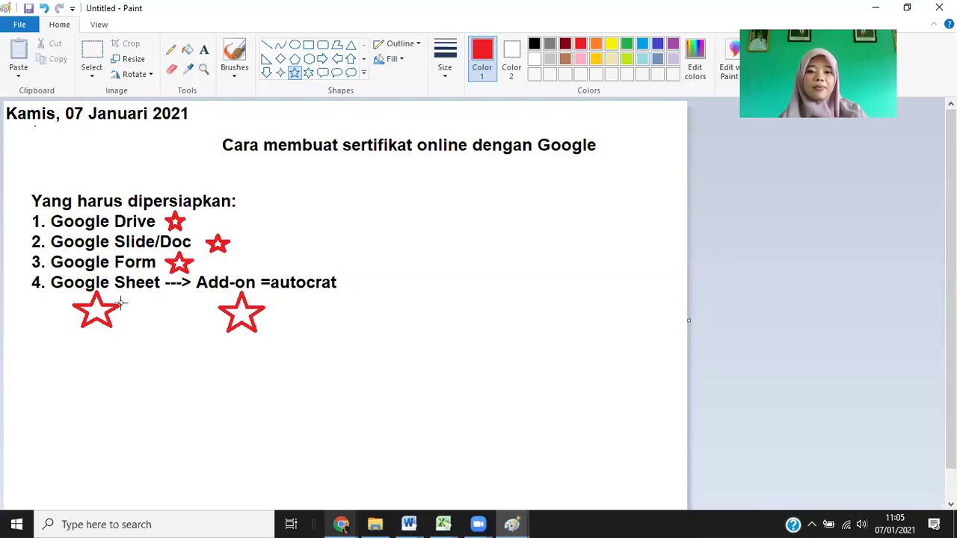
pyautogui.hotkey('alt', 'Tab')
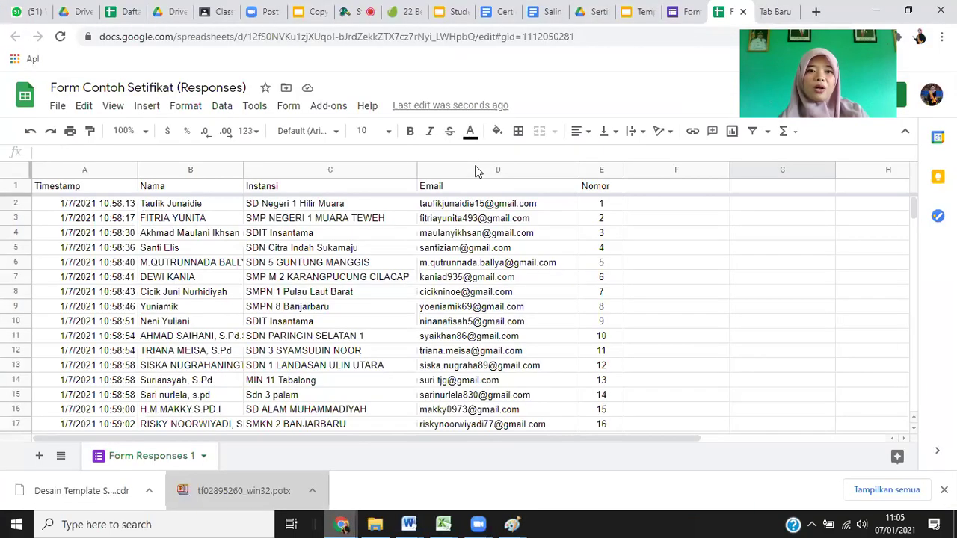
# Open Add-ons > Get add-ons to view the Workspace Marketplace listing Autocrat as installed.
pyautogui.click(325, 109)
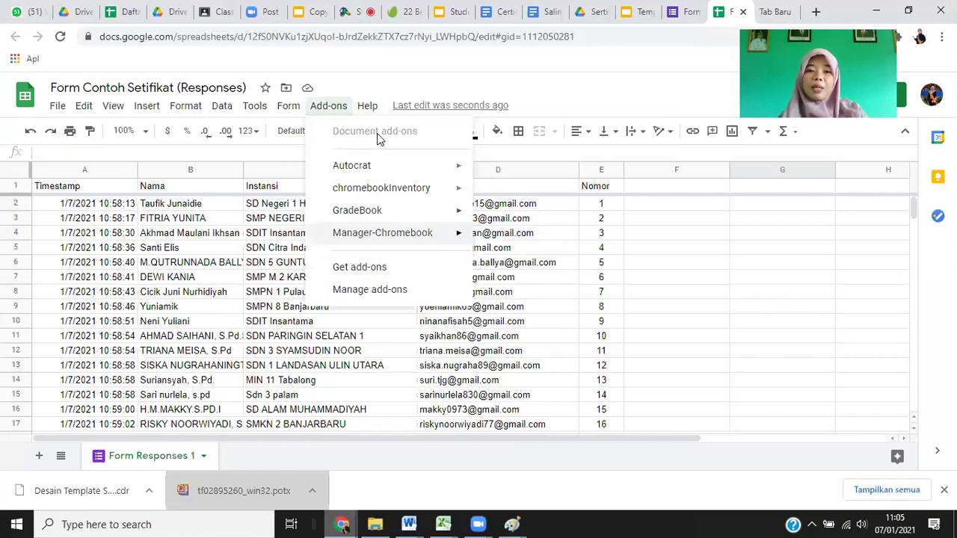
pyautogui.click(366, 271)
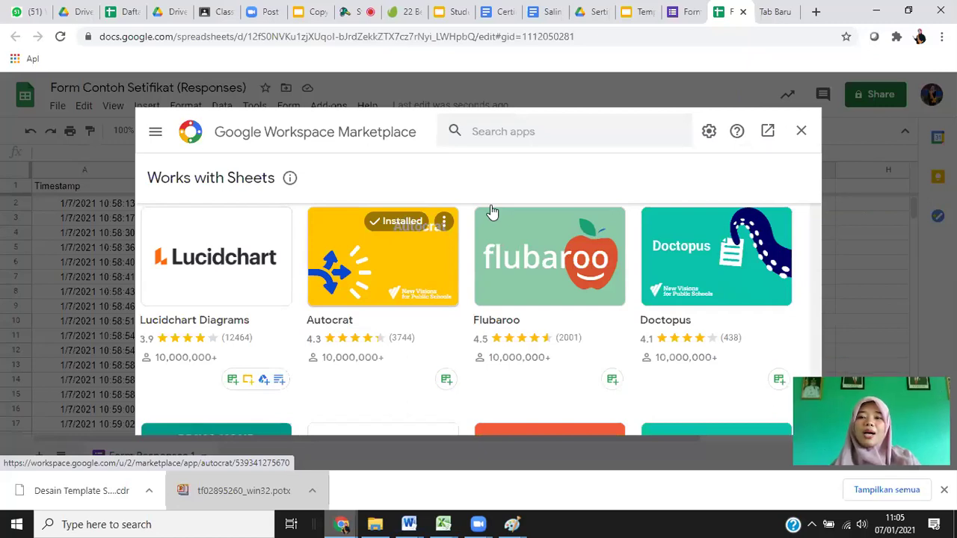
# Close the Marketplace and choose Add-ons > Autocrat > Launch.
pyautogui.click(802, 134)
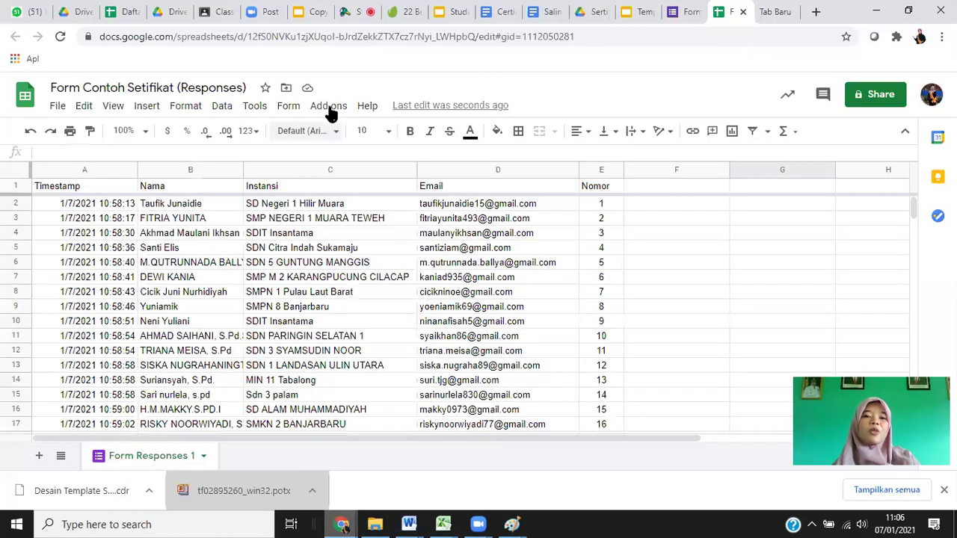
pyautogui.click(330, 109)
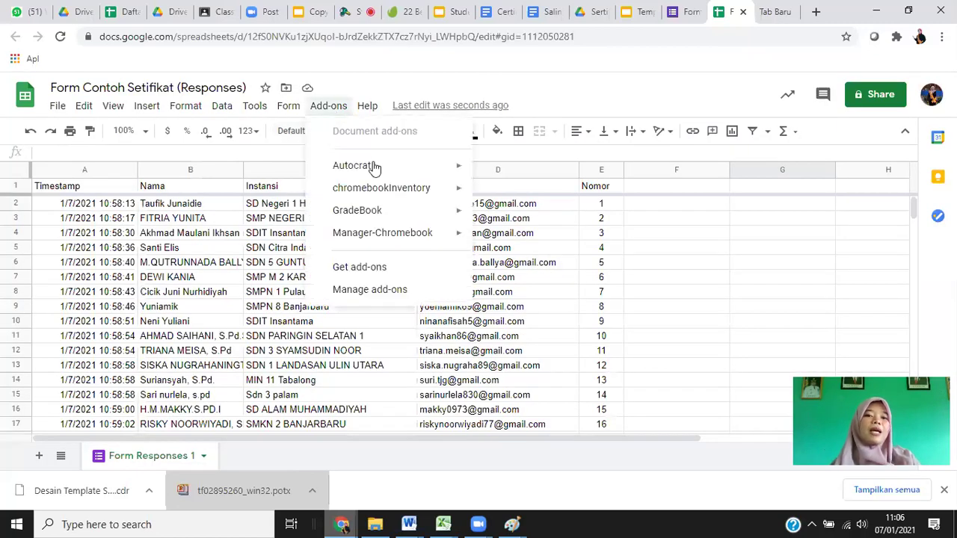
pyautogui.moveTo(347, 166)
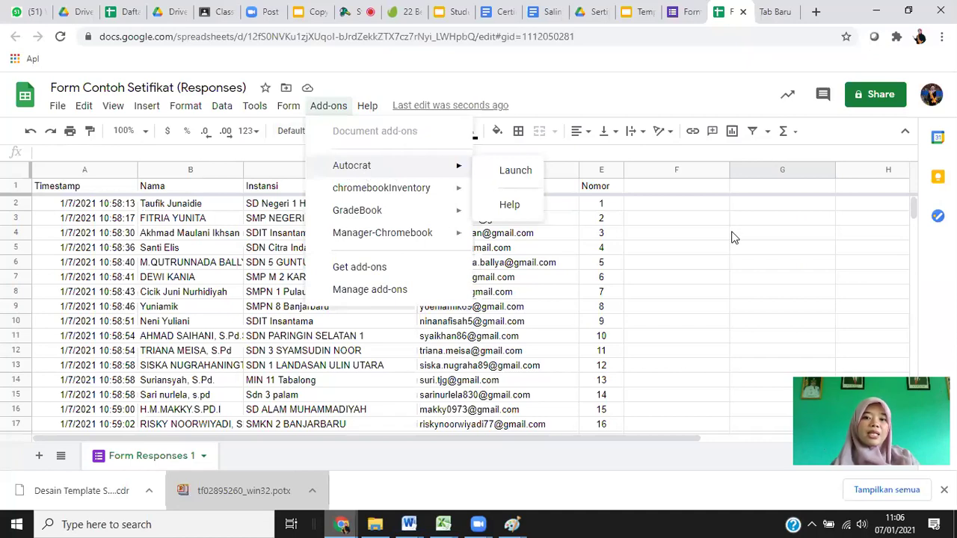
pyautogui.click(293, 207)
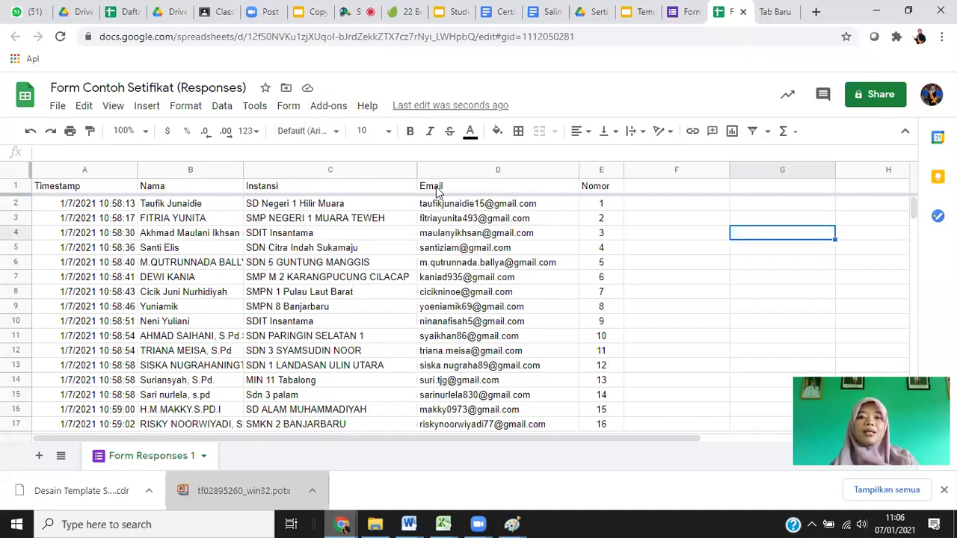
pyautogui.click(319, 108)
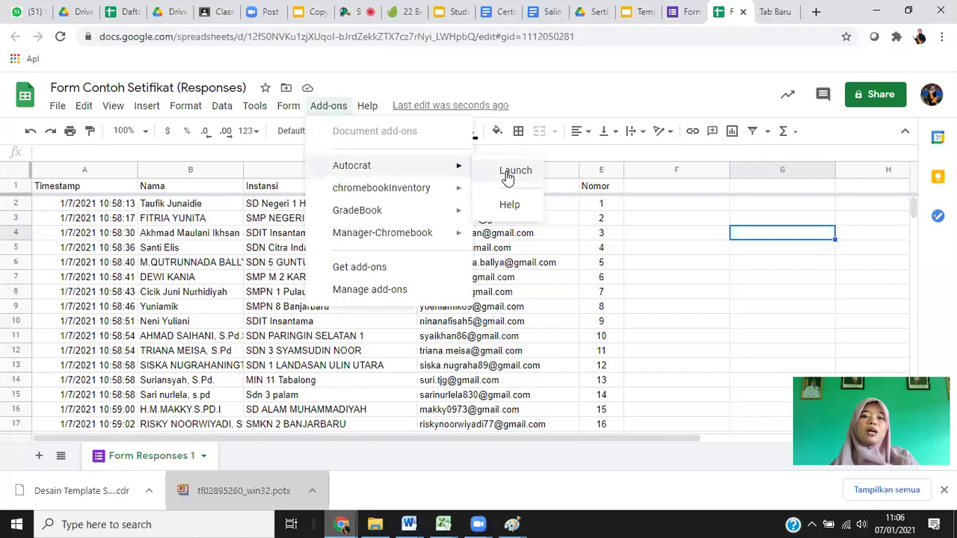
pyautogui.click(508, 173)
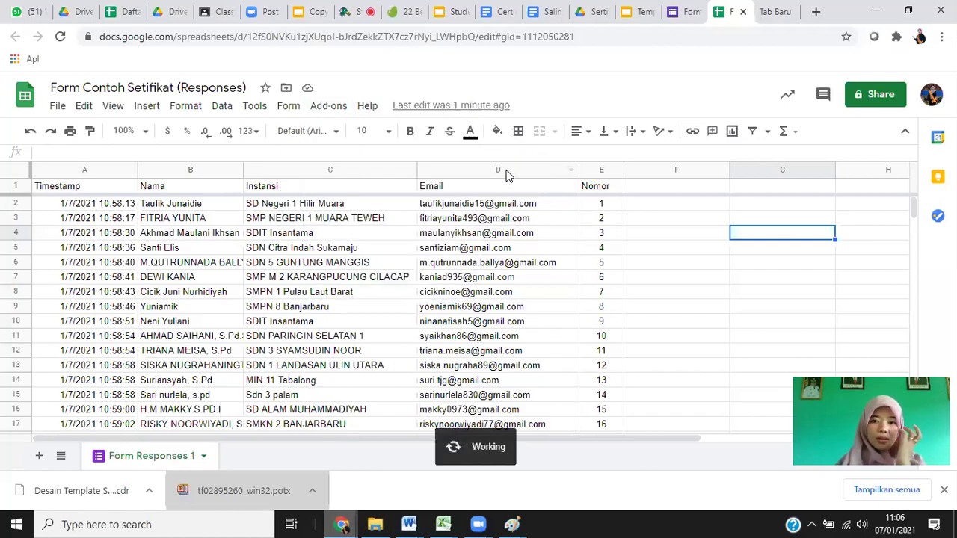
# Draw a red line rightward from 'autocrat' in the Paint notes and erase the stray dot.
pyautogui.moveTo(521, 523)
pyautogui.click(513, 478)
pyautogui.click(267, 45)
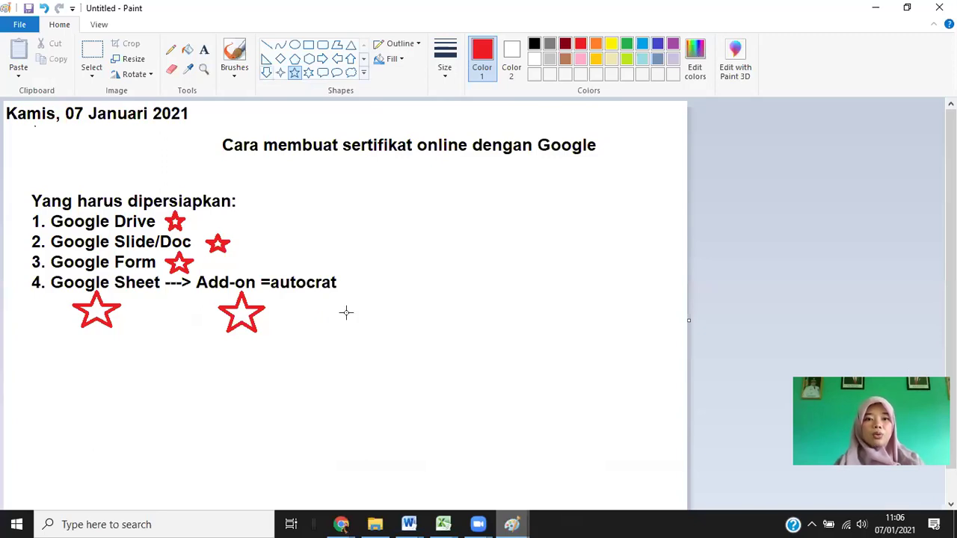
pyautogui.moveTo(314, 289)
pyautogui.mouseDown()
pyautogui.moveTo(399, 374)
pyautogui.moveTo(451, 306)
pyautogui.mouseUp()
pyautogui.click(513, 295)
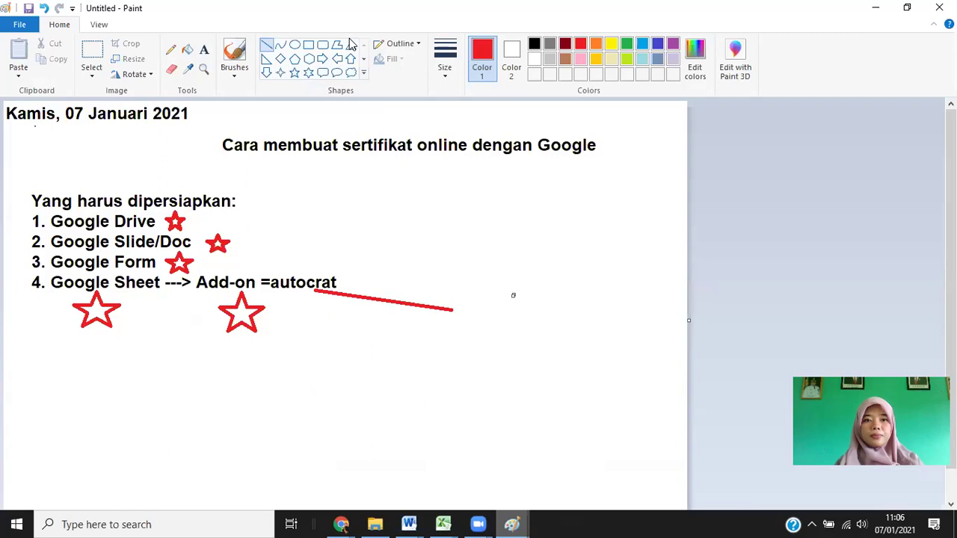
pyautogui.click(203, 53)
pyautogui.click(171, 69)
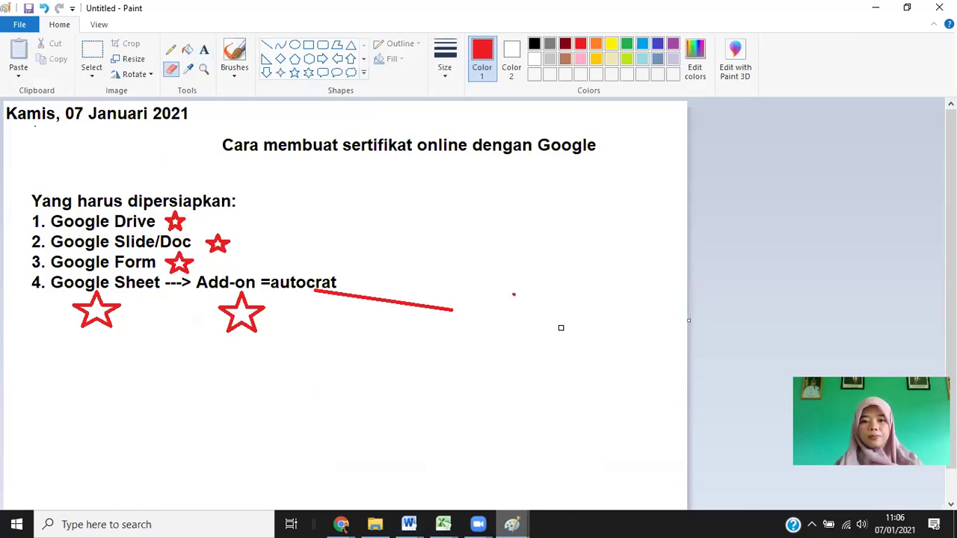
pyautogui.click(513, 295)
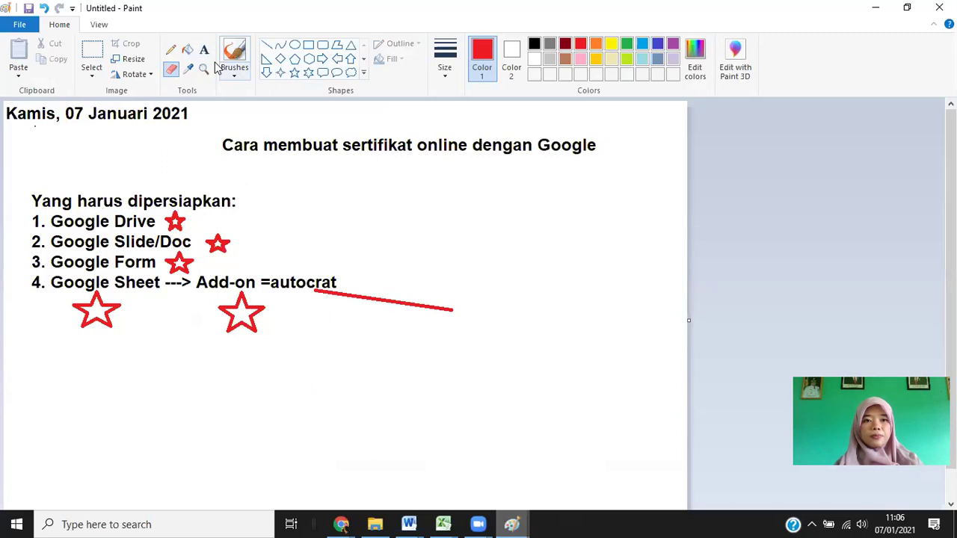
# Add a 'Launch' text label at the end of the red line.
pyautogui.hotkey('alt', 'h')
pyautogui.press('t')
pyautogui.click(461, 279)
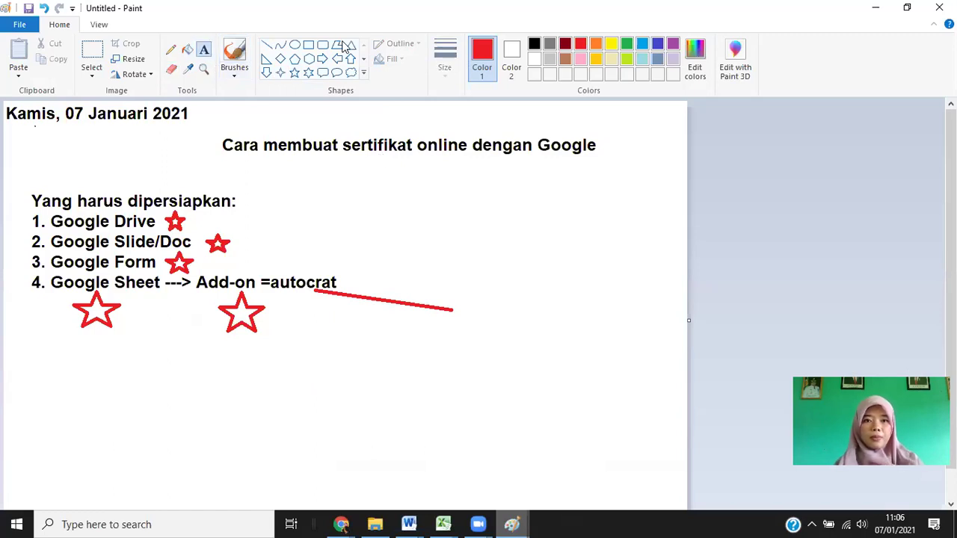
pyautogui.click(318, 44)
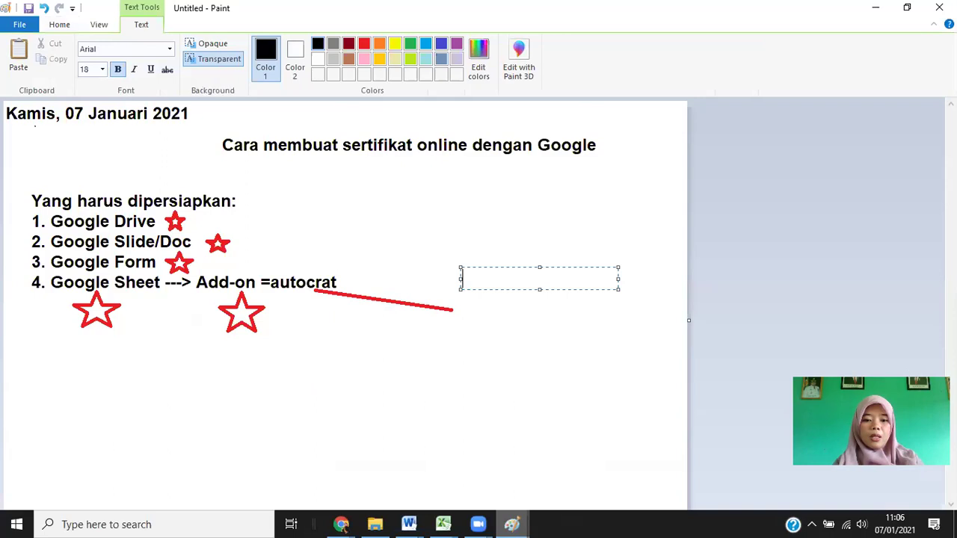
pyautogui.write('Laun')
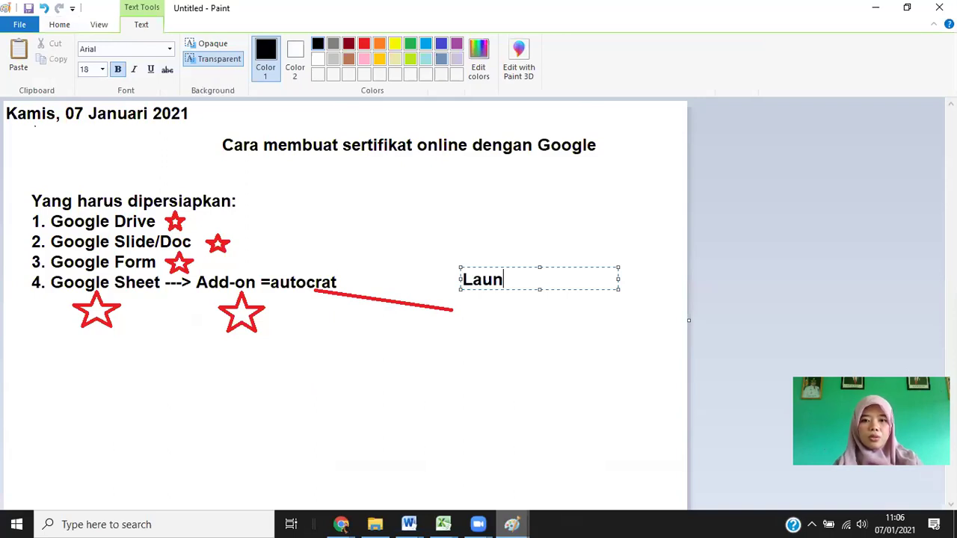
pyautogui.write('ch')
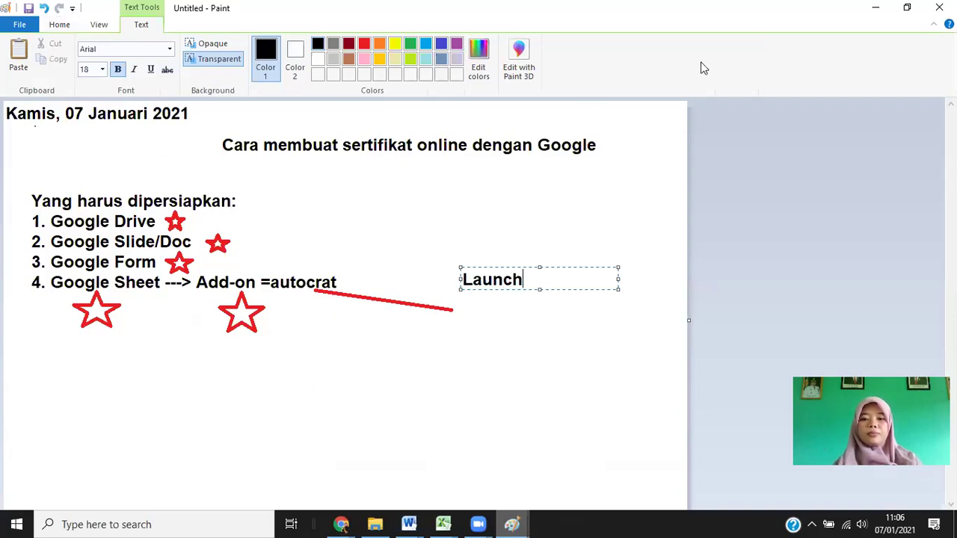
pyautogui.click(478, 524)
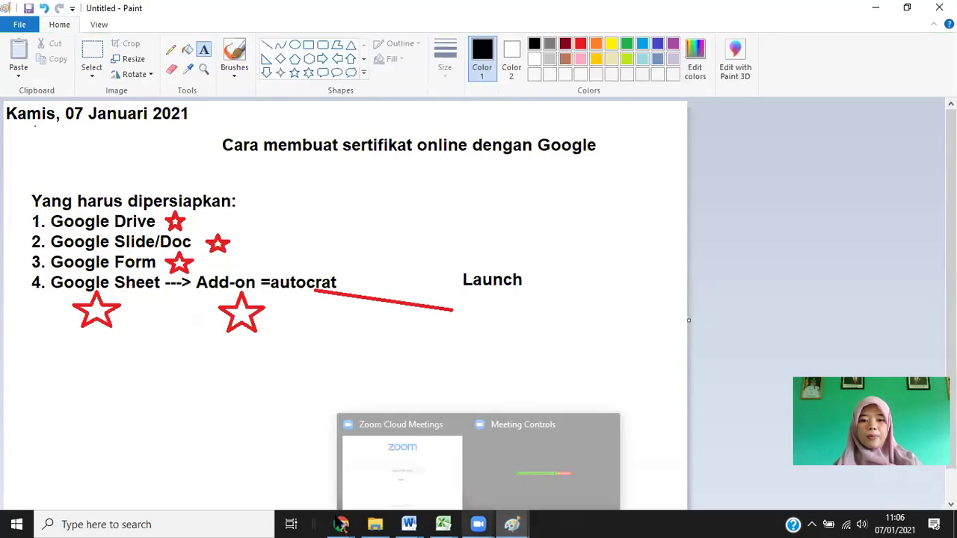
pyautogui.hotkey('alt', 'Tab')
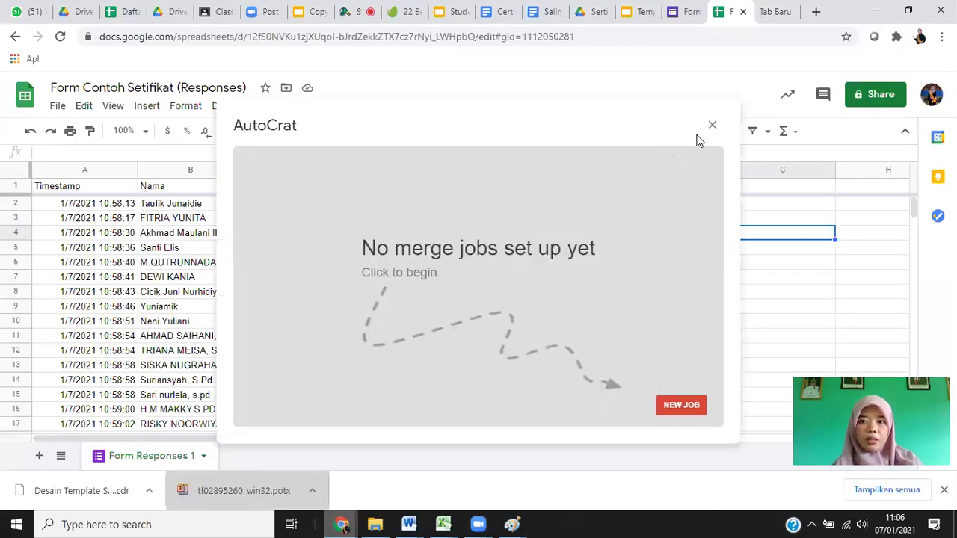
# Relaunch Autocrat from the Add-ons menu and start a NEW JOB merge.
pyautogui.press('Escape')
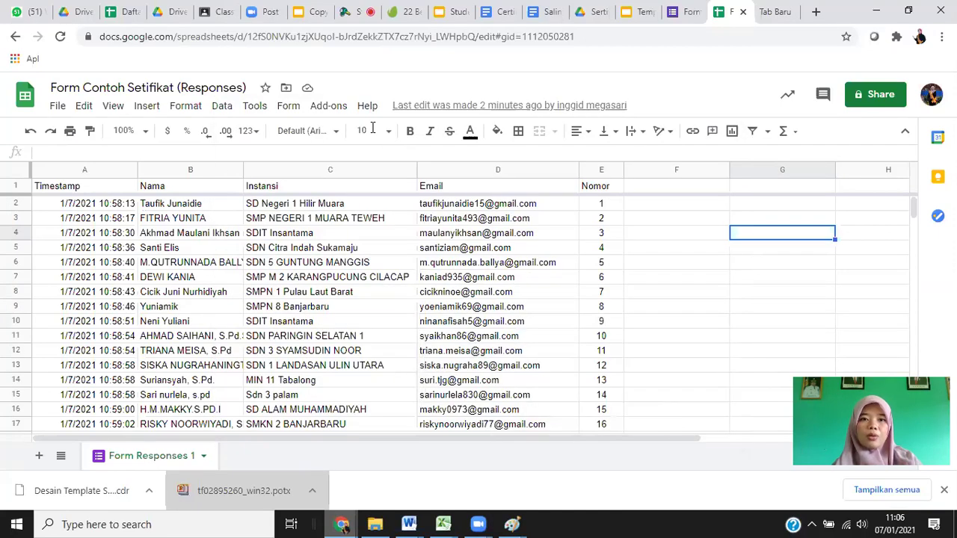
pyautogui.click(329, 108)
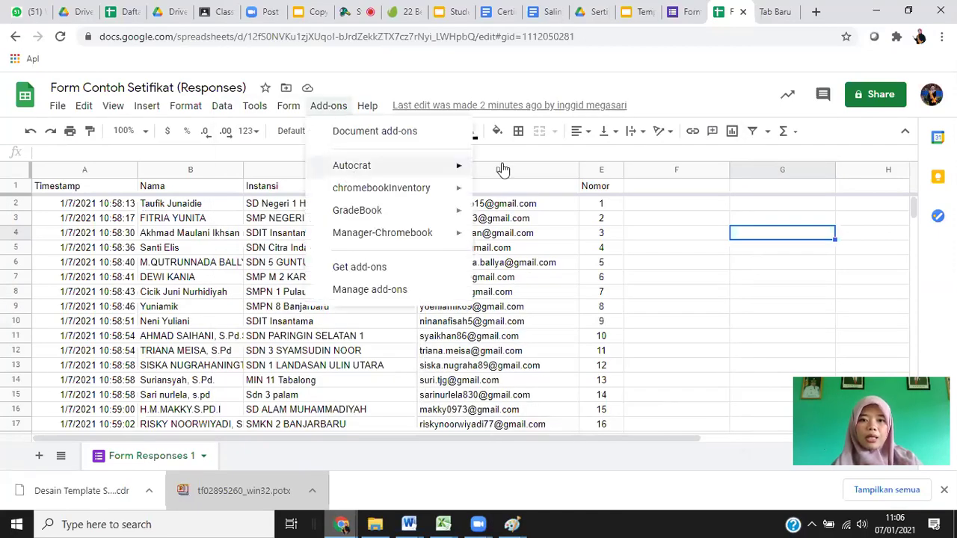
pyautogui.moveTo(503, 169)
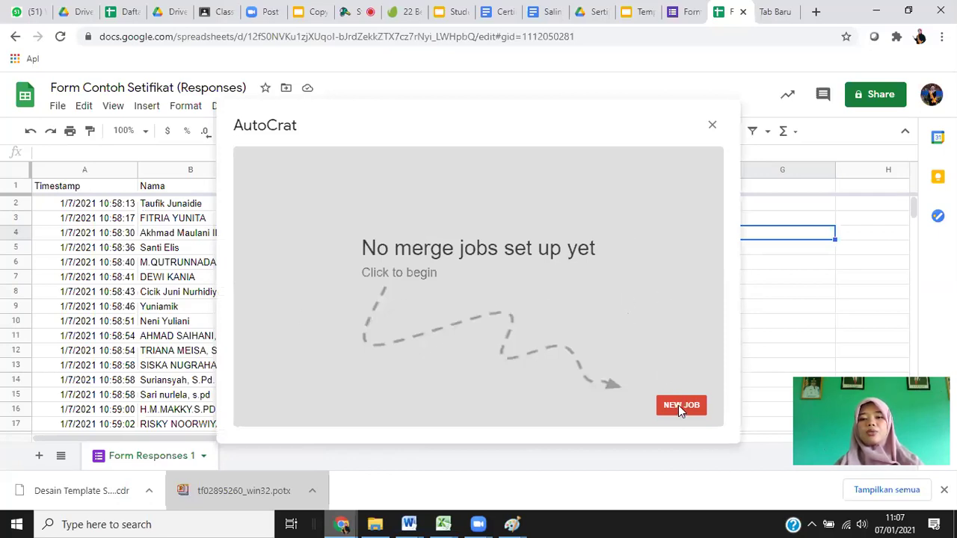
pyautogui.click(677, 405)
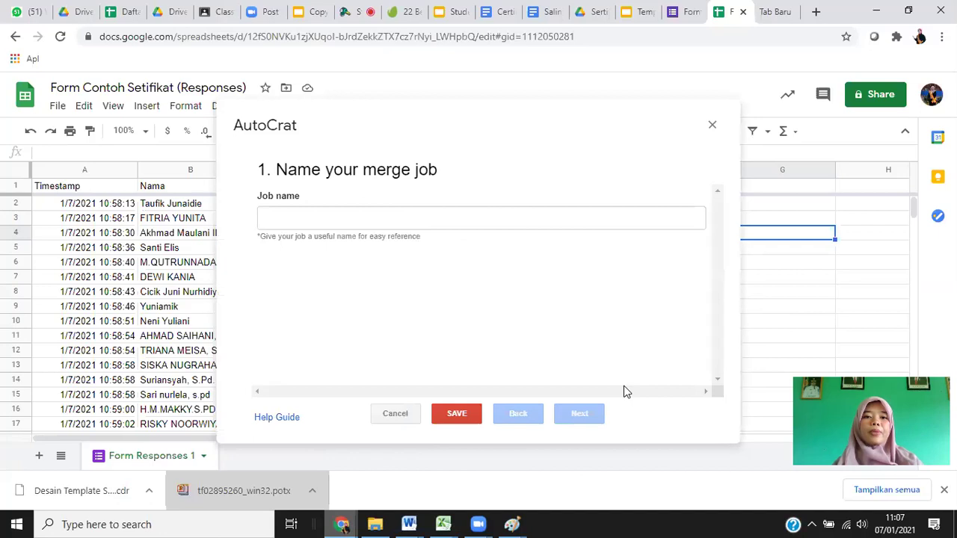
# Enter 'Hasil Sertifikat Peserta' as the AutoCrat job name and proceed.
pyautogui.click(300, 217)
pyautogui.write('Ser')
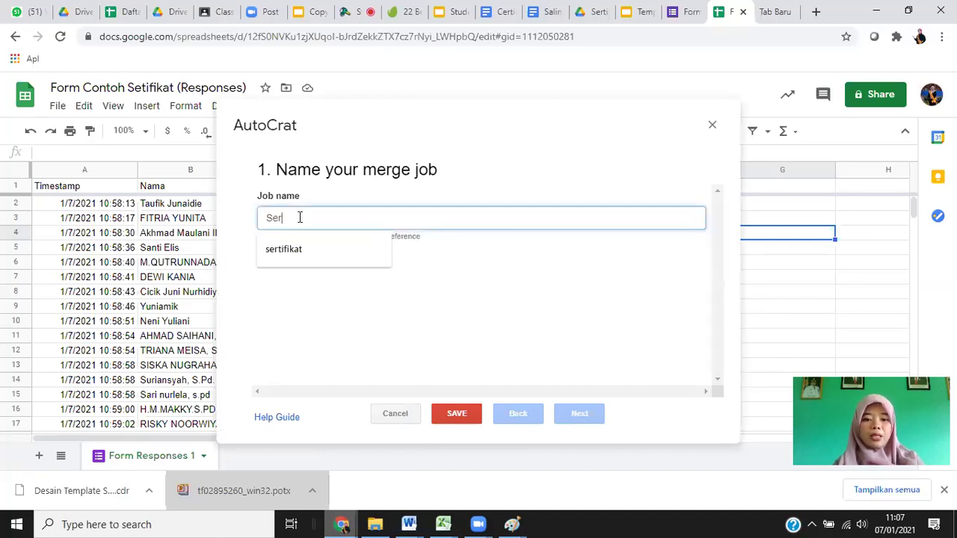
pyautogui.write('ti')
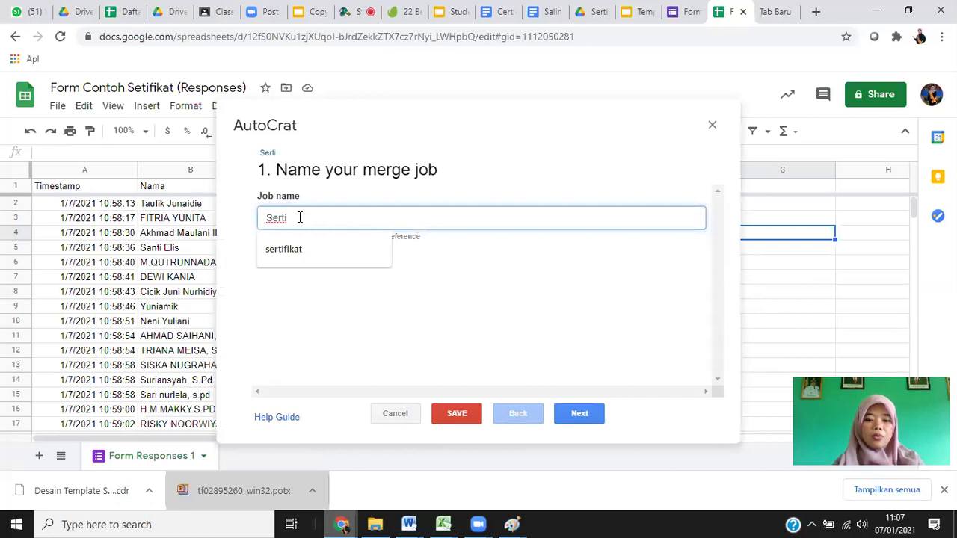
pyautogui.write('fikat')
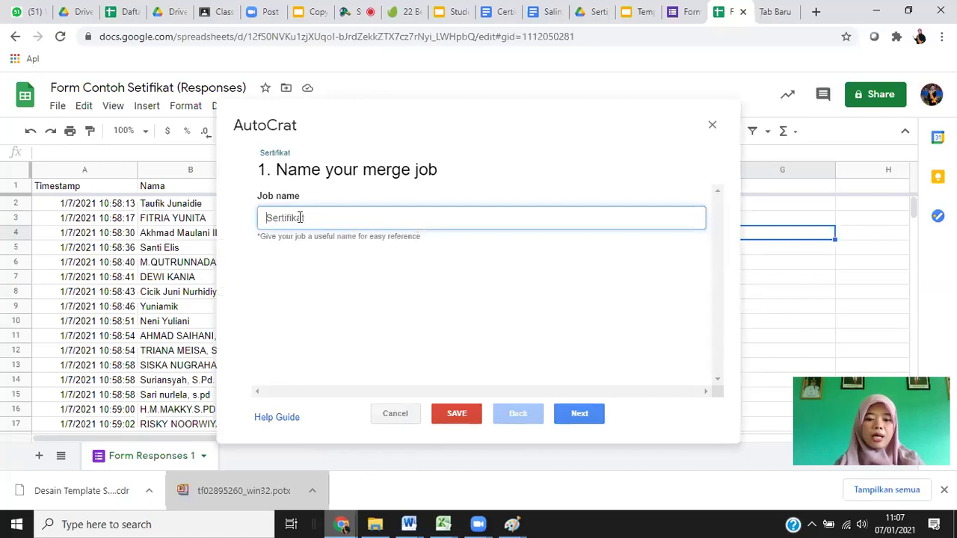
pyautogui.write('Hasil')
pyautogui.press('End')
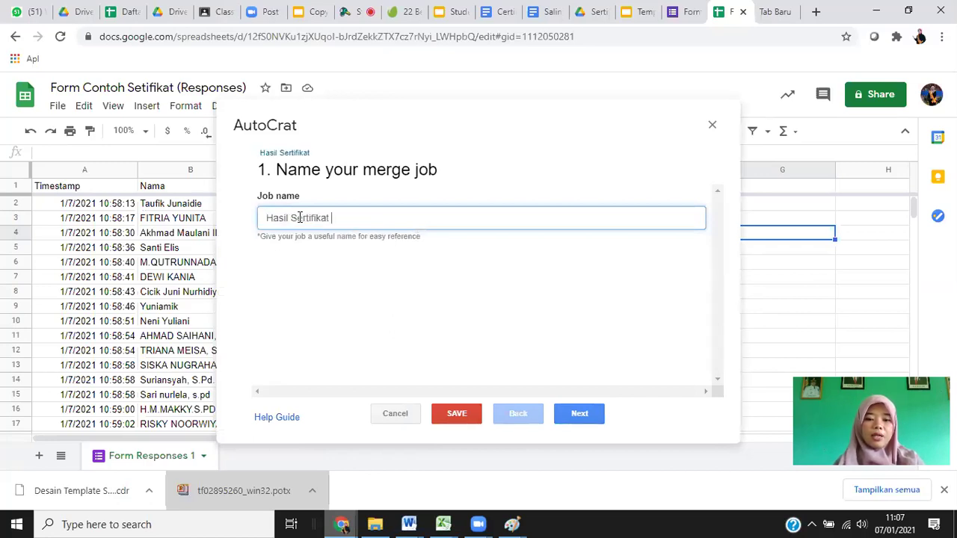
pyautogui.write('Peserta')
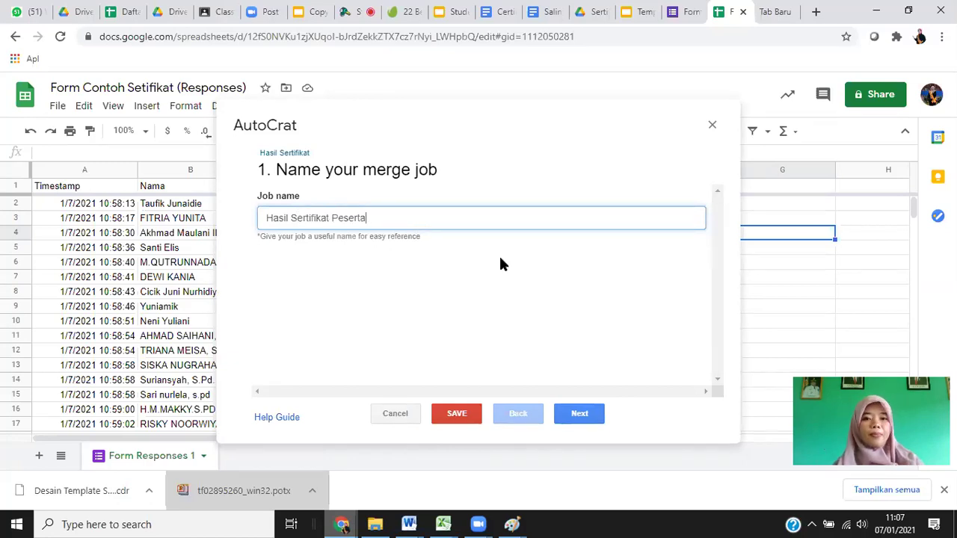
pyautogui.click(593, 413)
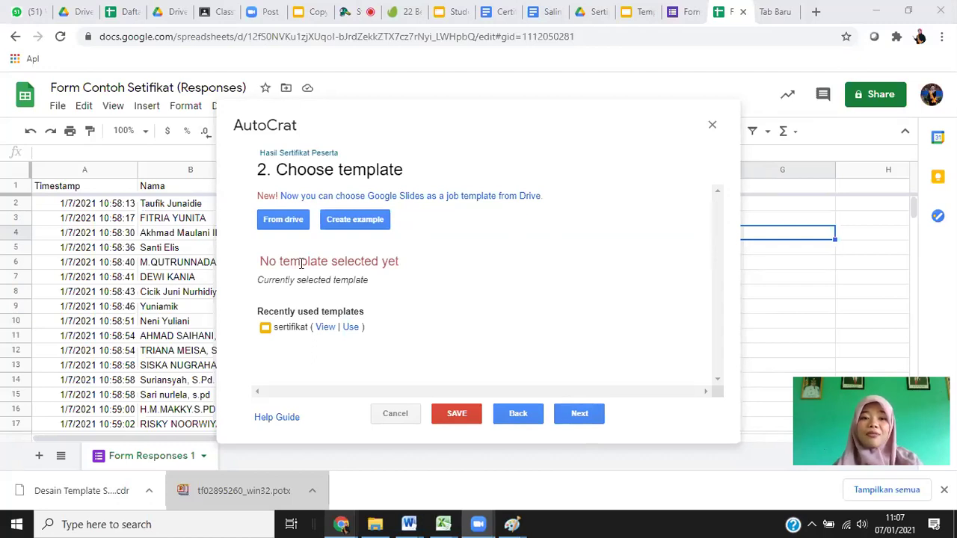
# Pick the Template Sertifikat file from Drive as the job's certificate template.
pyautogui.click(285, 223)
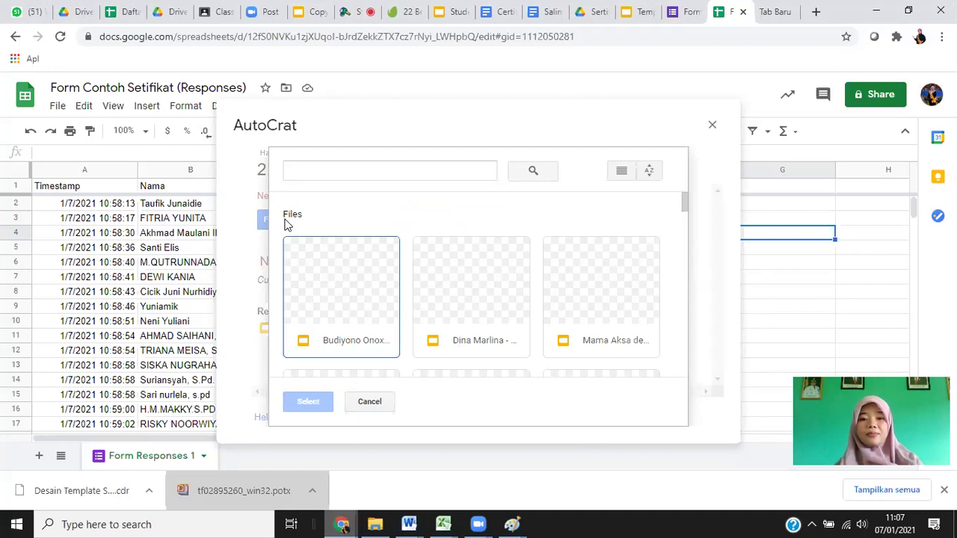
pyautogui.scroll(-1, 686, 213)
pyautogui.click(689, 201)
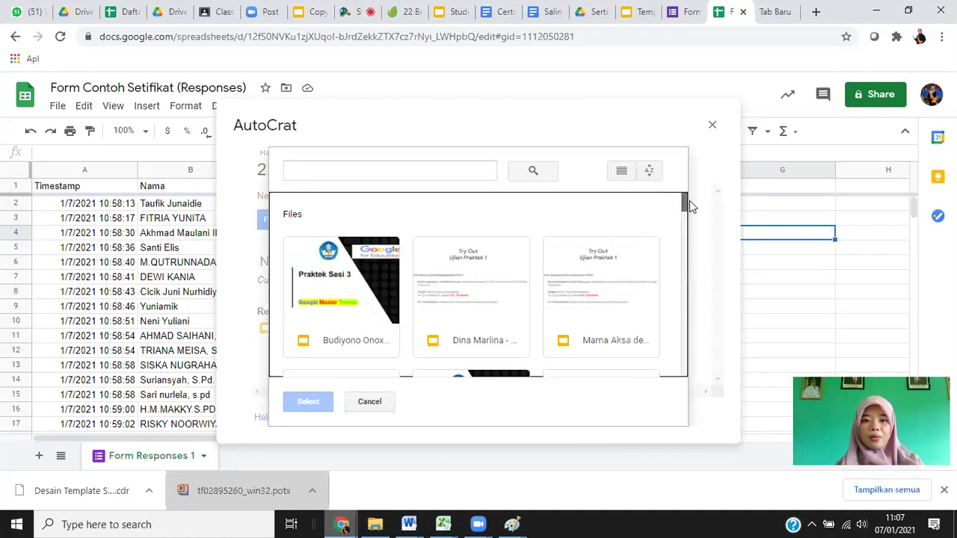
pyautogui.scroll(-3, 687, 241)
pyautogui.scroll(1, 689, 245)
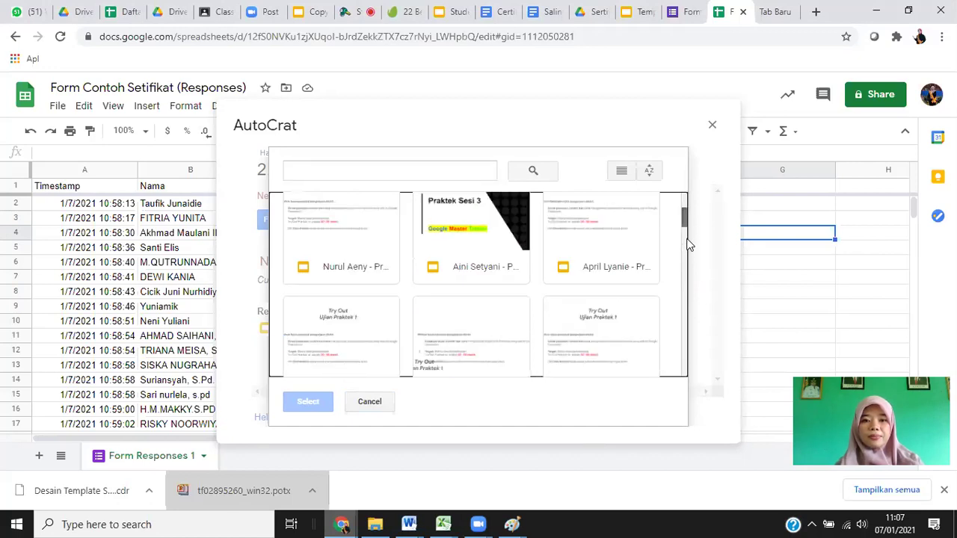
pyautogui.scroll(-1, 689, 246)
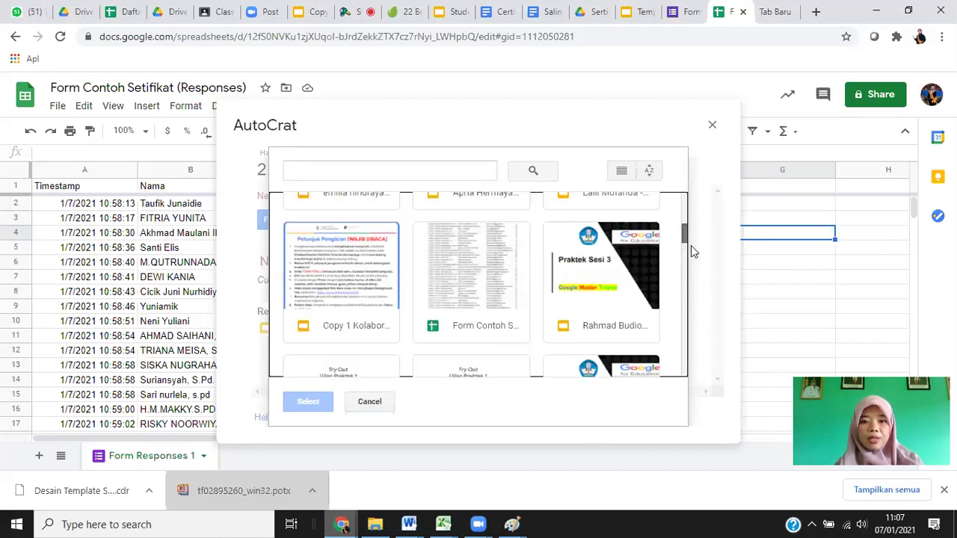
pyautogui.scroll(-2, 692, 252)
pyautogui.scroll(-2, 692, 265)
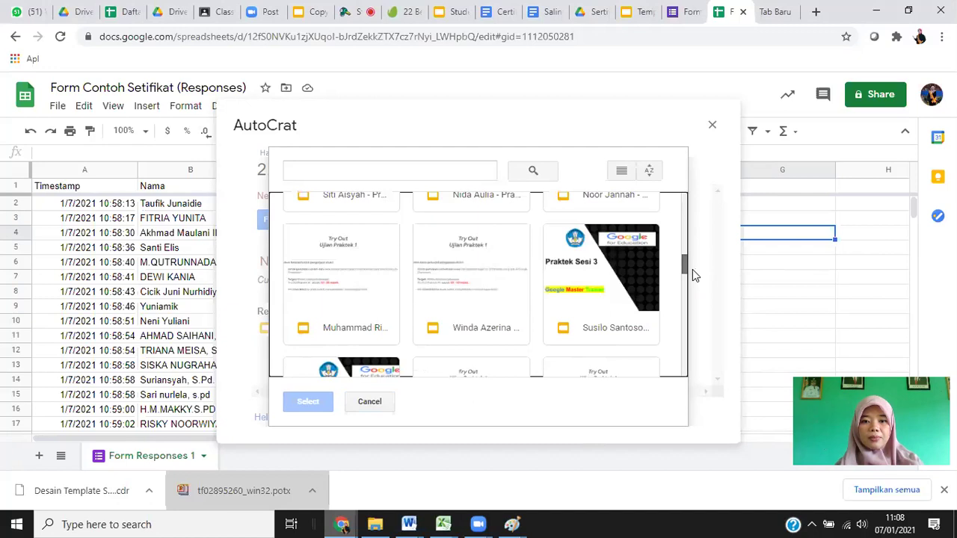
pyautogui.scroll(-1, 692, 280)
pyautogui.scroll(-2, 692, 285)
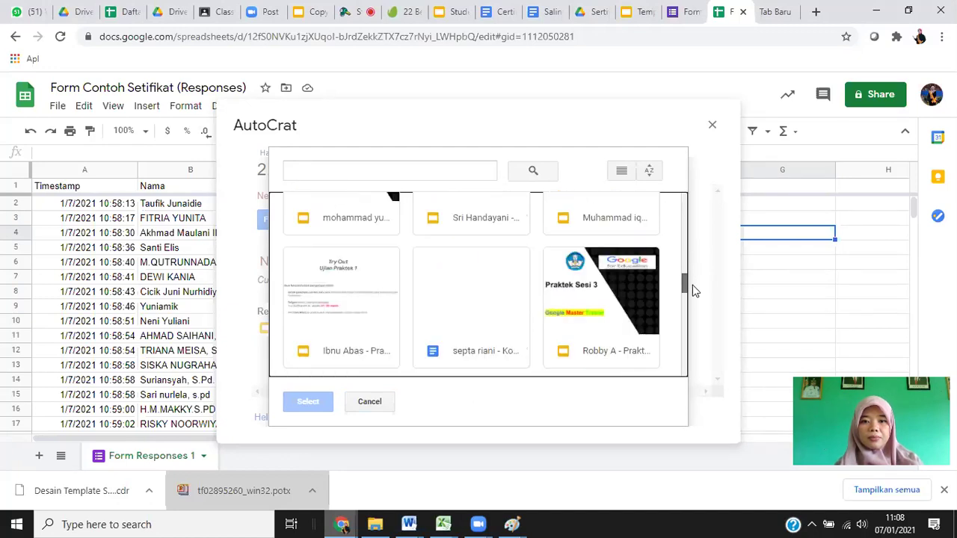
pyautogui.scroll(-2, 334, 263)
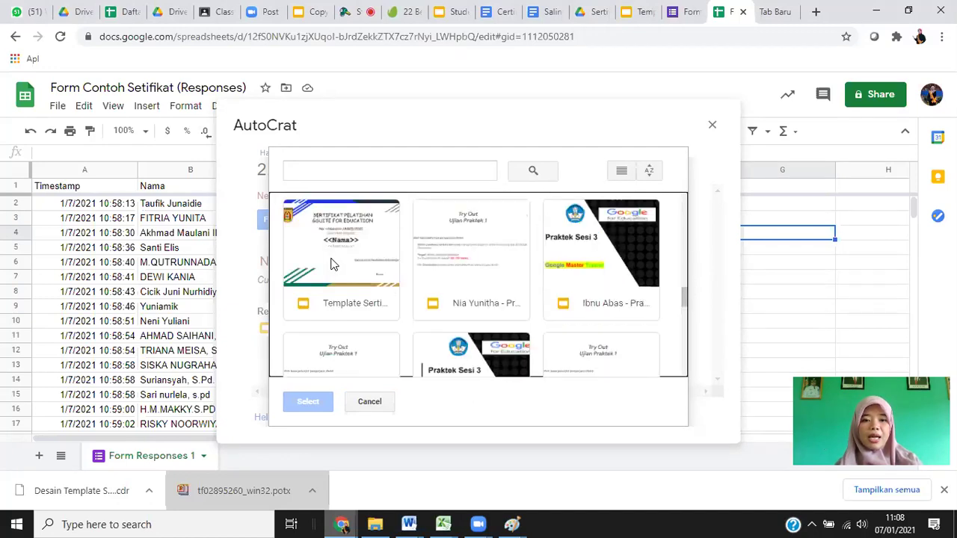
pyautogui.click(334, 263)
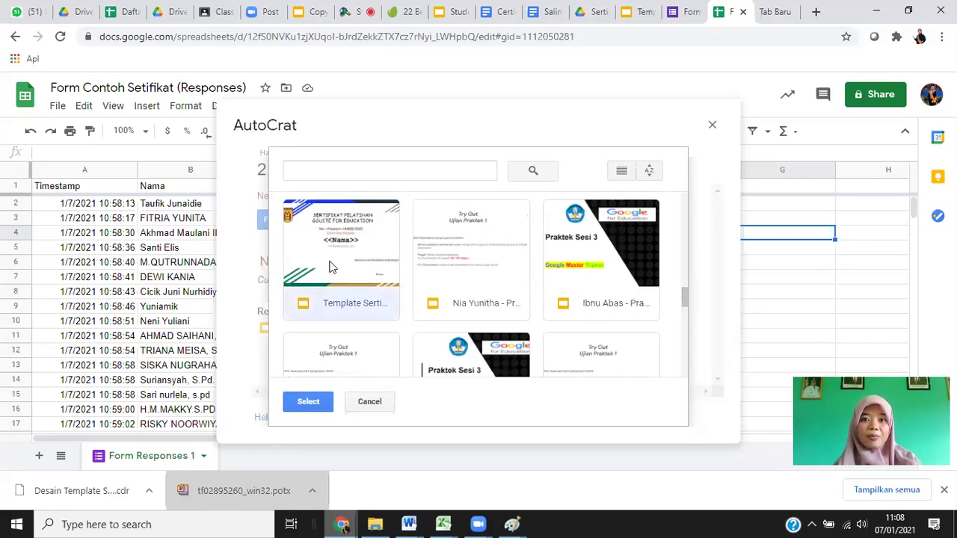
pyautogui.click(309, 402)
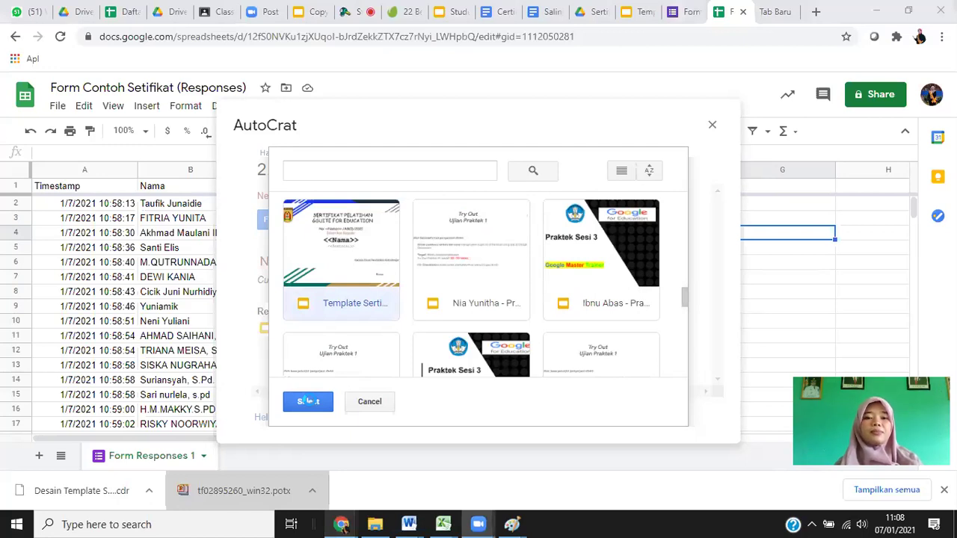
pyautogui.click(308, 401)
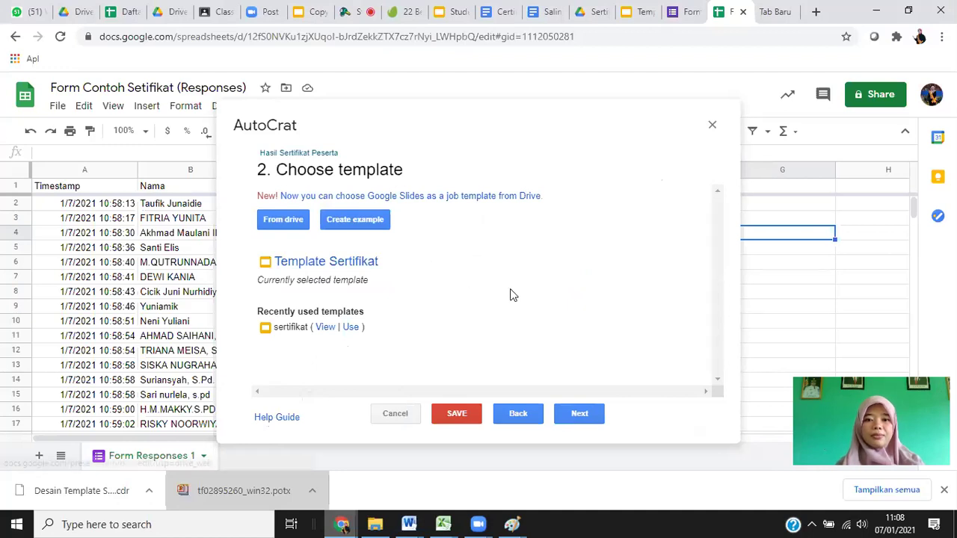
# Advance to tag mapping and check the Nama, Instansi and Email column headers.
pyautogui.click(576, 415)
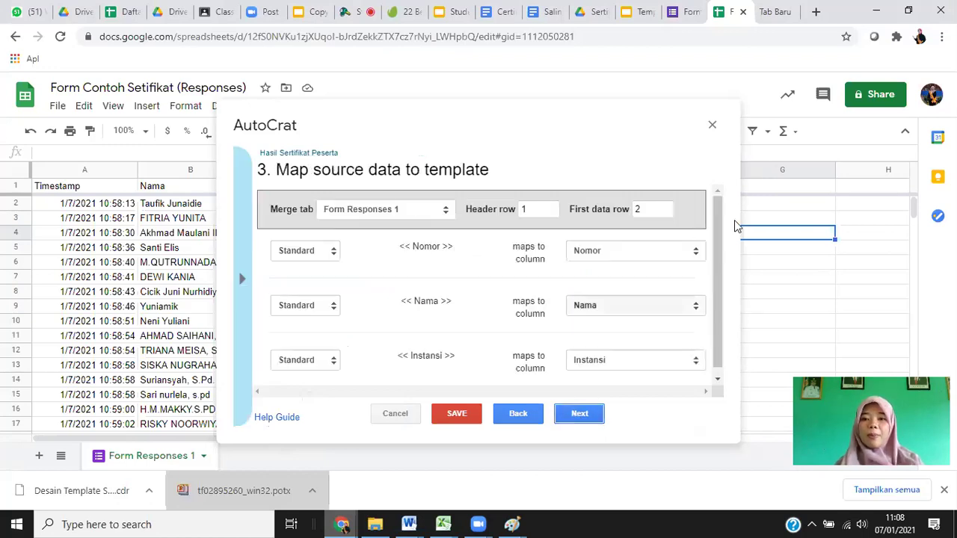
pyautogui.scroll(-1, 716, 250)
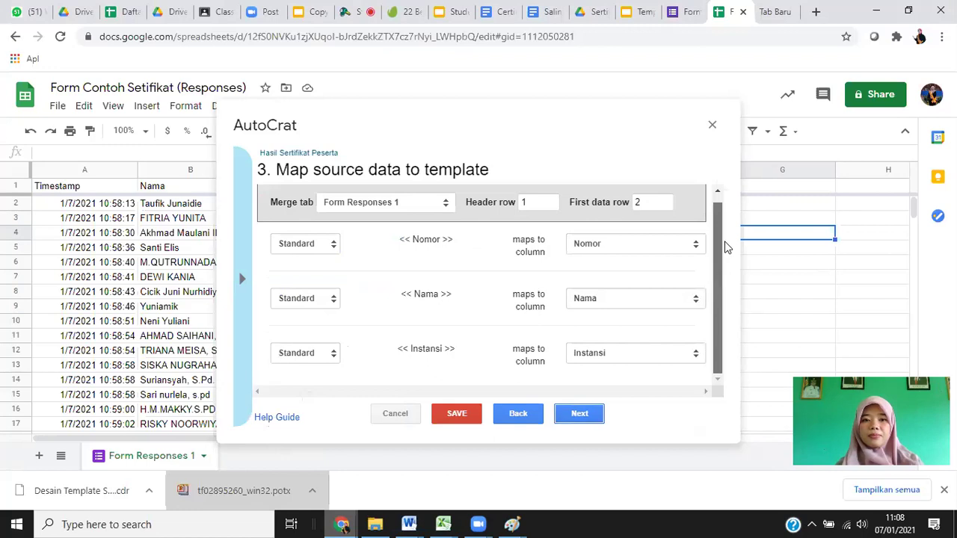
pyautogui.scroll(1, 729, 217)
pyautogui.scroll(-1, 731, 262)
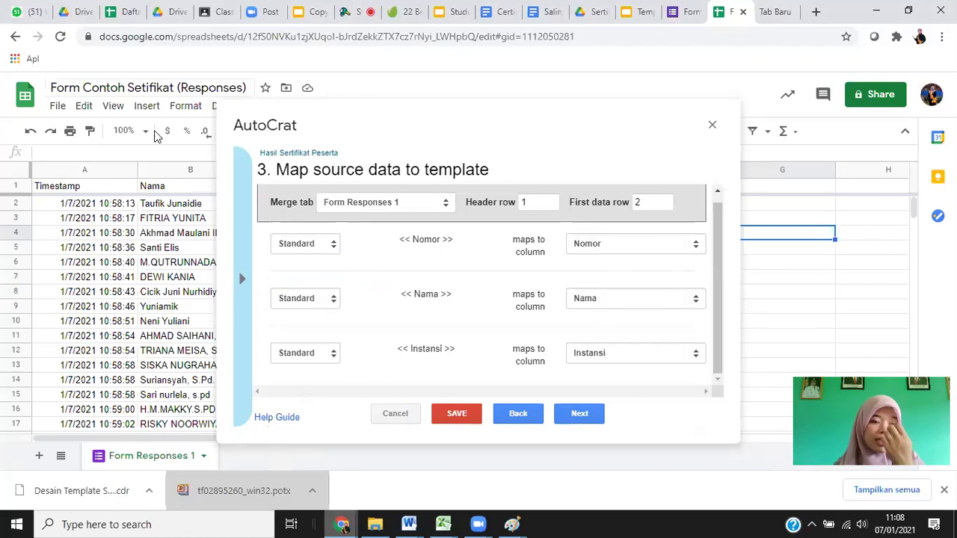
pyautogui.click(152, 187)
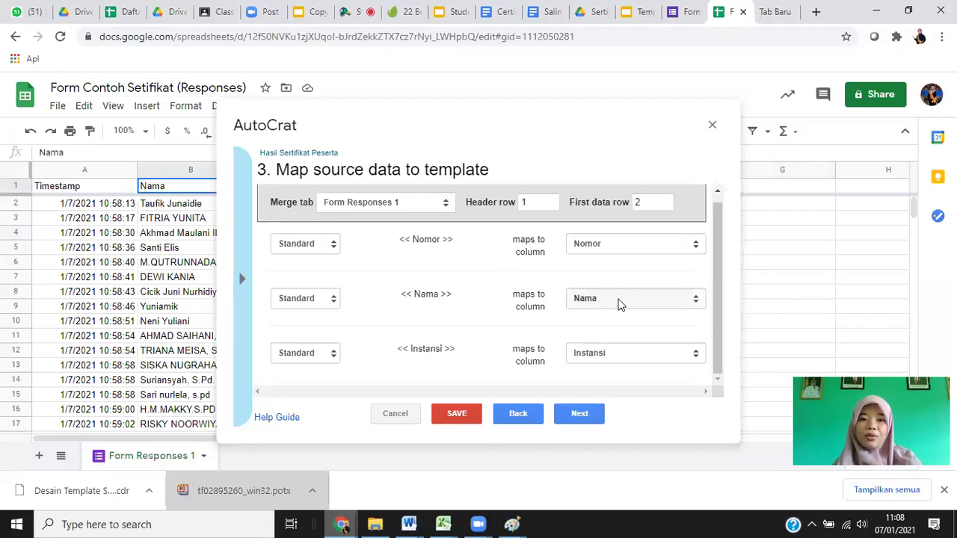
pyautogui.press('Right')
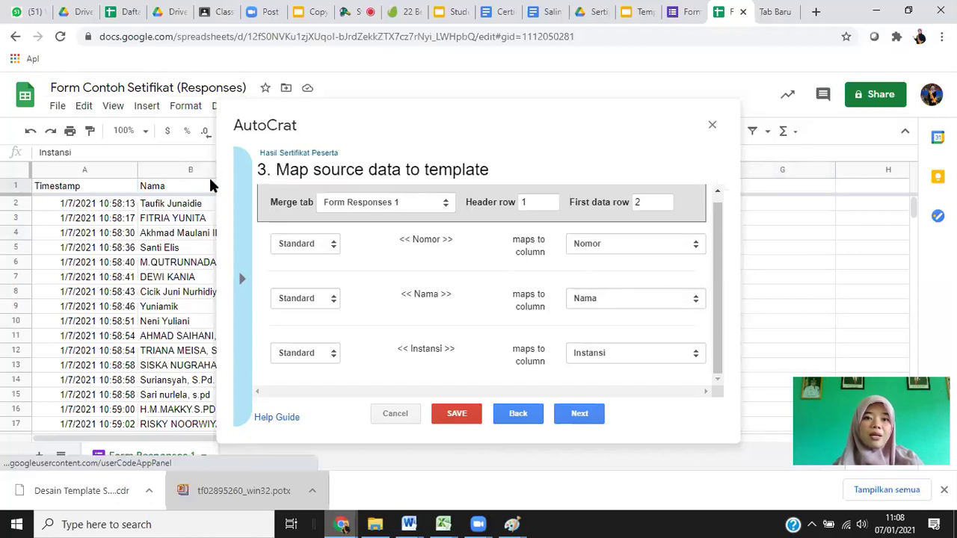
pyautogui.press('Right')
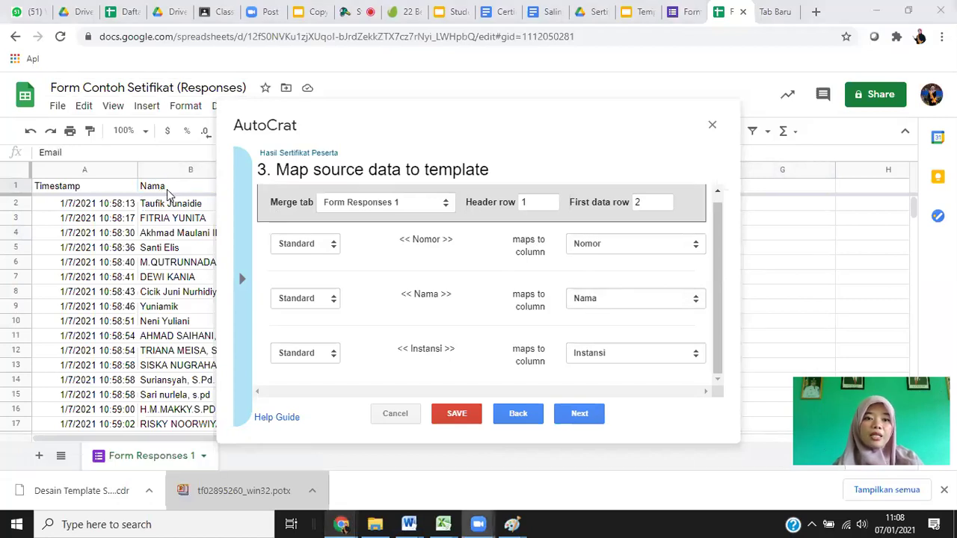
pyautogui.click(153, 172)
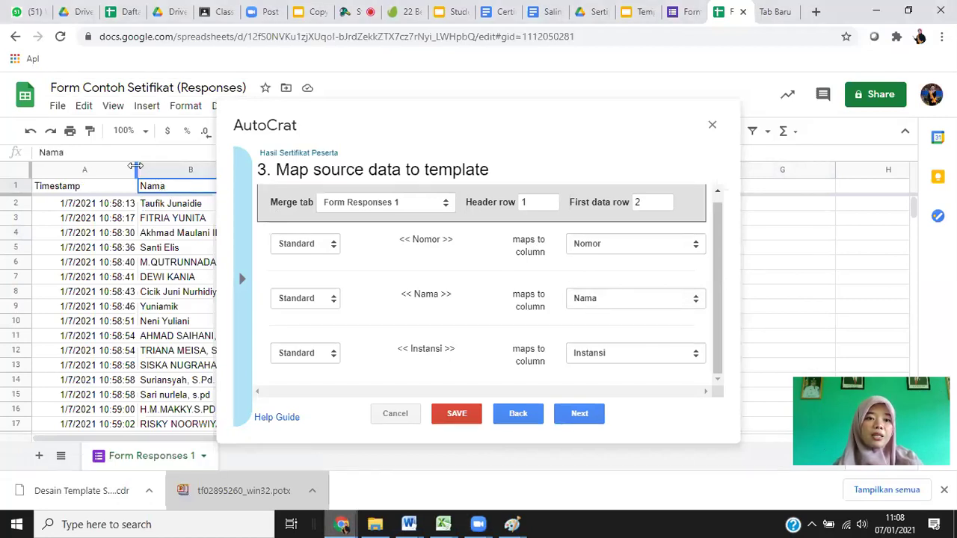
# Narrow column A, auto-fit column B to the names, then view the slides and form responses.
pyautogui.moveTo(61, 174); pyautogui.dragTo(64, 173)
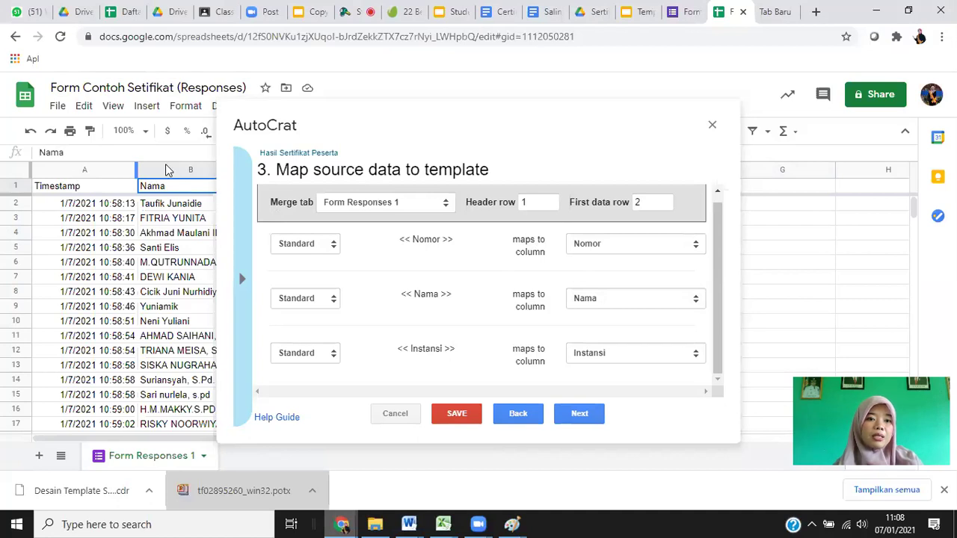
pyautogui.moveTo(169, 170); pyautogui.dragTo(100, 169)
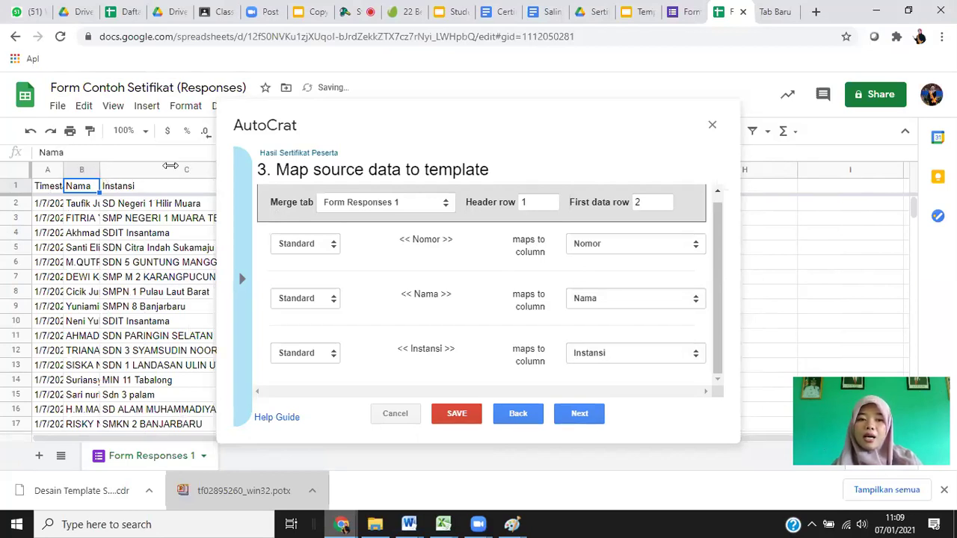
pyautogui.doubleClick(99, 169)
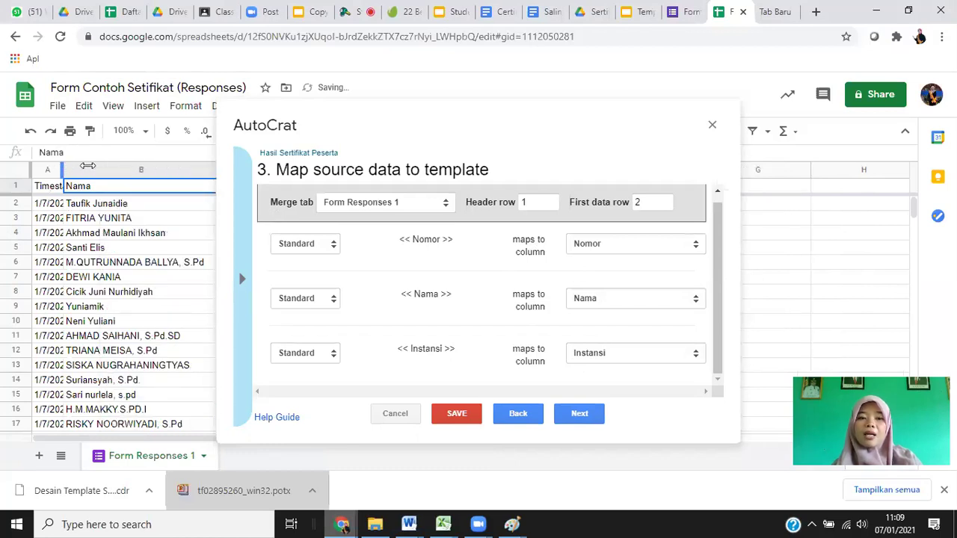
pyautogui.click(655, 14)
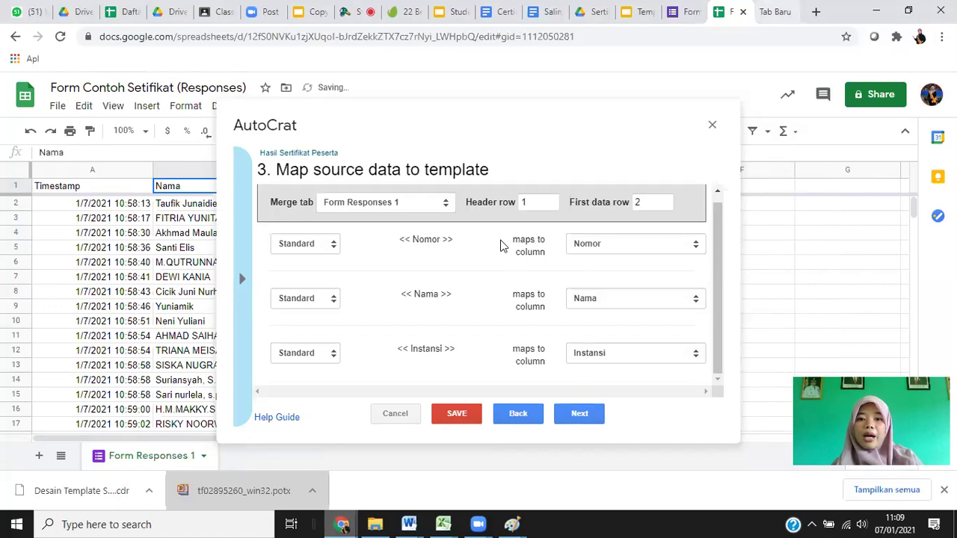
pyautogui.click(679, 12)
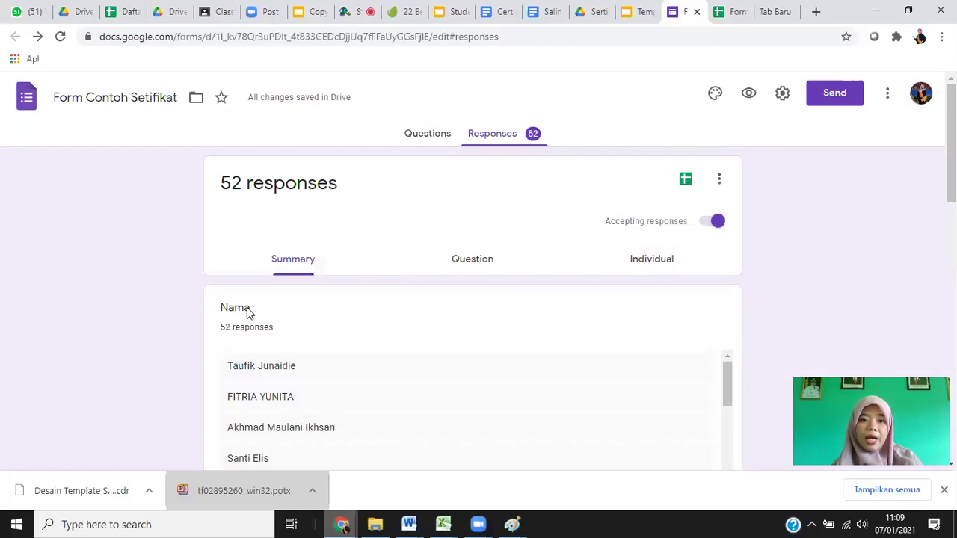
# Look over the form's questions, then return to the AutoCrat mapping step in Sheets.
pyautogui.hotkey('alt', 'Left')
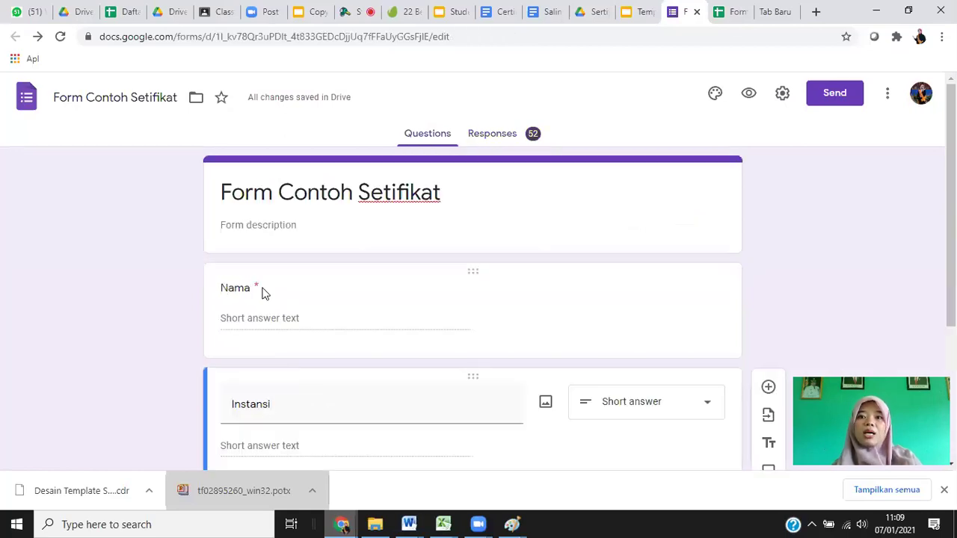
pyautogui.click(725, 13)
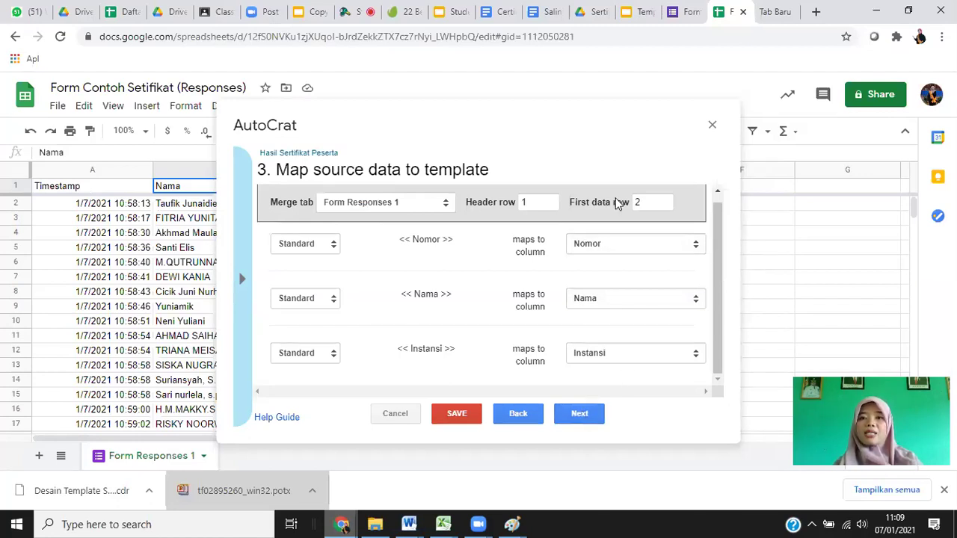
# Advance to file settings and set the output file name to just <<Nama>>.
pyautogui.click(634, 13)
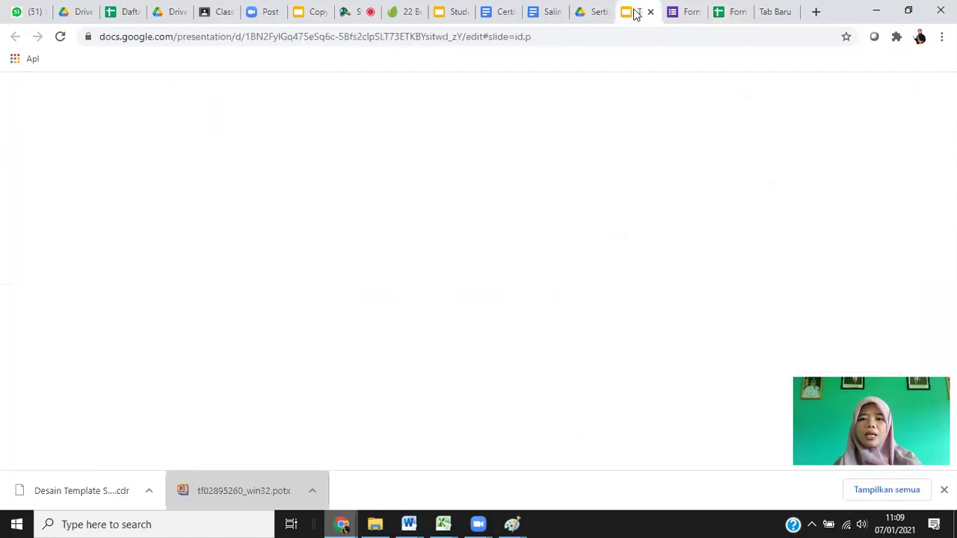
pyautogui.click(735, 13)
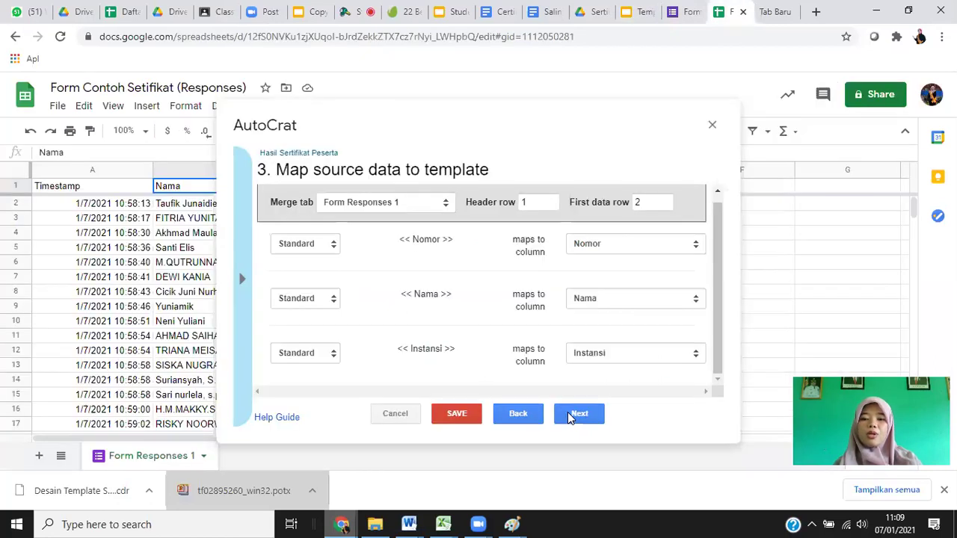
pyautogui.click(573, 413)
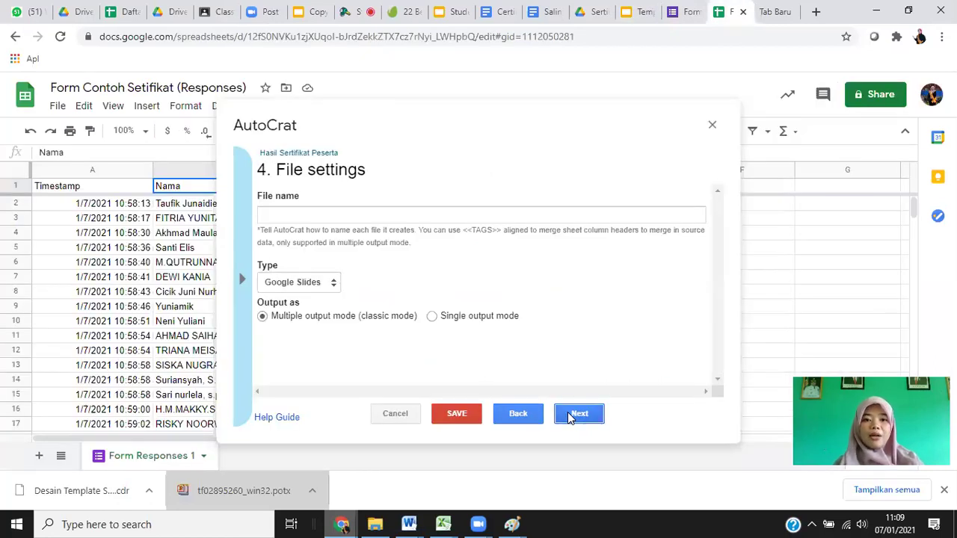
pyautogui.click(291, 217)
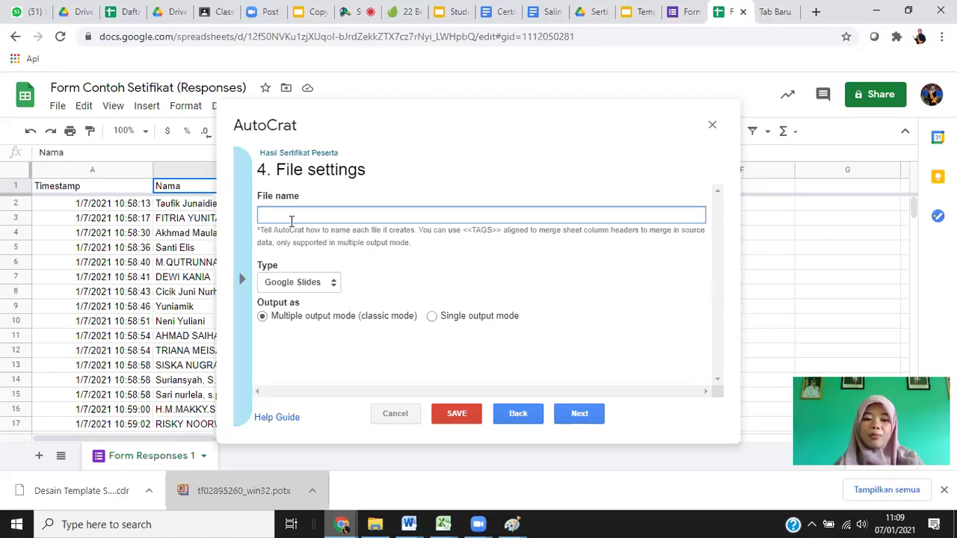
pyautogui.write('Sertif')
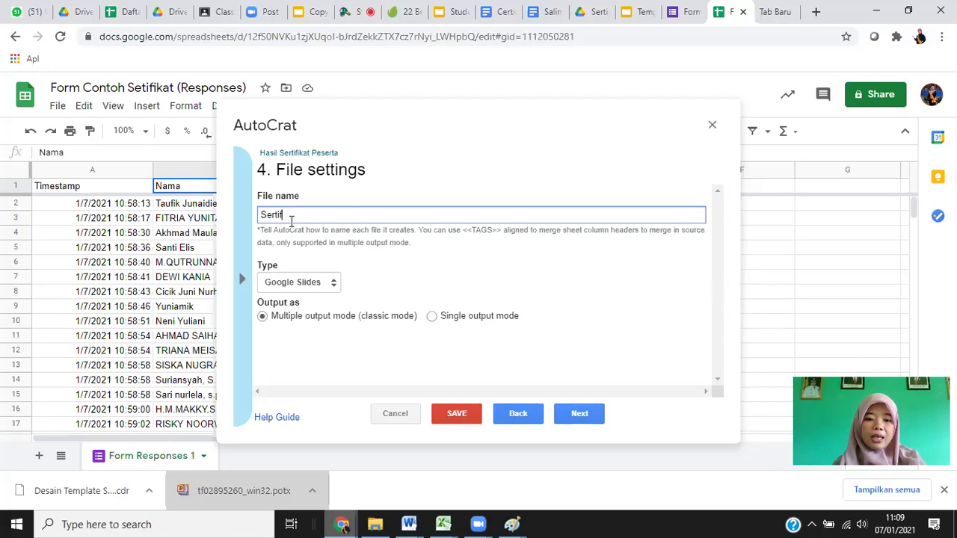
pyautogui.write('ikat')
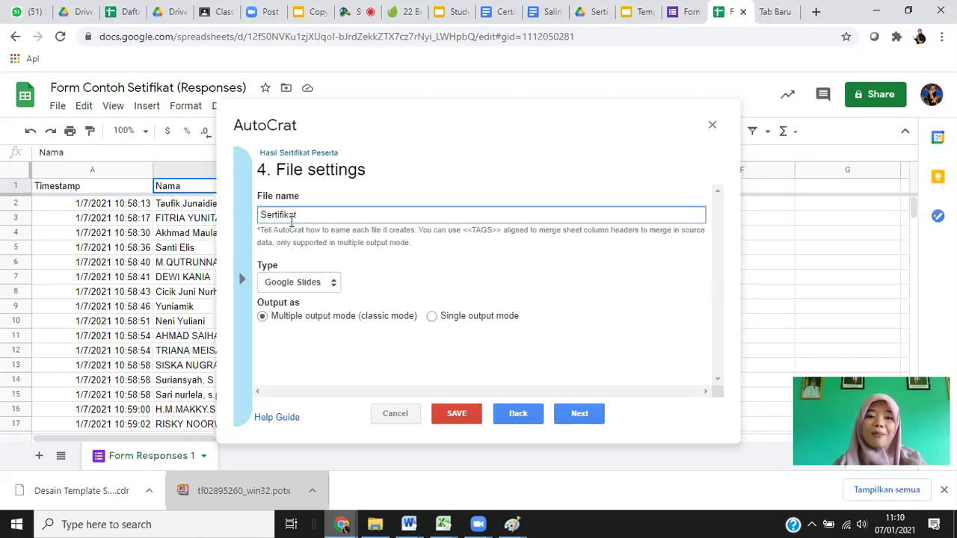
pyautogui.write(' <<Nam')
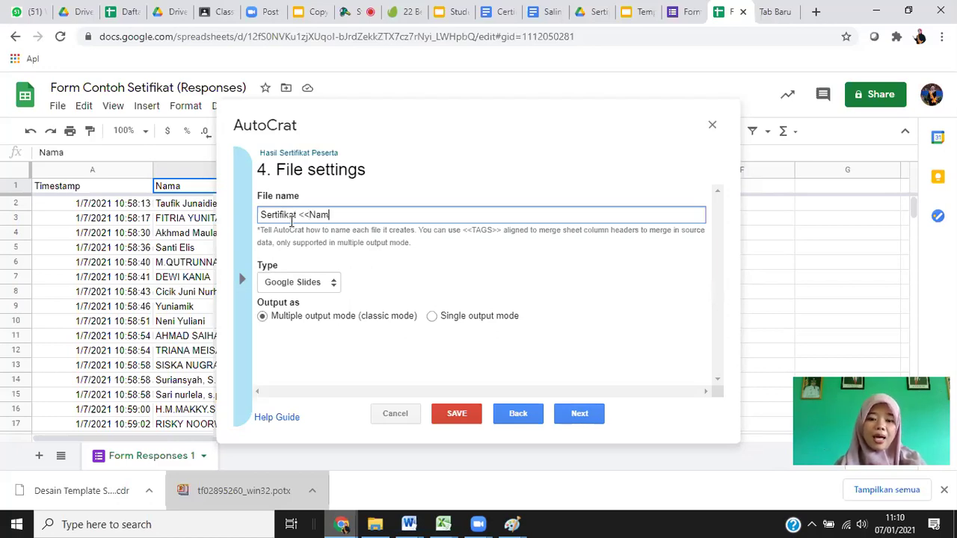
pyautogui.write('a>>')
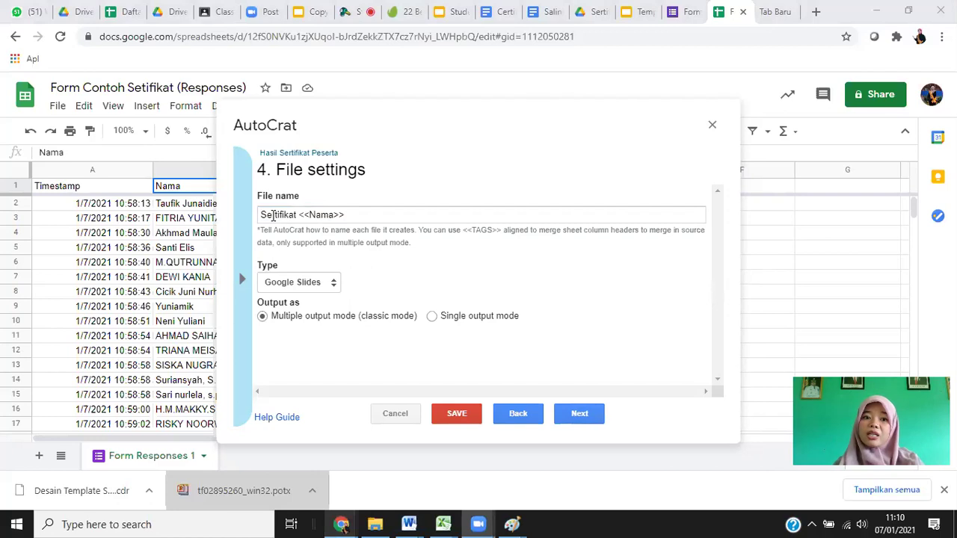
pyautogui.click(251, 218)
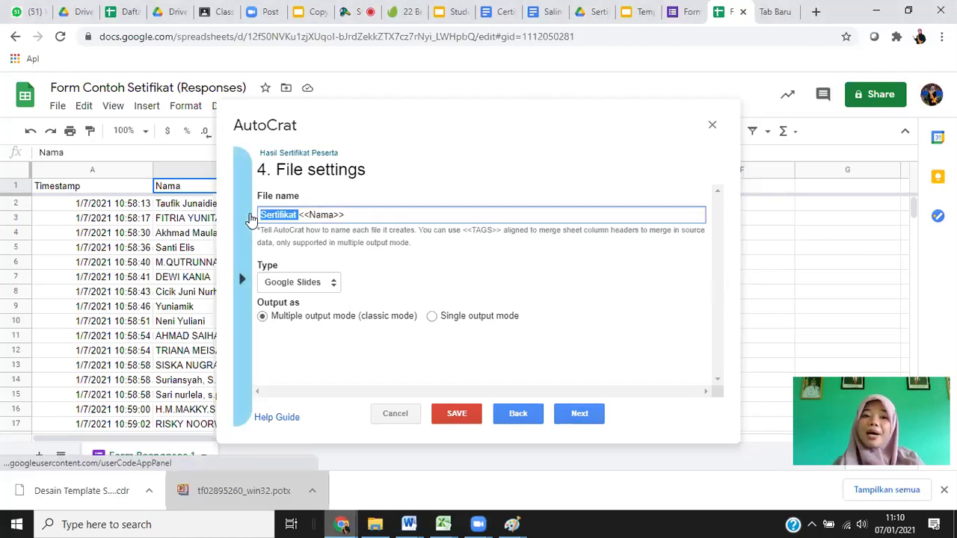
pyautogui.press('BackSpace')
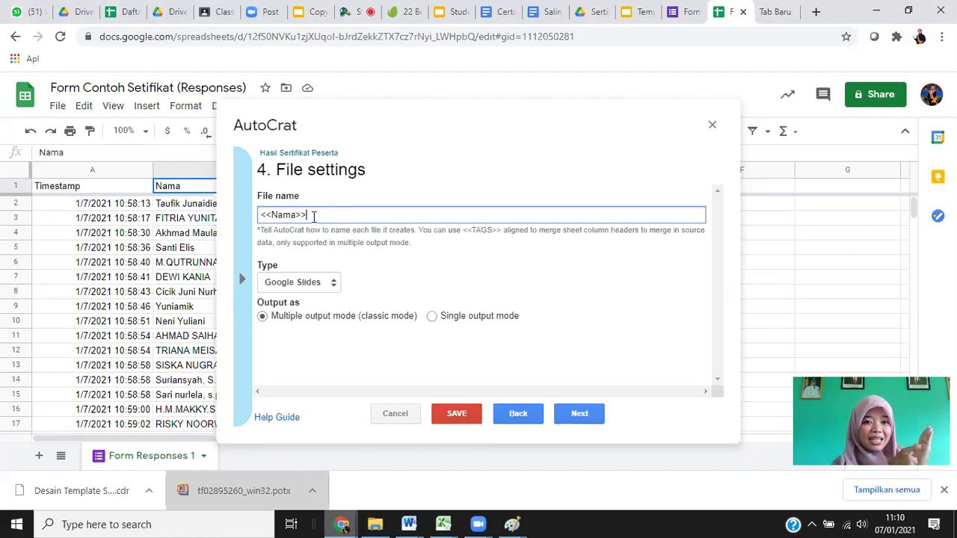
# Compare the <<Nama>> file name tag with the participant names in column B.
pyautogui.doubleClick(273, 216)
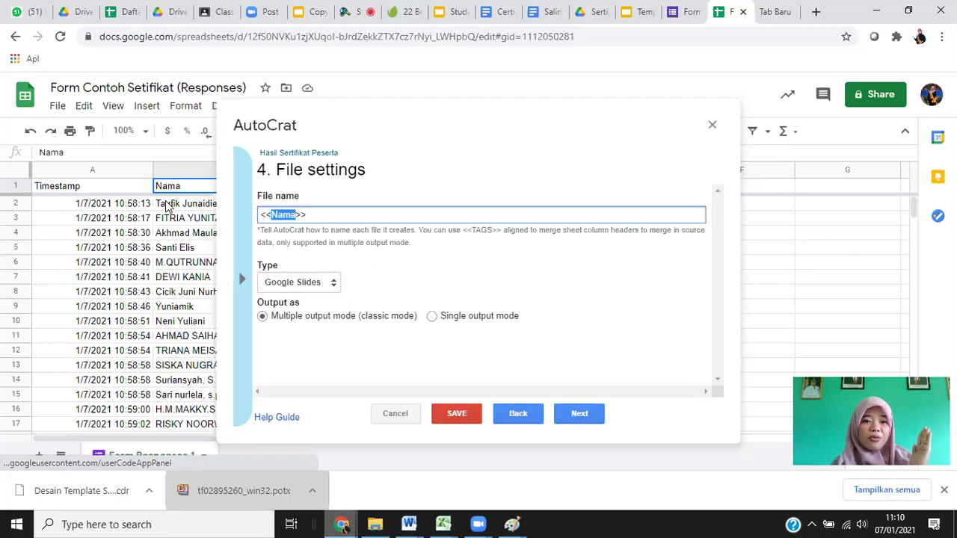
pyautogui.click(196, 208)
pyautogui.click(190, 219)
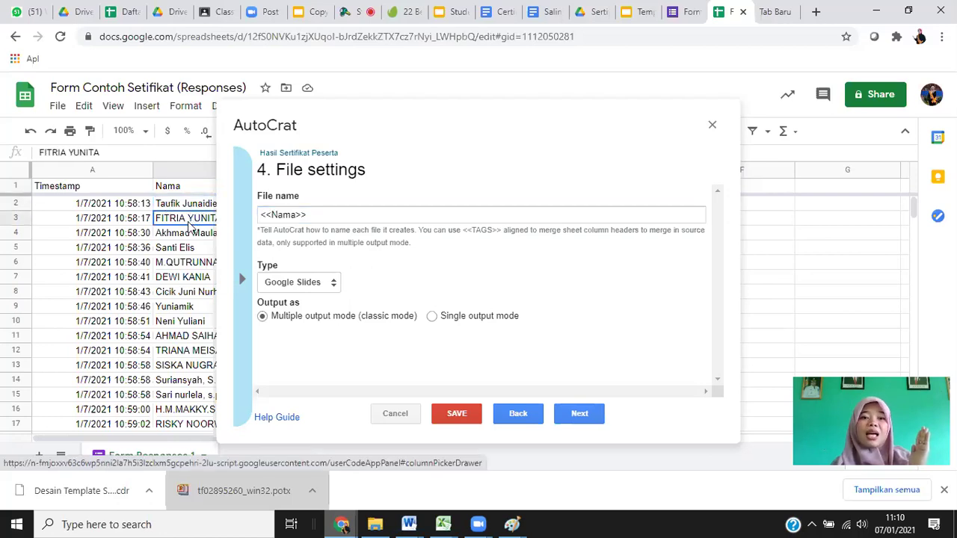
pyautogui.click(185, 234)
pyautogui.click(185, 250)
pyautogui.click(285, 213)
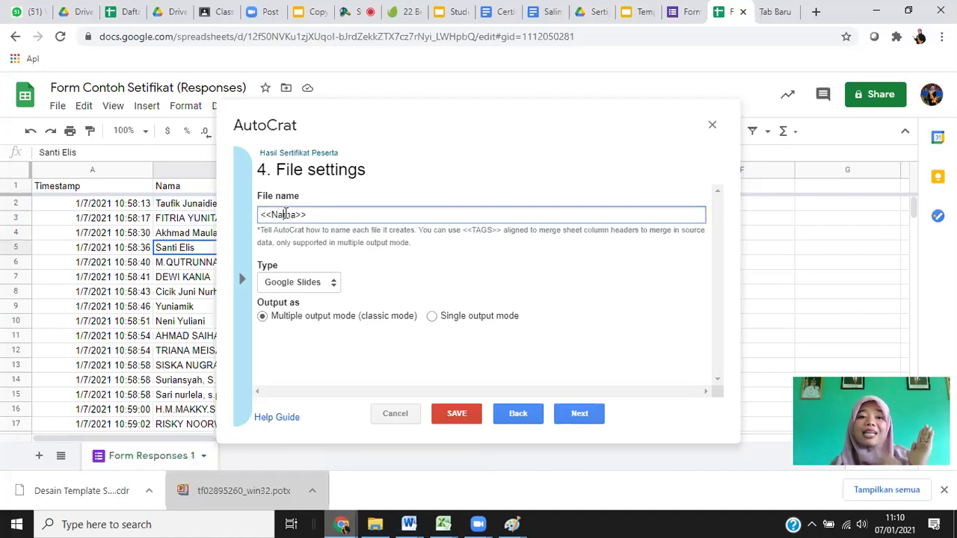
pyautogui.click(187, 206)
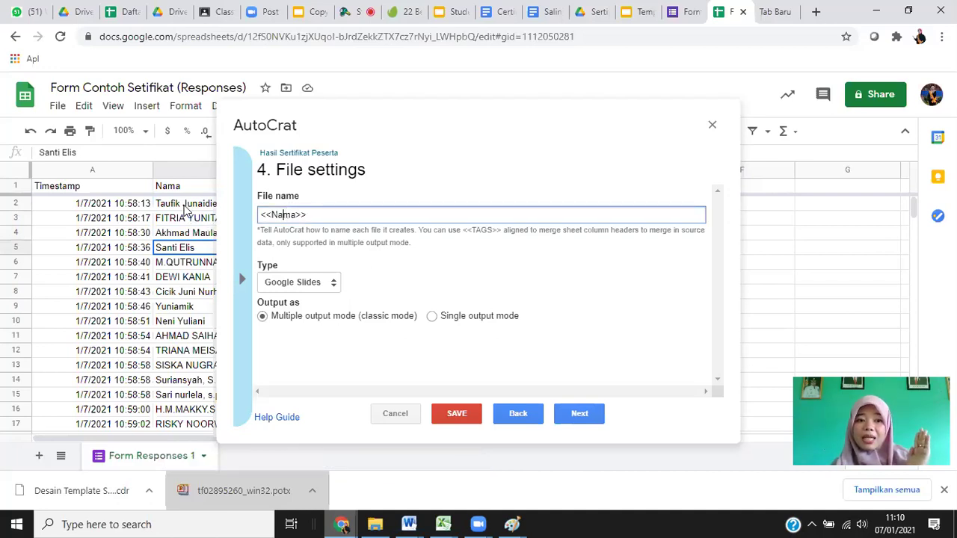
pyautogui.click(276, 214)
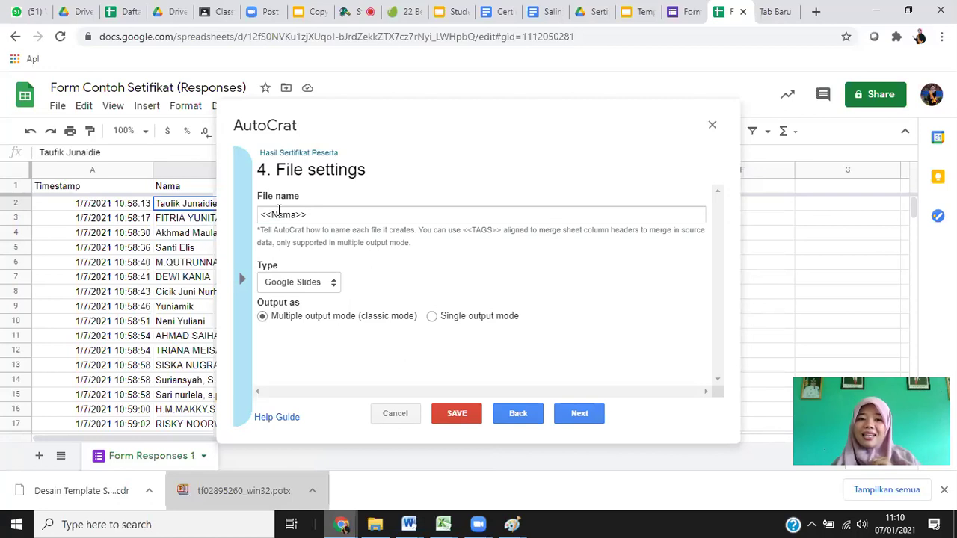
pyautogui.click(319, 214)
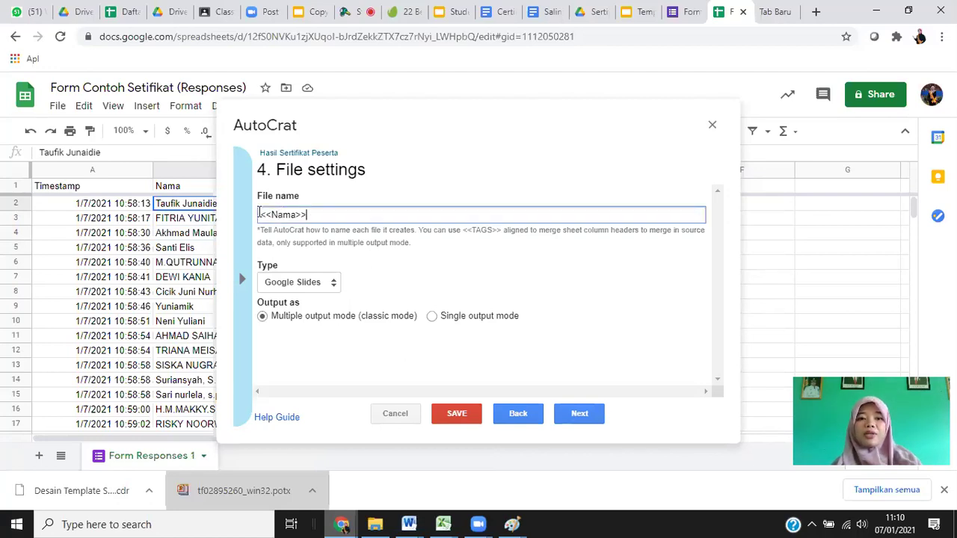
pyautogui.click(260, 215)
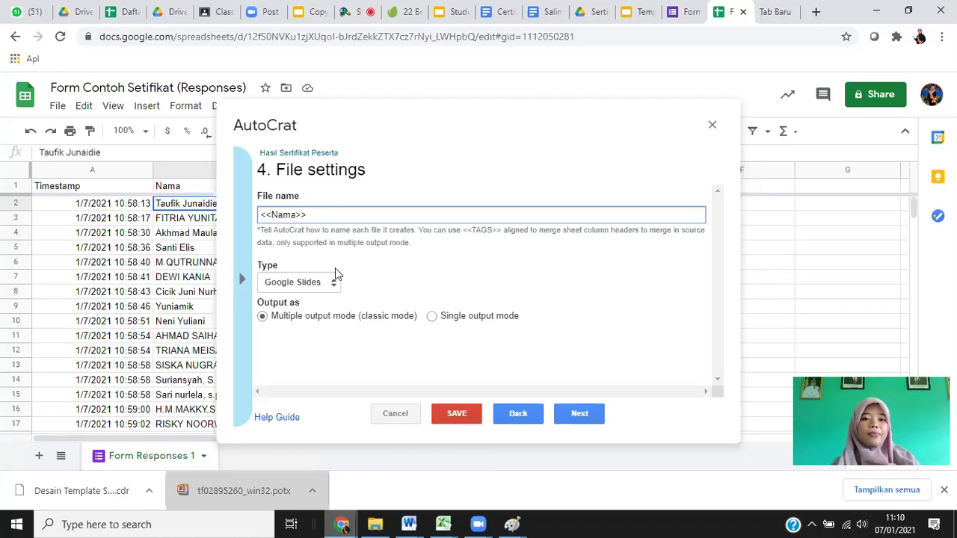
# Change the output file type from Google Slides to PDF.
pyautogui.click(302, 287)
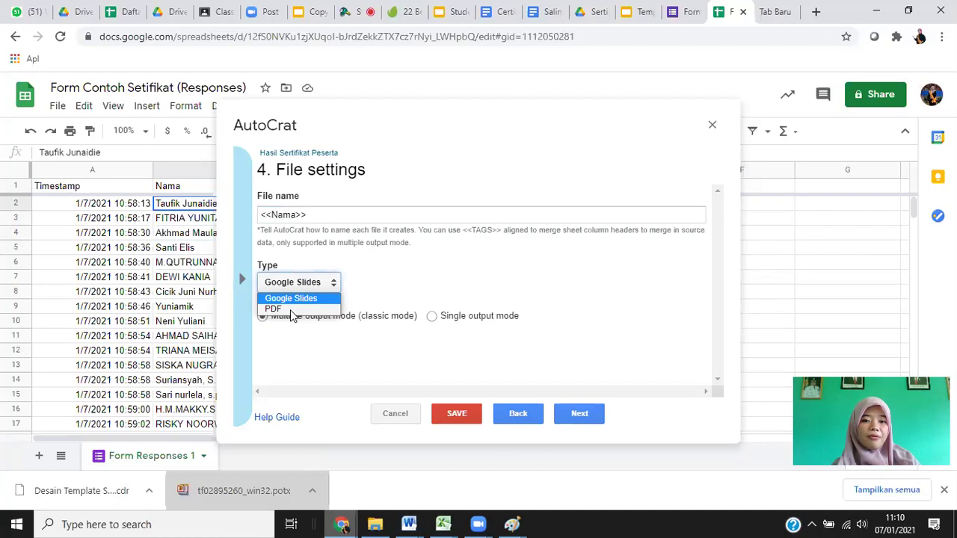
pyautogui.click(289, 308)
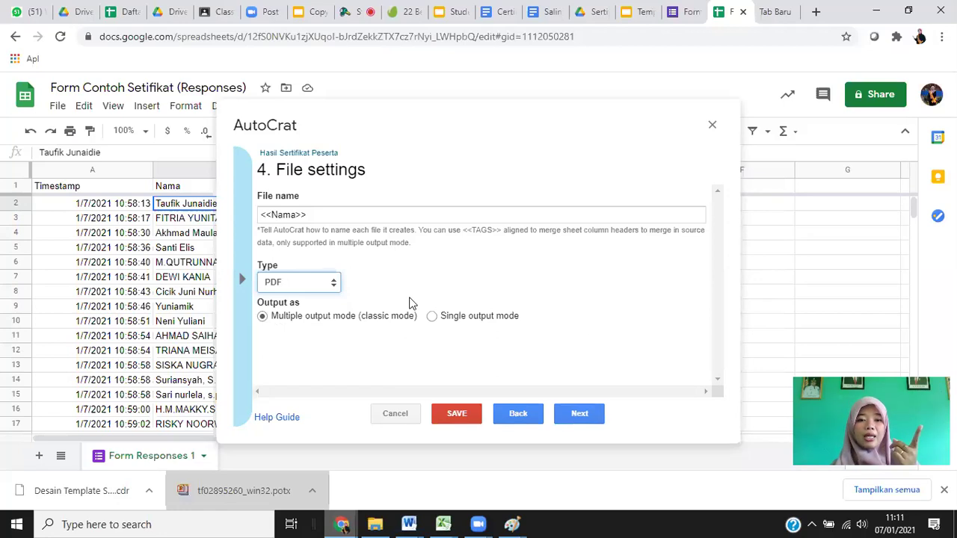
pyautogui.click(311, 216)
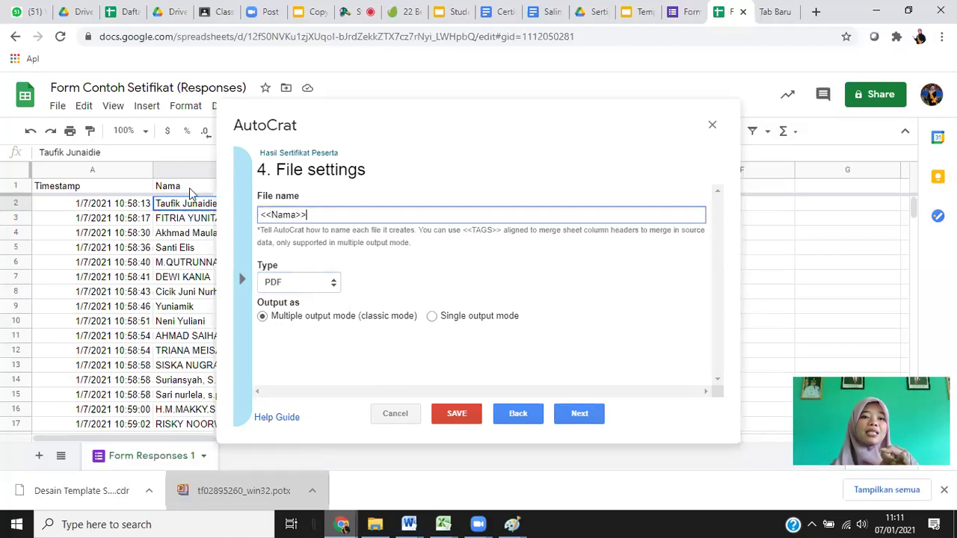
pyautogui.click(158, 187)
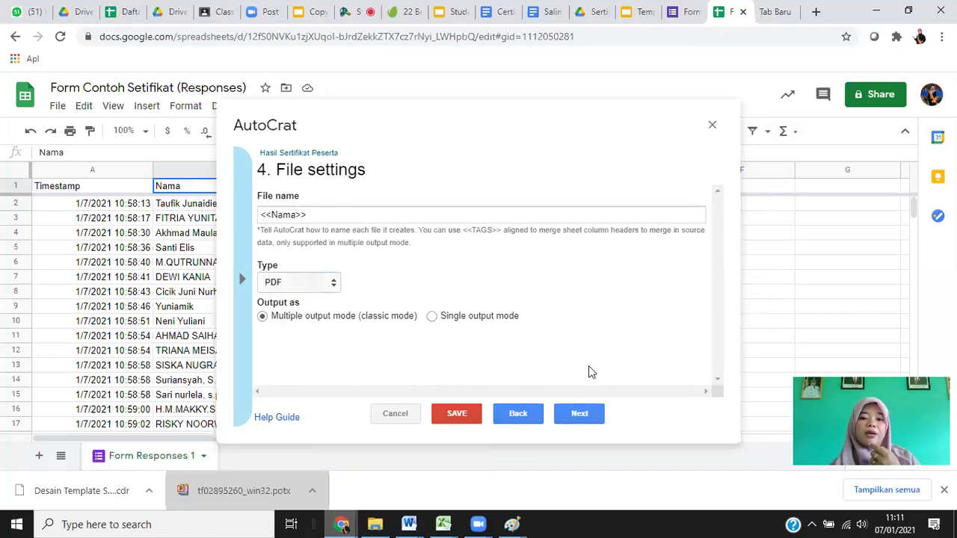
pyautogui.click(581, 415)
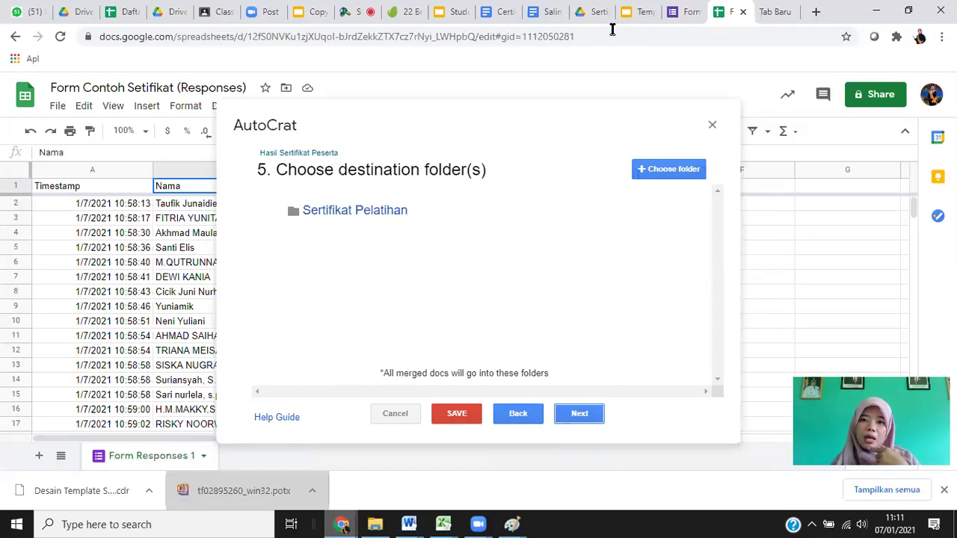
# Remove Sertifikat Pelatihan as the AutoCrat destination folder.
pyautogui.click(299, 153)
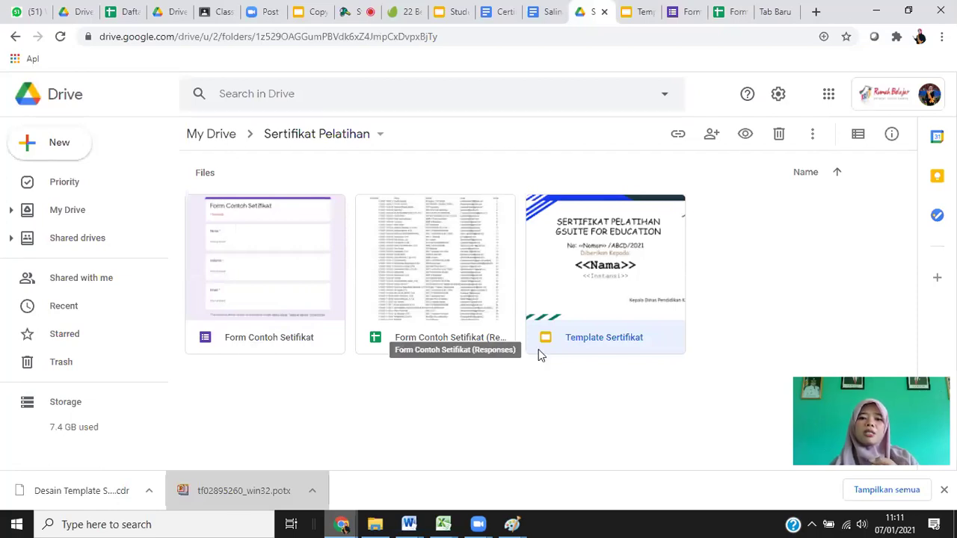
pyautogui.click(723, 15)
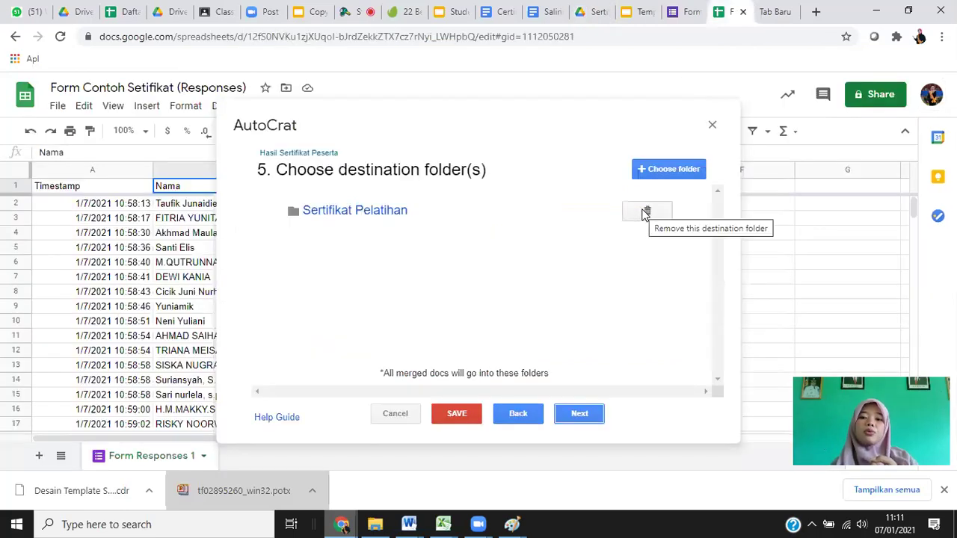
pyautogui.click(645, 213)
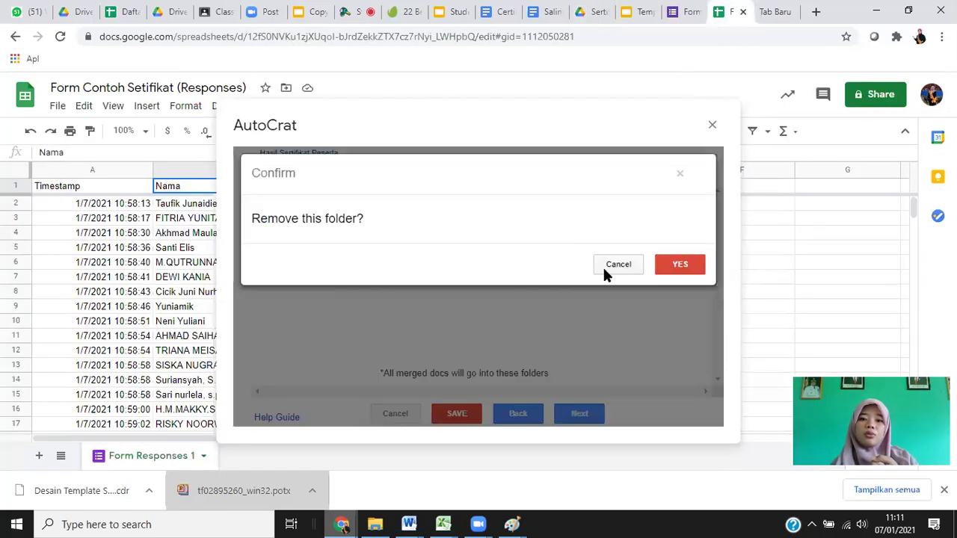
pyautogui.click(682, 264)
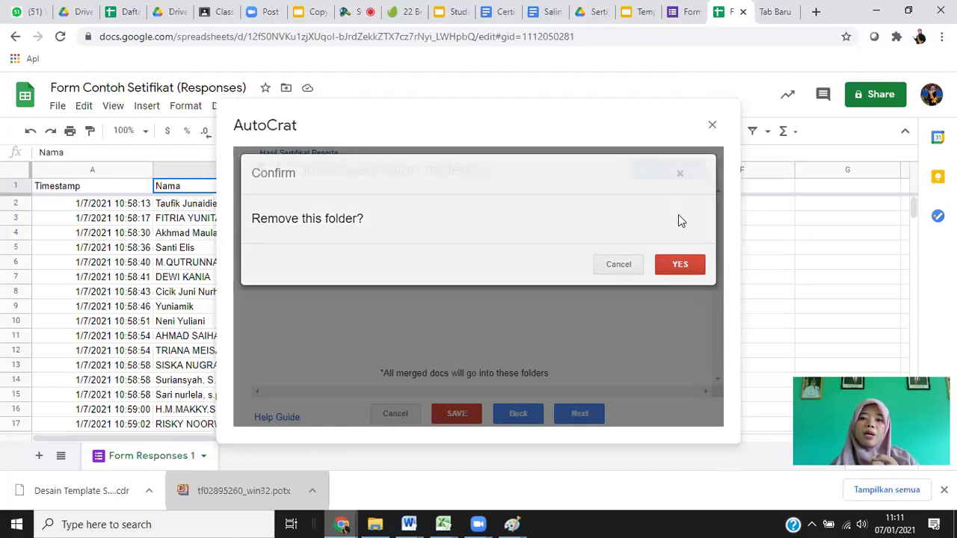
# Browse into the Sertifikat Pelatihan folder looking for another destination.
pyautogui.click(671, 171)
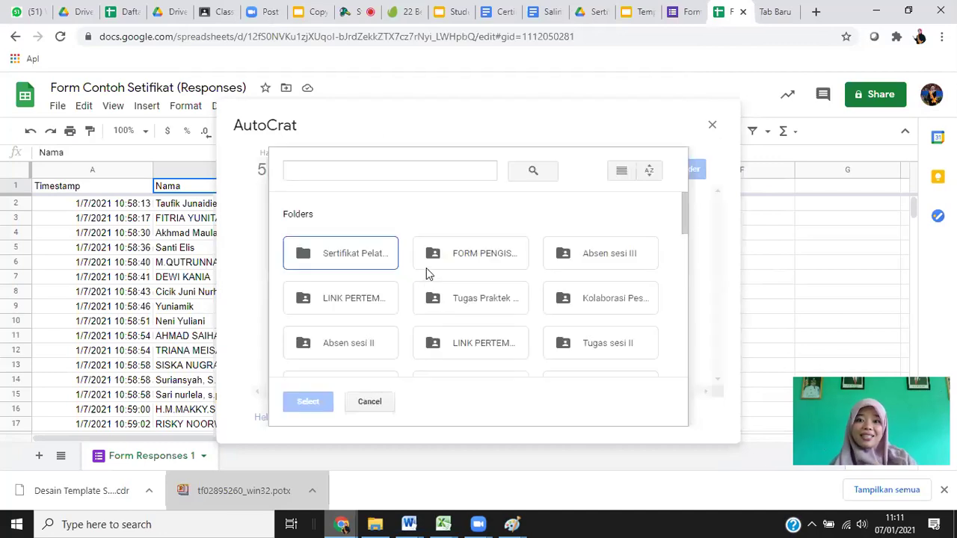
pyautogui.click(320, 269)
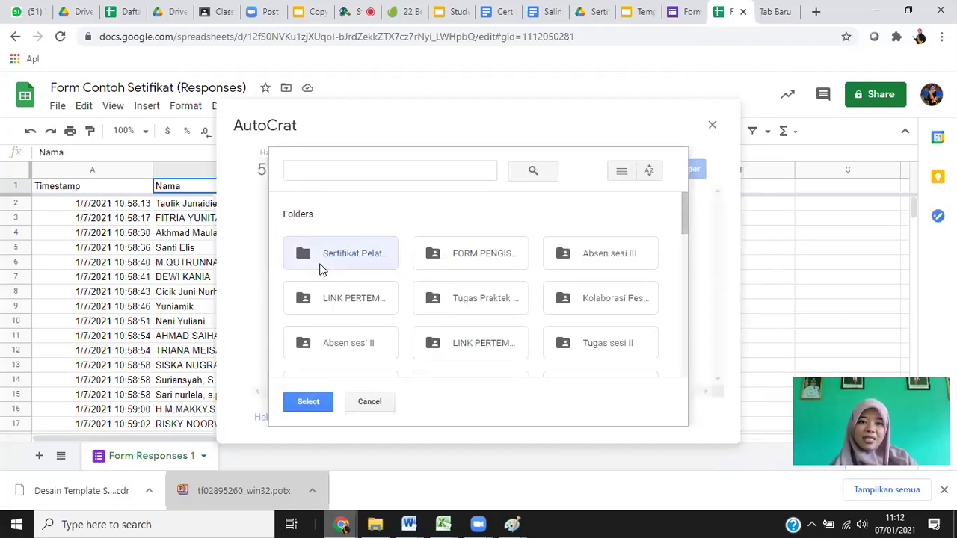
pyautogui.doubleClick(320, 270)
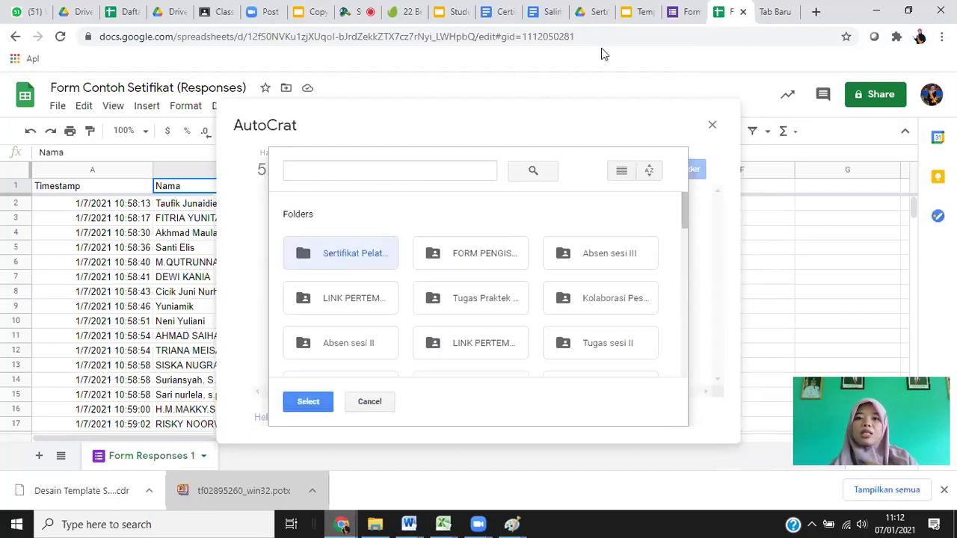
pyautogui.click(637, 11)
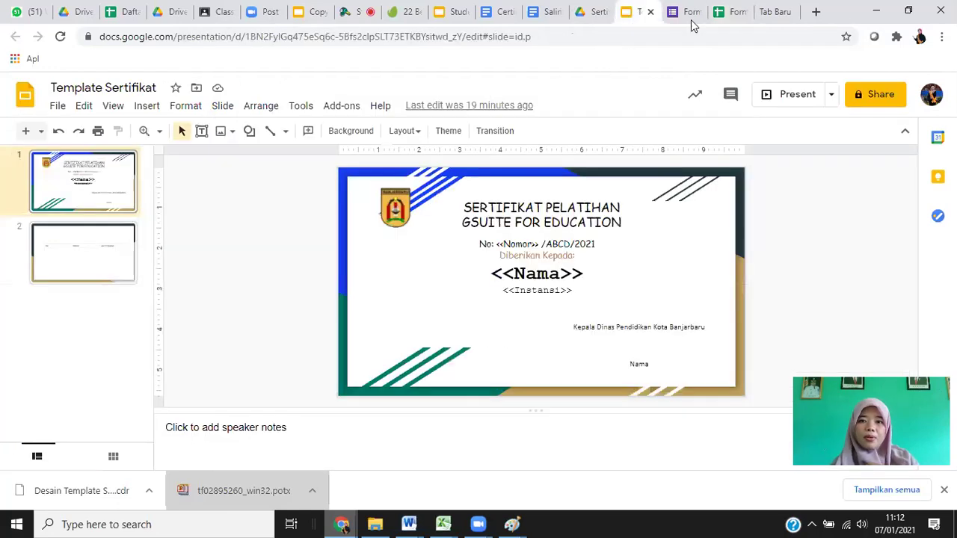
# Create a folder named Hasil Sertifikat inside Sertifikat Pelatihan and open it.
pyautogui.hotkey('ctrl', 'shift', 'Tab')
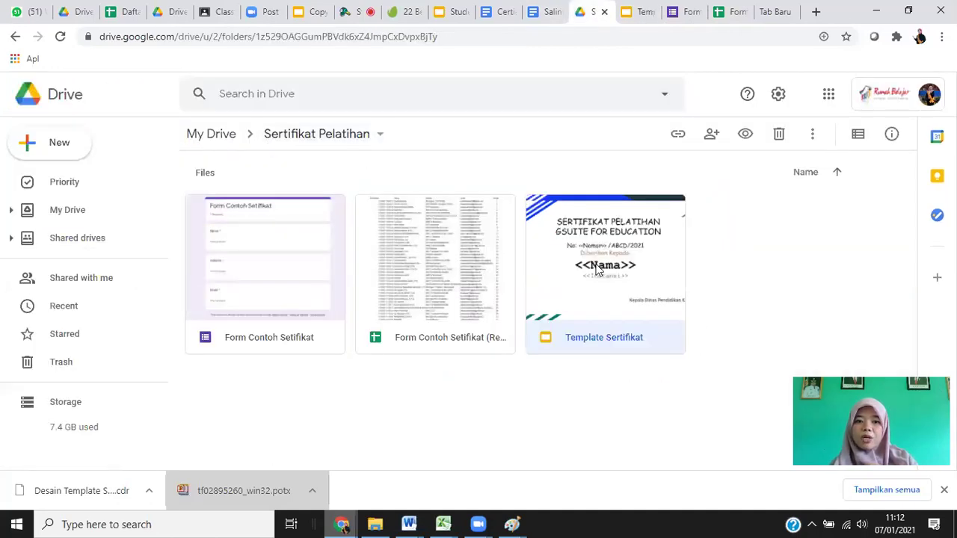
pyautogui.click(30, 140)
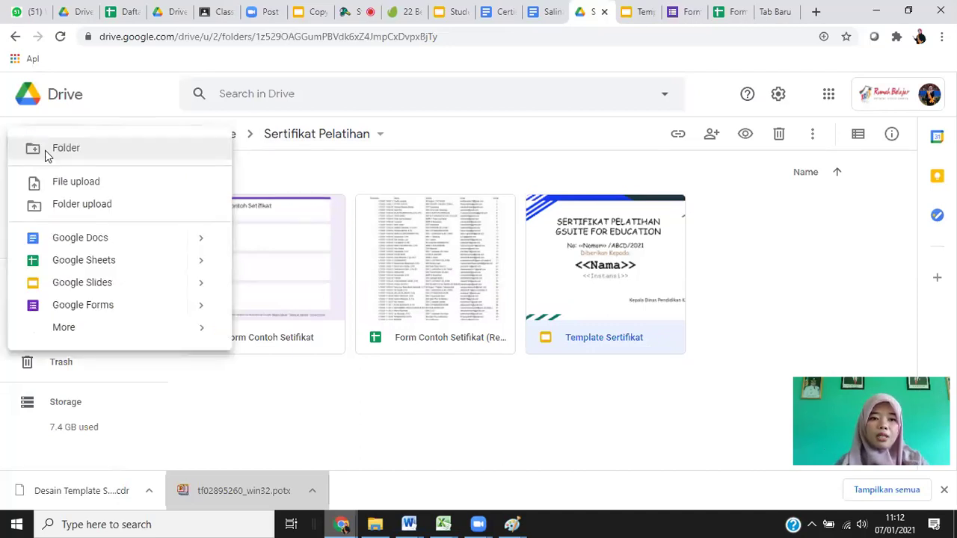
pyautogui.click(57, 149)
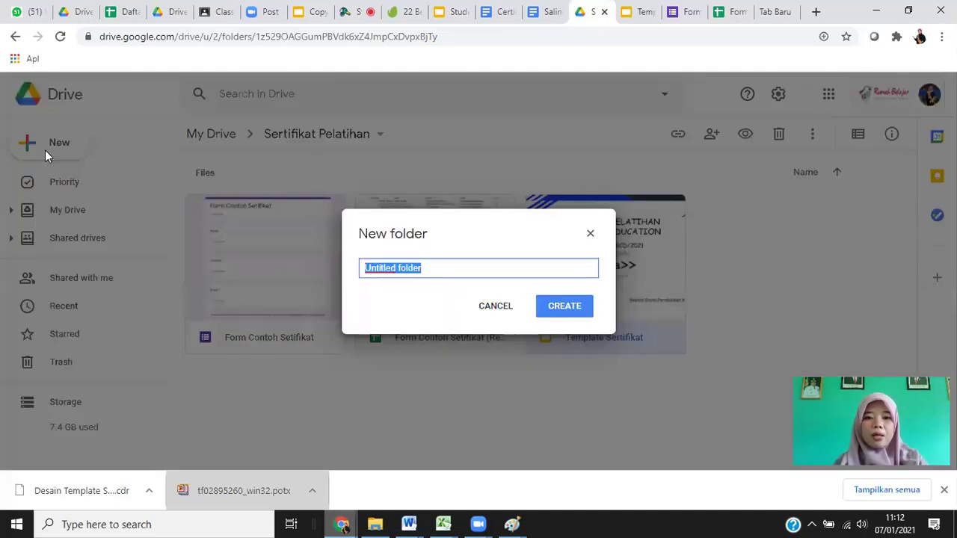
pyautogui.write('Se')
pyautogui.press('BackSpace')
pyautogui.press('BackSpace')
pyautogui.write('Hasi')
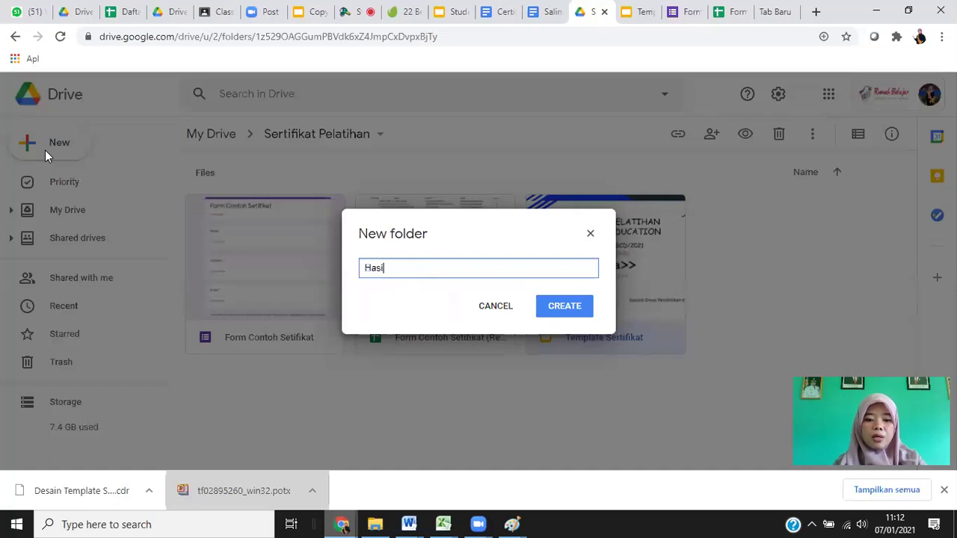
pyautogui.write('l Sertifika')
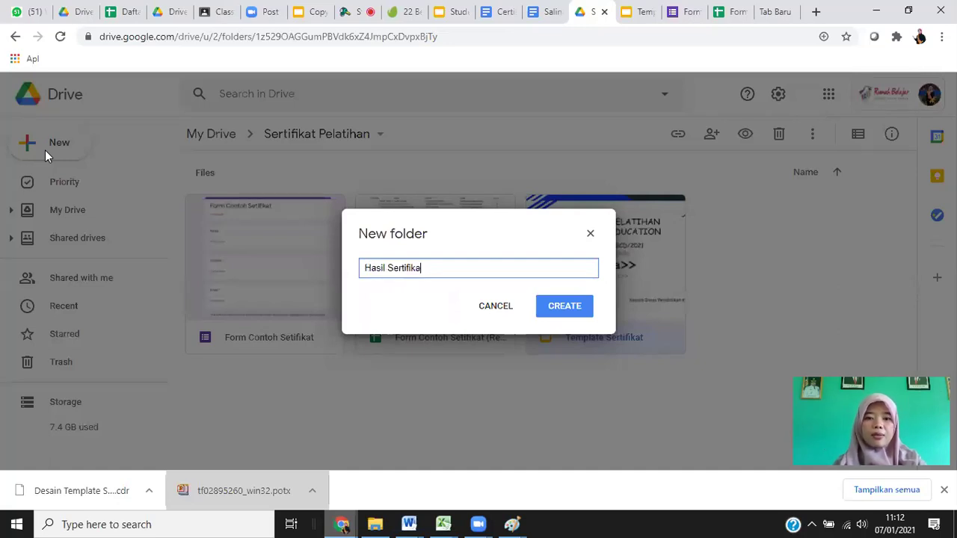
pyautogui.write('t')
pyautogui.click(543, 311)
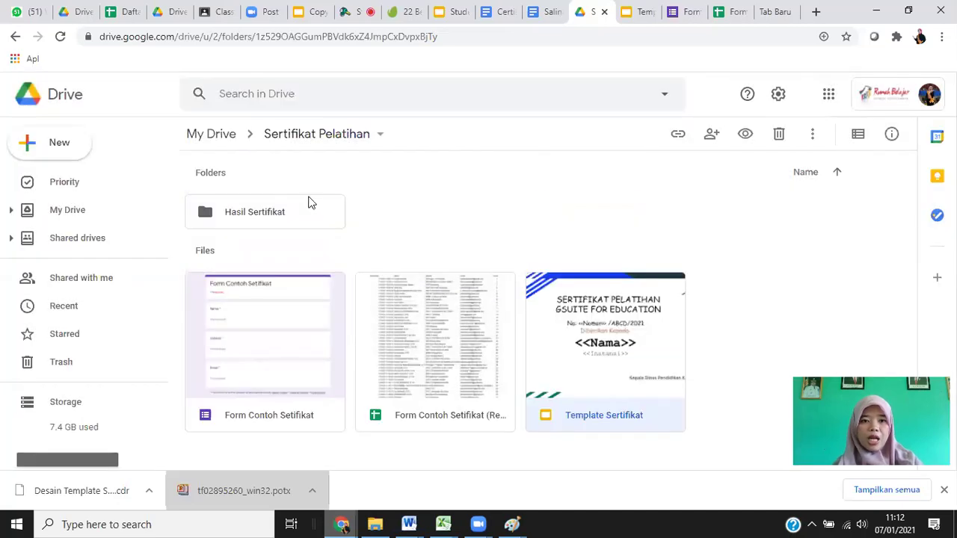
pyautogui.doubleClick(263, 217)
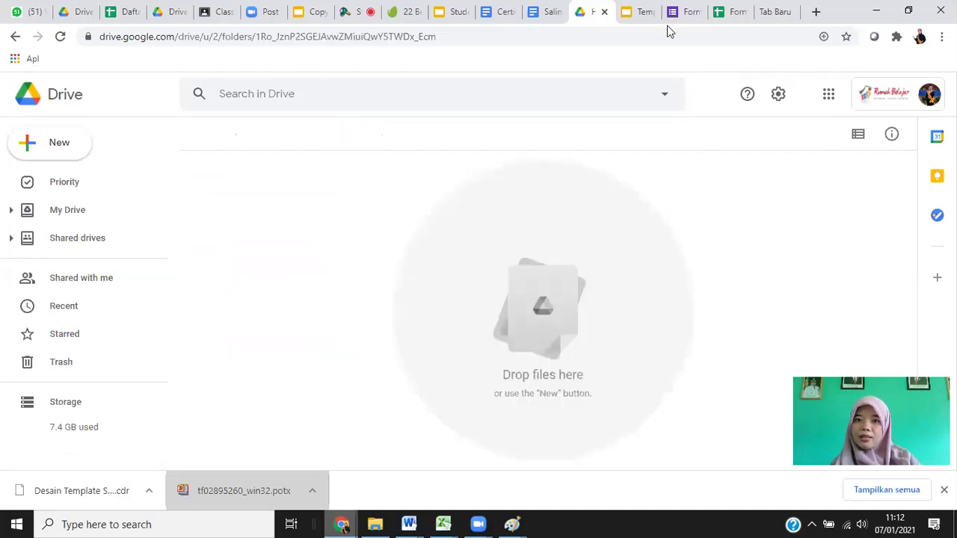
pyautogui.click(676, 11)
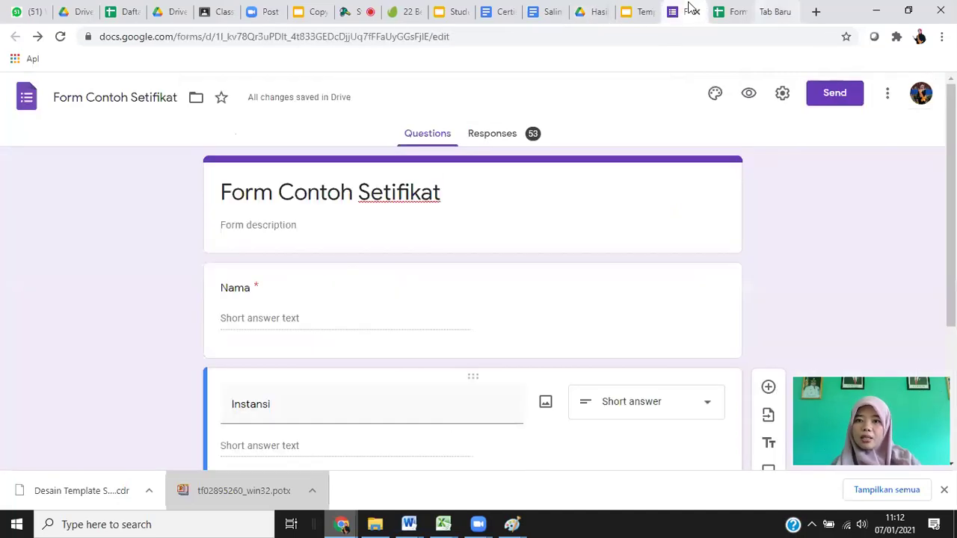
# Refresh the folder picker and choose Hasil Sertifikat as the destination folder.
pyautogui.click(716, 15)
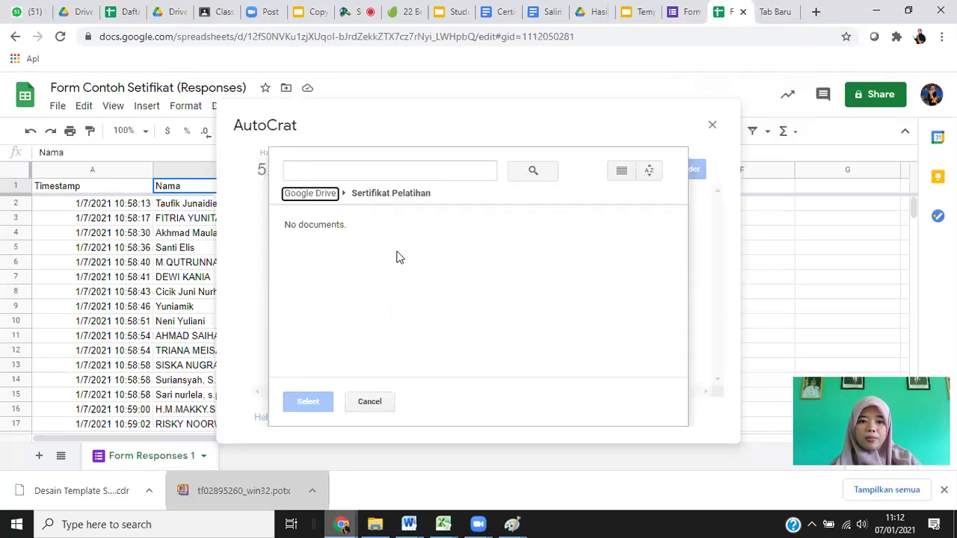
pyautogui.click(476, 236)
pyautogui.click(369, 401)
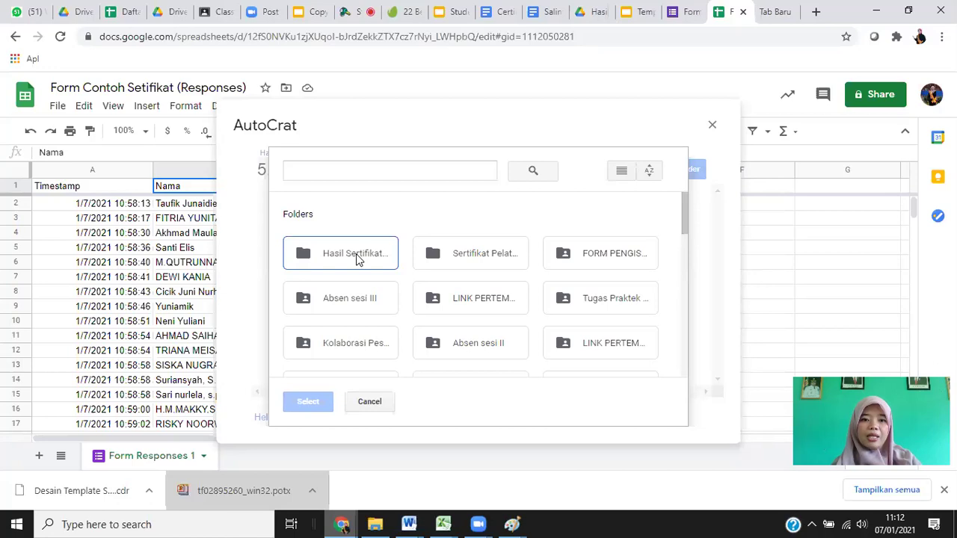
pyautogui.click(356, 253)
pyautogui.click(296, 402)
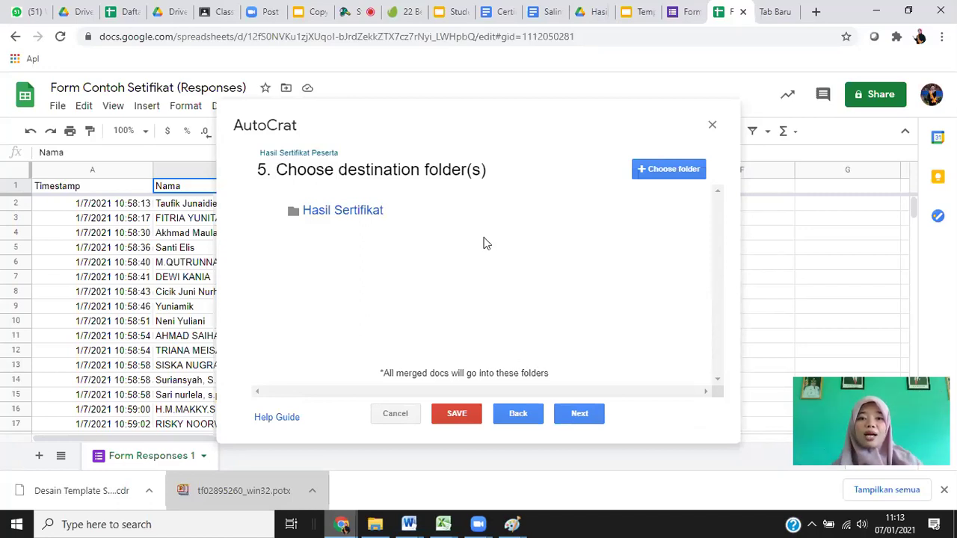
pyautogui.click(586, 413)
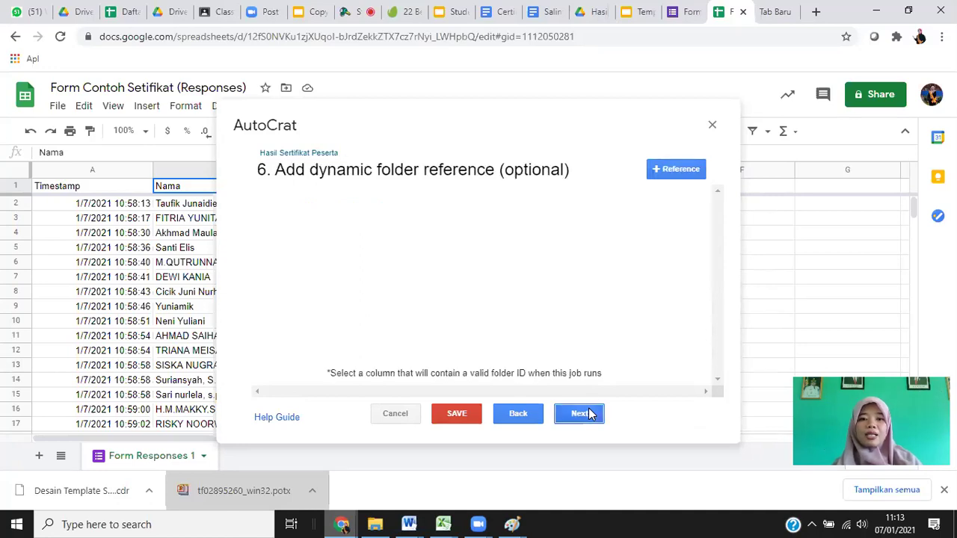
# Skip the dynamic folder and merge condition steps, then set Share doc to Yes as PDF.
pyautogui.click(587, 414)
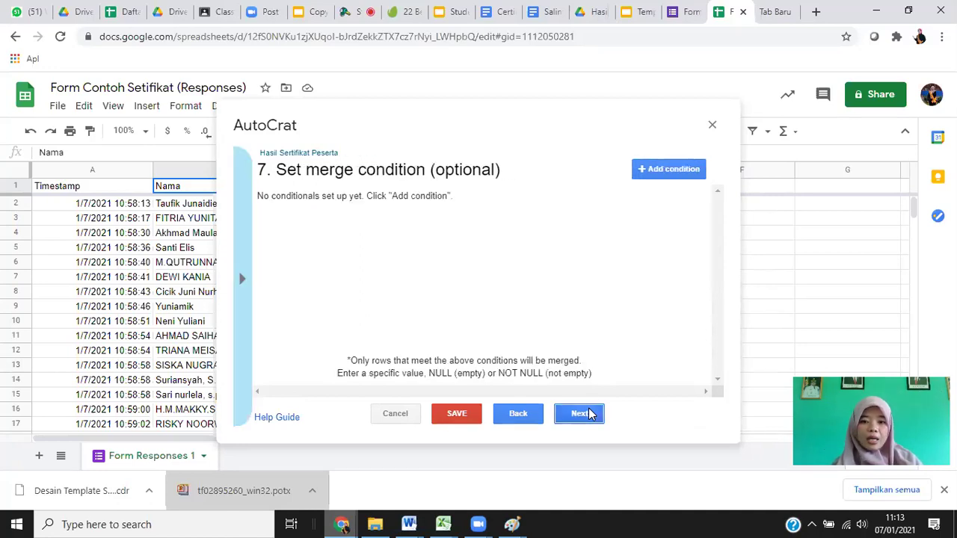
pyautogui.click(586, 413)
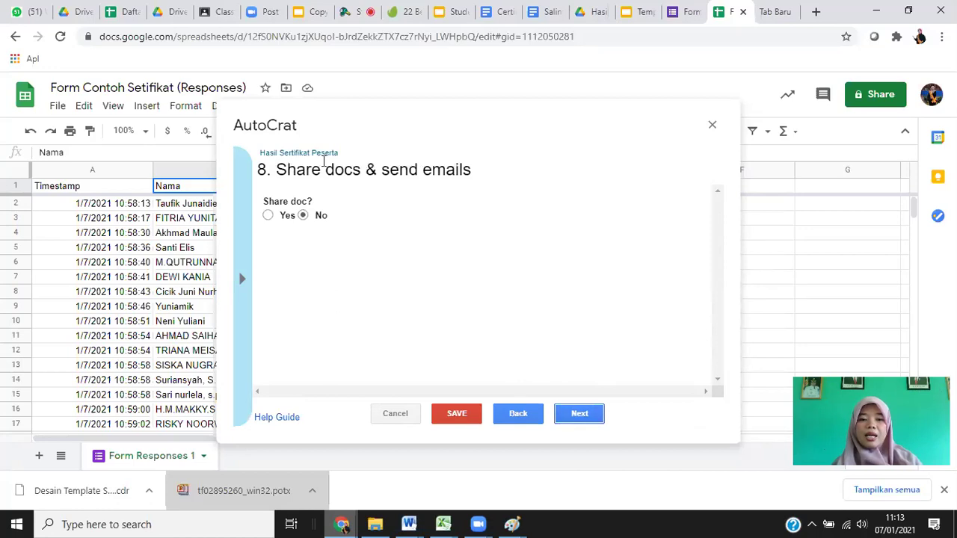
pyautogui.doubleClick(526, 421)
pyautogui.click(527, 420)
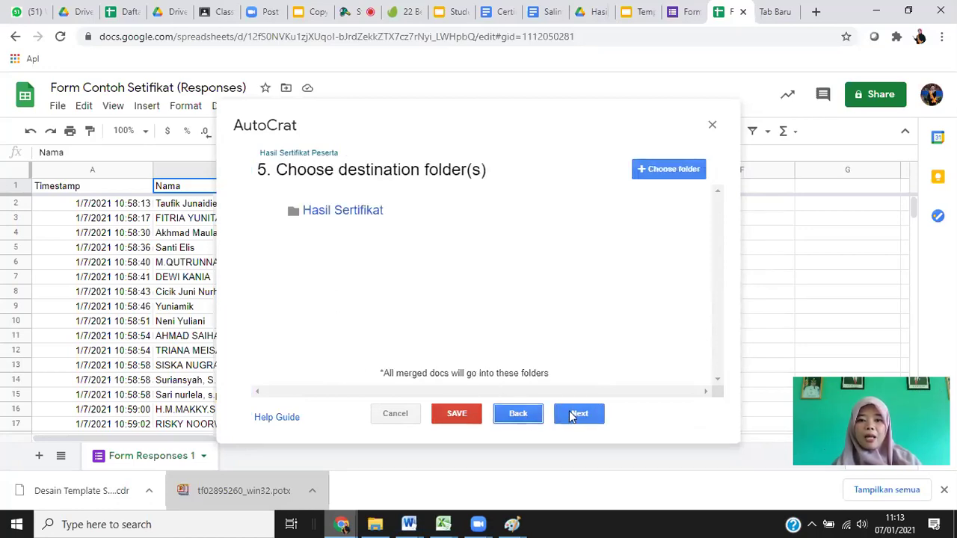
pyautogui.doubleClick(575, 417)
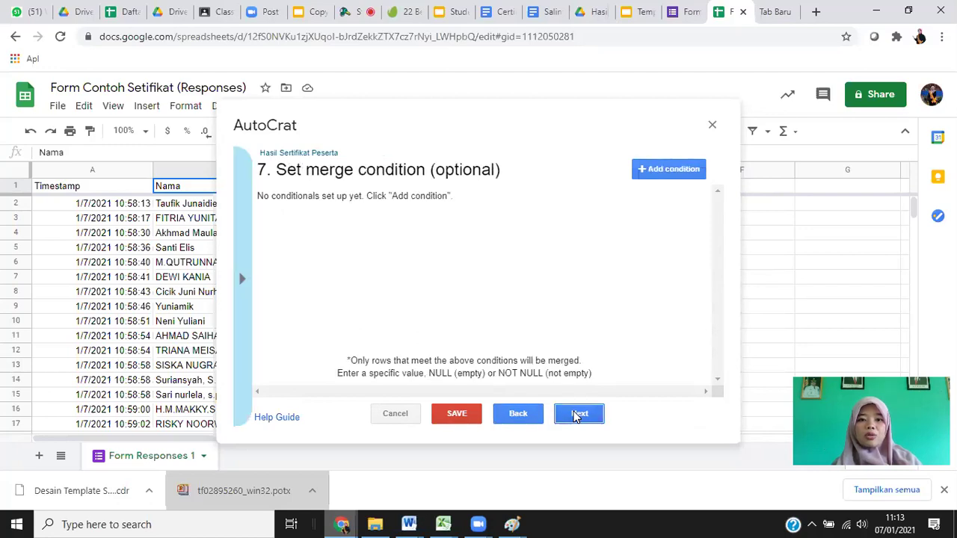
pyautogui.click(576, 416)
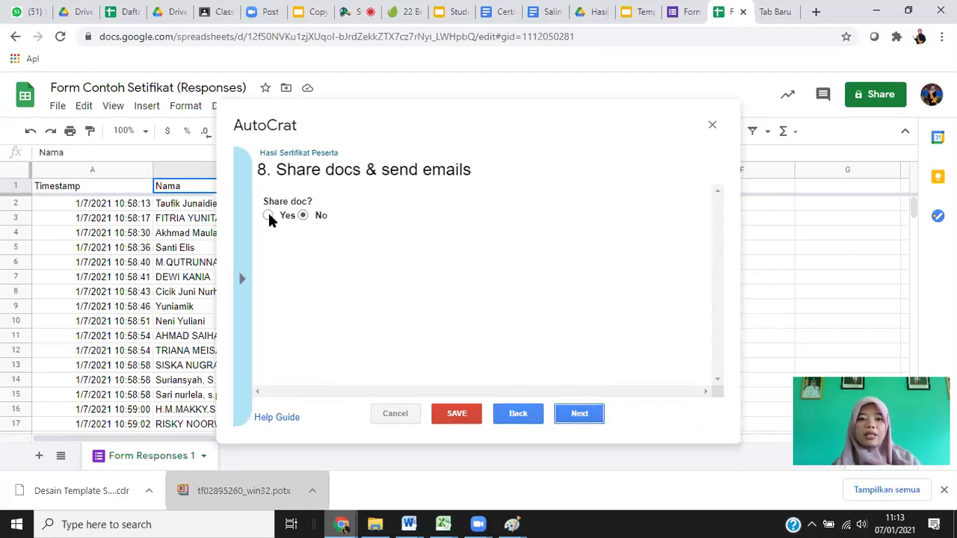
pyautogui.click(269, 216)
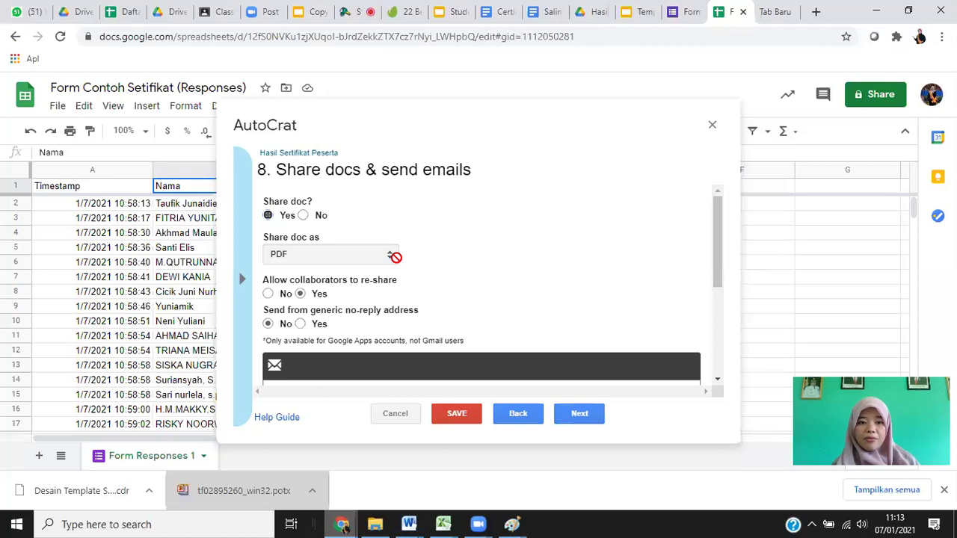
# Set the email recipient to <<Email>> and the subject to 'Sertifikat Pelatihan'.
pyautogui.scroll(-1, 494, 236)
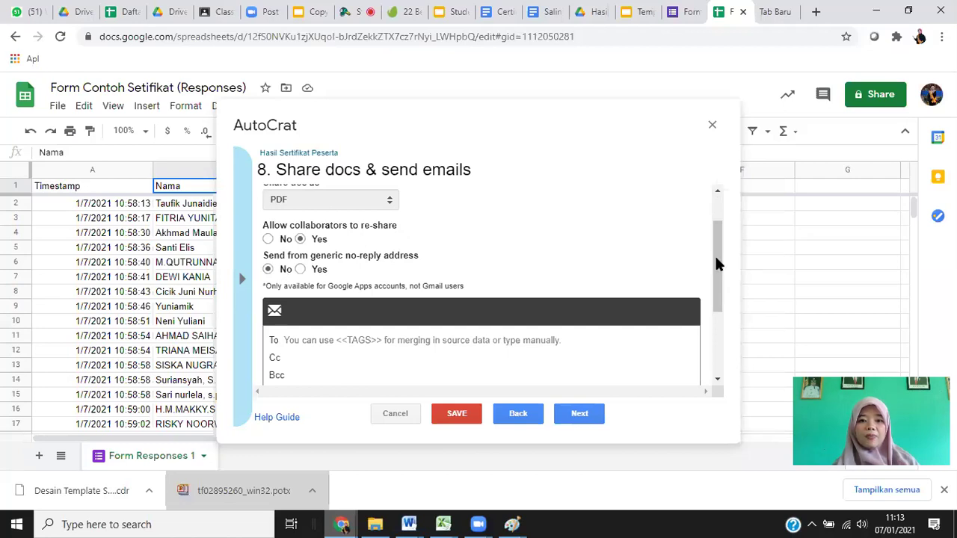
pyautogui.scroll(-2, 632, 299)
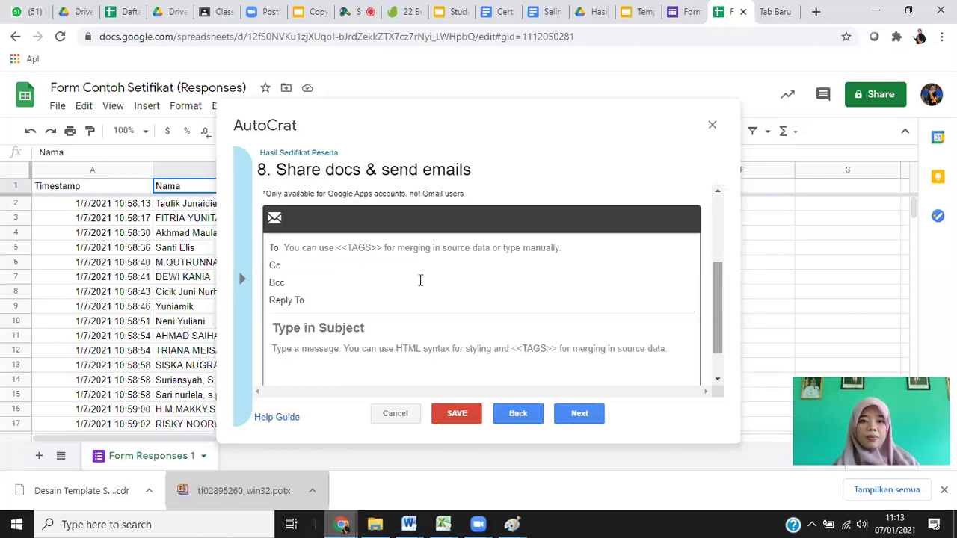
pyautogui.click(367, 247)
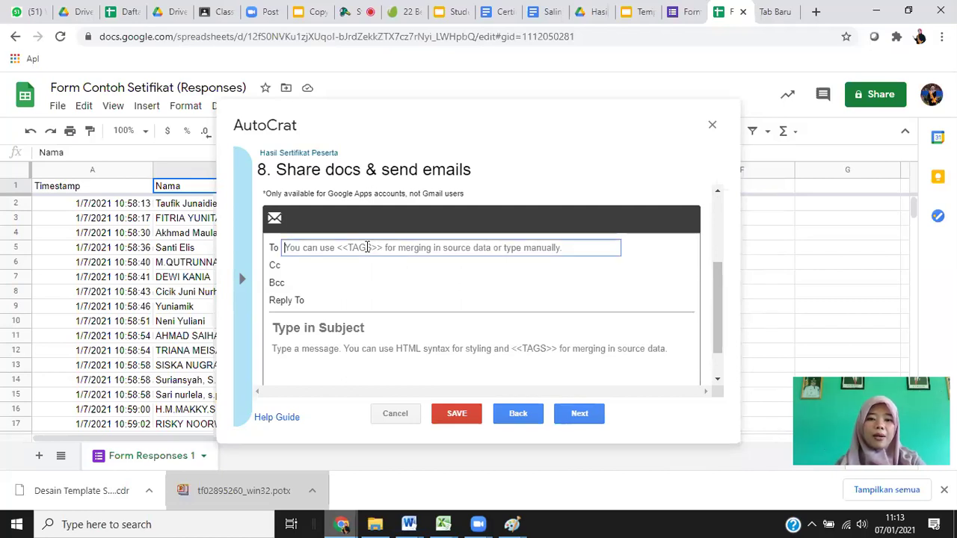
pyautogui.write('<<Emai')
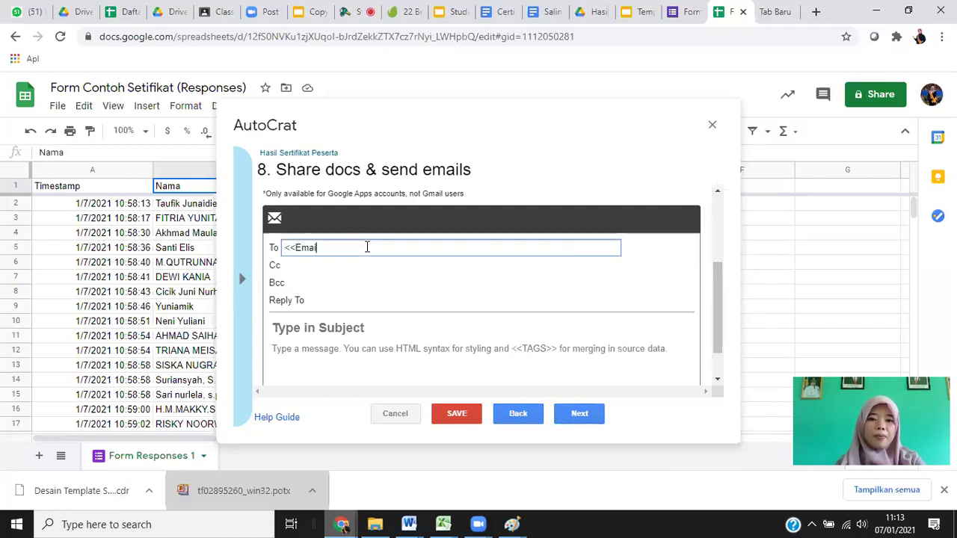
pyautogui.write('l>>')
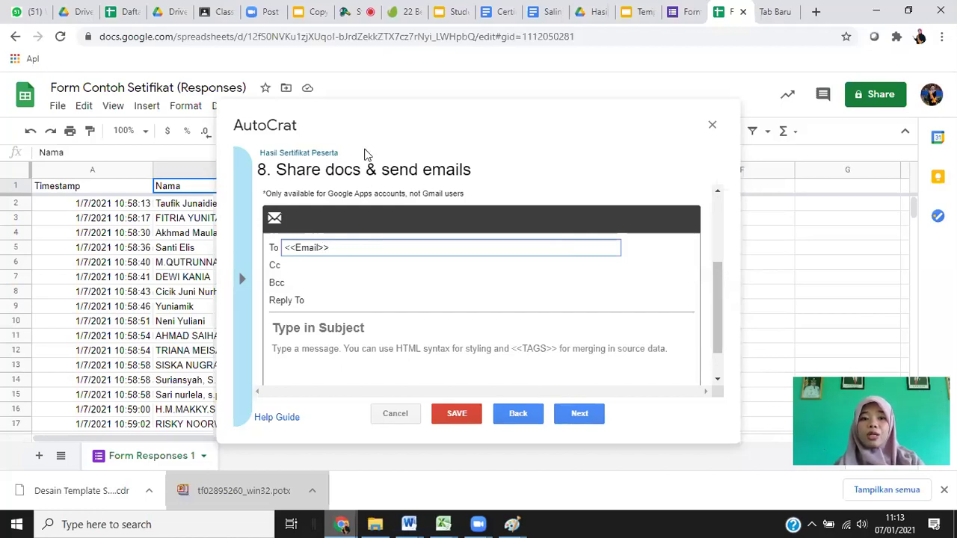
pyautogui.click(204, 263)
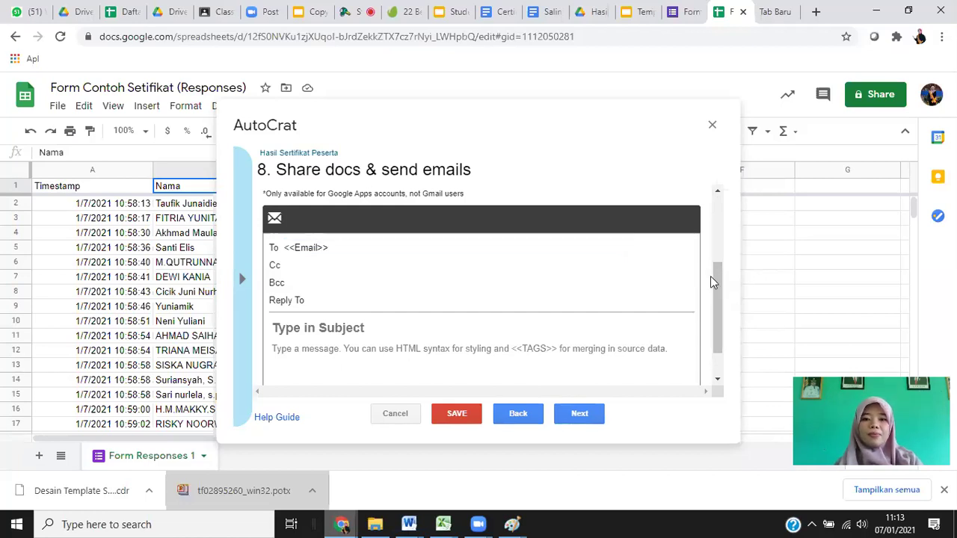
pyautogui.scroll(-1, 721, 303)
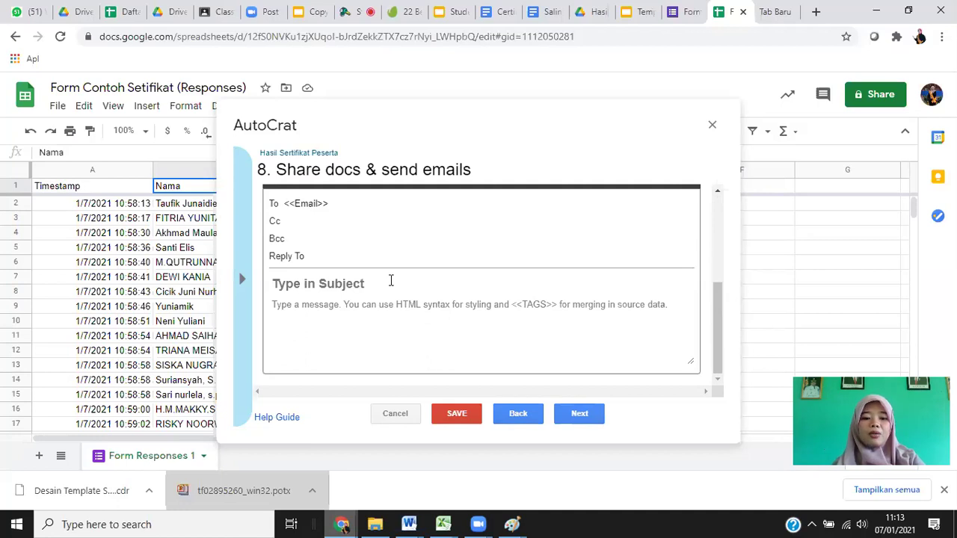
pyautogui.click(391, 280)
pyautogui.write('Serti')
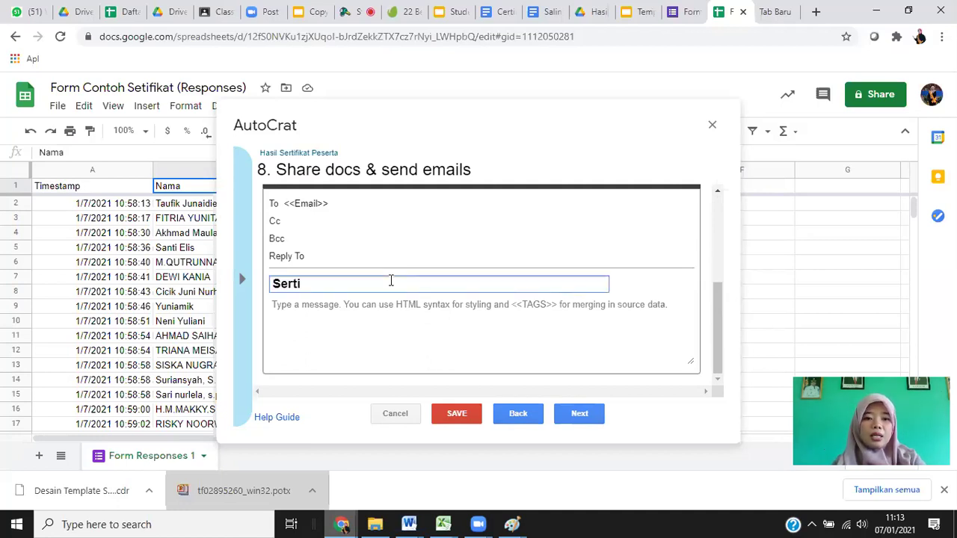
pyautogui.write('fikat ')
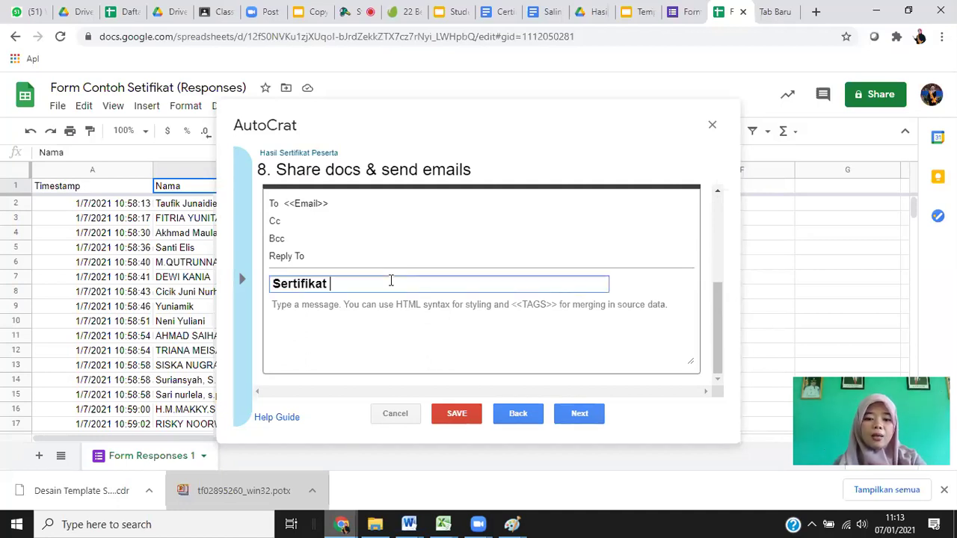
pyautogui.write('Pelatihan')
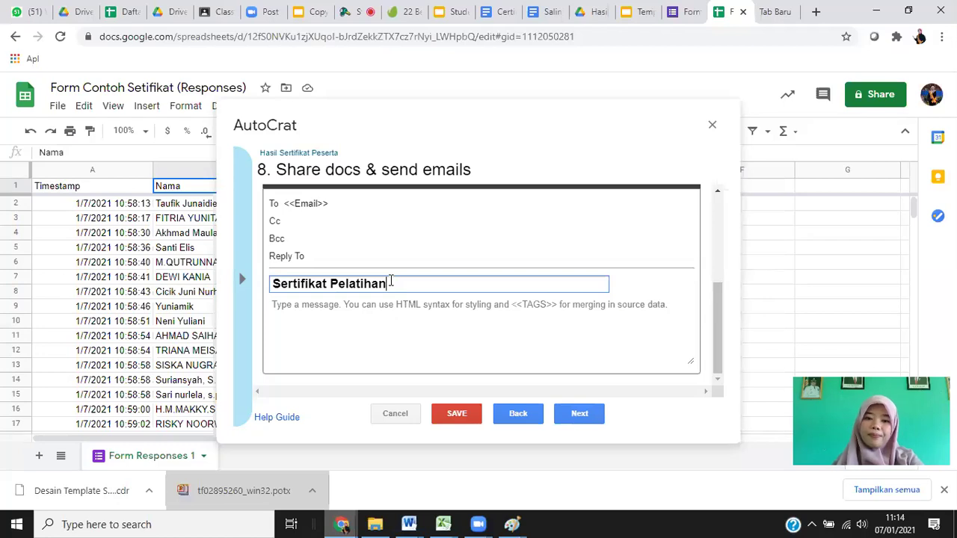
# Write the download message, with 'Terimakasih sudah bergabung bersama kami.' on its own line.
pyautogui.click(404, 316)
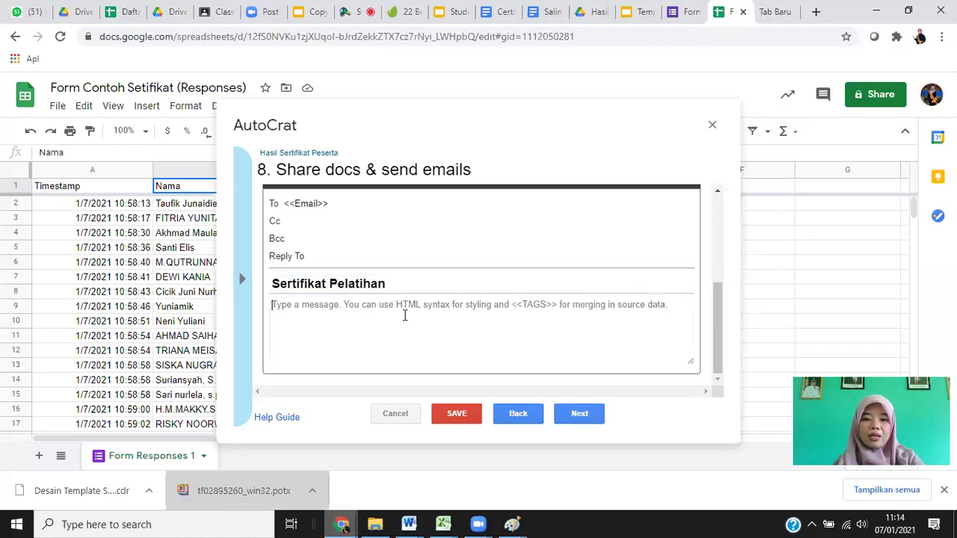
pyautogui.write('Sul')
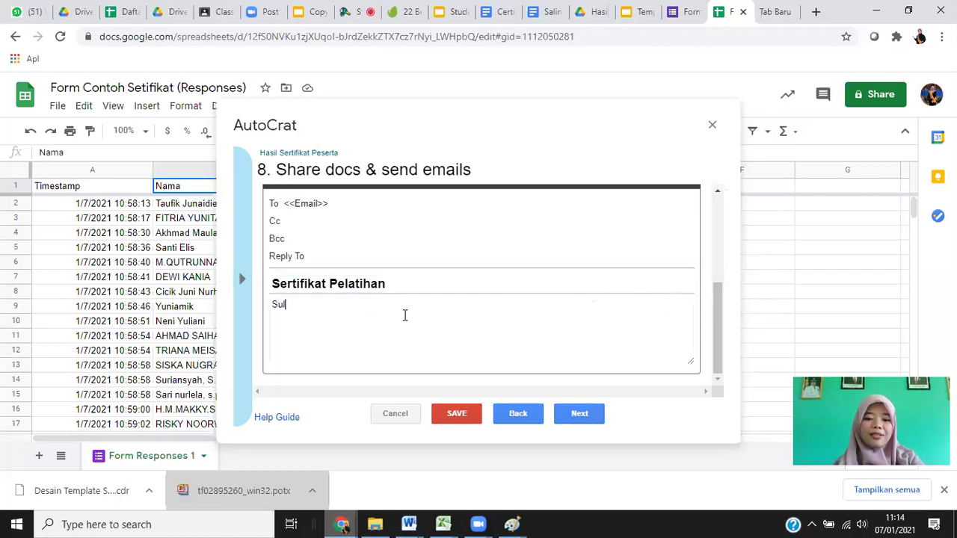
pyautogui.write('ahkan ')
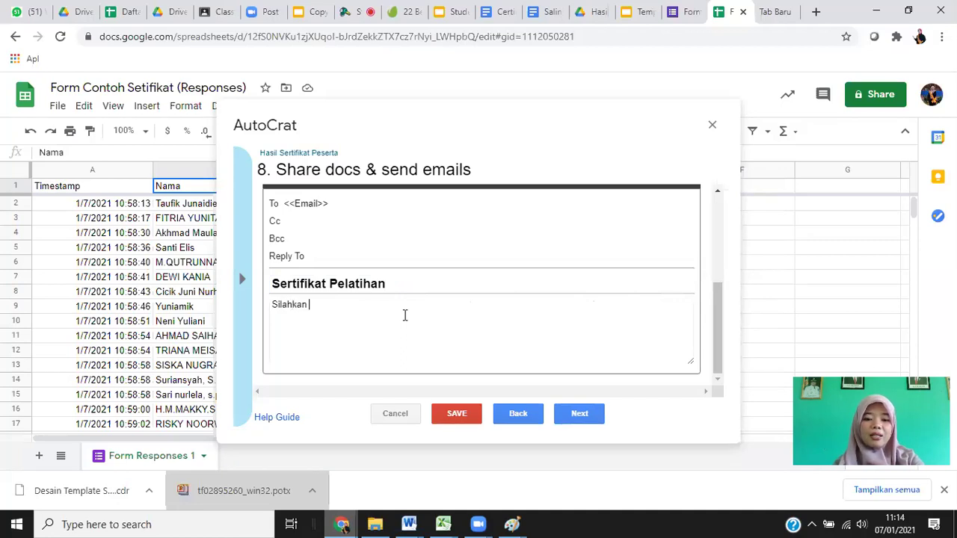
pyautogui.write('Downlo')
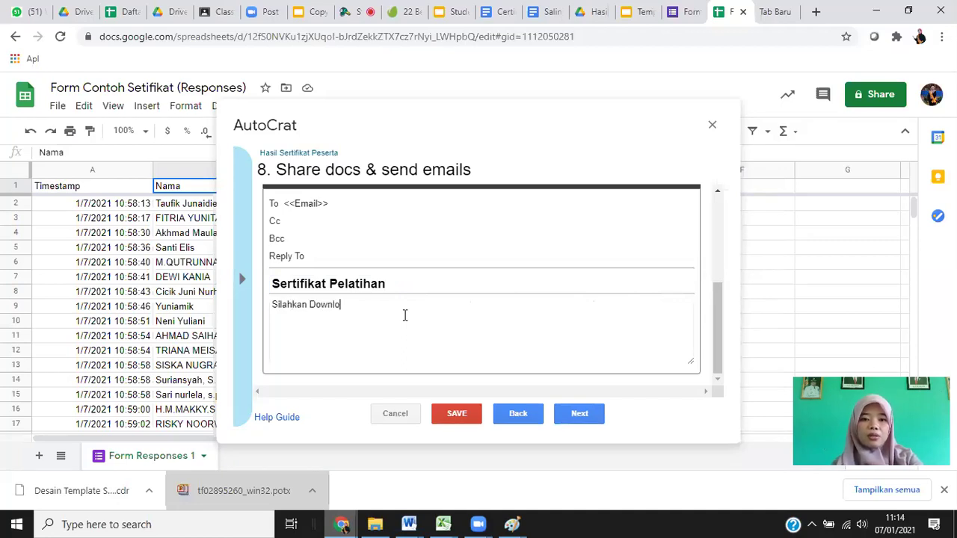
pyautogui.write('ad Set')
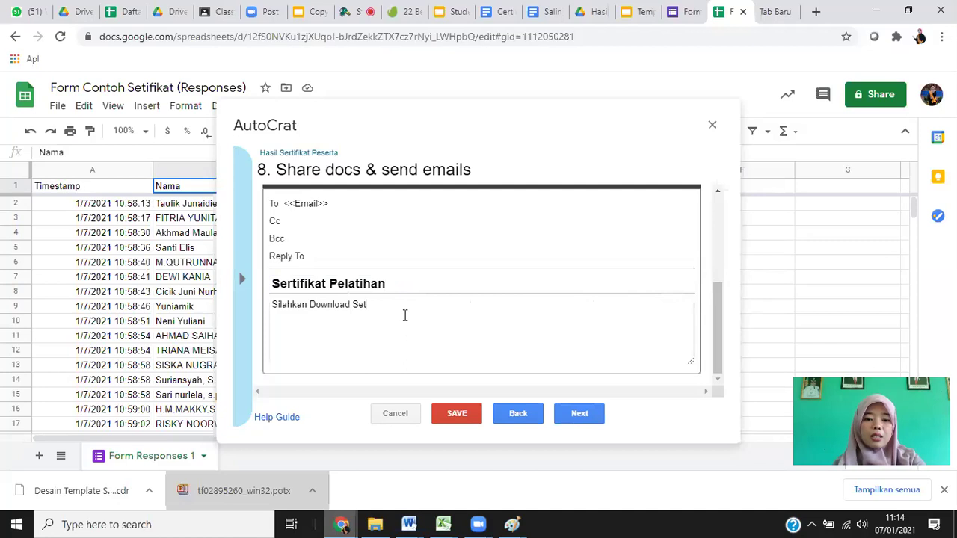
pyautogui.press('BackSpace')
pyautogui.write('rtifika')
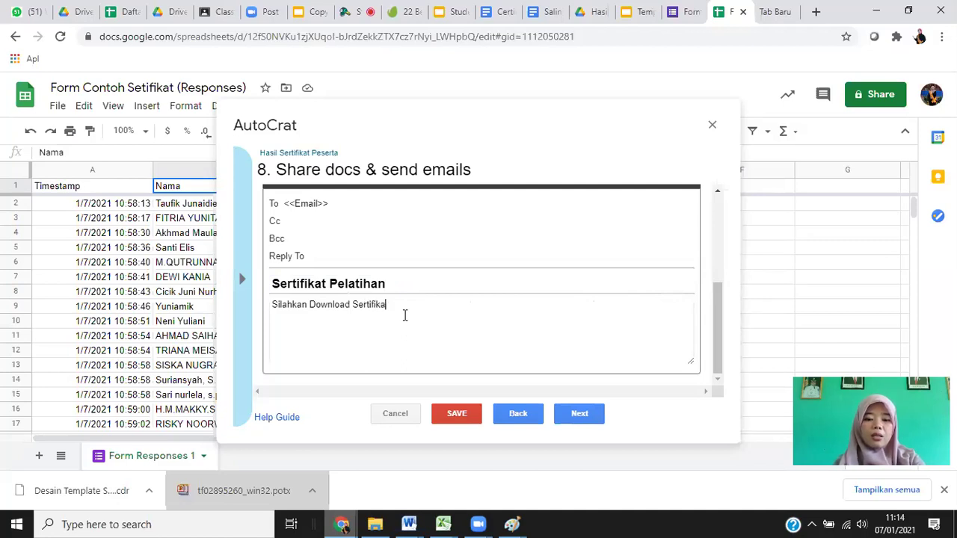
pyautogui.write('t berikut ini')
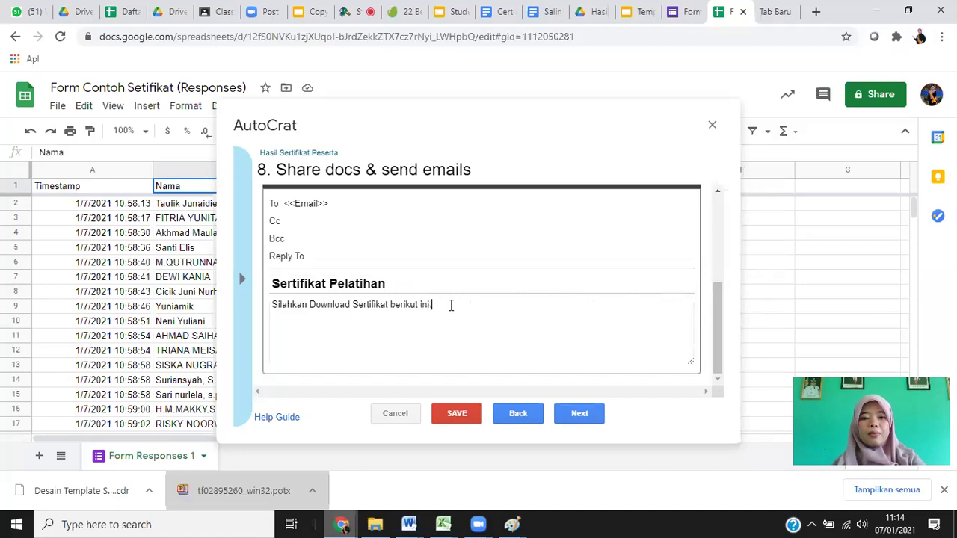
pyautogui.write(' Terikamasih')
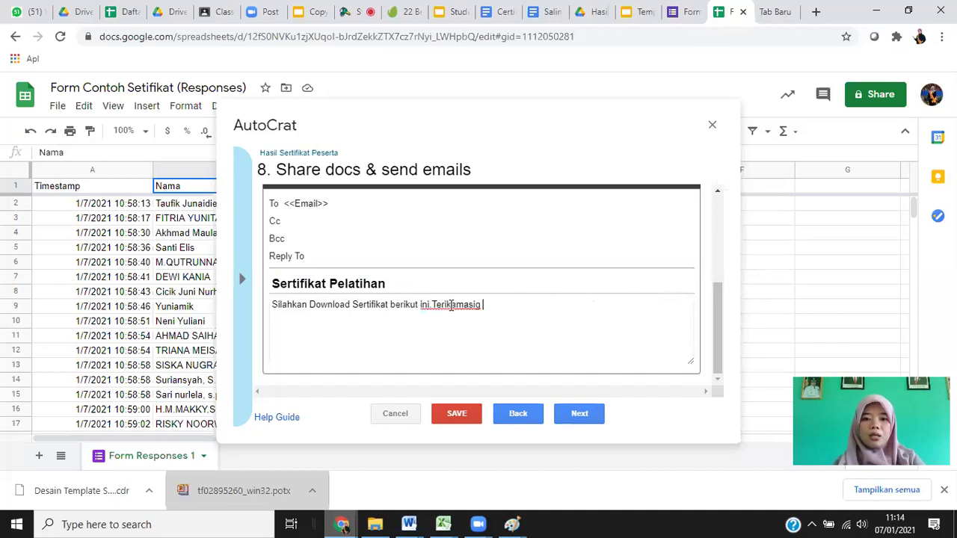
pyautogui.press('BackSpace')
pyautogui.press('BackSpace')
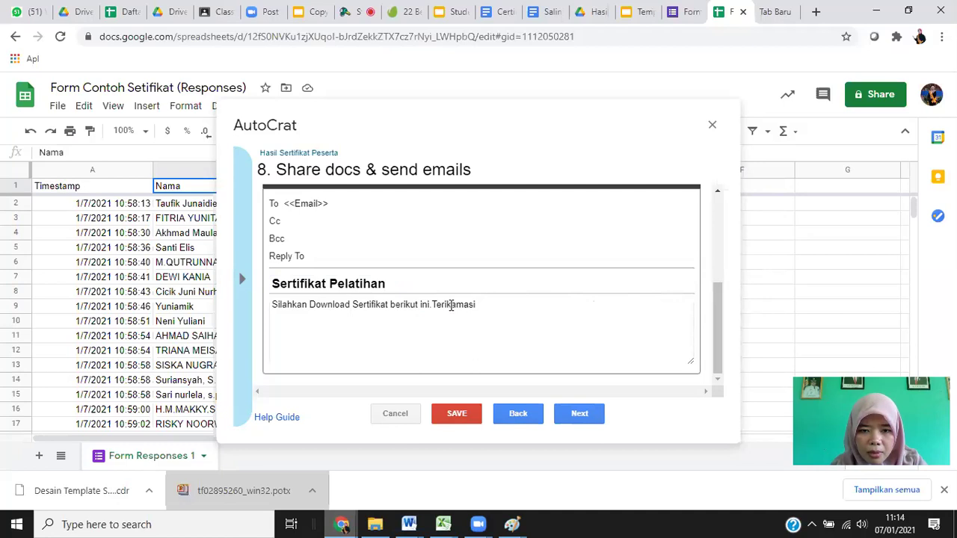
pyautogui.press('BackSpace')
pyautogui.press('BackSpace')
pyautogui.press('BackSpace')
pyautogui.press('BackSpace')
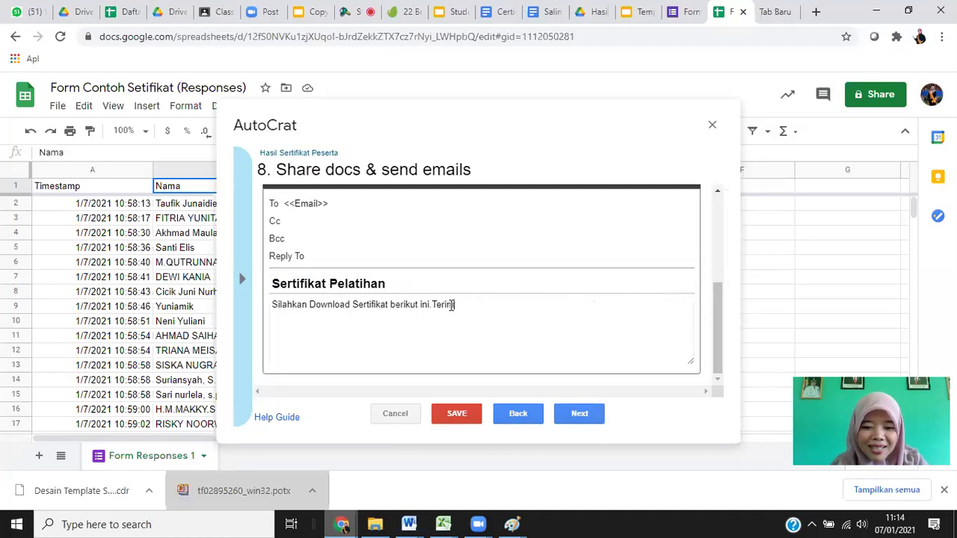
pyautogui.write('akasih sudah be')
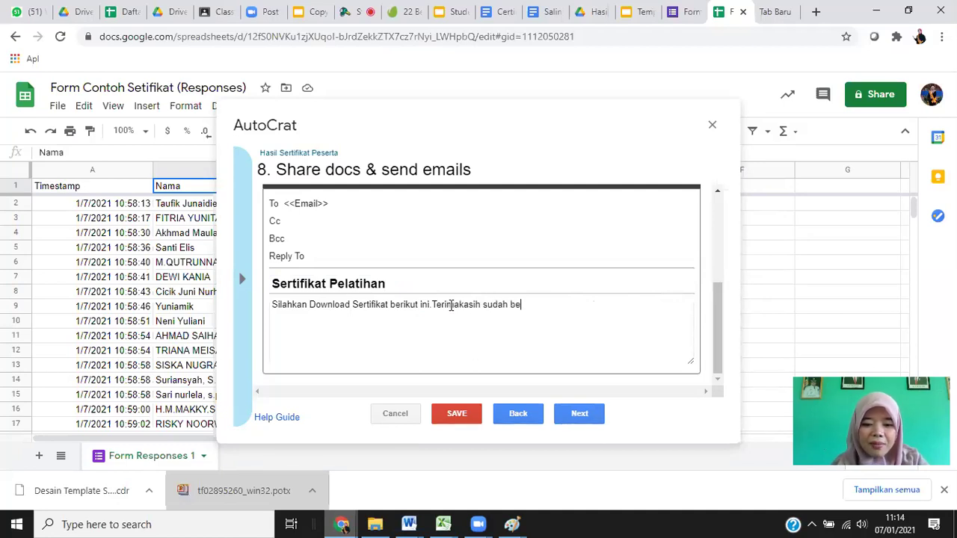
pyautogui.write('rgabung ')
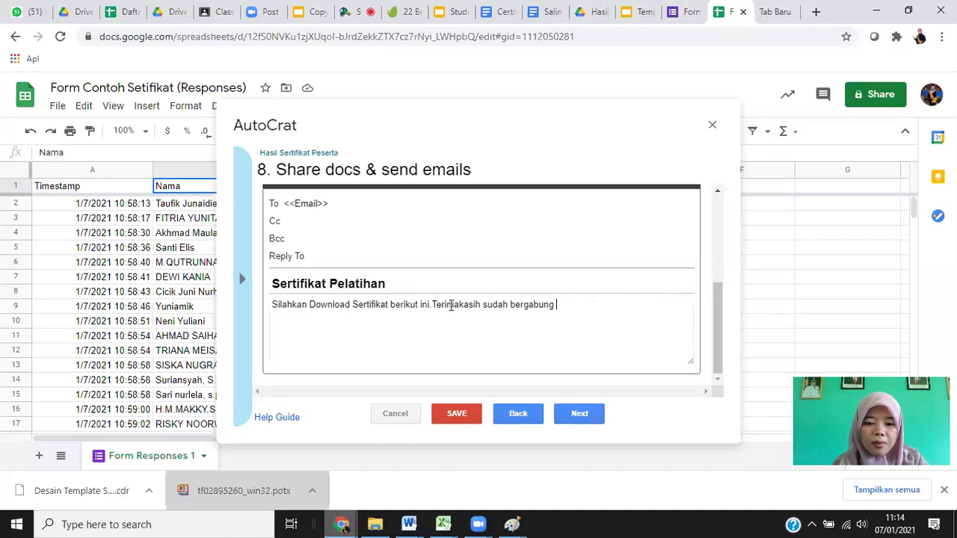
pyautogui.write('bersama ka')
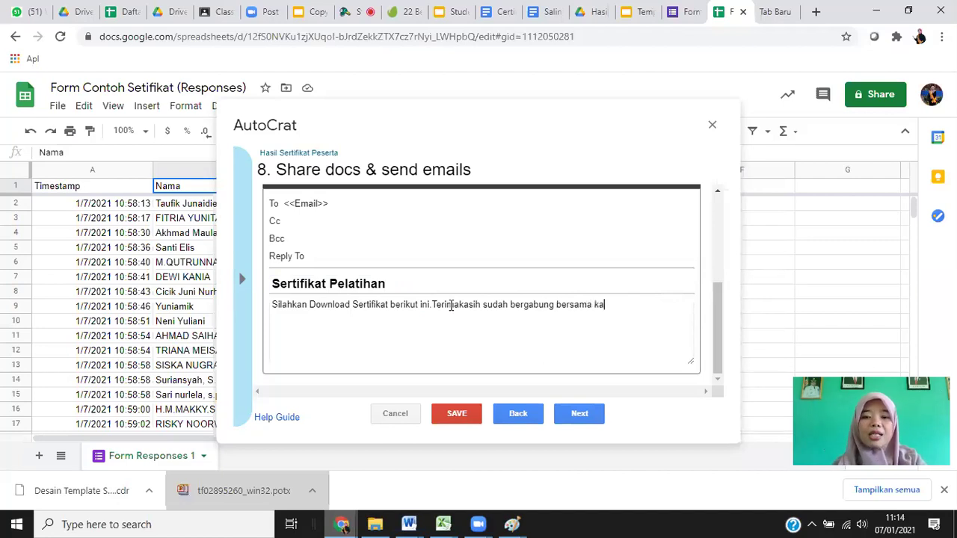
pyautogui.write('mi.')
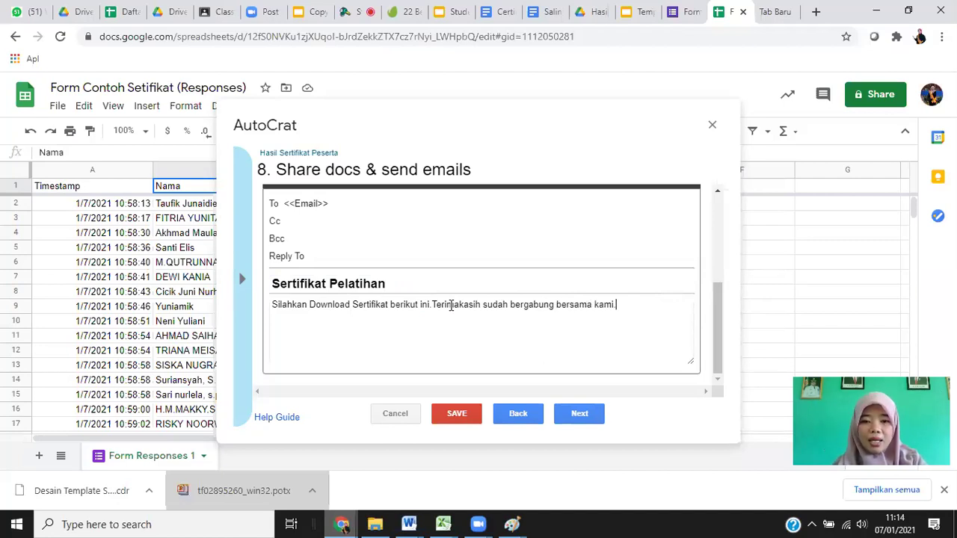
pyautogui.click(433, 305)
pyautogui.press('Return')
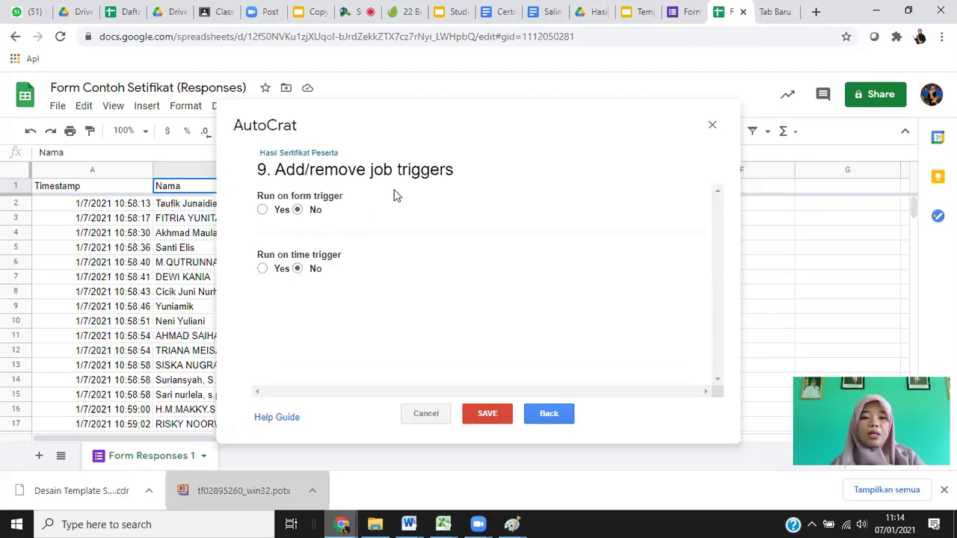
# Set 'Run on form trigger' to No and save the Hasil Sertifikat Peserta AutoCrat job.
pyautogui.click(263, 210)
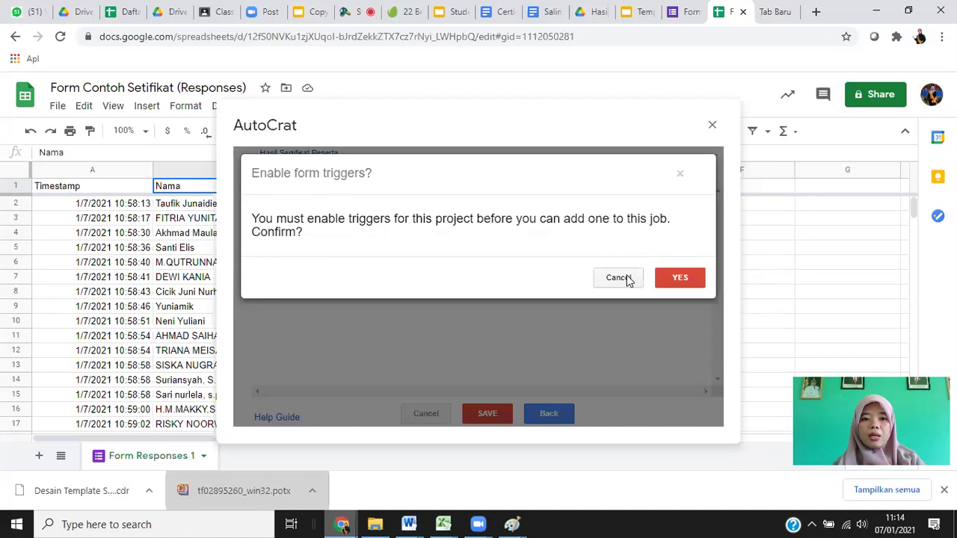
pyautogui.click(619, 278)
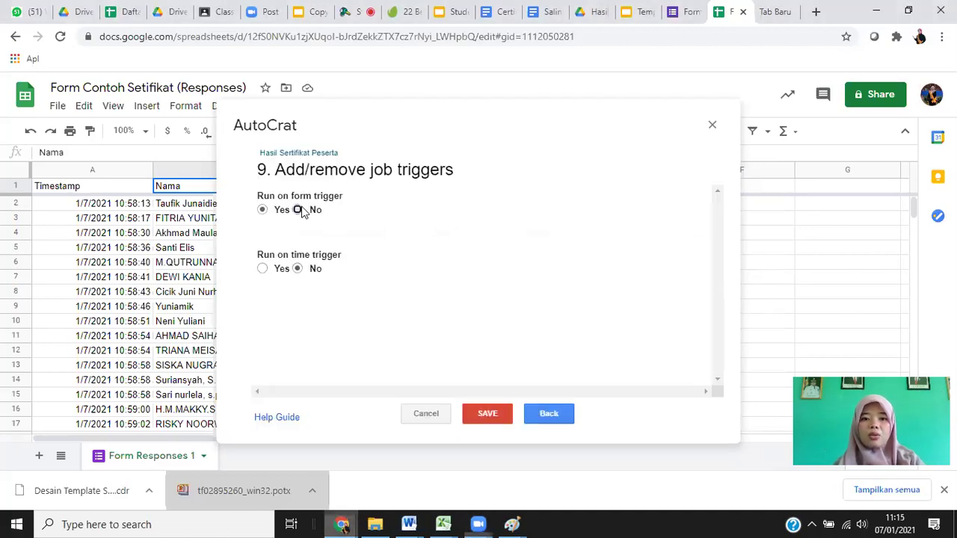
pyautogui.click(678, 279)
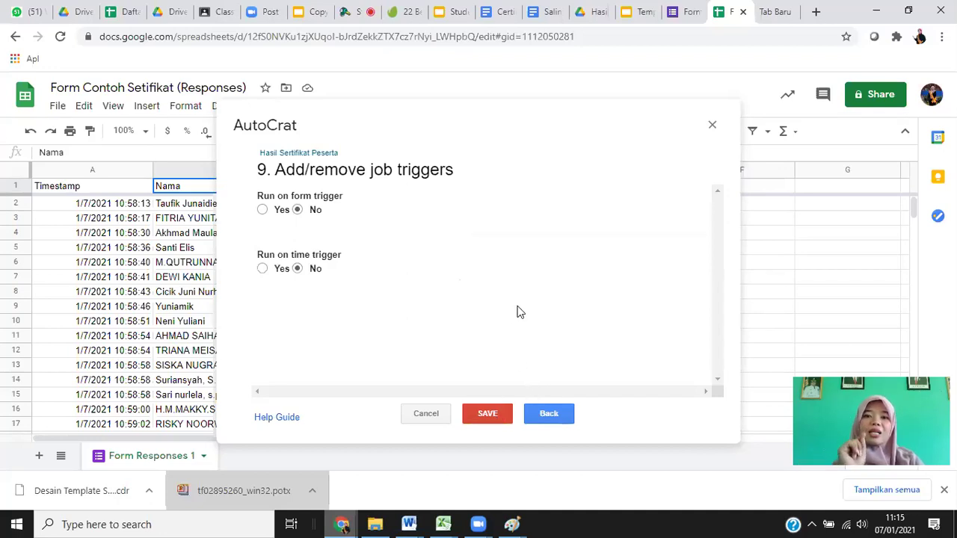
pyautogui.click(487, 415)
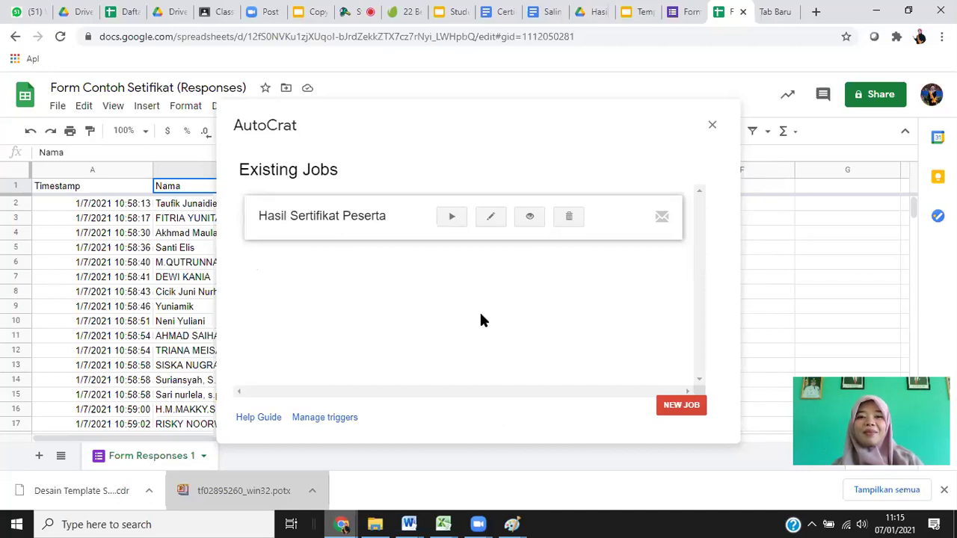
# Run the Hasil Sertifikat Peserta job and dismiss the certificate link preview.
pyautogui.click(451, 218)
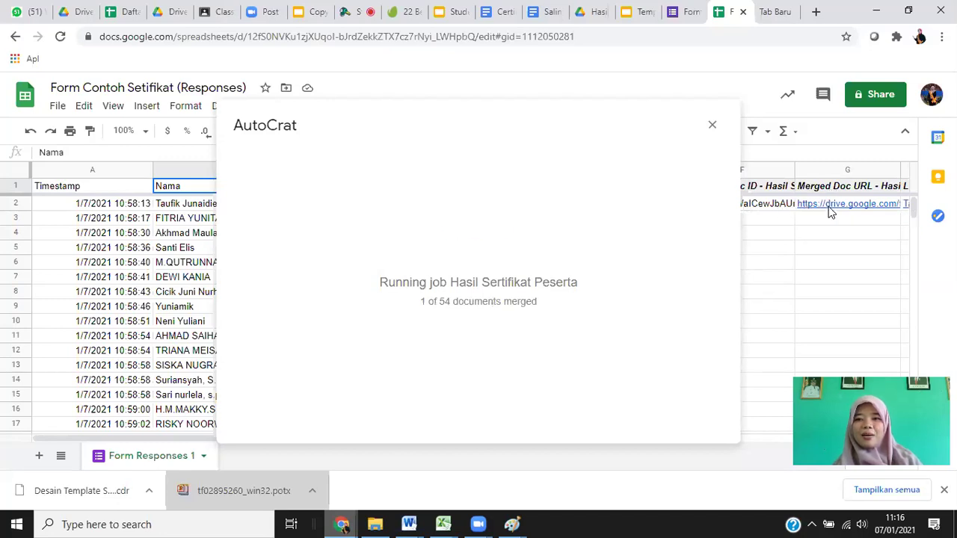
pyautogui.moveTo(828, 209)
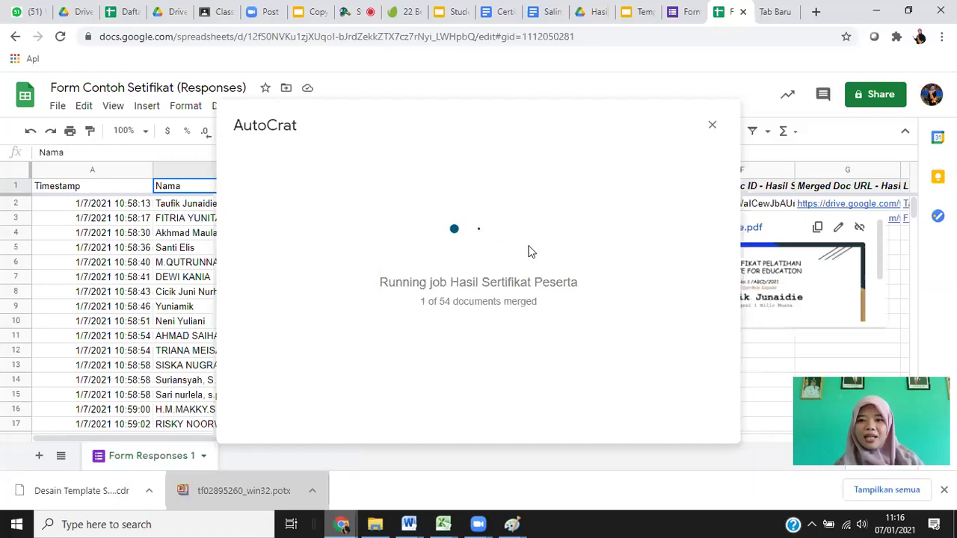
pyautogui.click(847, 349)
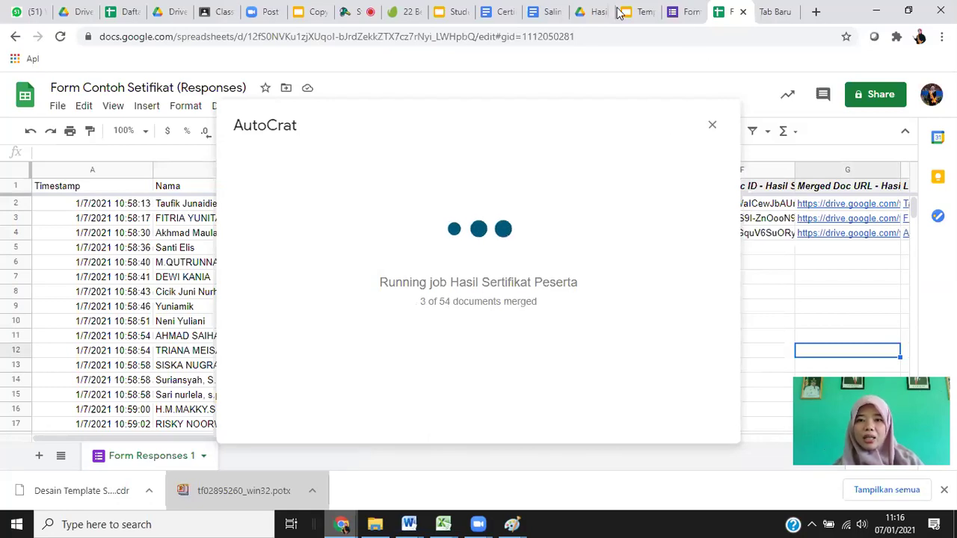
# Reopen the Hasil Sertifikat folder from Sertifikat Pelatihan in Drive, then return to the spreadsheet.
pyautogui.click(590, 13)
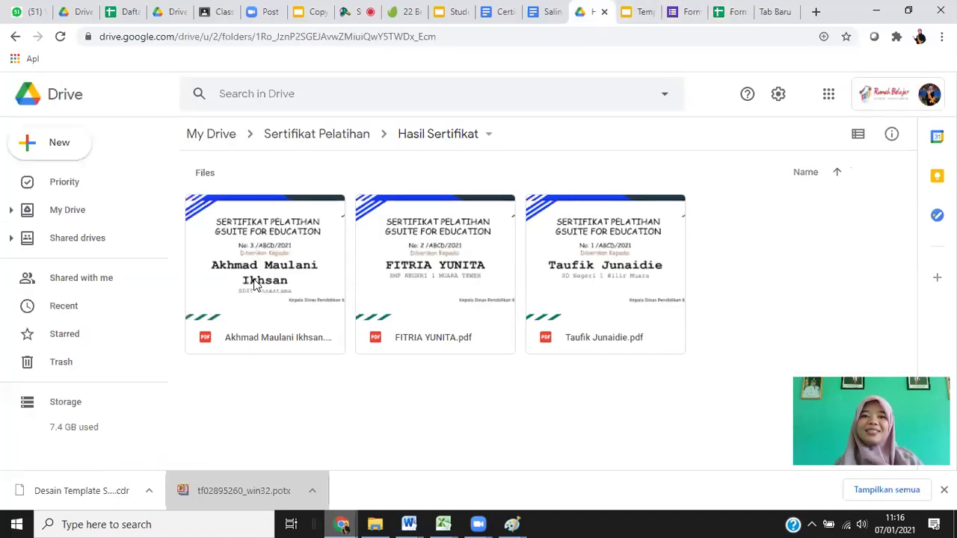
pyautogui.click(289, 137)
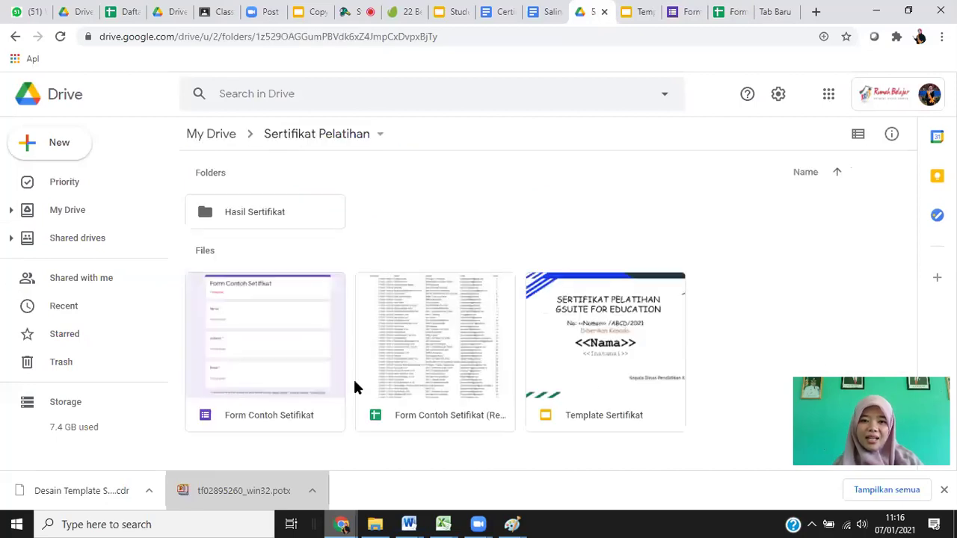
pyautogui.doubleClick(248, 216)
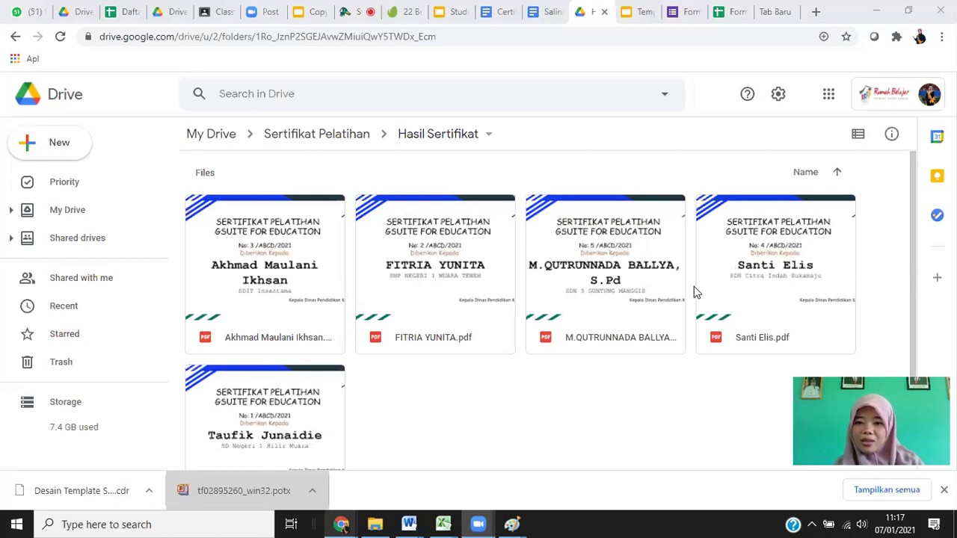
pyautogui.click(725, 14)
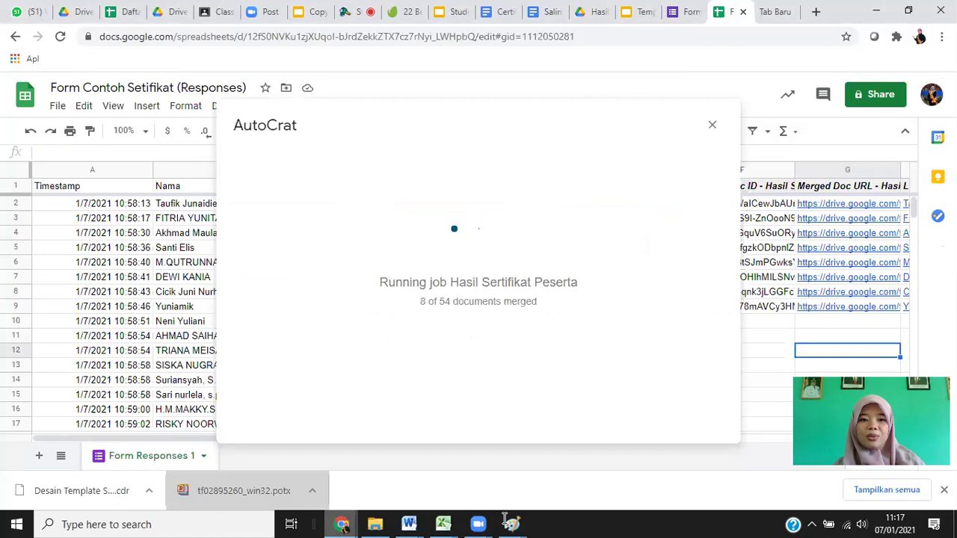
# Draw a large red star beneath the Launch line of the Paint checklist.
pyautogui.hotkey('alt', 'Tab')
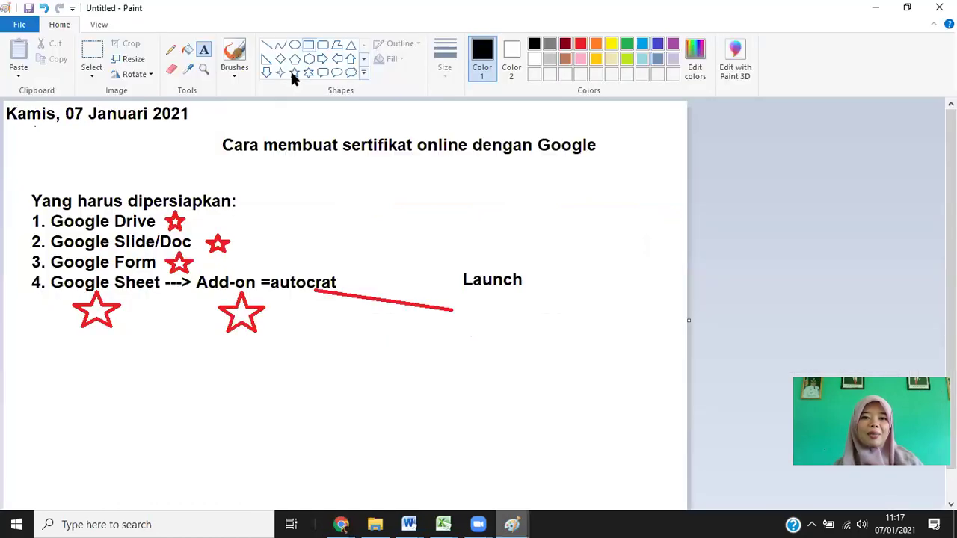
pyautogui.moveTo(295, 285); pyautogui.dragTo(452, 308)
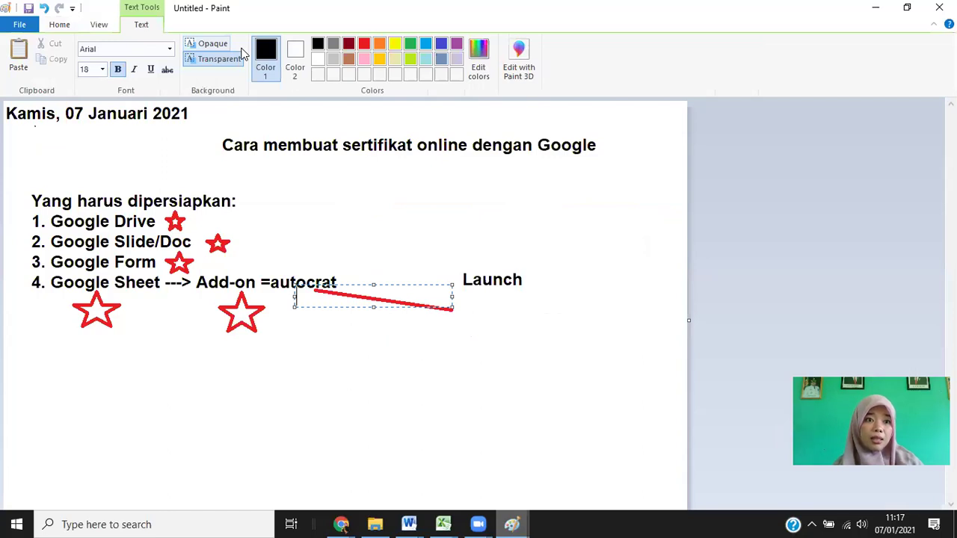
pyautogui.click(298, 313)
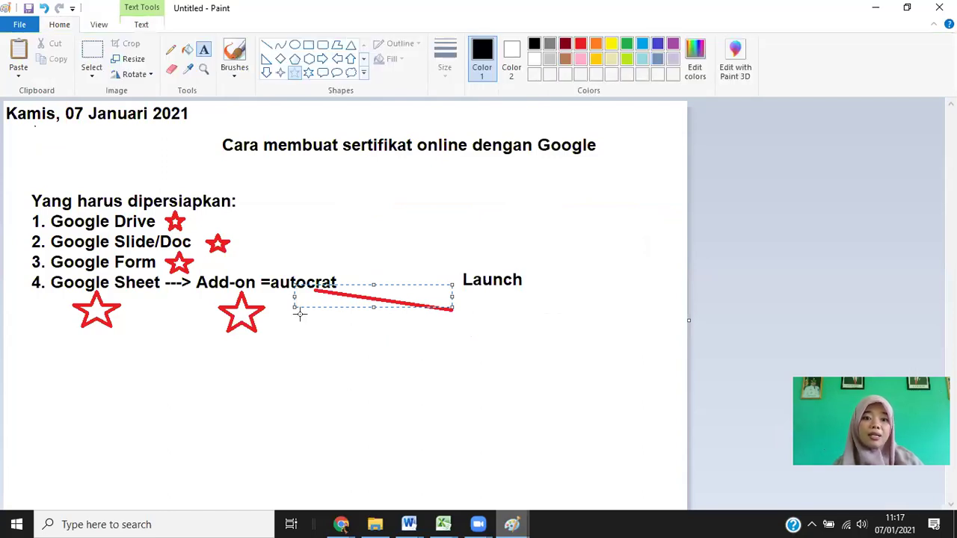
pyautogui.moveTo(293, 304); pyautogui.dragTo(411, 398)
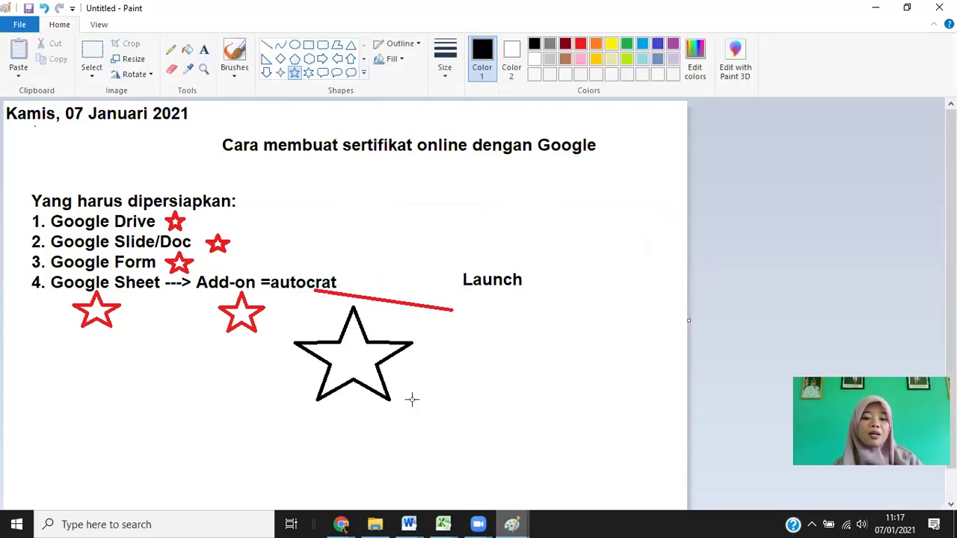
pyautogui.hotkey('ctrl', 'z')
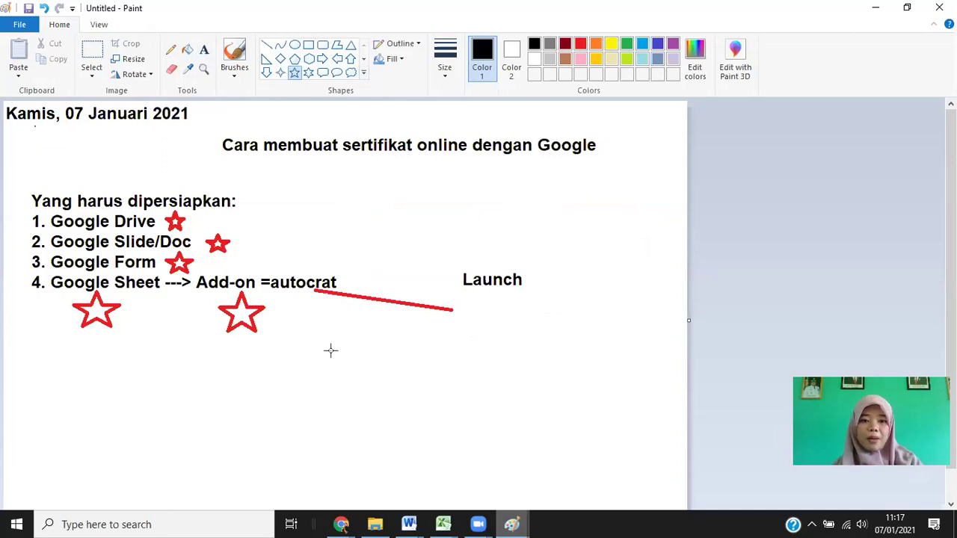
pyautogui.moveTo(535, 479); pyautogui.dragTo(311, 309)
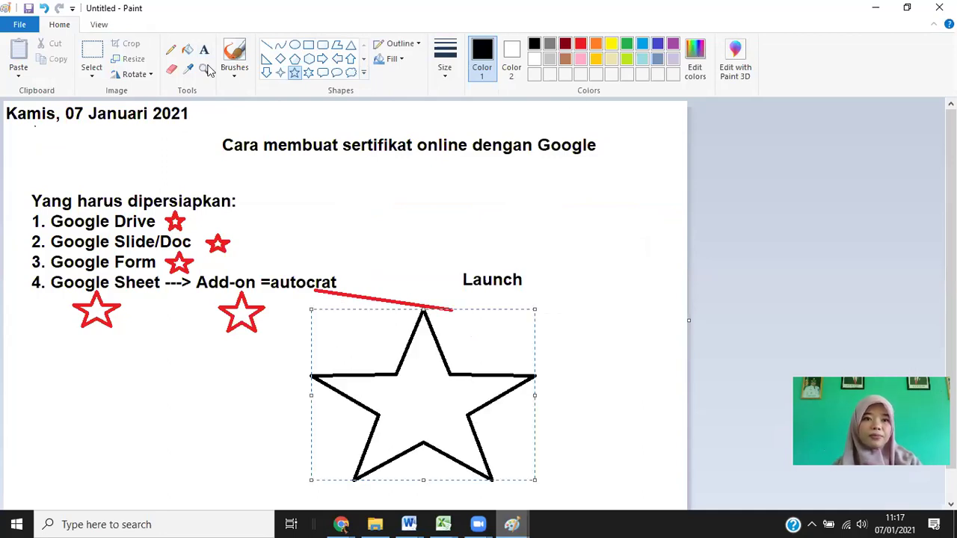
pyautogui.click(188, 50)
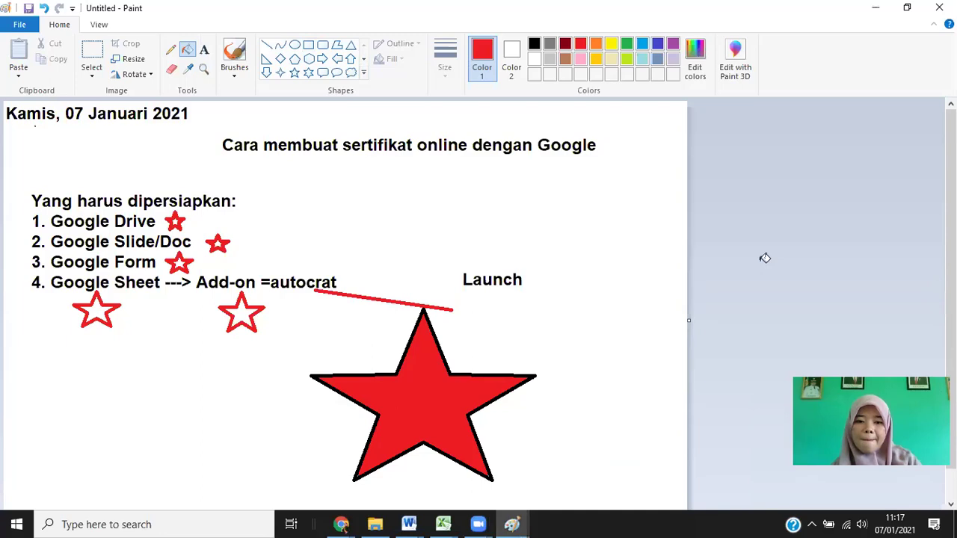
# Alternate between the spreadsheet's merge progress and the Template Sertifikat slides, opening a blank tab.
pyautogui.moveTo(341, 524)
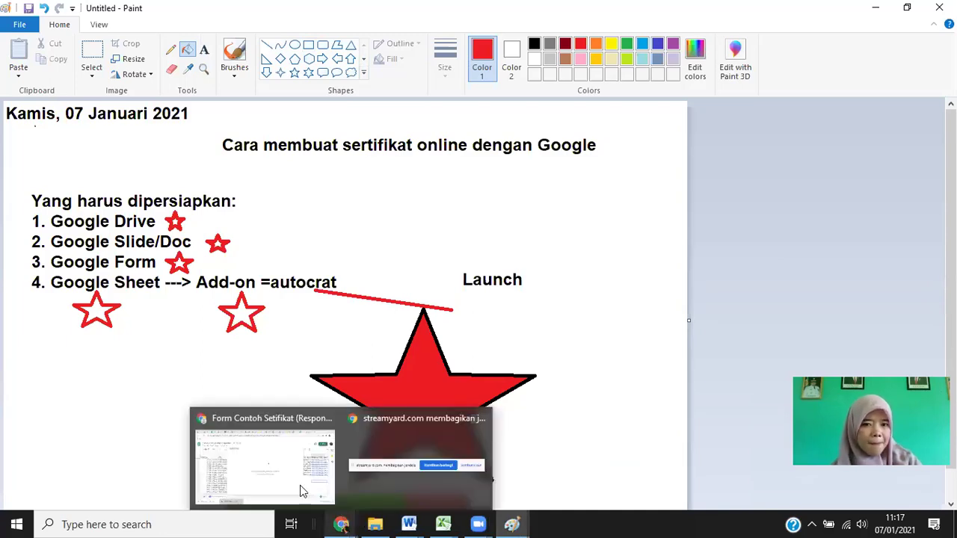
pyautogui.click(303, 491)
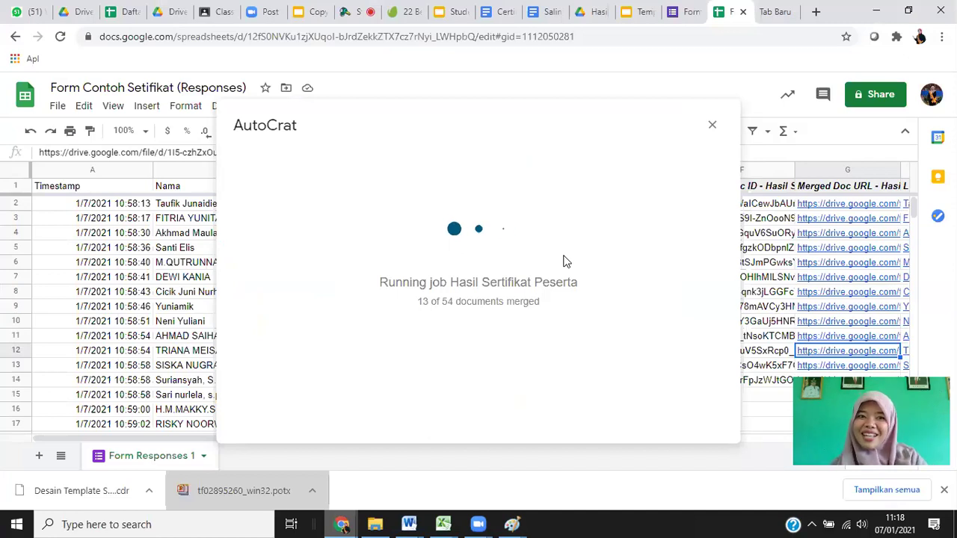
pyautogui.click(639, 12)
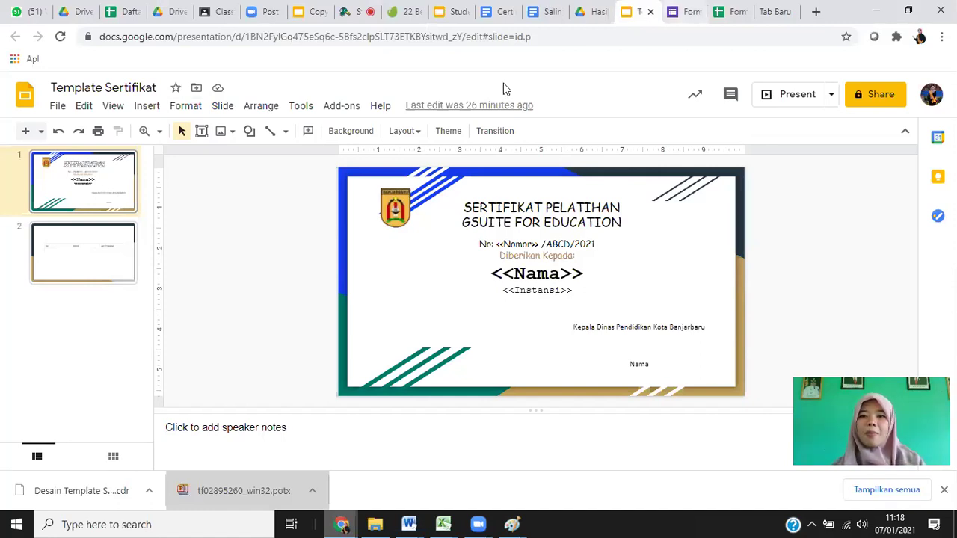
pyautogui.click(722, 17)
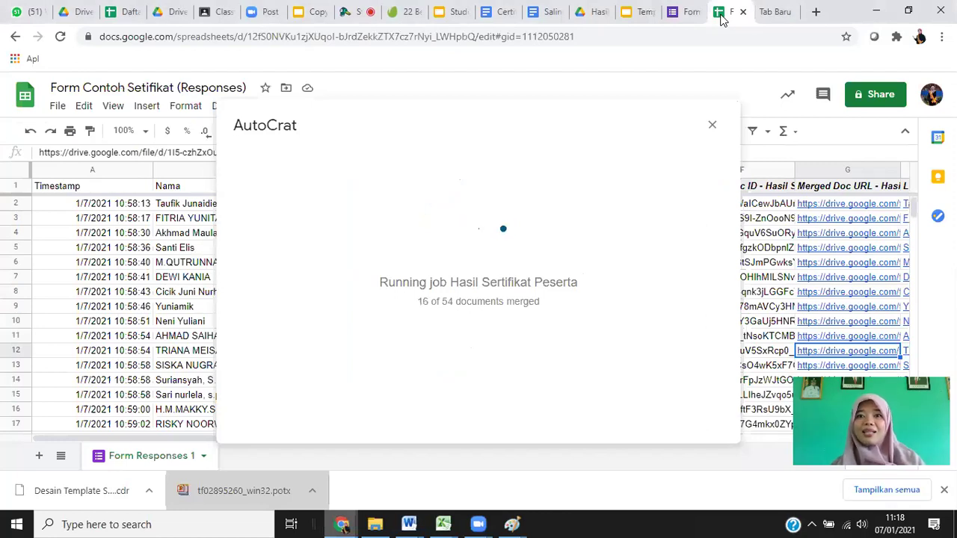
pyautogui.click(639, 11)
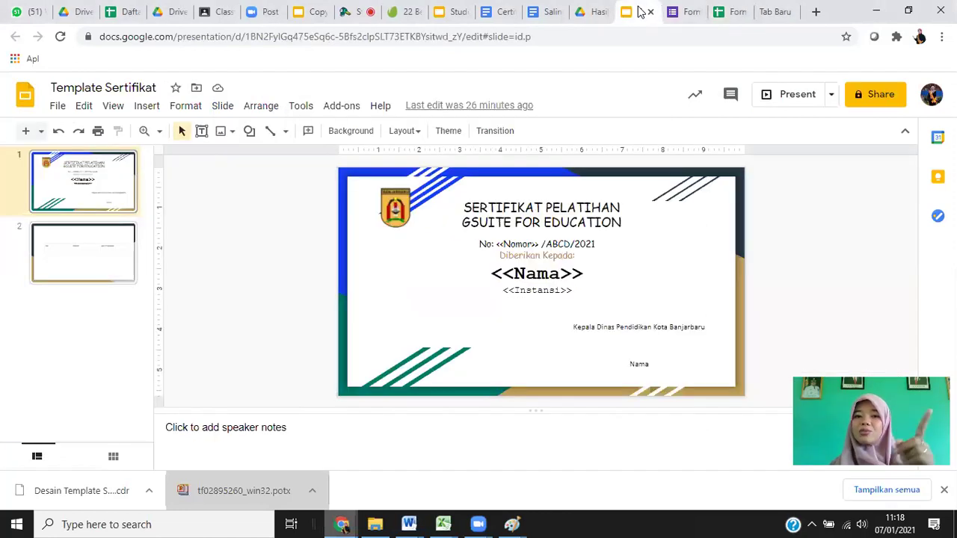
pyautogui.click(818, 13)
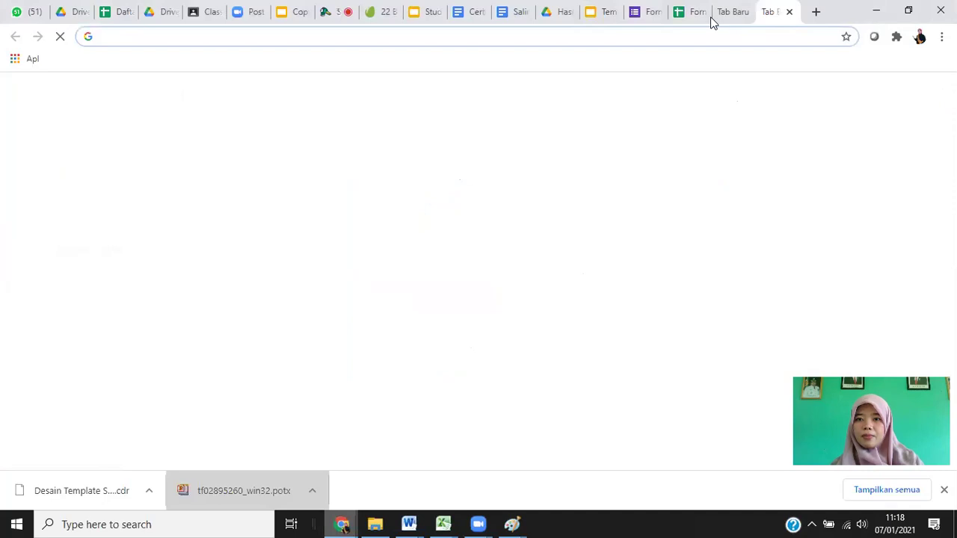
pyautogui.click(692, 15)
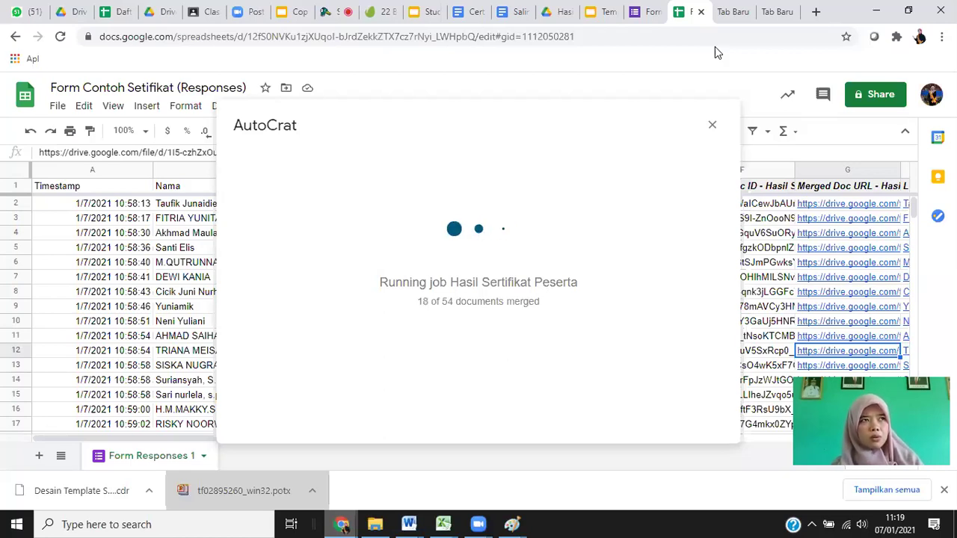
pyautogui.click(590, 15)
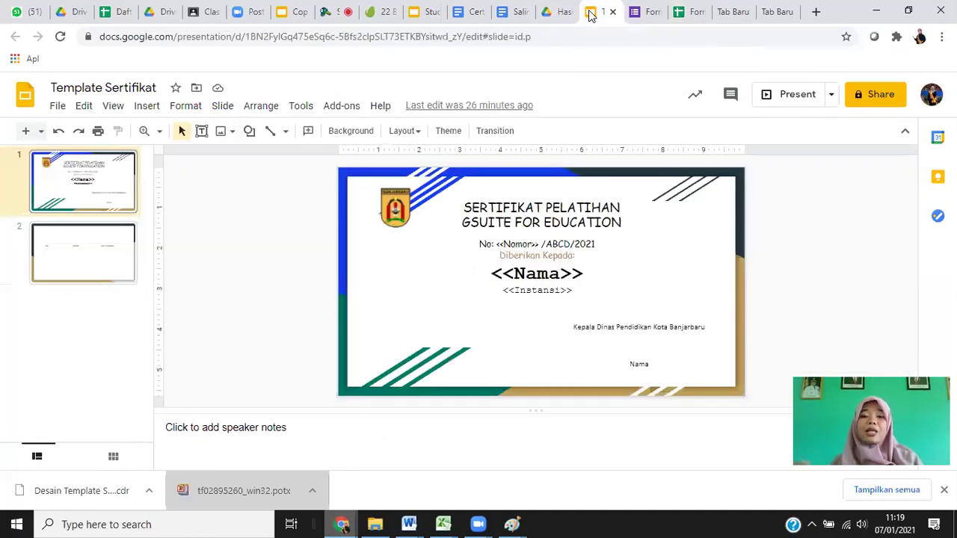
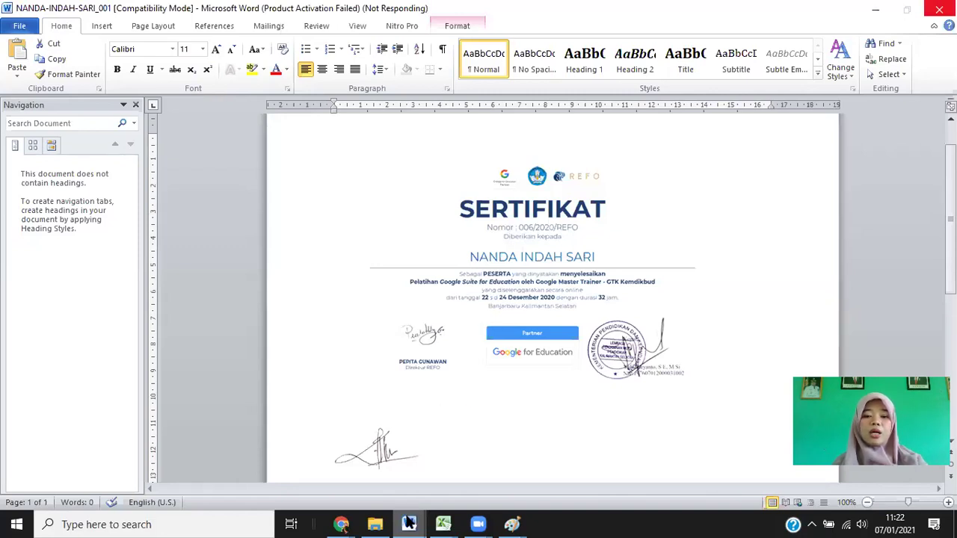
# Return to the Sheets window with the AutoCrat merge running, then show the Sertifikat Pelatihan folder in Drive.
pyautogui.moveTo(409, 524)
pyautogui.moveTo(341, 523)
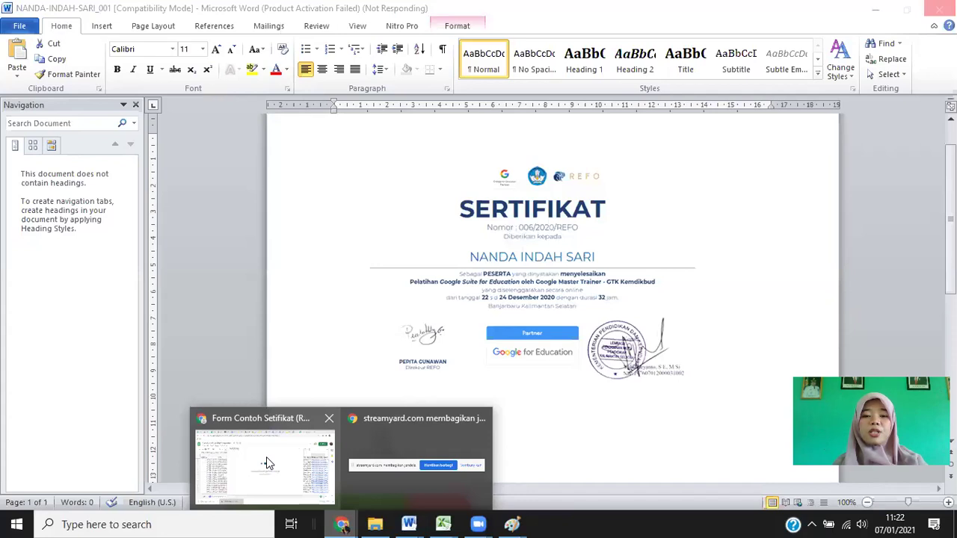
pyautogui.click(266, 456)
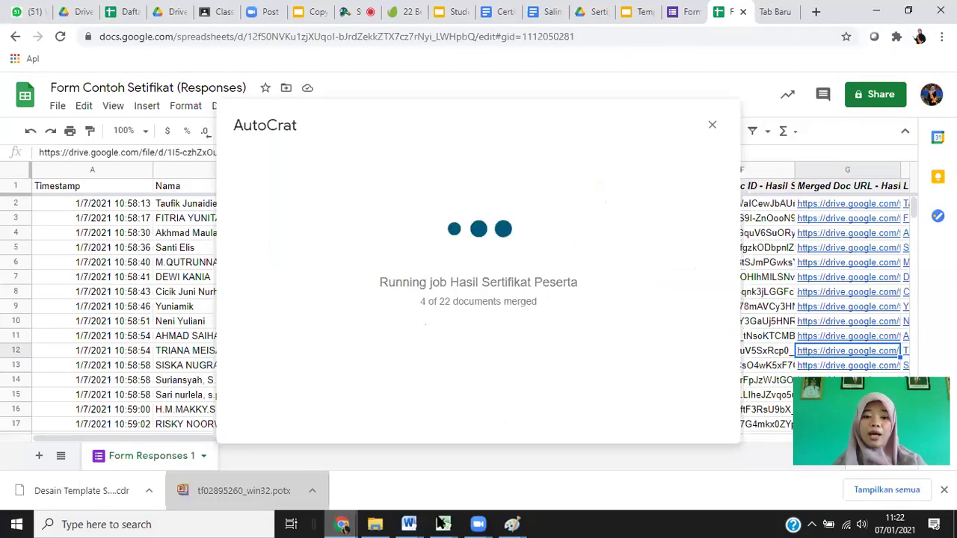
pyautogui.click(594, 12)
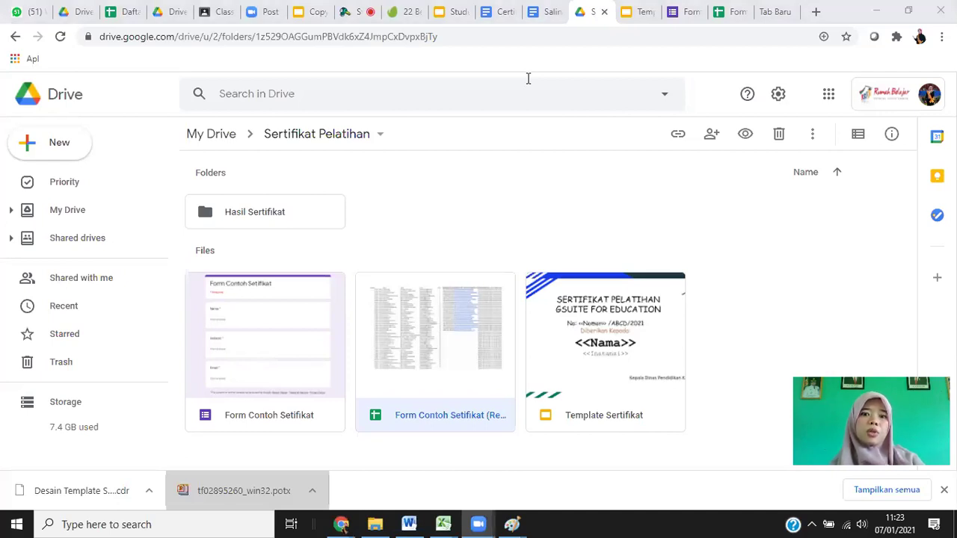
pyautogui.click(625, 329)
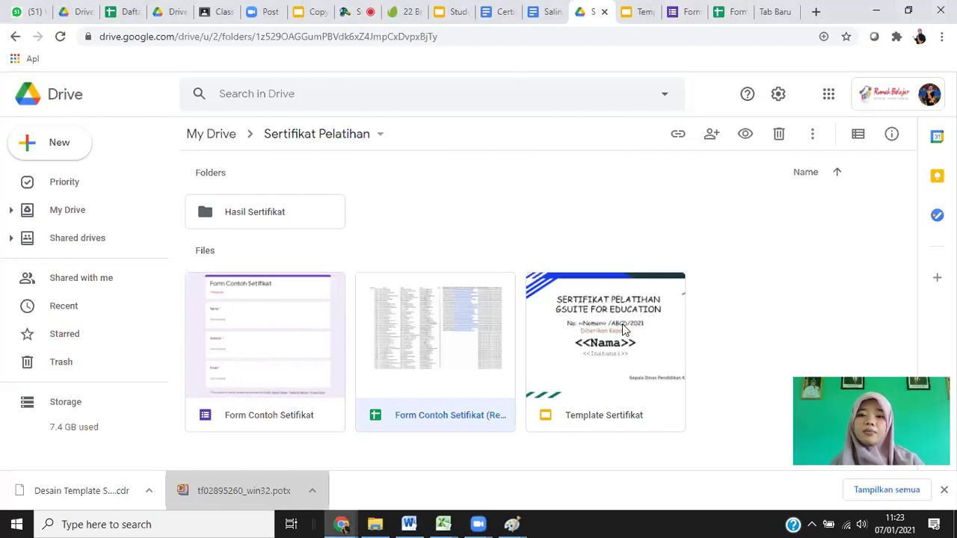
pyautogui.click(736, 324)
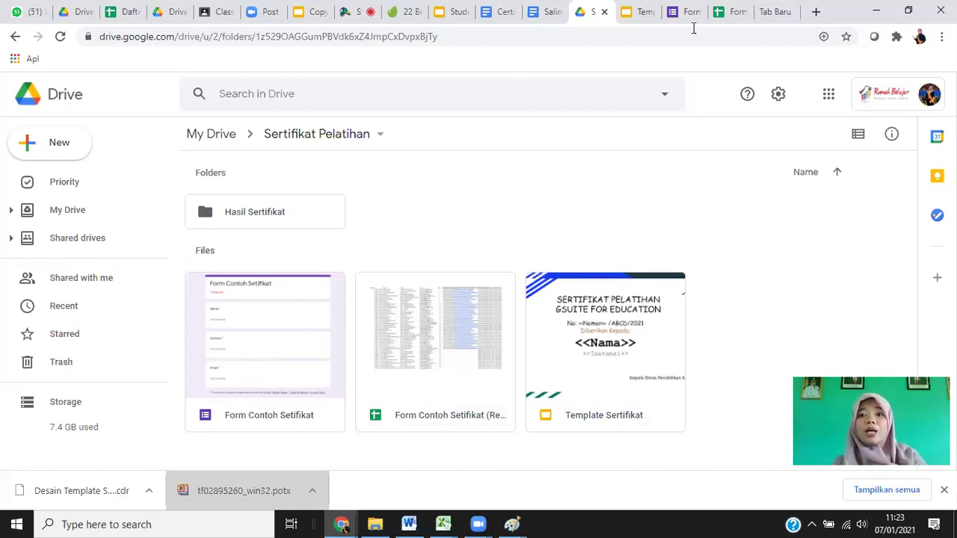
pyautogui.hotkey('ctrl', 'Tab')
pyautogui.hotkey('ctrl', 'Tab')
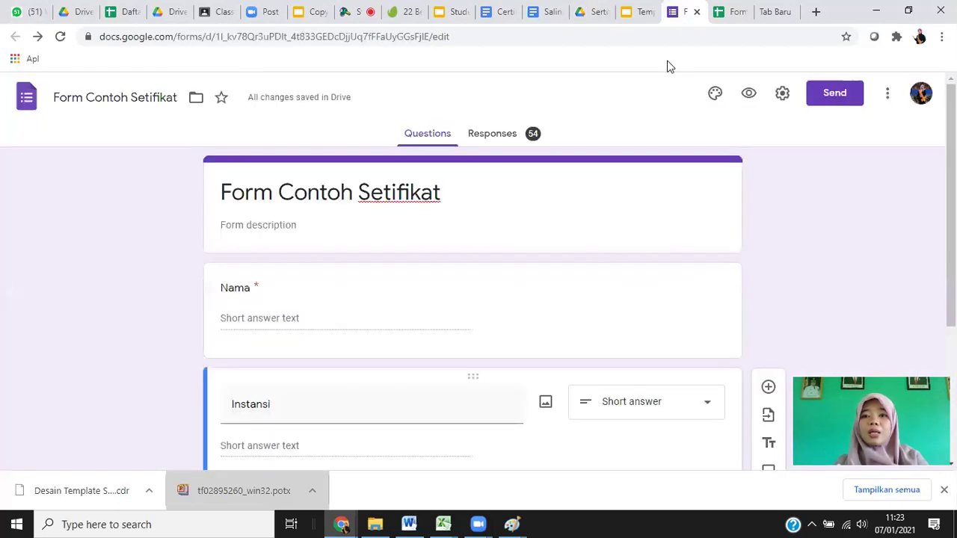
pyautogui.click(726, 16)
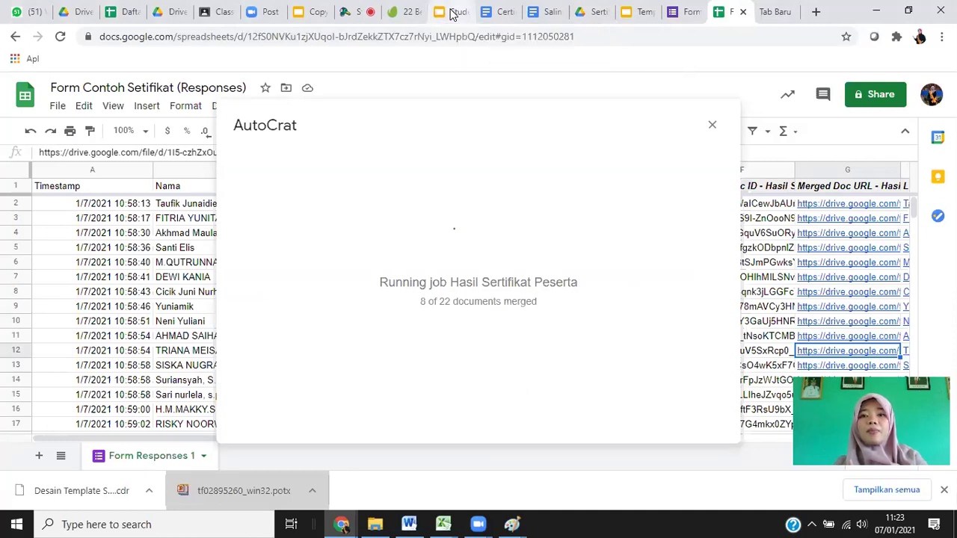
pyautogui.click(595, 13)
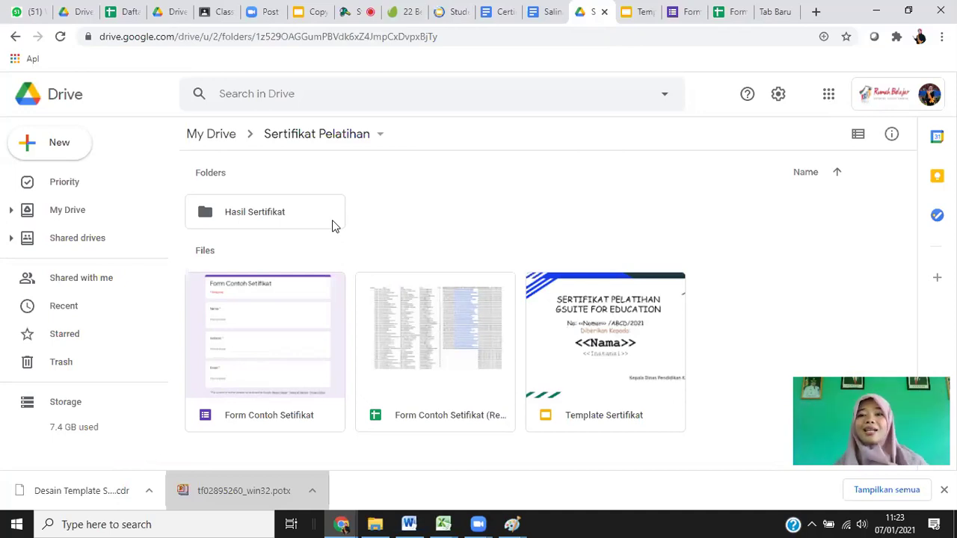
pyautogui.rightClick(394, 330)
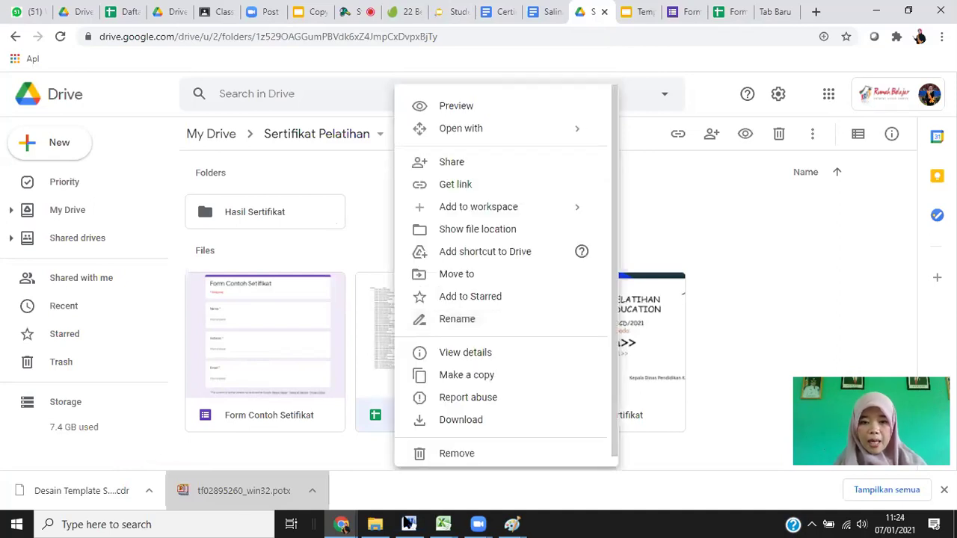
# Bring up the responses spreadsheet's file actions in Drive, after briefly checking the Paint notes.
pyautogui.click(722, 272)
pyautogui.rightClick(421, 353)
pyautogui.moveTo(514, 523)
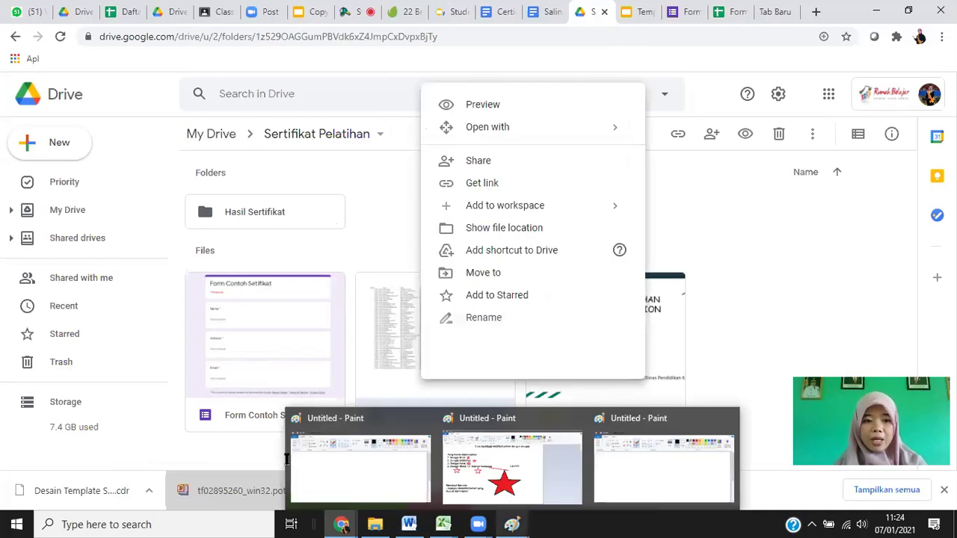
pyautogui.click(289, 459)
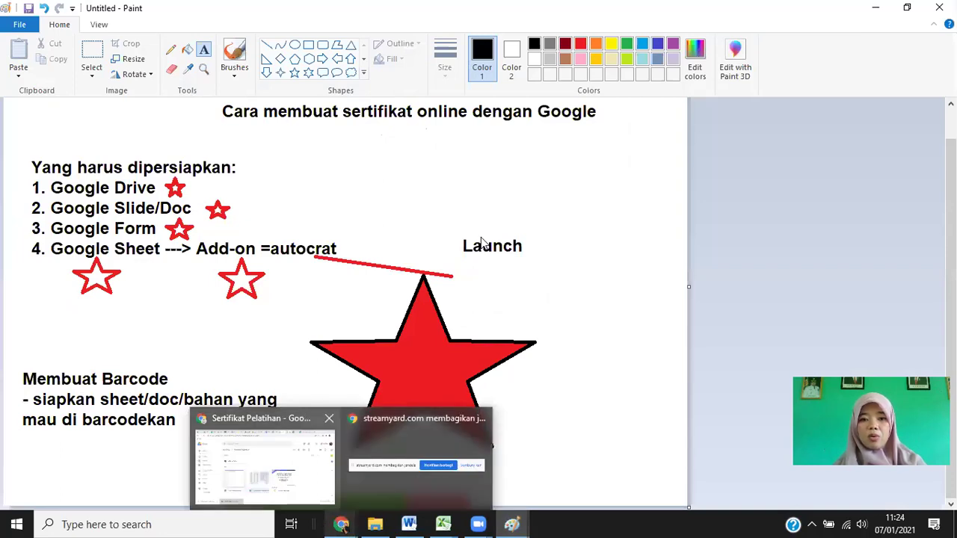
pyautogui.hotkey('alt', 'Tab')
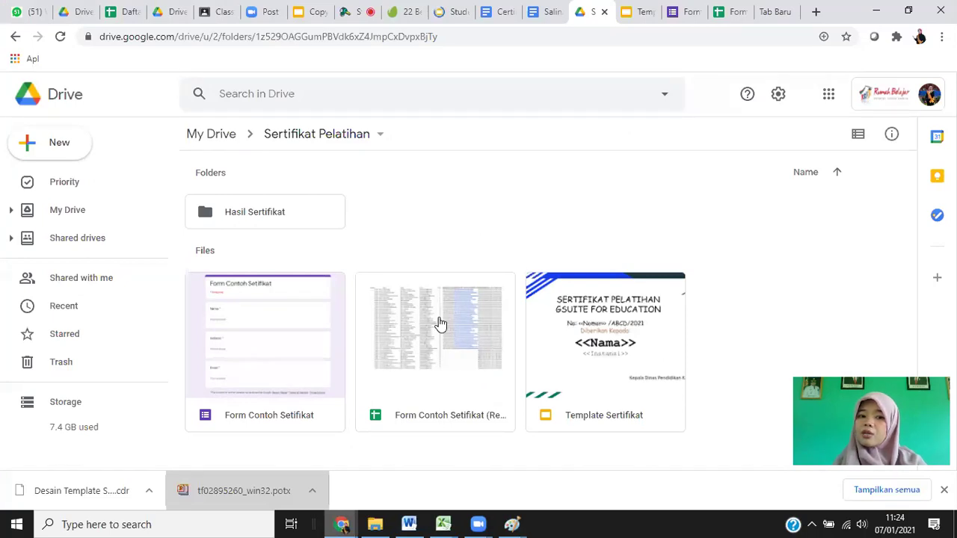
pyautogui.rightClick(441, 323)
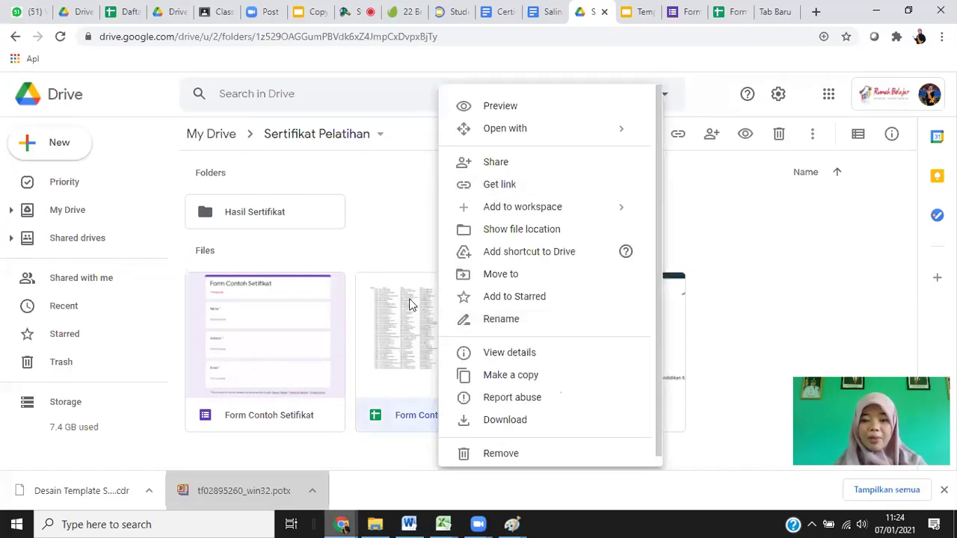
pyautogui.click(412, 349)
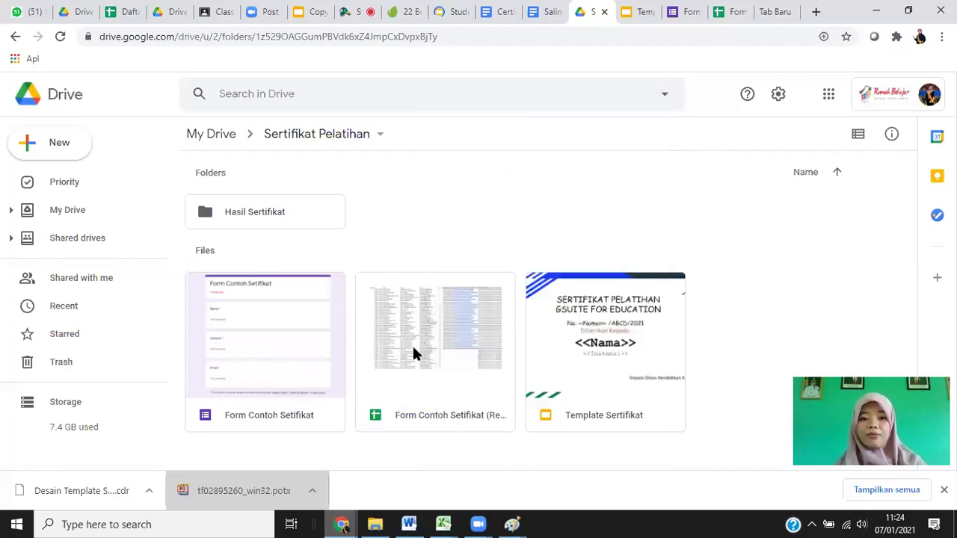
pyautogui.rightClick(412, 351)
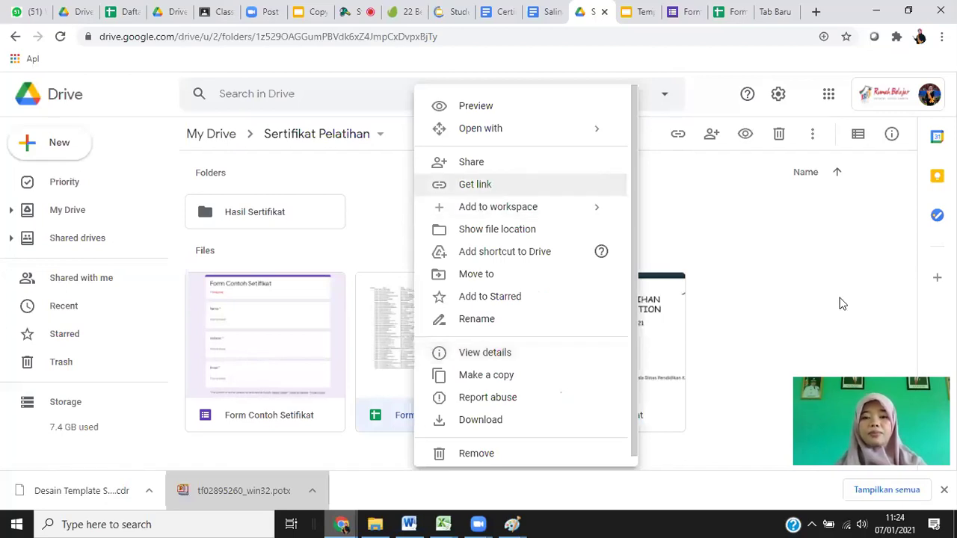
# Copy the Form Contoh Setifikat responses spreadsheet's share link, leaving access Restricted.
pyautogui.click(629, 228)
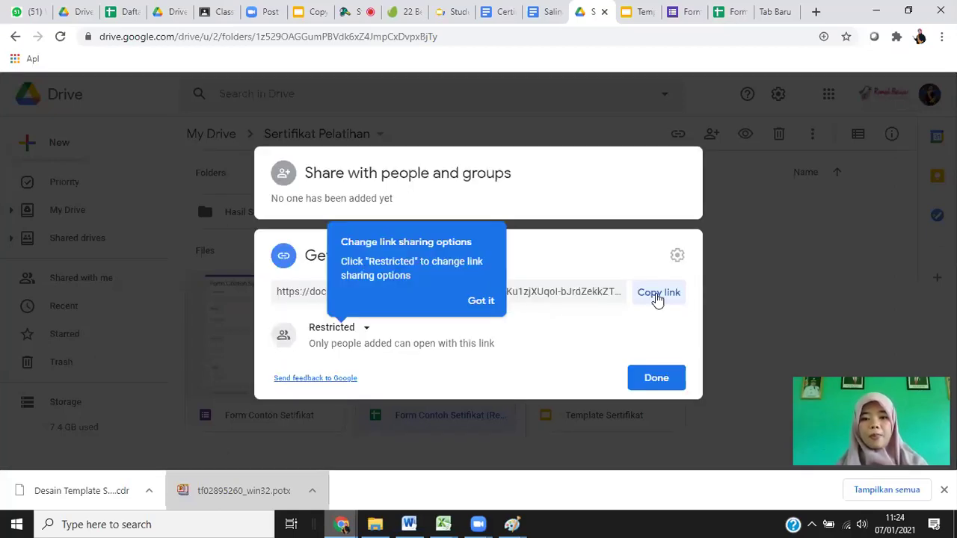
pyautogui.click(358, 332)
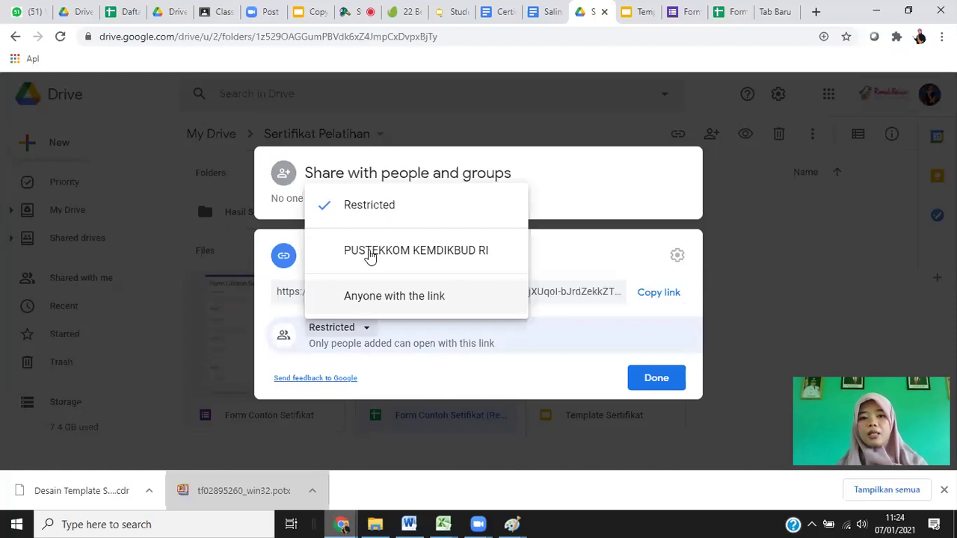
pyautogui.click(659, 293)
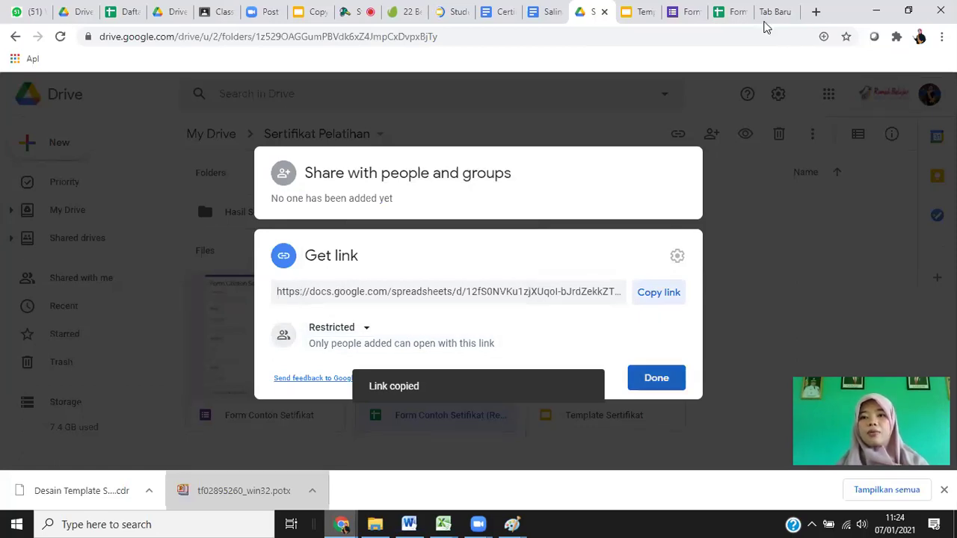
pyautogui.press('Escape')
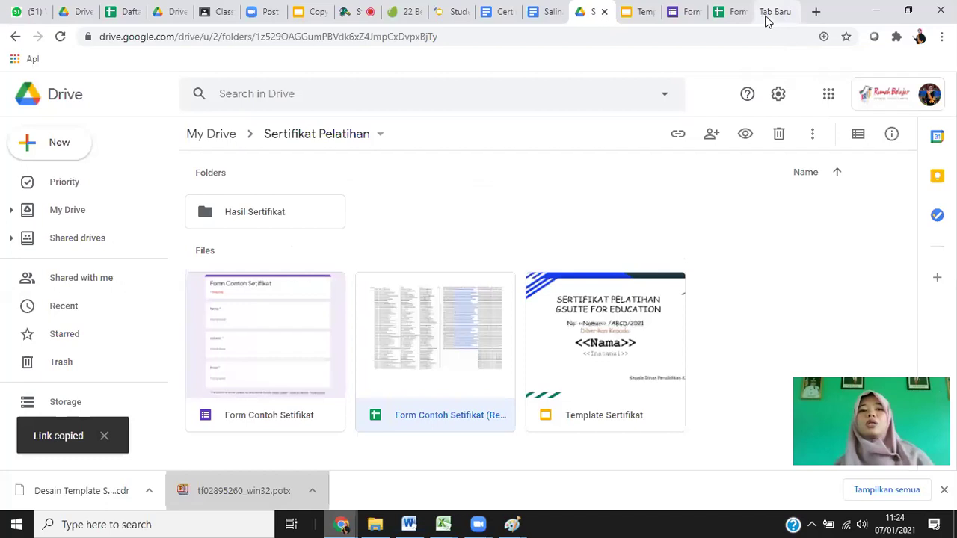
pyautogui.click(764, 19)
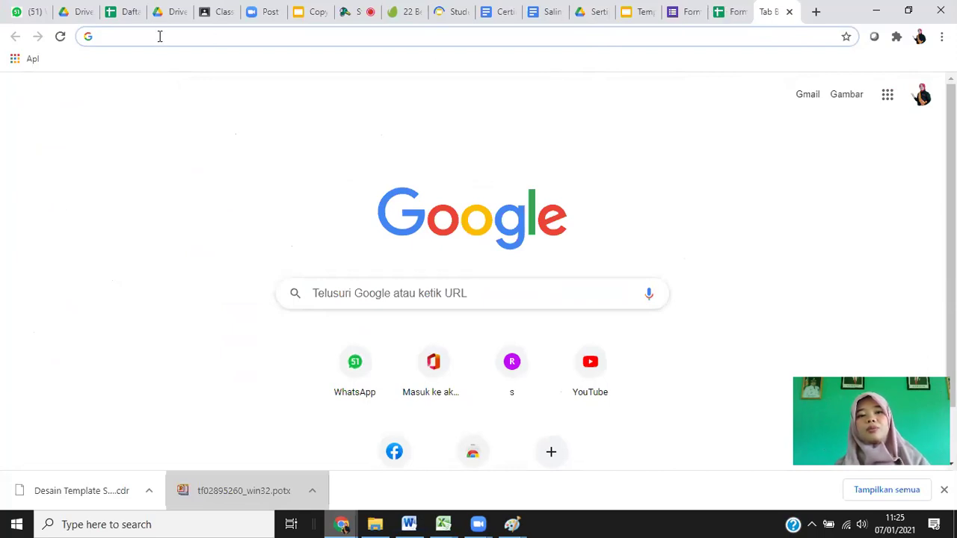
# Search Google for 'Barcode' and open the QR Code Generator site.
pyautogui.write('Barcode')
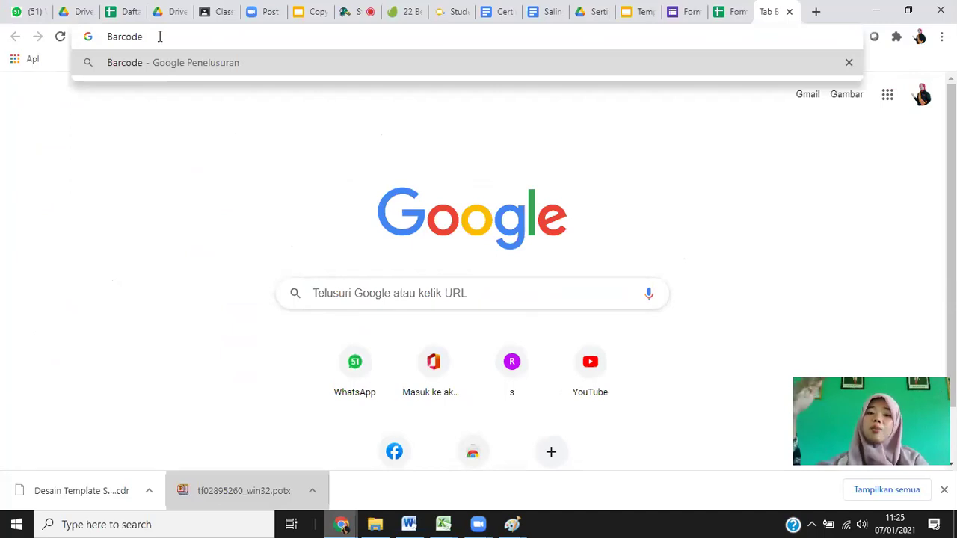
pyautogui.press('Return')
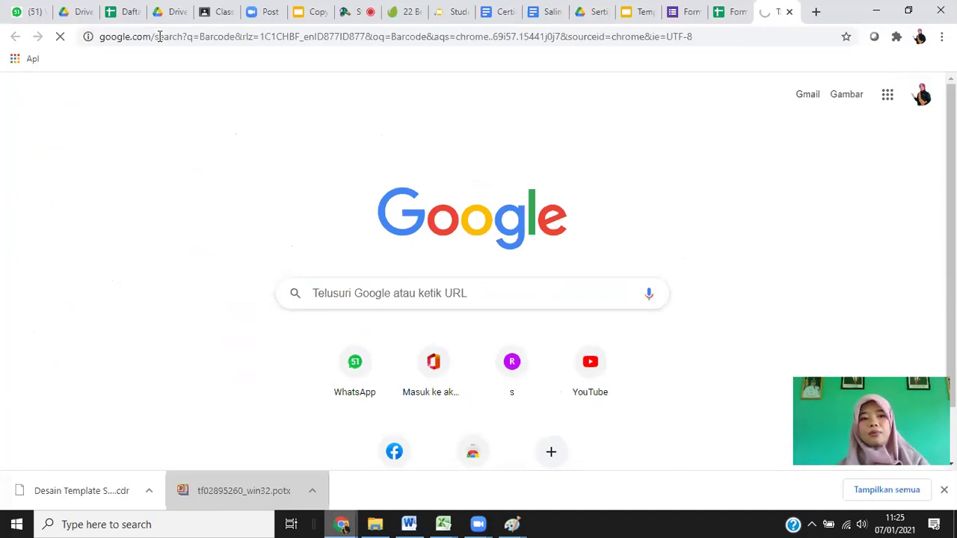
pyautogui.click(158, 36)
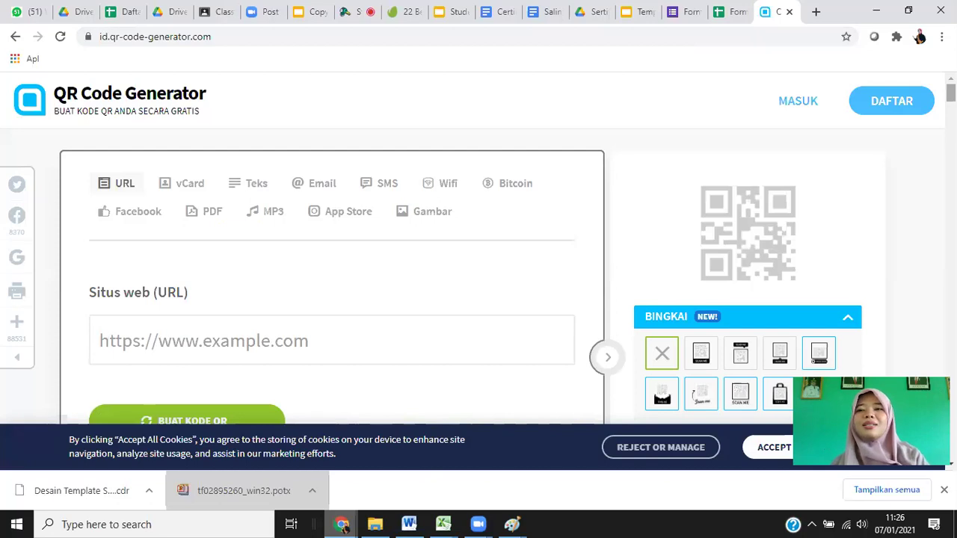
# Paste the spreadsheet link into Situs web (URL) and generate the QR code.
pyautogui.scroll(-1, 479, 247)
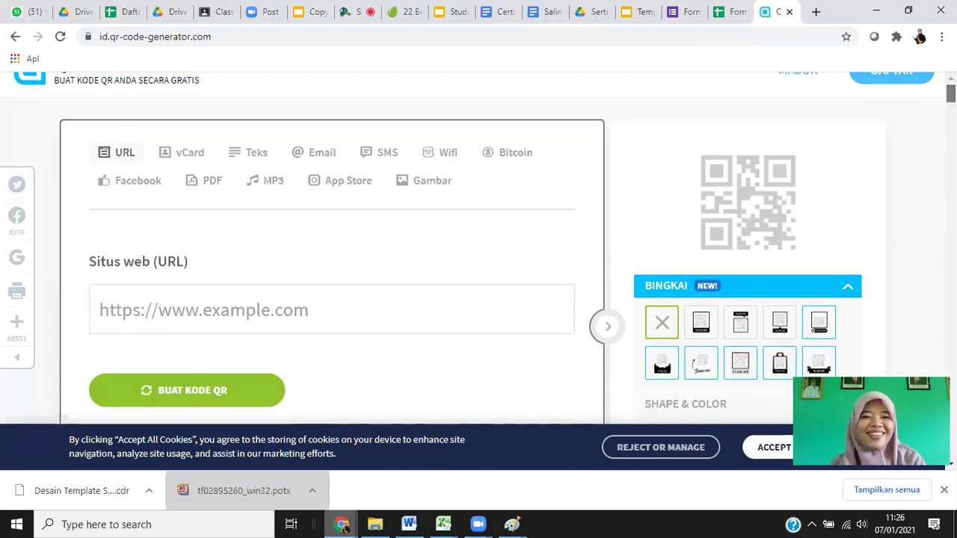
pyautogui.scroll(1, 223, 143)
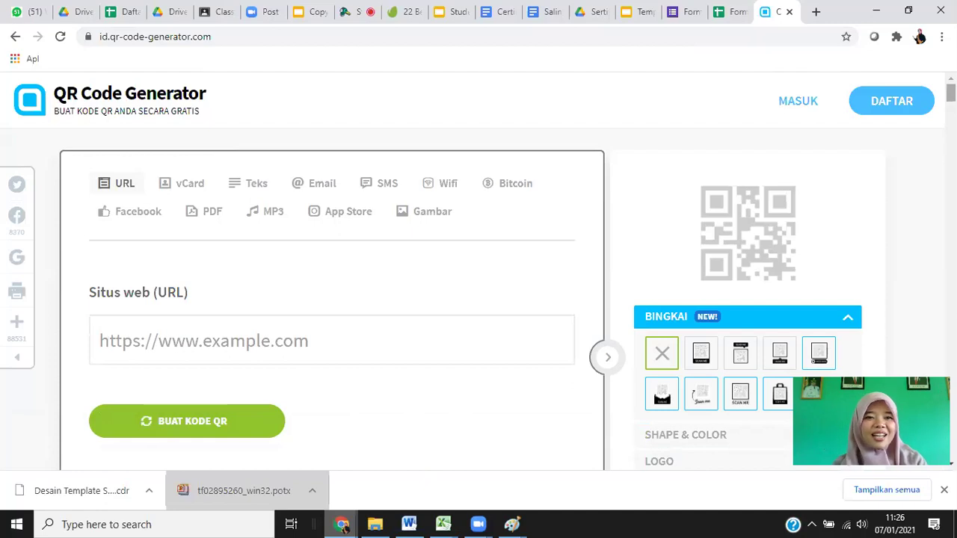
pyautogui.scroll(-2, 479, 269)
pyautogui.scroll(1, 384, 198)
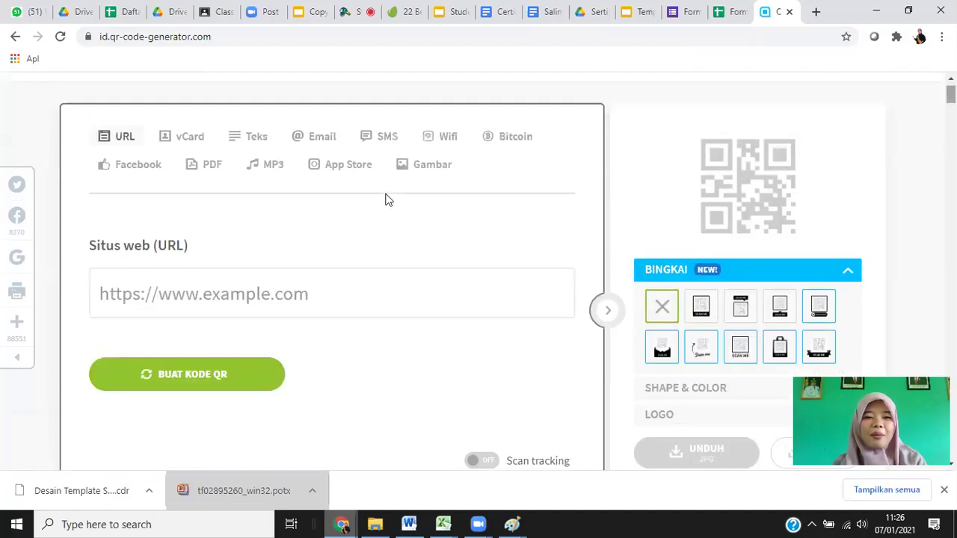
pyautogui.click(173, 290)
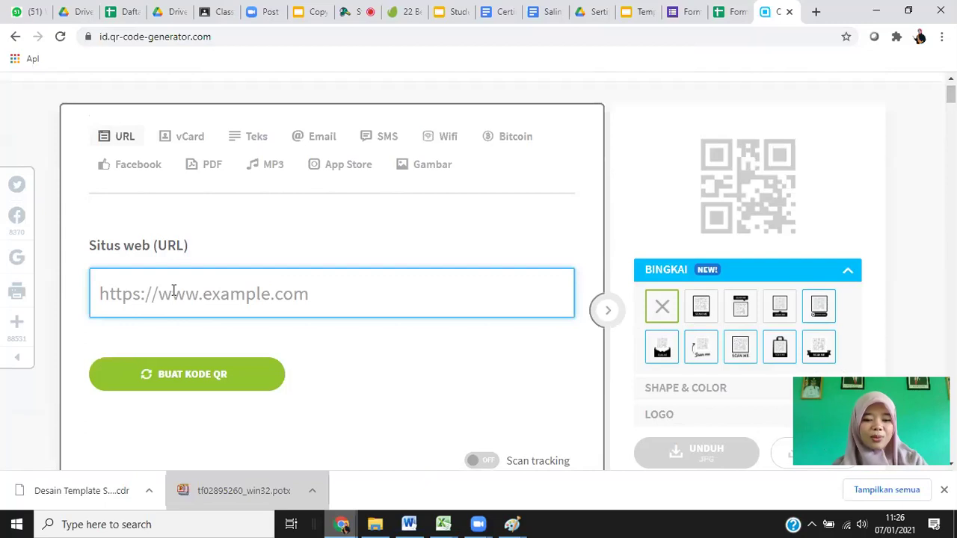
pyautogui.hotkey('ctrl', 'v')
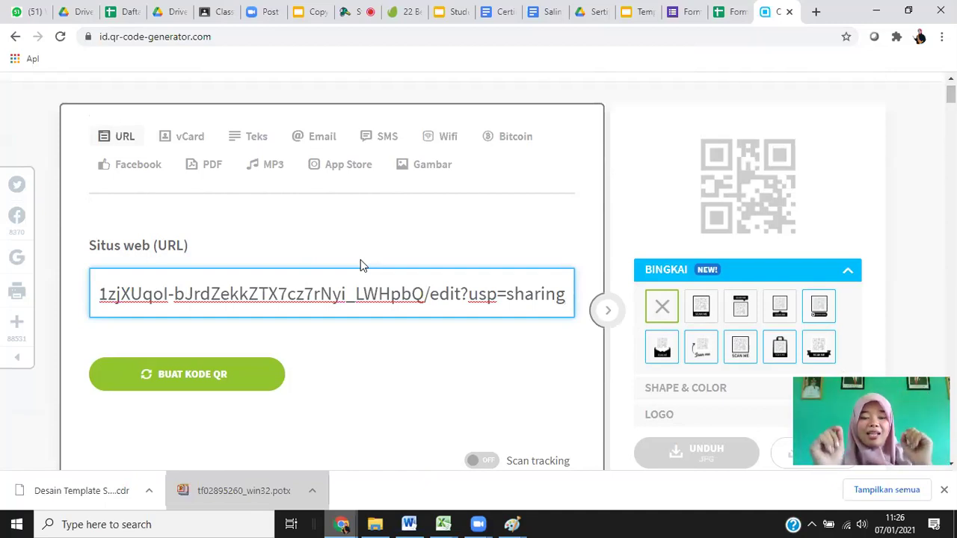
pyautogui.click(541, 87)
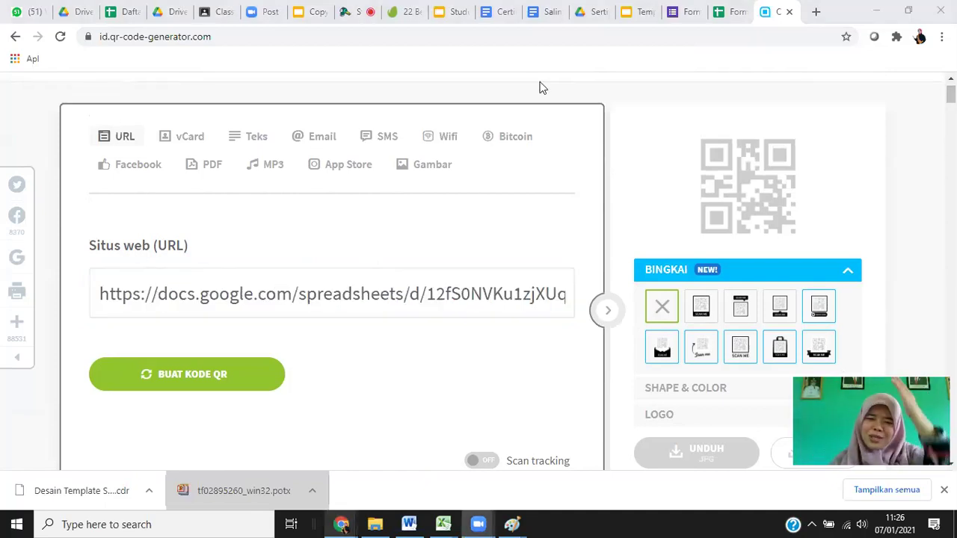
pyautogui.click(221, 379)
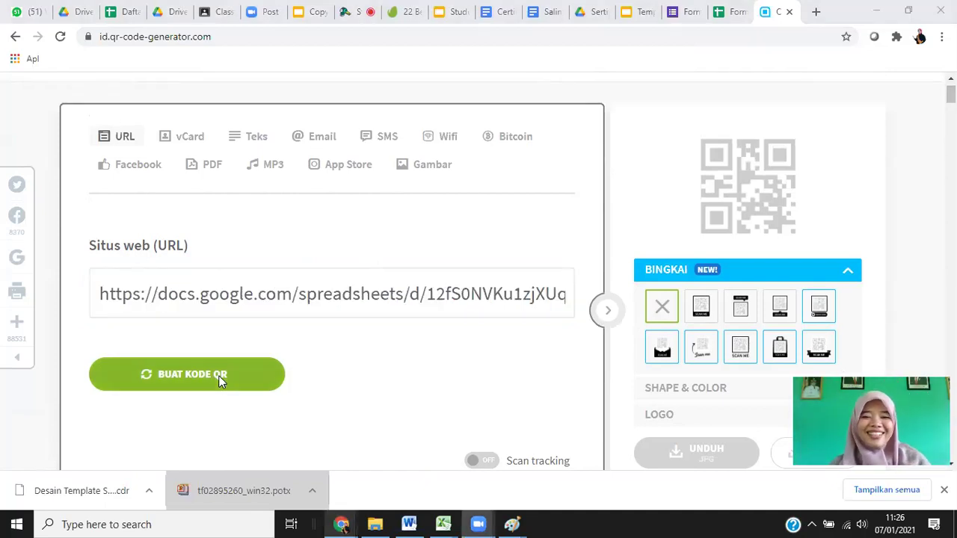
pyautogui.click(218, 375)
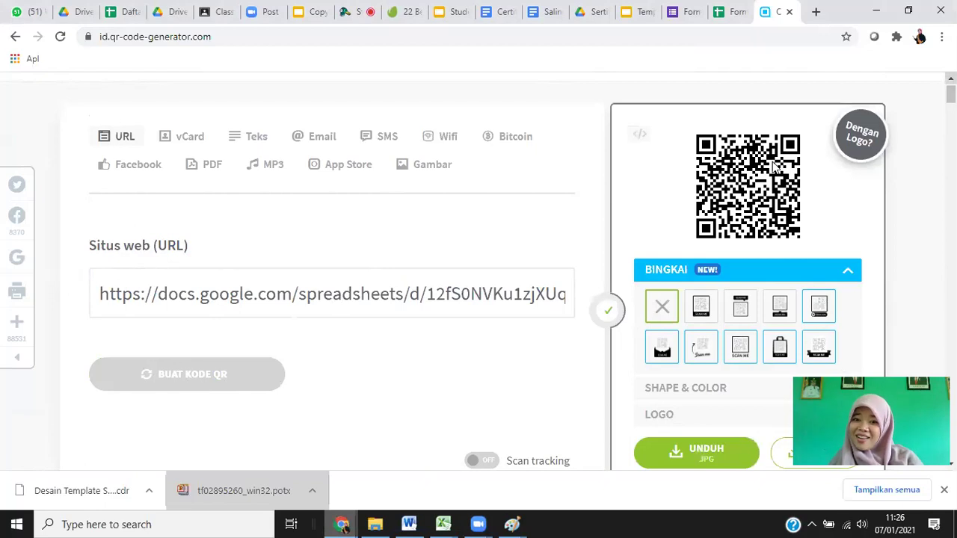
# Try a SCAN ME frame on the QR code, then remove it to leave it frameless.
pyautogui.click(703, 308)
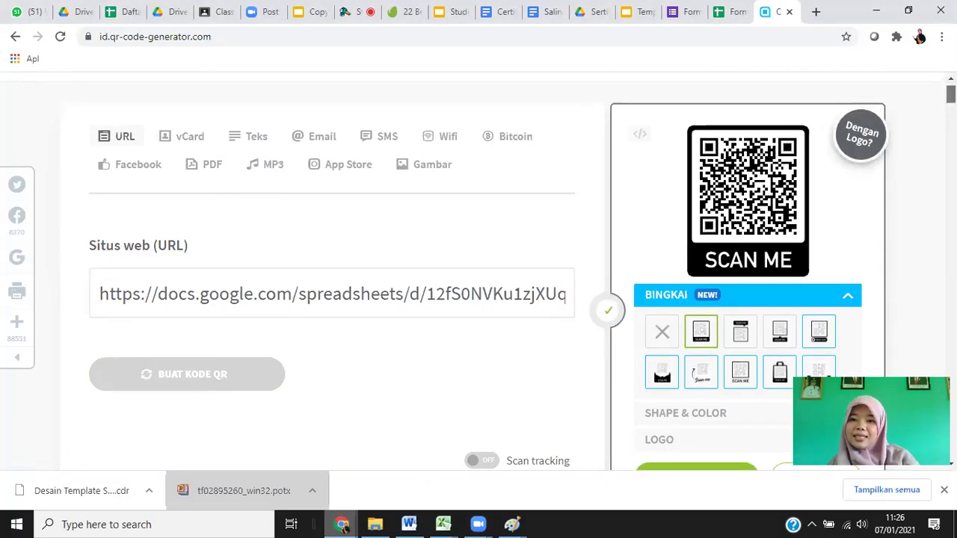
pyautogui.scroll(-2, 478, 269)
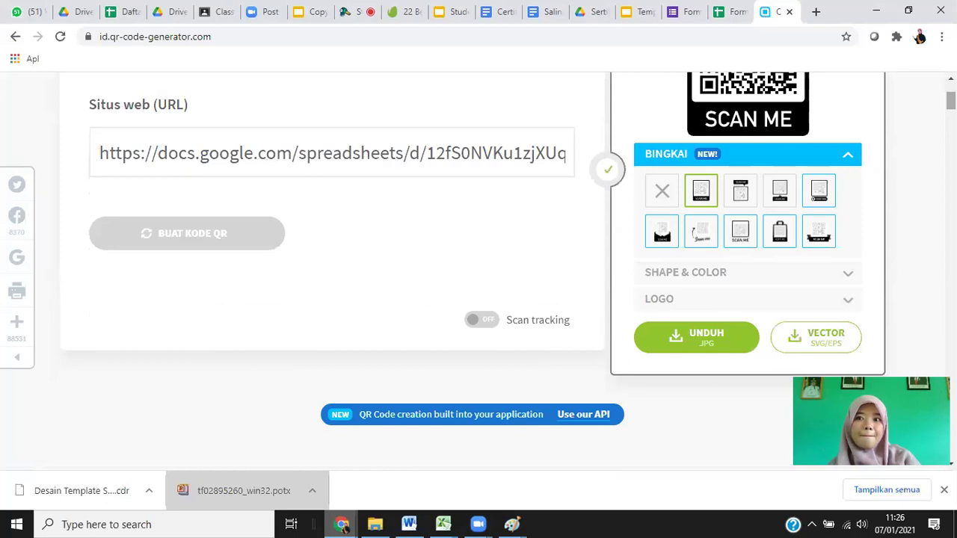
pyautogui.scroll(2, 478, 269)
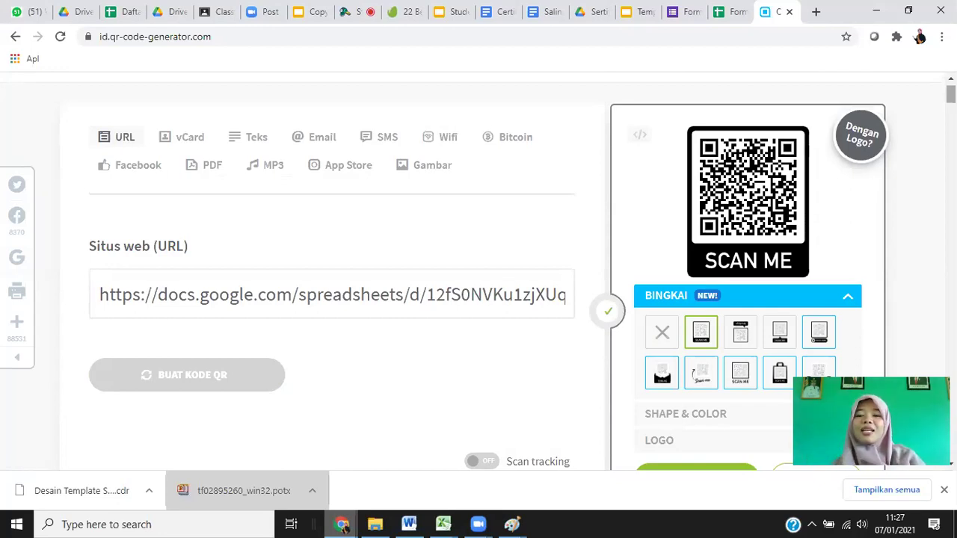
pyautogui.click(670, 332)
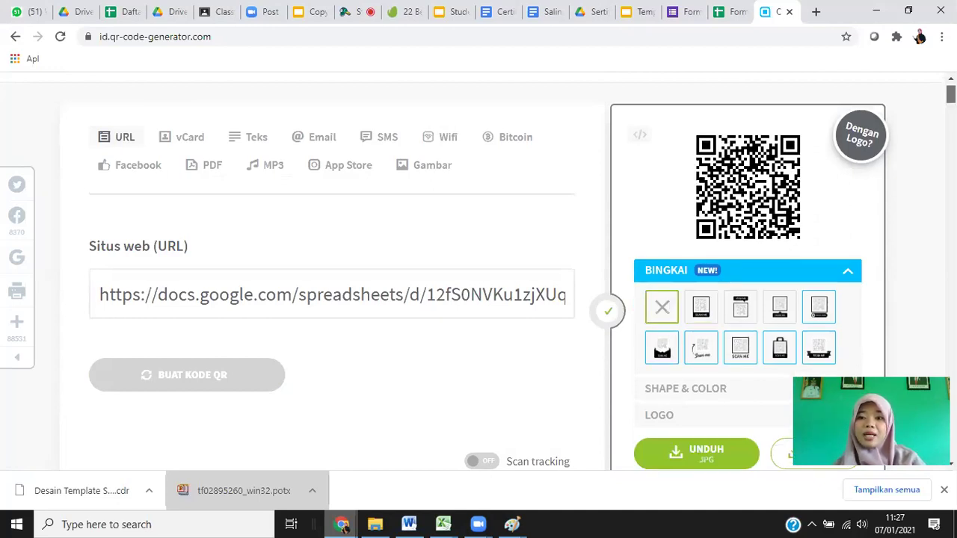
pyautogui.scroll(-3, 478, 269)
pyautogui.scroll(1, 708, 246)
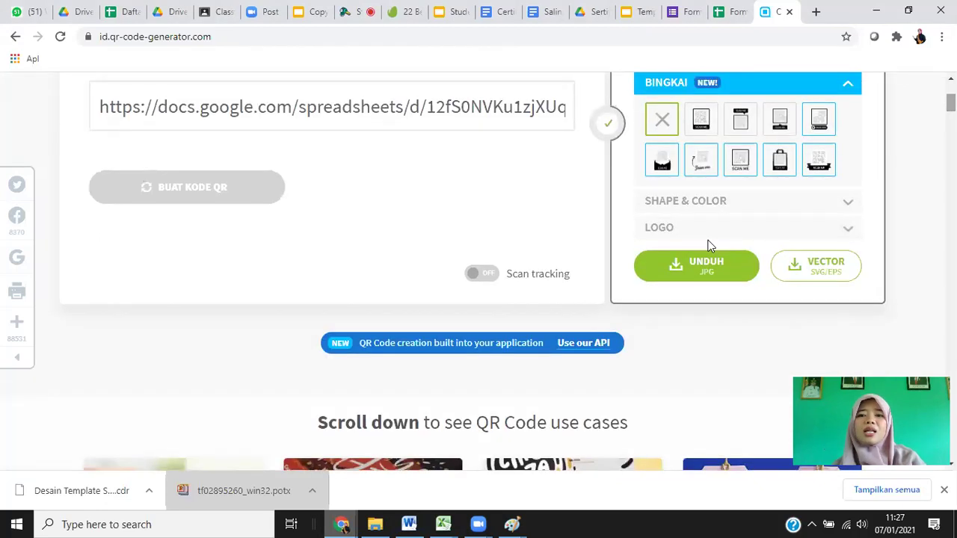
# Attempt the JPG download, dismissing the PRO popup and reaching the free sign-up page.
pyautogui.click(694, 264)
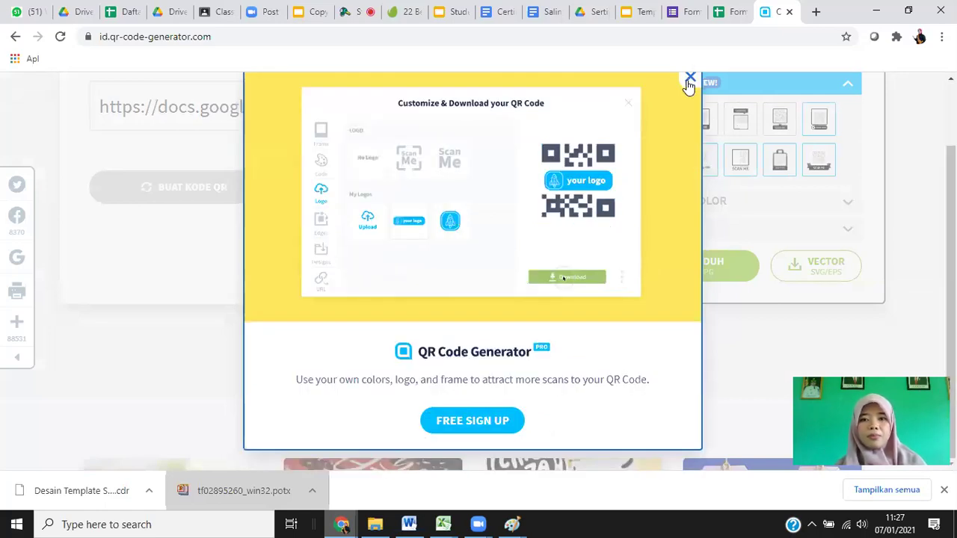
pyautogui.click(688, 82)
pyautogui.click(675, 263)
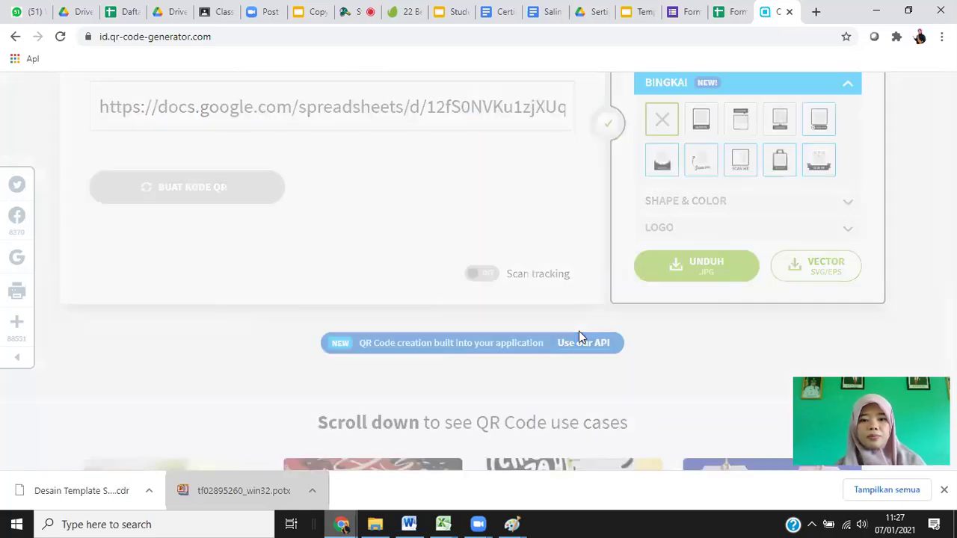
pyautogui.click(498, 435)
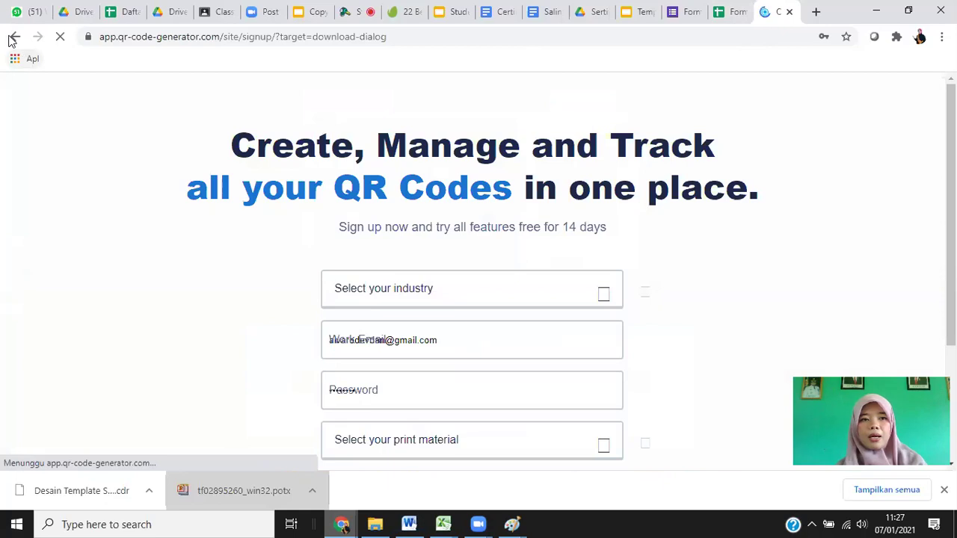
# Go back to the generator, regenerate the QR code, and bring the UNDUH JPG and VECTOR buttons into view.
pyautogui.click(16, 37)
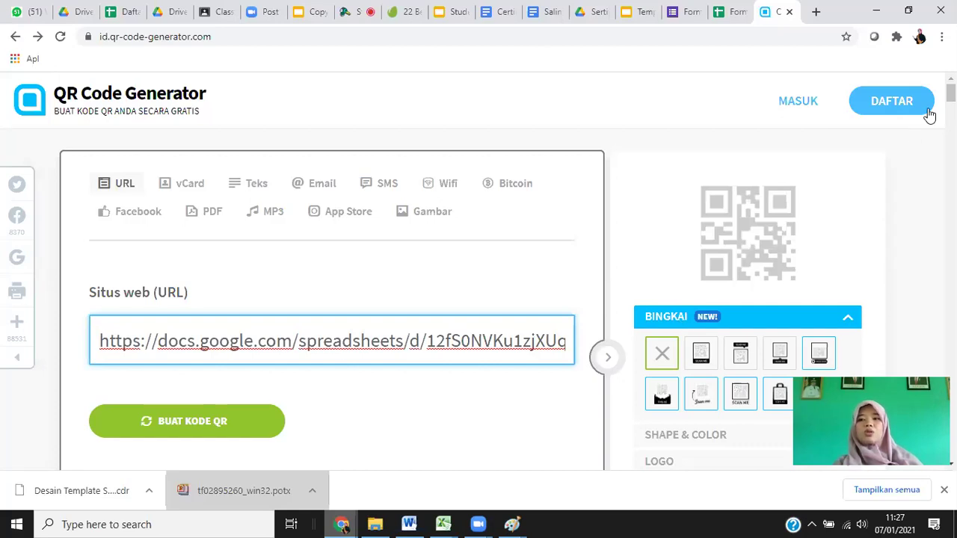
pyautogui.scroll(-4, 765, 194)
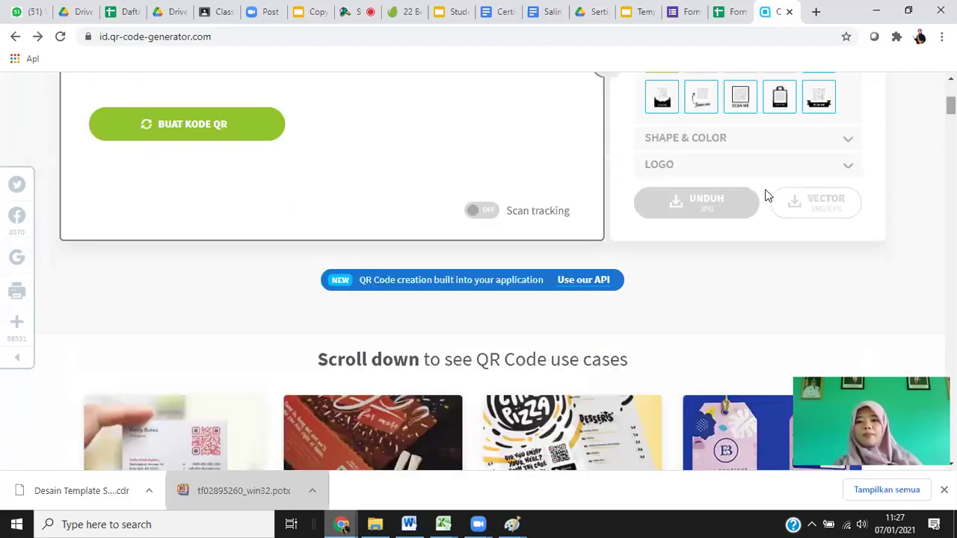
pyautogui.click(207, 128)
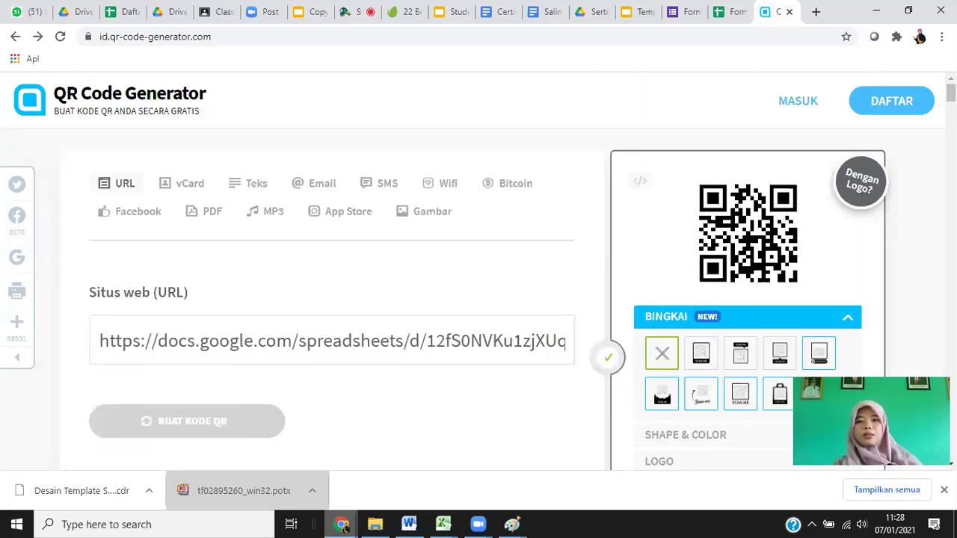
pyautogui.scroll(-2, 478, 284)
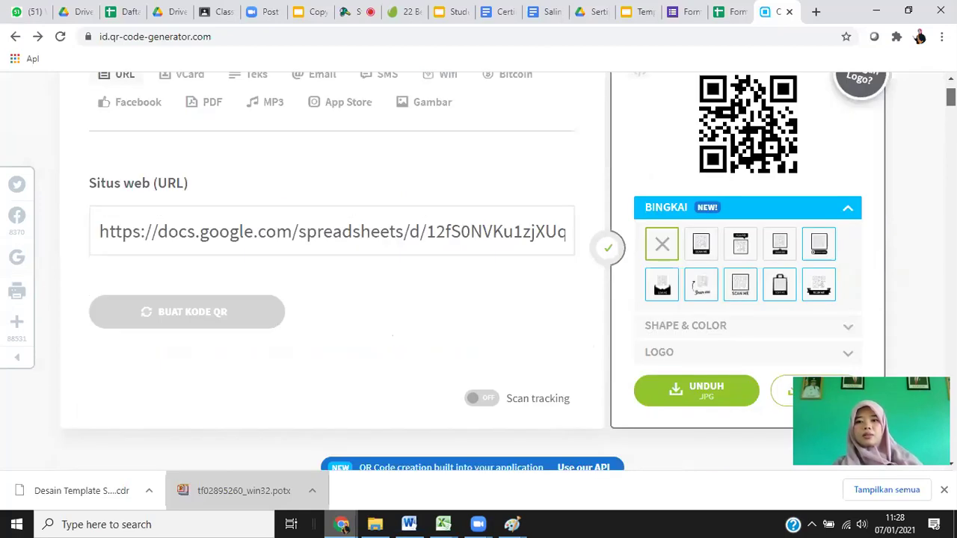
pyautogui.scroll(1, 478, 284)
pyautogui.scroll(-3, 478, 284)
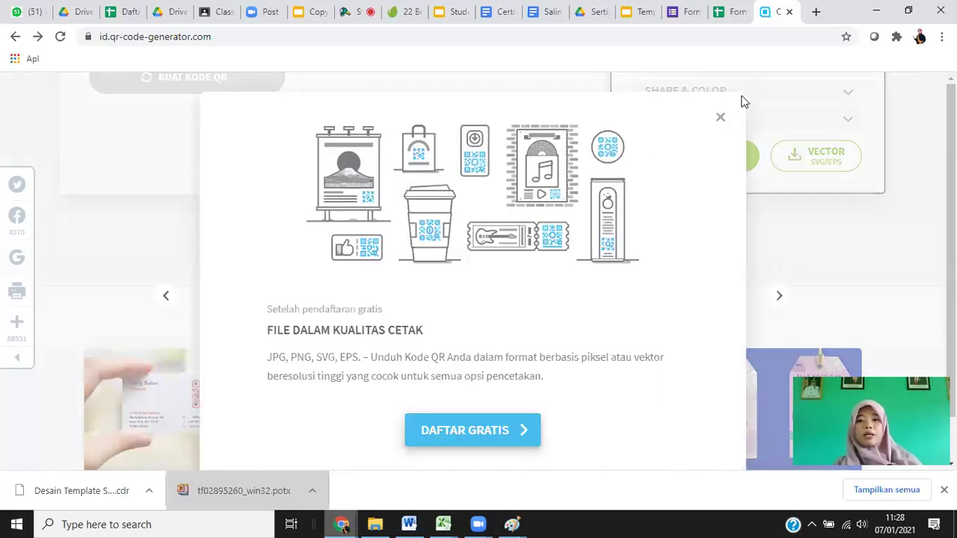
pyautogui.click(719, 119)
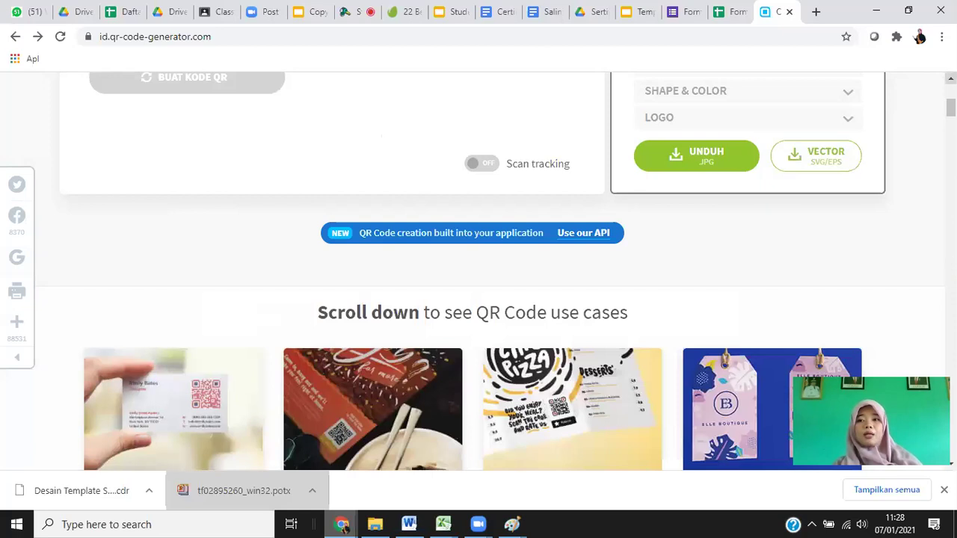
pyautogui.scroll(5, 950, 83)
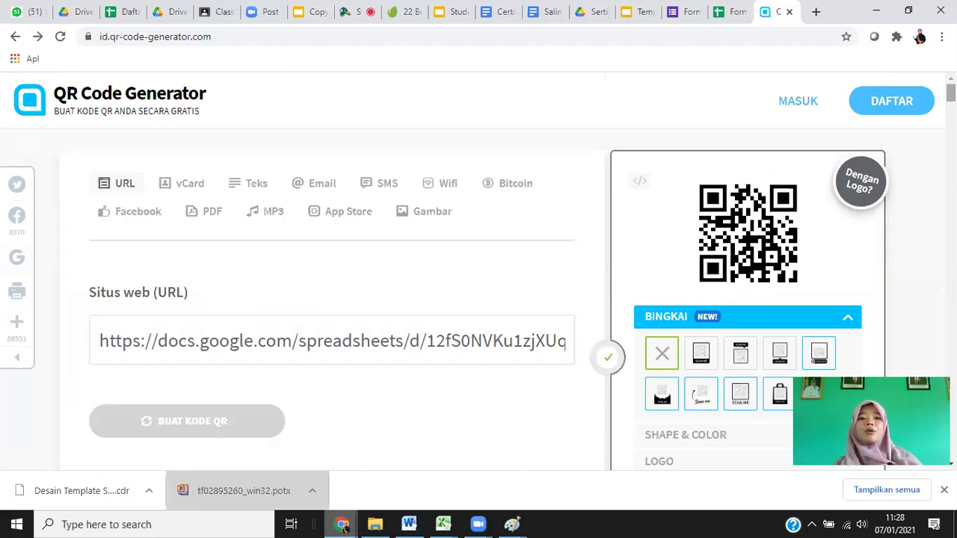
pyautogui.scroll(-1, 478, 299)
pyautogui.scroll(-2, 523, 261)
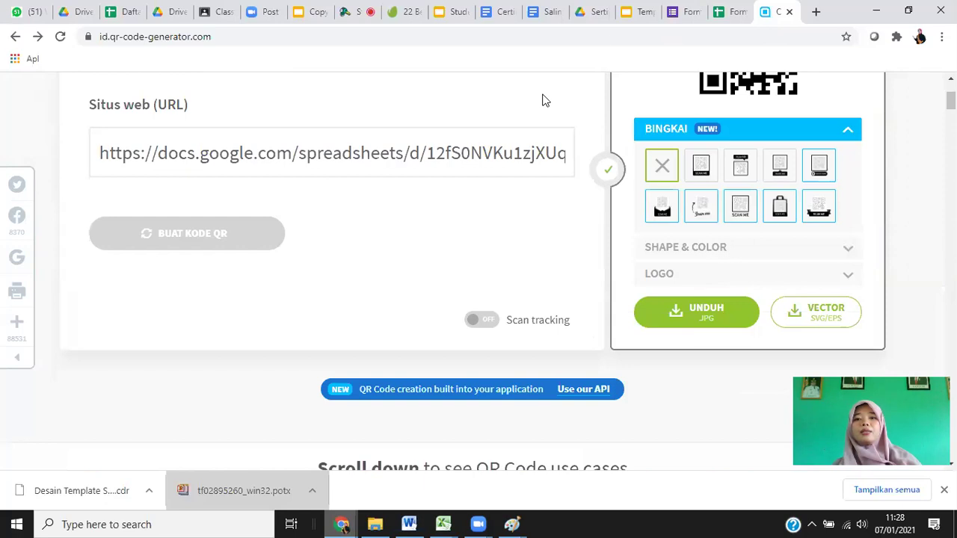
# Close the AutoCrat jobs window to reveal the merged certificate doc IDs and URLs per respondent.
pyautogui.click(638, 12)
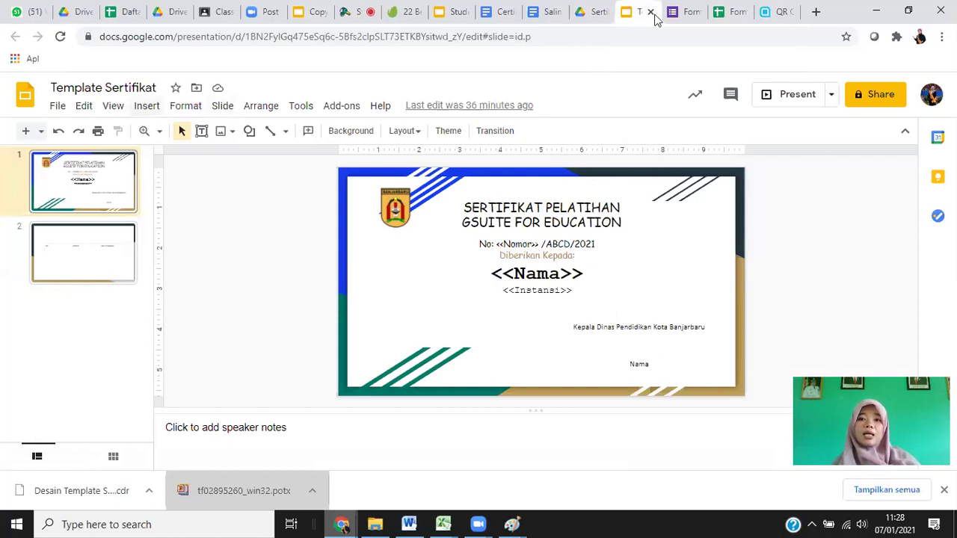
pyautogui.click(727, 11)
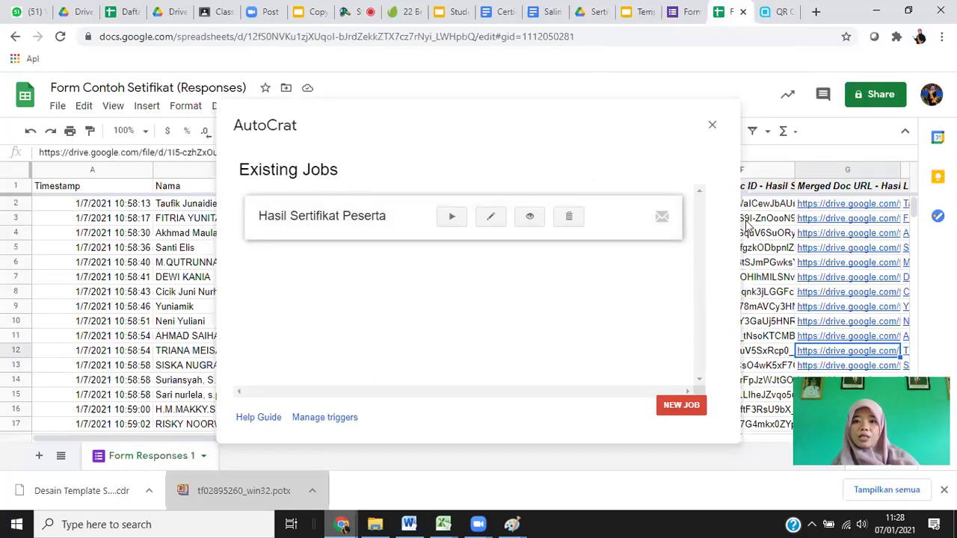
pyautogui.click(711, 127)
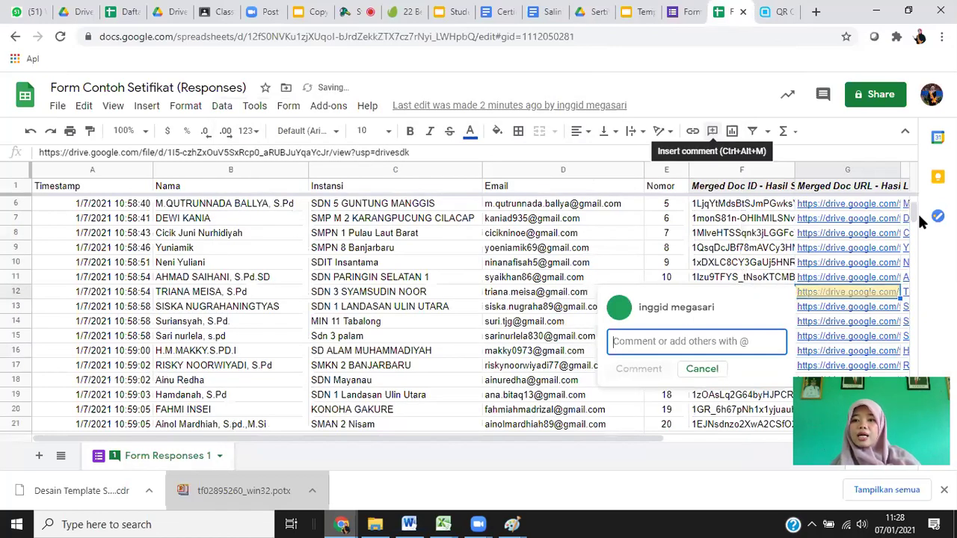
pyautogui.scroll(2, 919, 195)
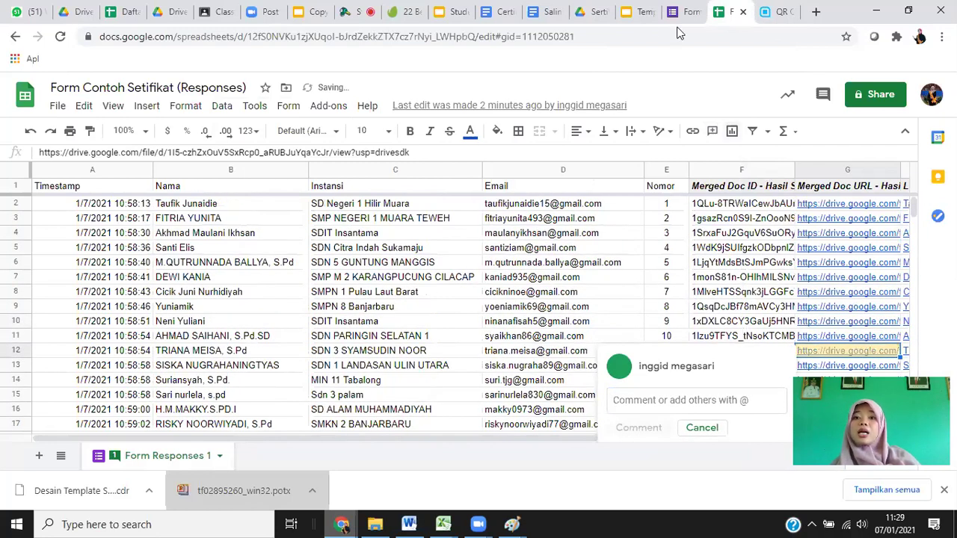
# Open Hasil Sertifikat in Drive and preview the first generated certificate PDF.
pyautogui.click(584, 14)
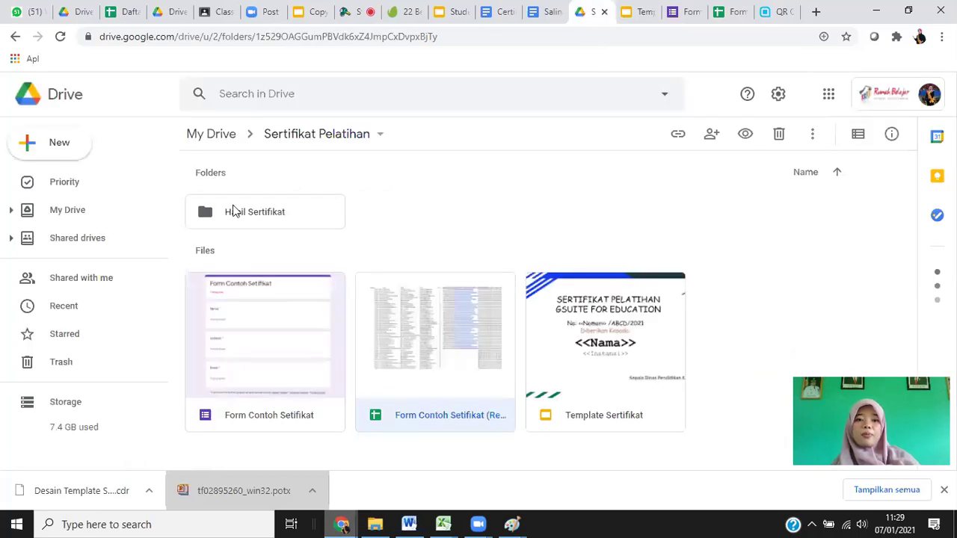
pyautogui.doubleClick(232, 212)
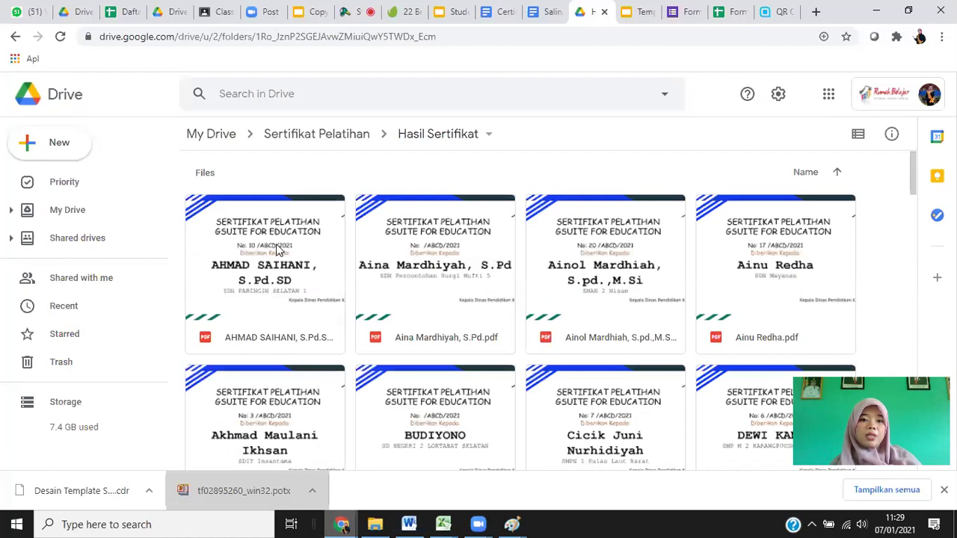
pyautogui.click(276, 249)
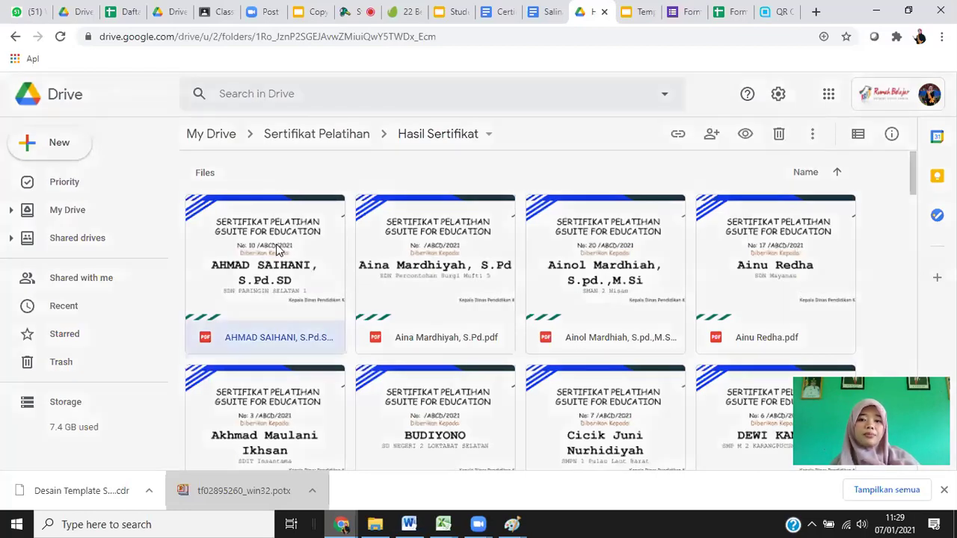
pyautogui.doubleClick(277, 249)
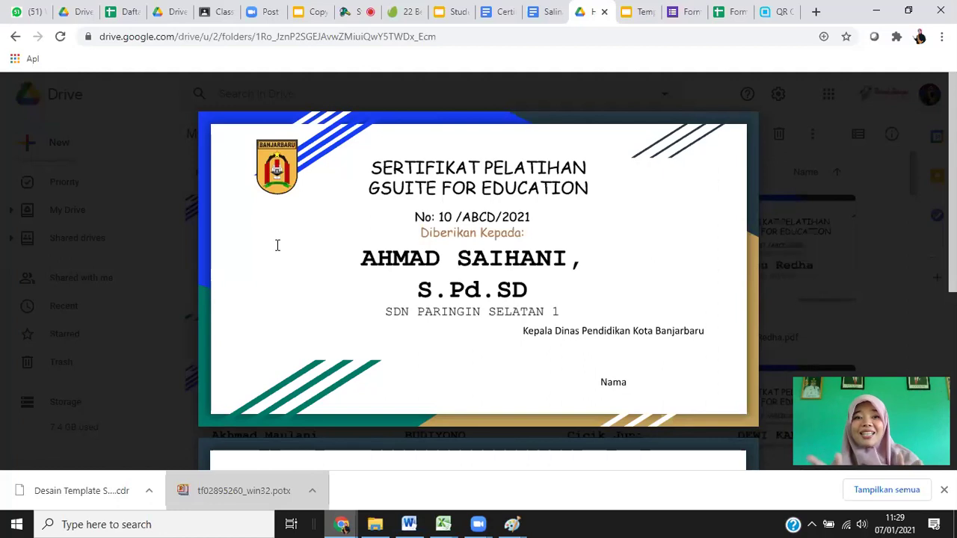
pyautogui.press('Escape')
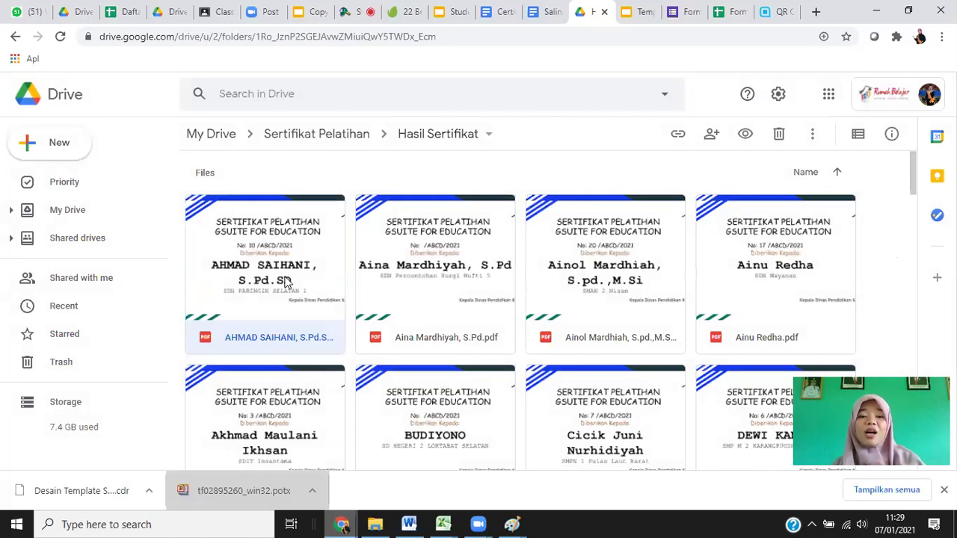
pyautogui.click(387, 274)
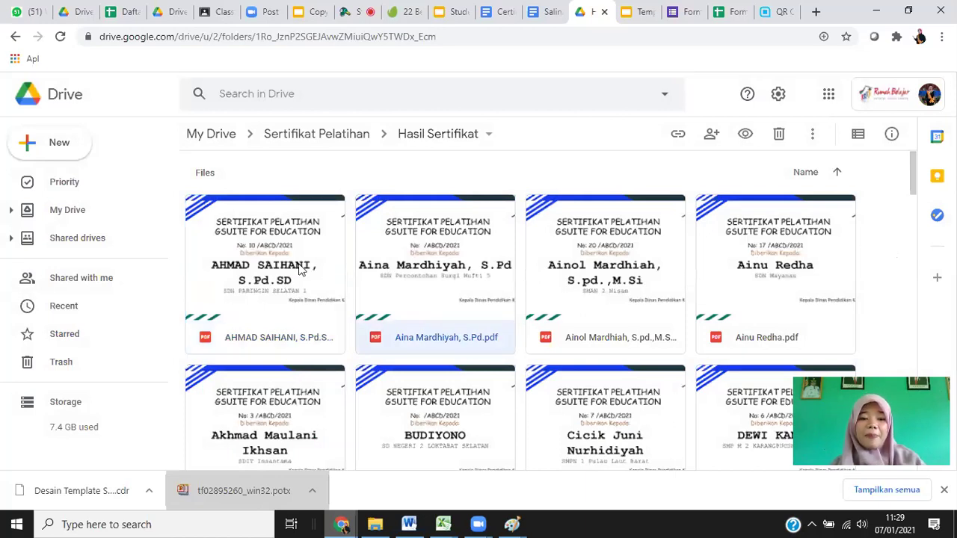
pyautogui.click(301, 270)
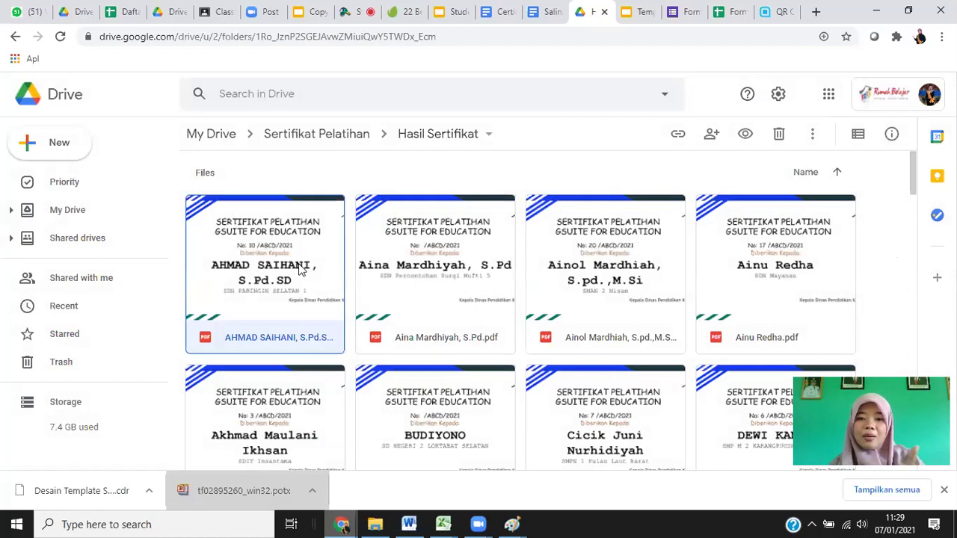
# Trash the certificate PDFs in Hasil Sertifikat: first 50 files, then the remaining four.
pyautogui.hotkey('ctrl', 'a')
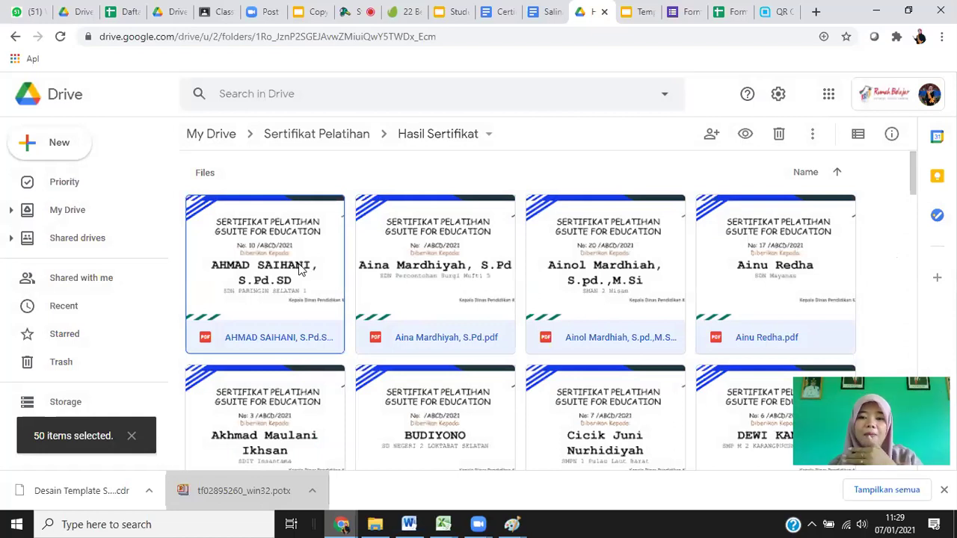
pyautogui.press('Delete')
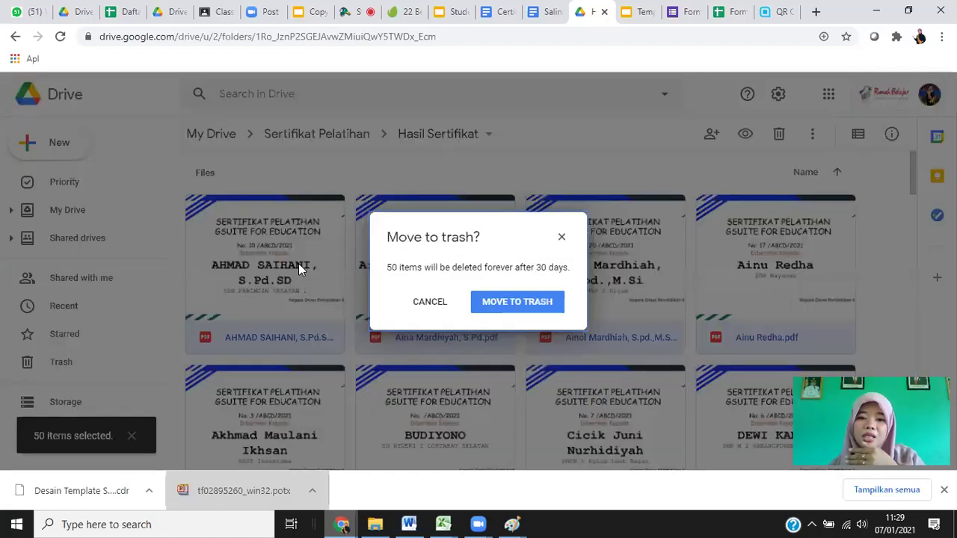
pyautogui.click(497, 307)
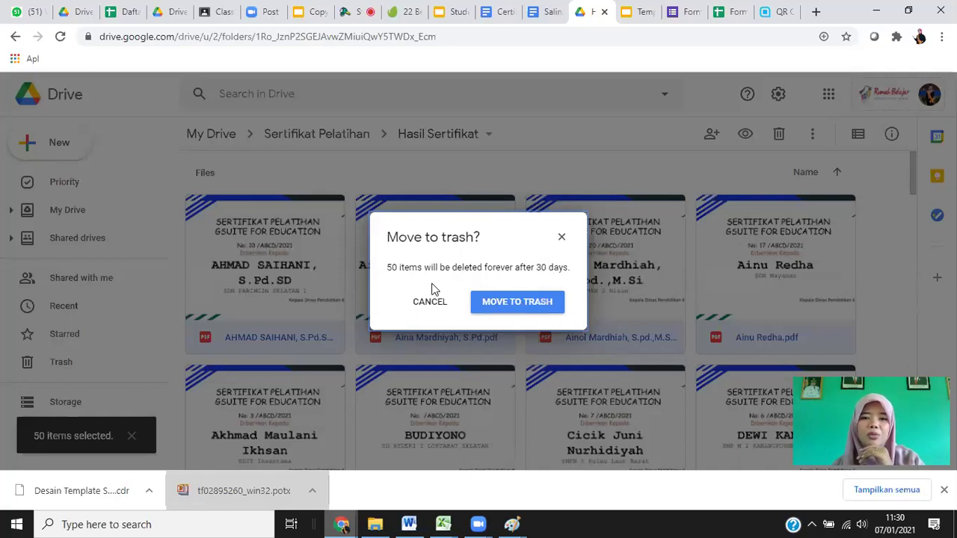
pyautogui.press('Return')
pyautogui.click(275, 295)
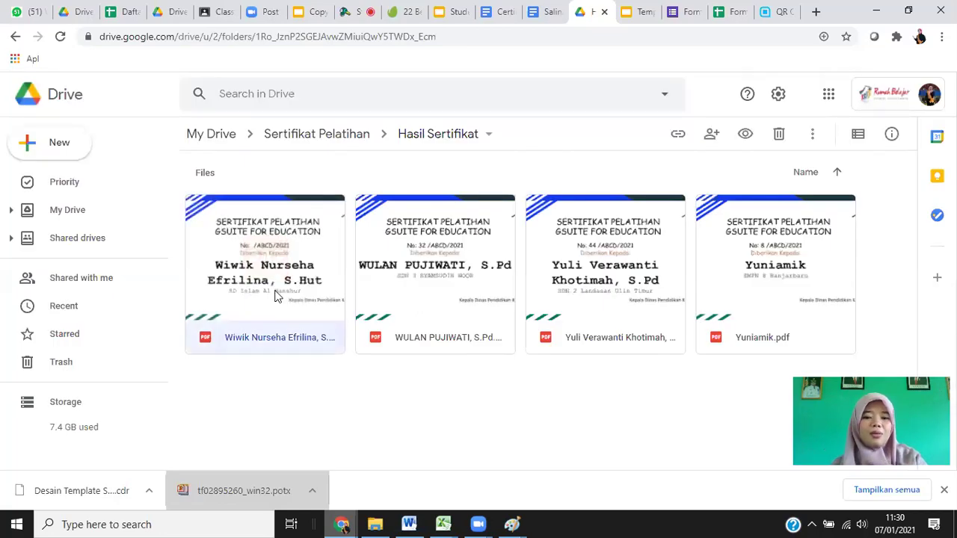
pyautogui.hotkey('ctrl', 'a')
pyautogui.press('Delete')
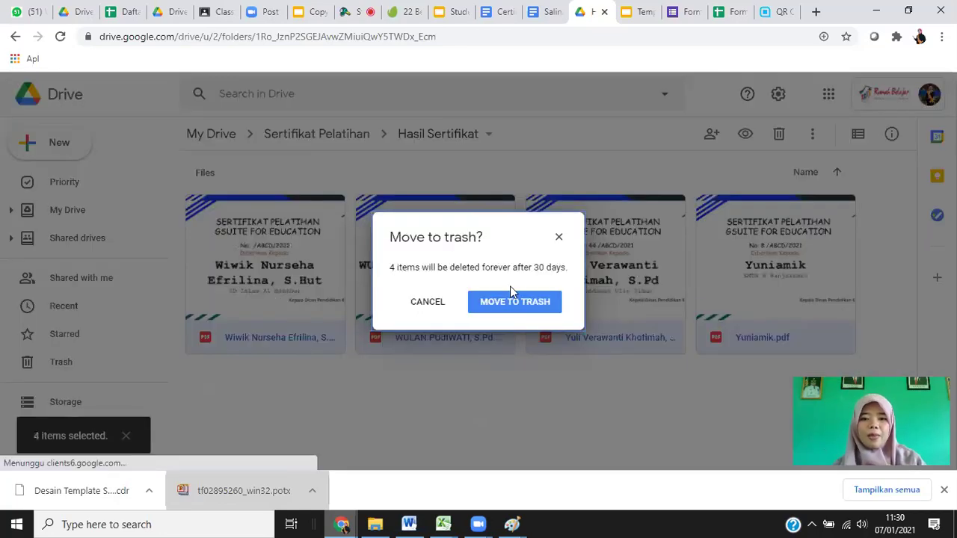
pyautogui.click(510, 305)
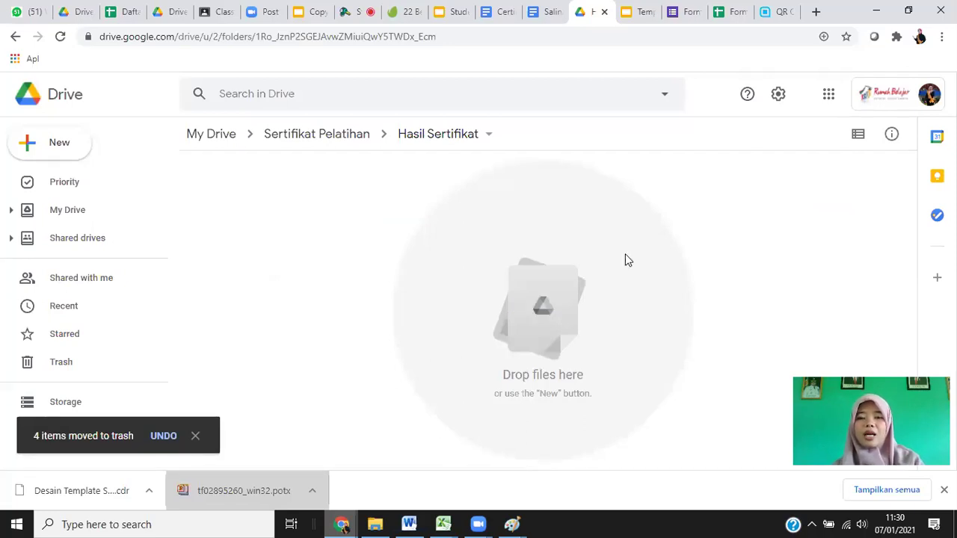
pyautogui.click(631, 13)
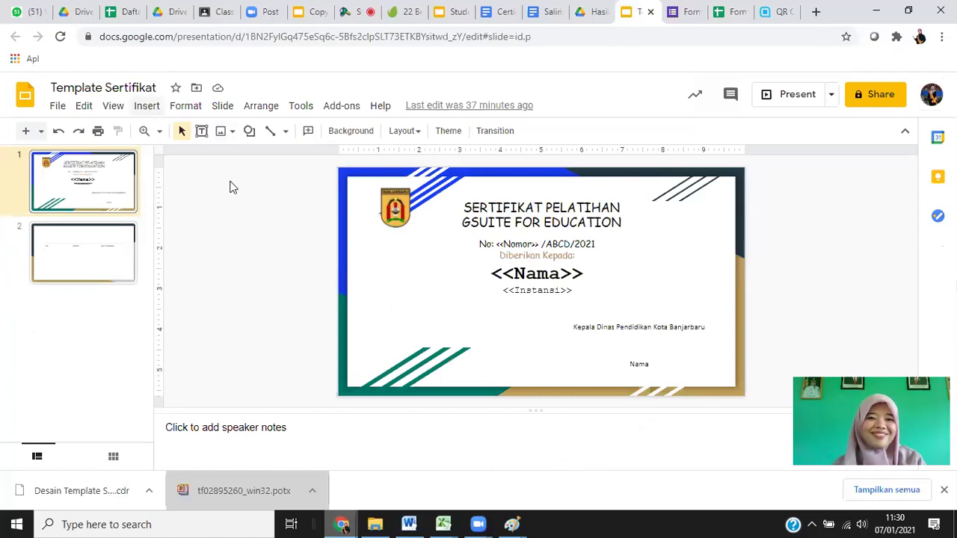
# Show the Insert menu's Image submenu on the Template Sertifikat slide.
pyautogui.hotkey('alt', 'i')
pyautogui.moveTo(257, 139)
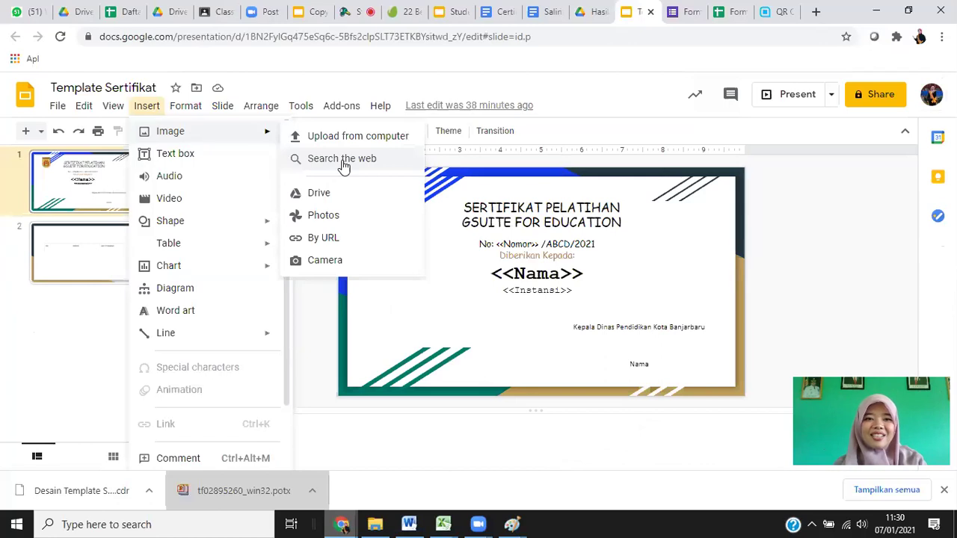